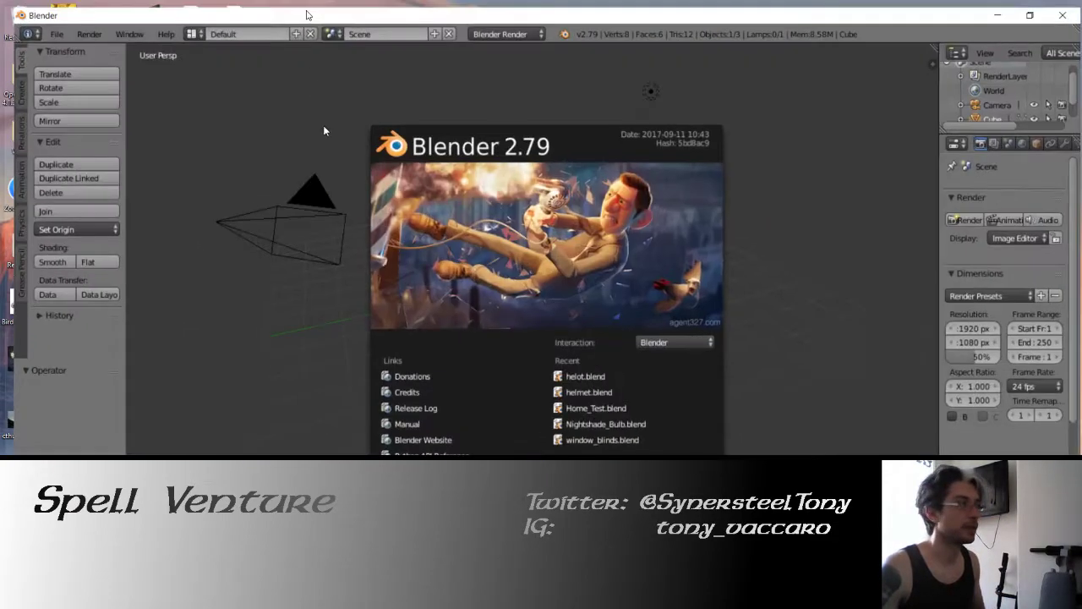
- Launch Blender and reopen the recent helot.blend file
left_click(332, 145)
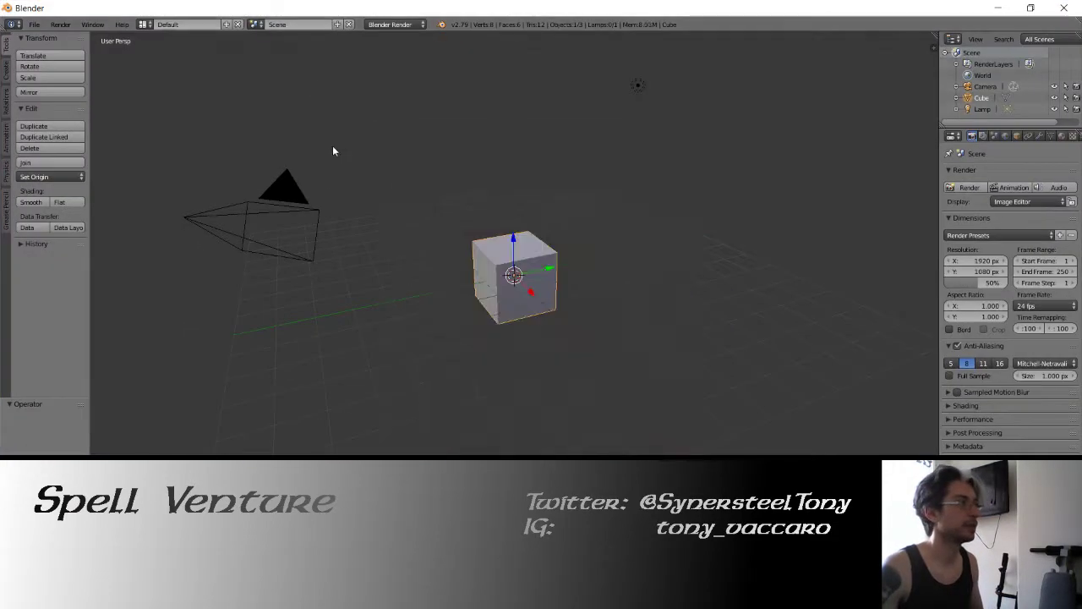
mouse_move(367, 225)
middle_mouse_down()
mouse_move(377, 229)
mouse_move(140, 80)
middle_mouse_up()
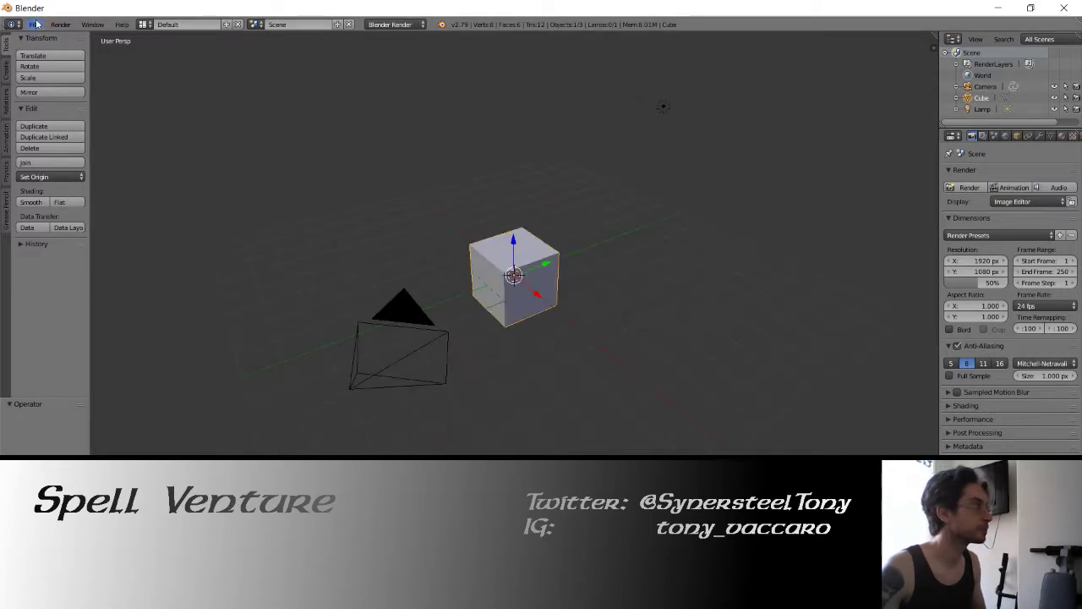
left_click(34, 24)
left_click(161, 64)
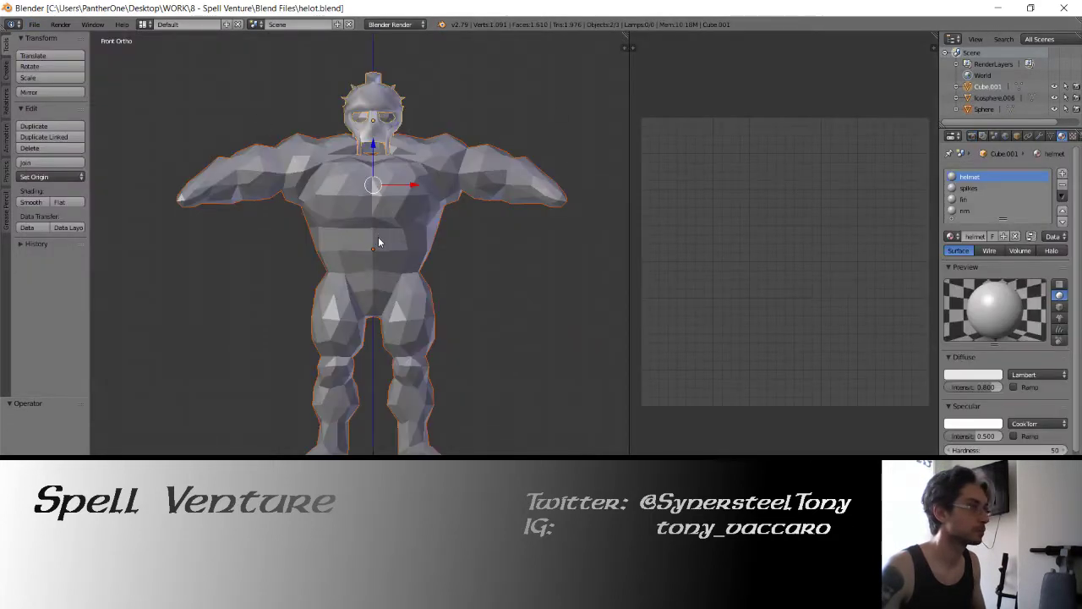
- Orbit around the helot to a three-quarter view and deselect everything
middle_click_drag(319, 226, 339, 249)
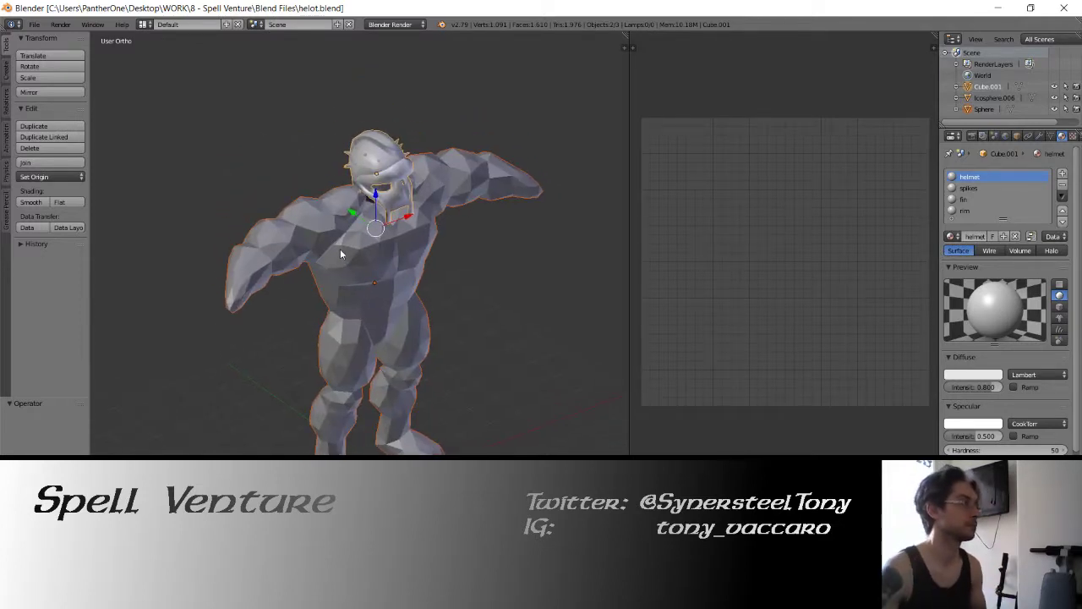
mouse_move(355, 249)
middle_mouse_down()
mouse_move(406, 239)
mouse_move(321, 241)
mouse_move(416, 282)
mouse_move(435, 272)
mouse_move(369, 273)
mouse_move(362, 262)
mouse_move(425, 274)
middle_mouse_up()
scroll(346, 266, "up", 3)
scroll(346, 264, "down", 3)
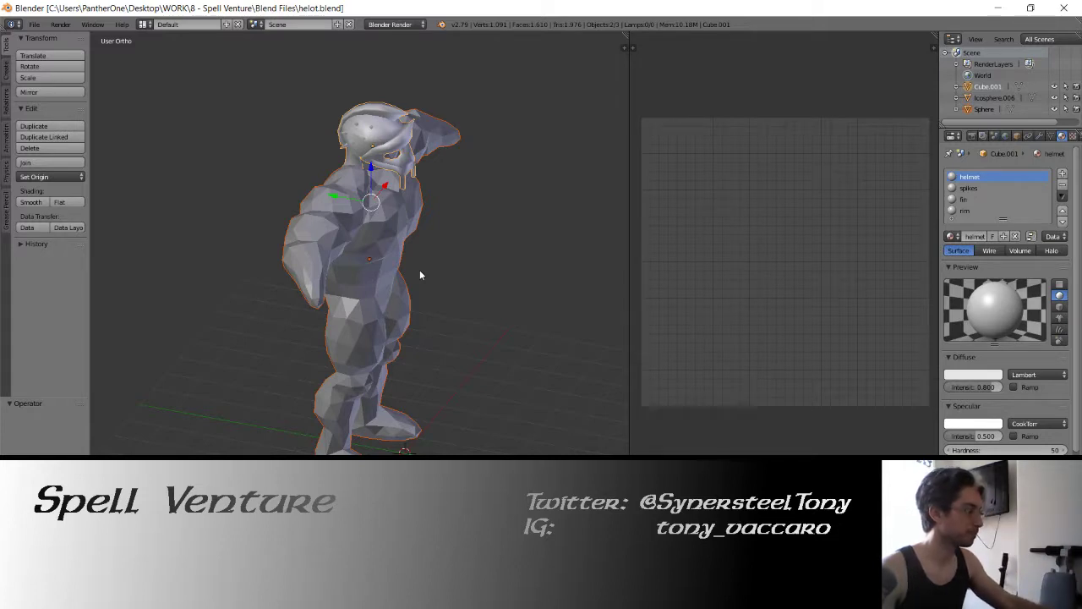
middle_click_drag(414, 275, 368, 281)
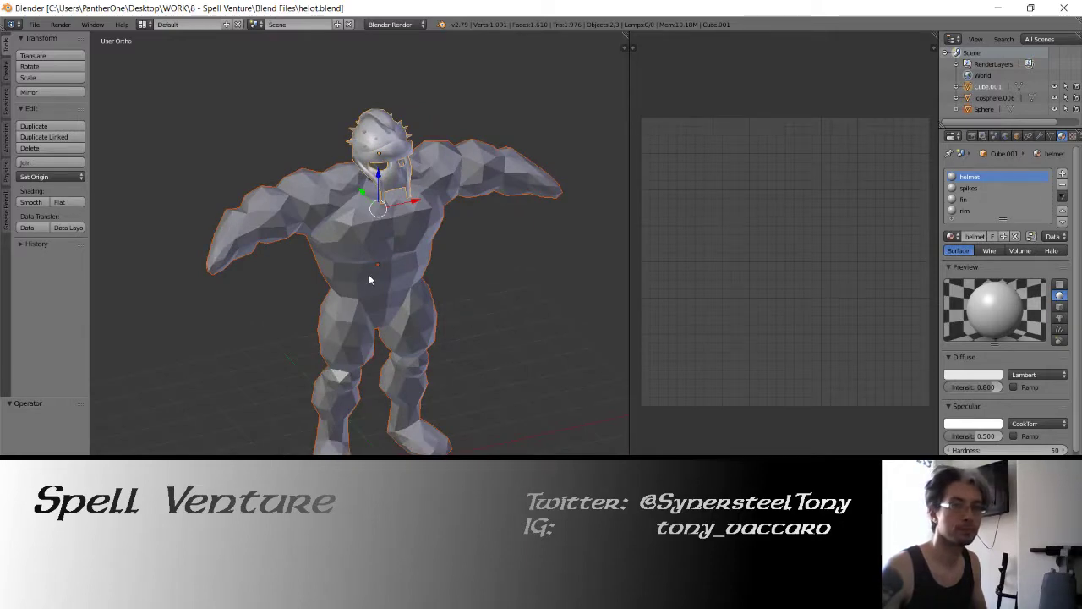
mouse_move(369, 274)
middle_mouse_down()
mouse_move(390, 261)
mouse_move(346, 264)
middle_mouse_up()
key("a")
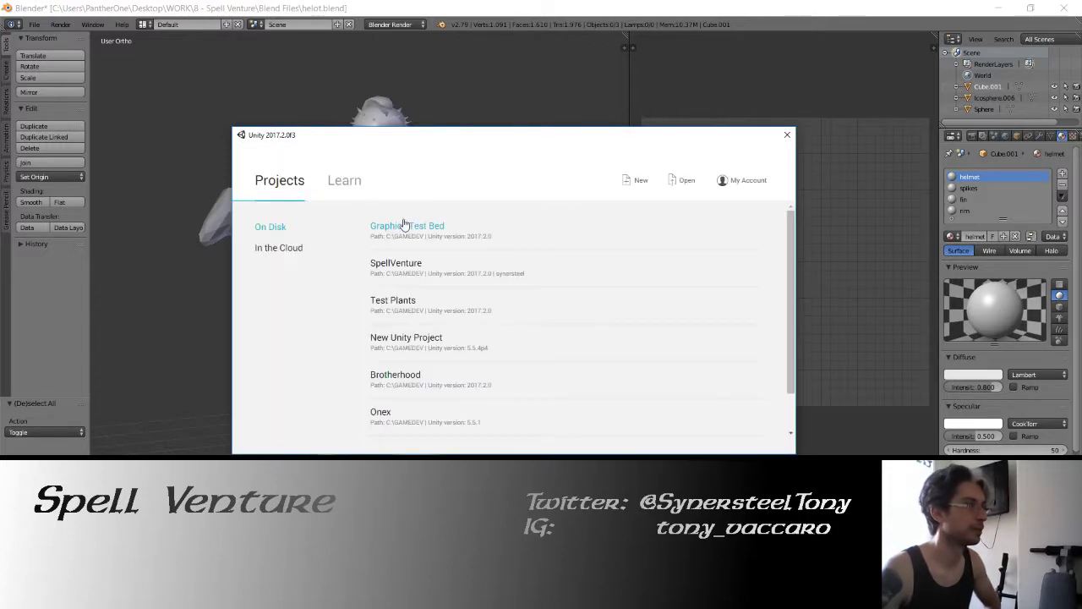
- Open Graphics Test Bed in Unity, then select Blender's Sphere body and view it from side and front
left_click(405, 224)
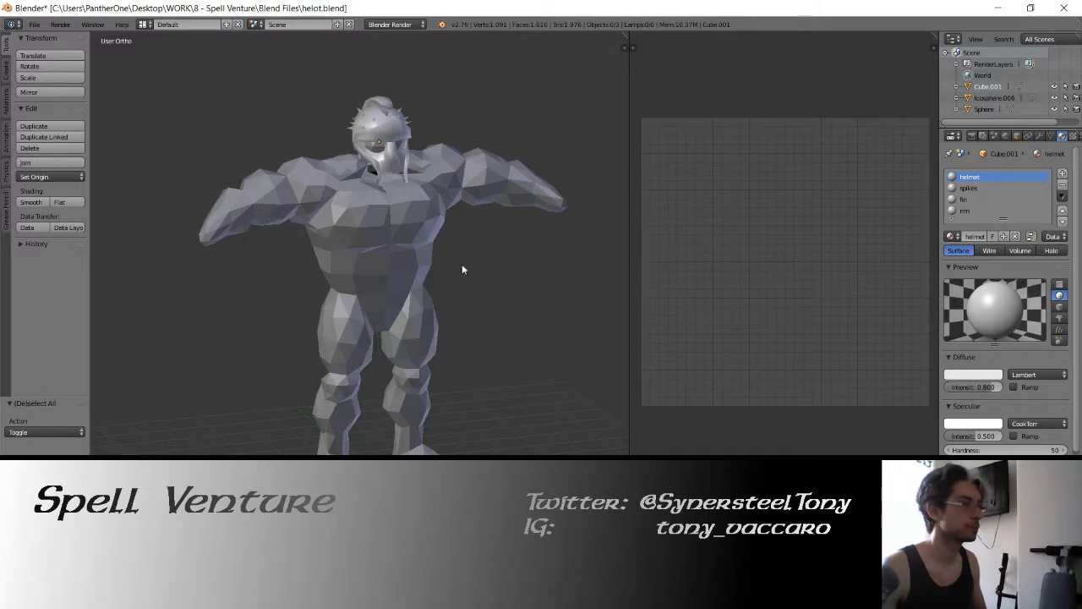
middle_click_drag(334, 225, 350, 236)
right_click(351, 236)
key("KP_1")
key("KP_3")
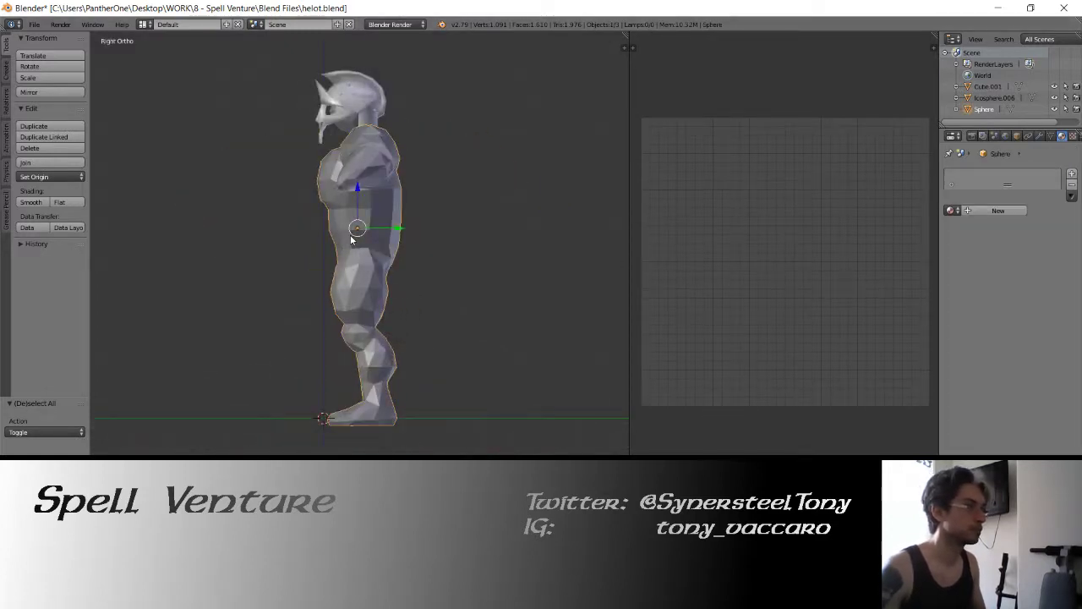
key("KP_1")
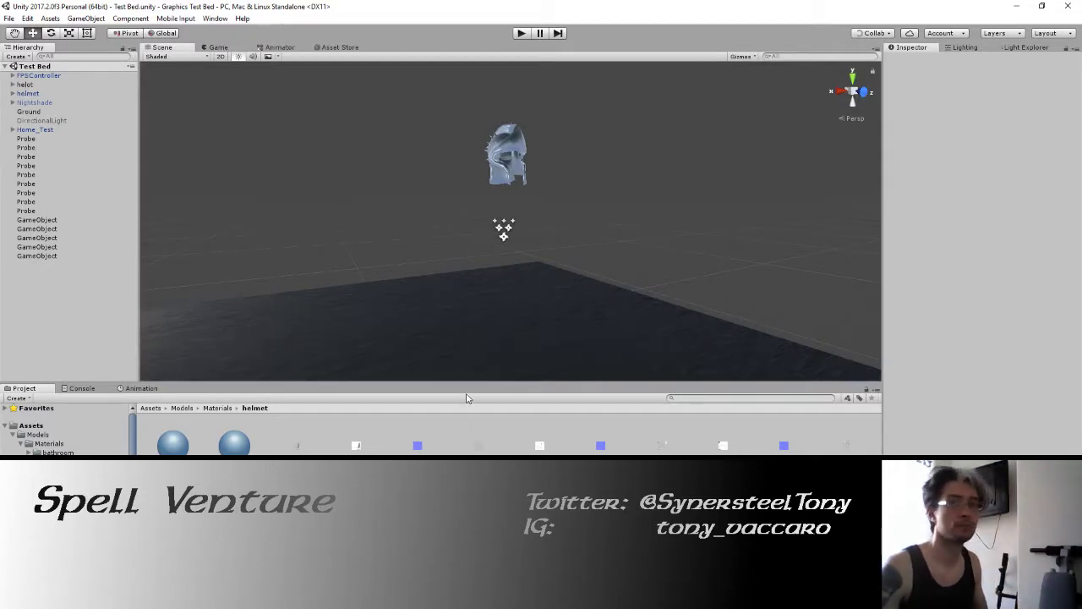
- Select helot and play-test the Test Bed scene, then stop playback
left_click(27, 84)
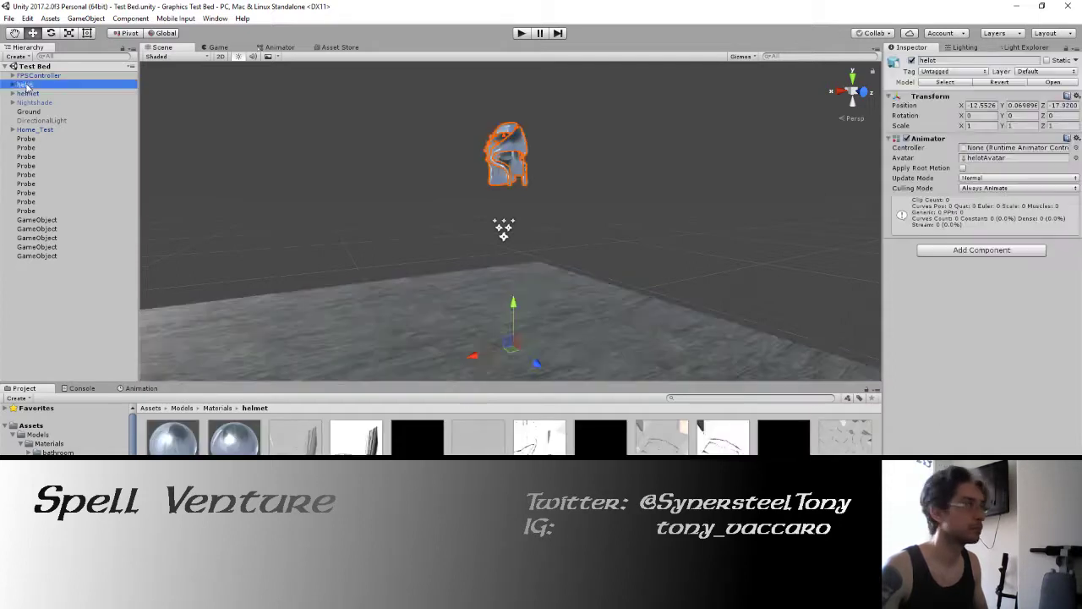
mouse_move(406, 176)
left_mouse_down("alt")
mouse_move(501, 207)
mouse_move(379, 186)
mouse_move(459, 114)
left_mouse_up("alt")
left_click(519, 34)
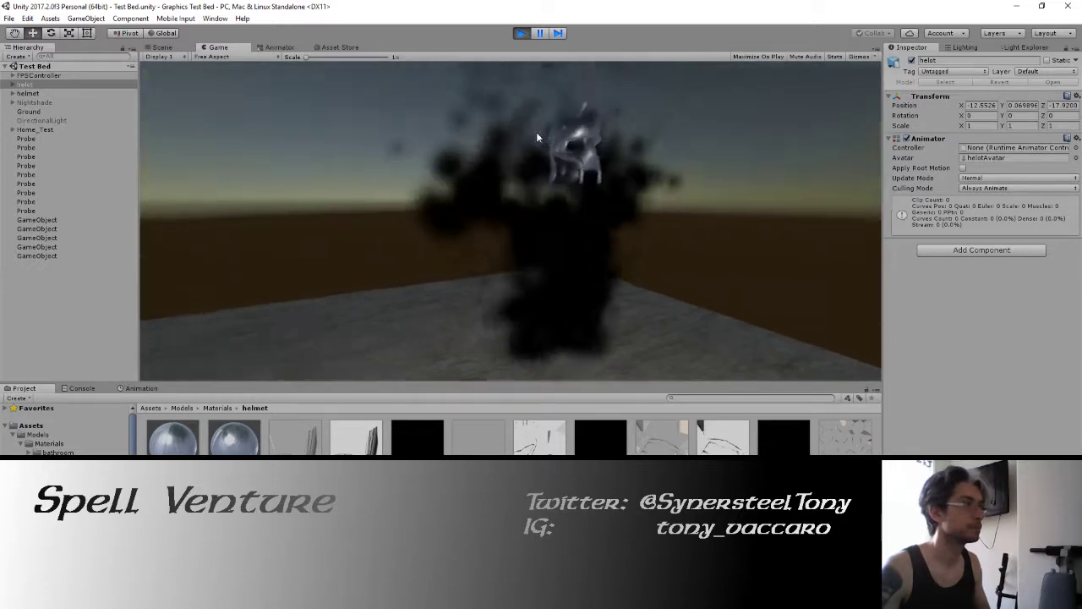
key("ctrl+p")
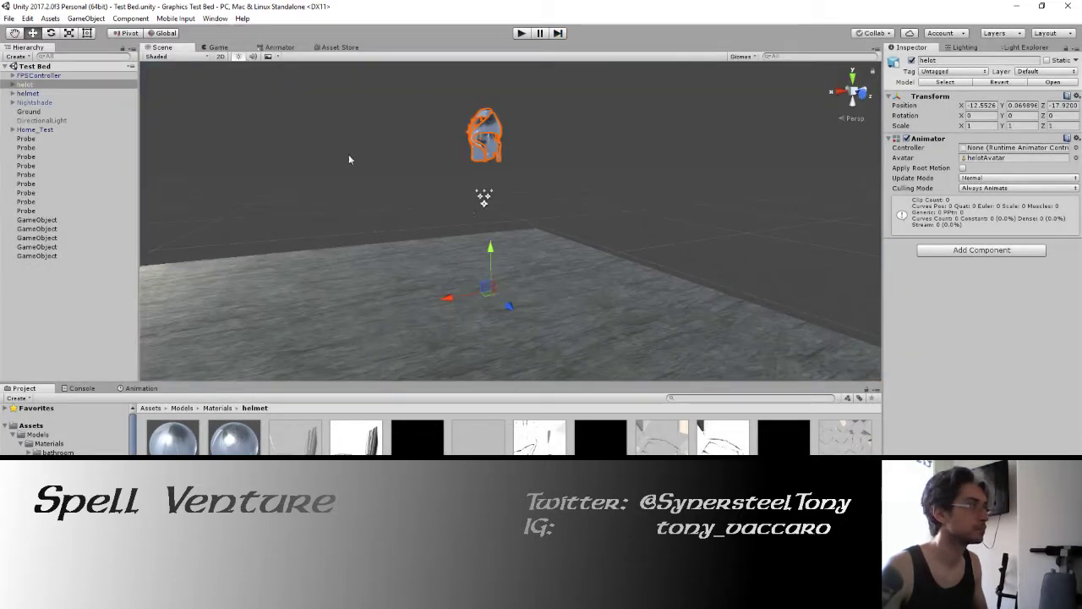
- Expand helot in the Hierarchy and enable the Sphere's Mesh Renderer
left_click(13, 84)
left_click(36, 93)
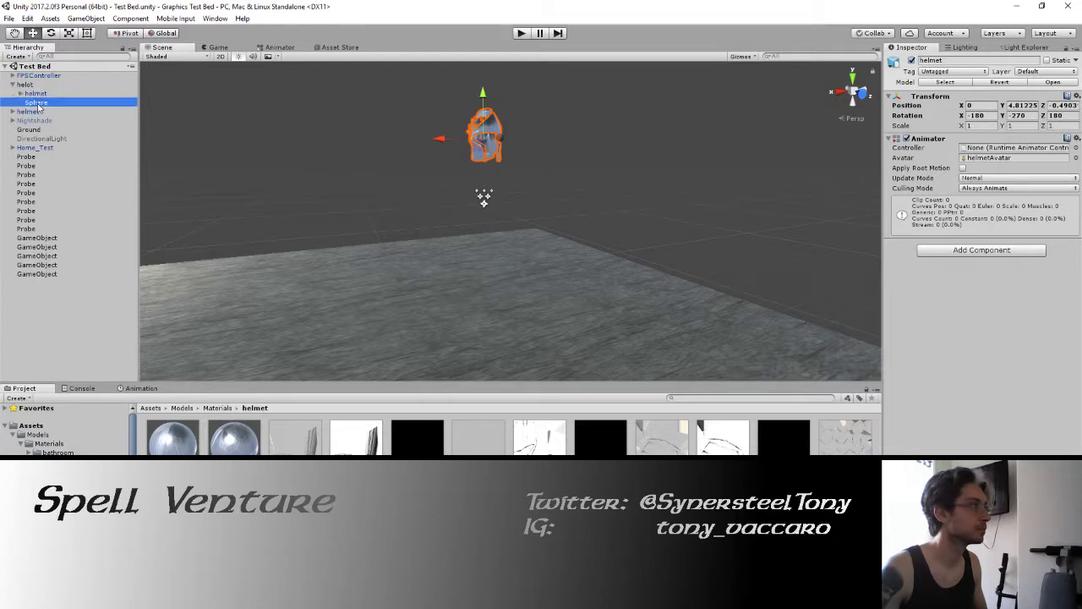
left_click(38, 103)
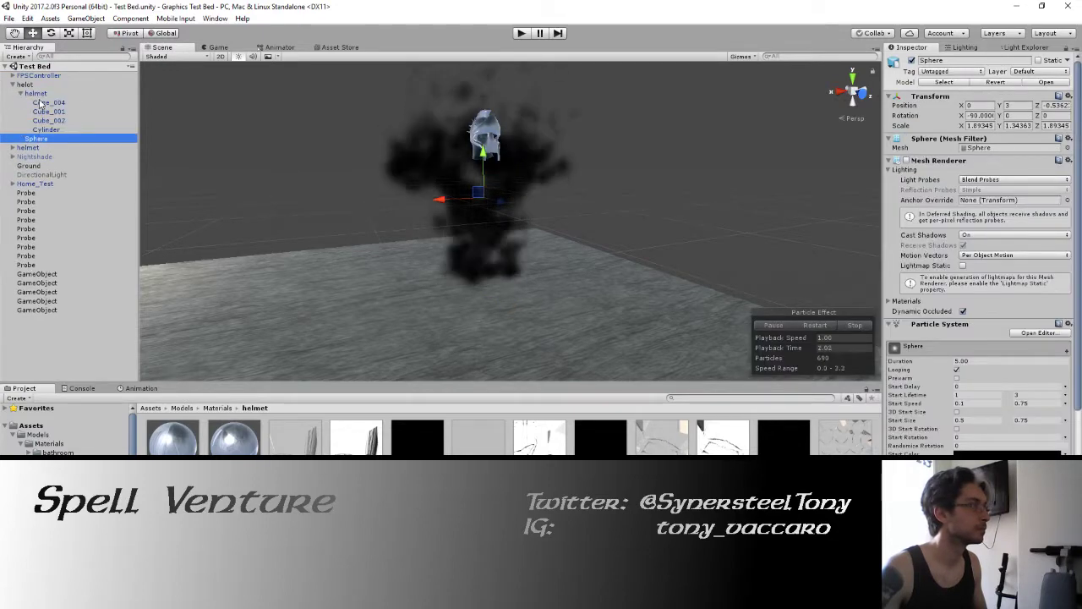
left_click(20, 93)
left_click(20, 93)
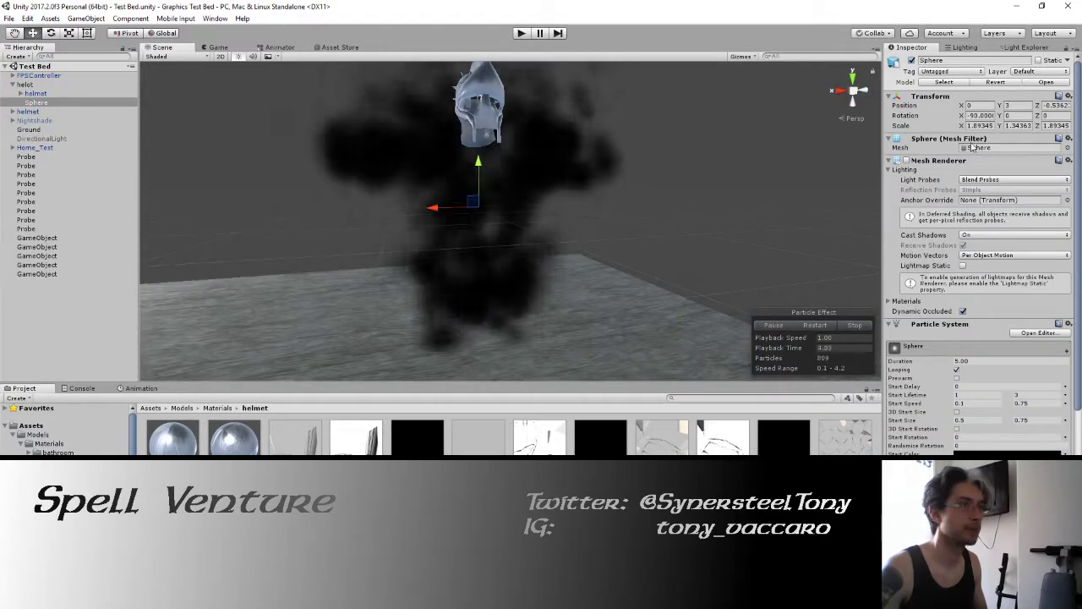
left_click(906, 159)
- Orbit around the rendered body, undoing an accidental move, leaving the particle scaling mode unchanged
scroll(434, 164, "up", 3)
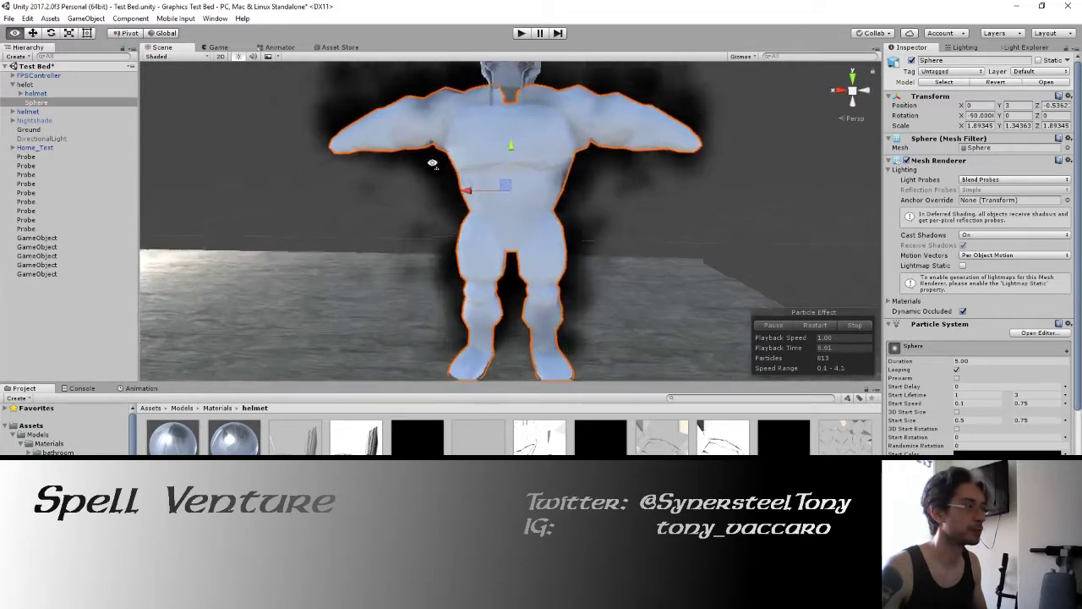
mouse_move(435, 164)
left_mouse_down("alt")
mouse_move(565, 182)
mouse_move(496, 160)
mouse_move(498, 151)
mouse_move(456, 154)
mouse_move(488, 163)
left_mouse_up("alt")
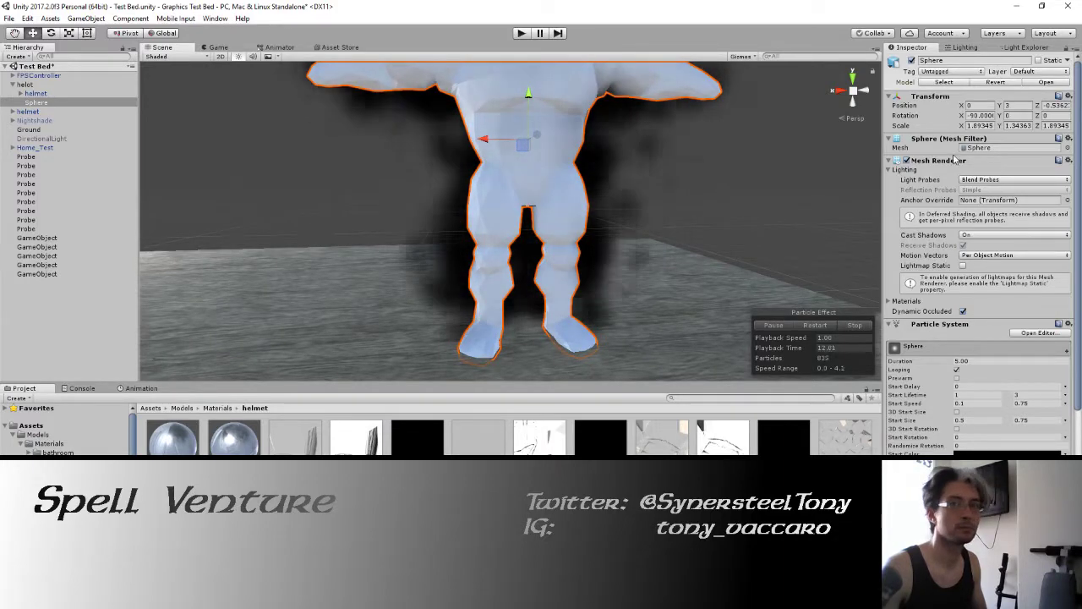
mouse_move(567, 155)
left_mouse_down("alt")
mouse_move(725, 162)
mouse_move(727, 174)
mouse_move(500, 224)
mouse_move(482, 249)
mouse_move(642, 250)
left_mouse_up("alt")
key("ctrl+z")
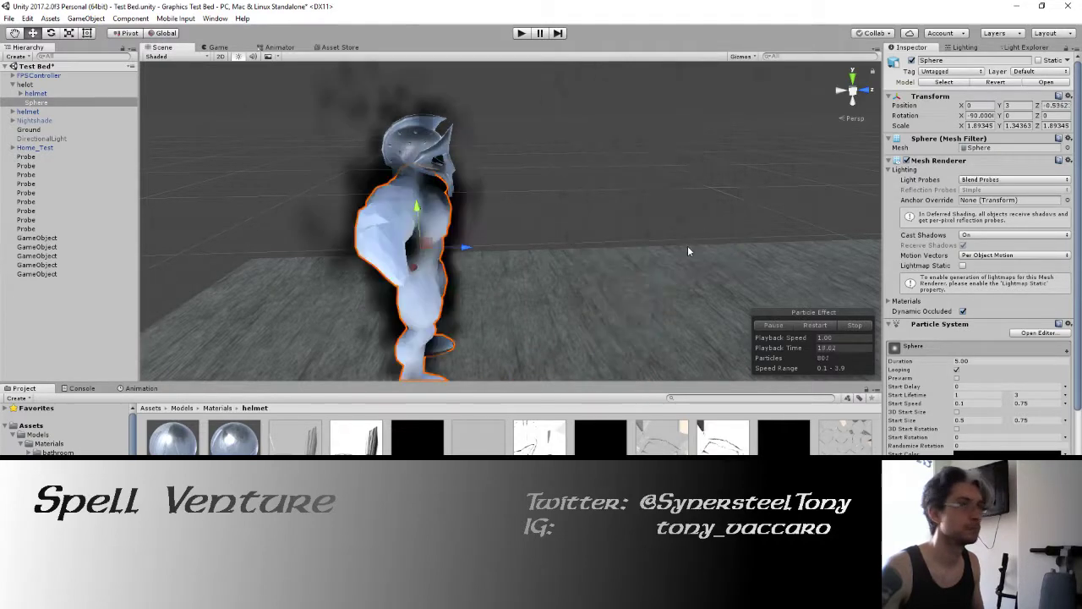
scroll(946, 416, "down", 2)
scroll(954, 429, "down", 2)
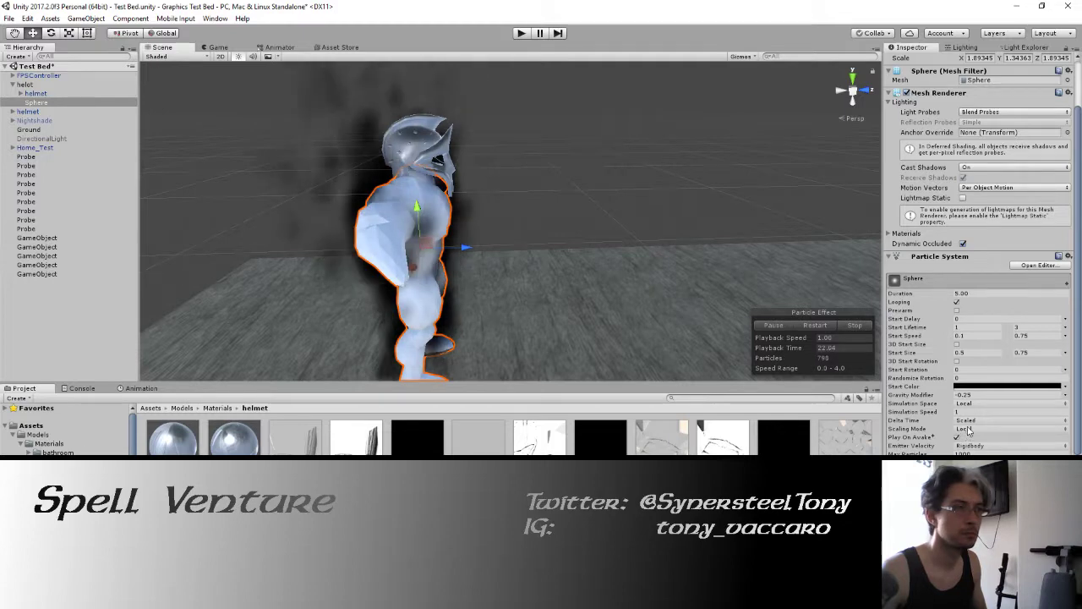
left_click(968, 430)
left_click(968, 429)
left_click(968, 429)
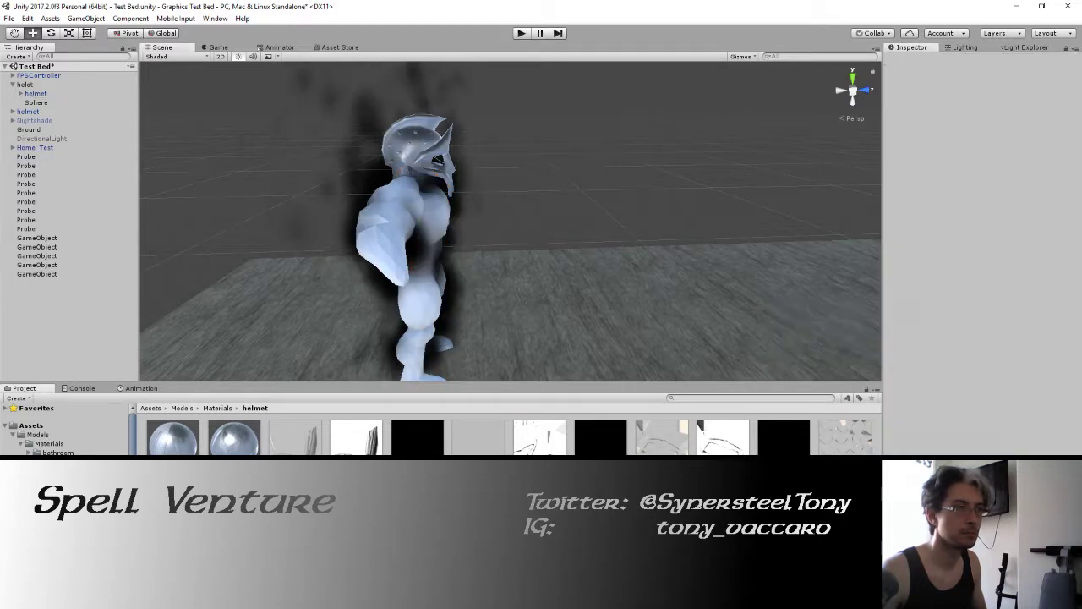
- Set the Sphere's smoke particles to simulate in World space and test the trailing smoke
left_click(36, 102)
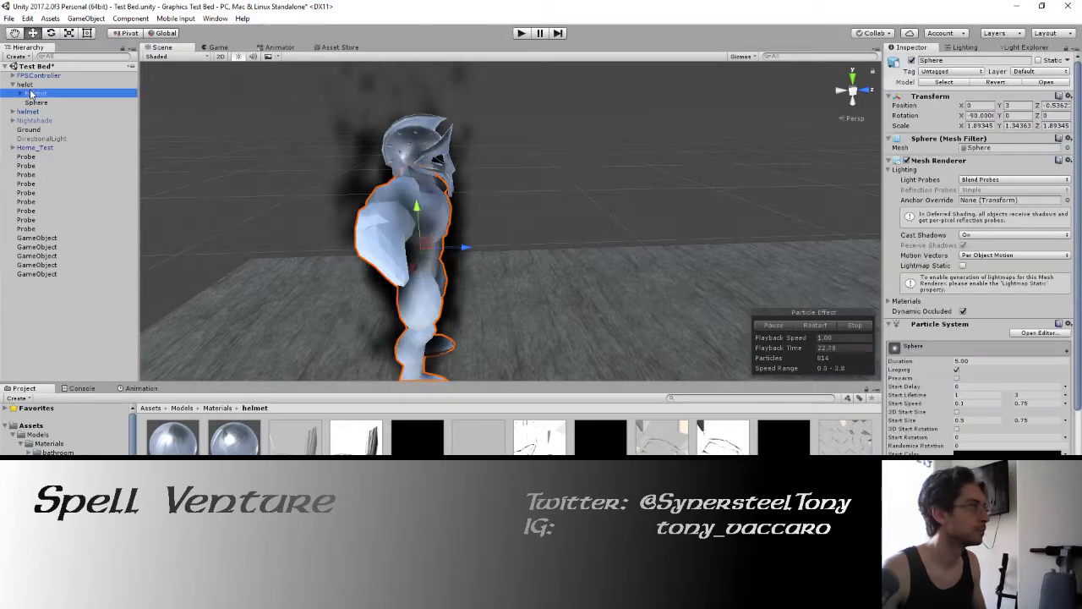
left_click(36, 93)
left_click(36, 102)
scroll(1014, 381, "down", 2)
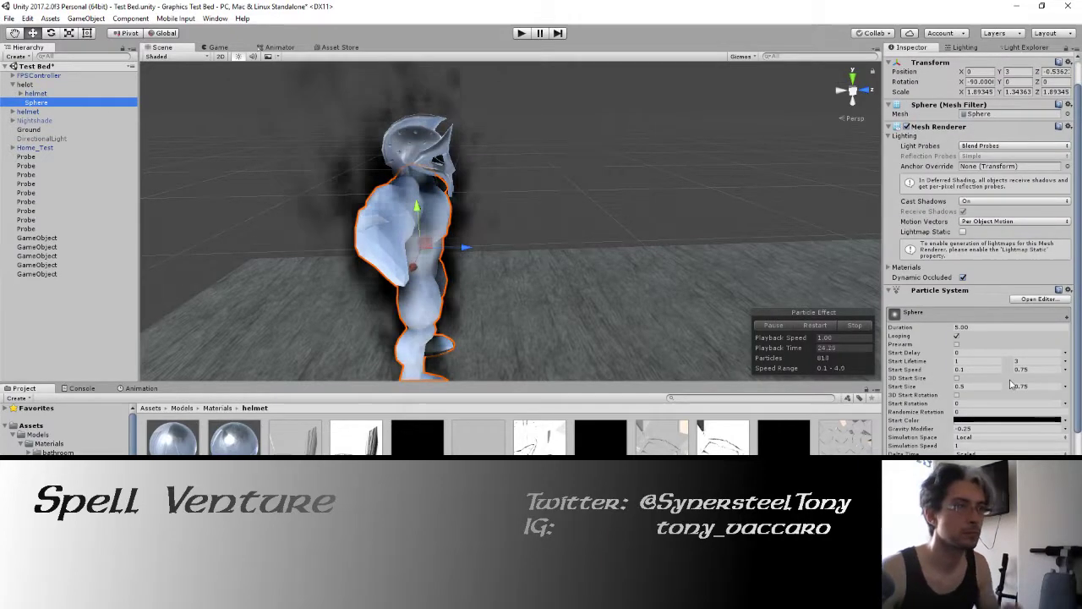
scroll(986, 373, "down", 2)
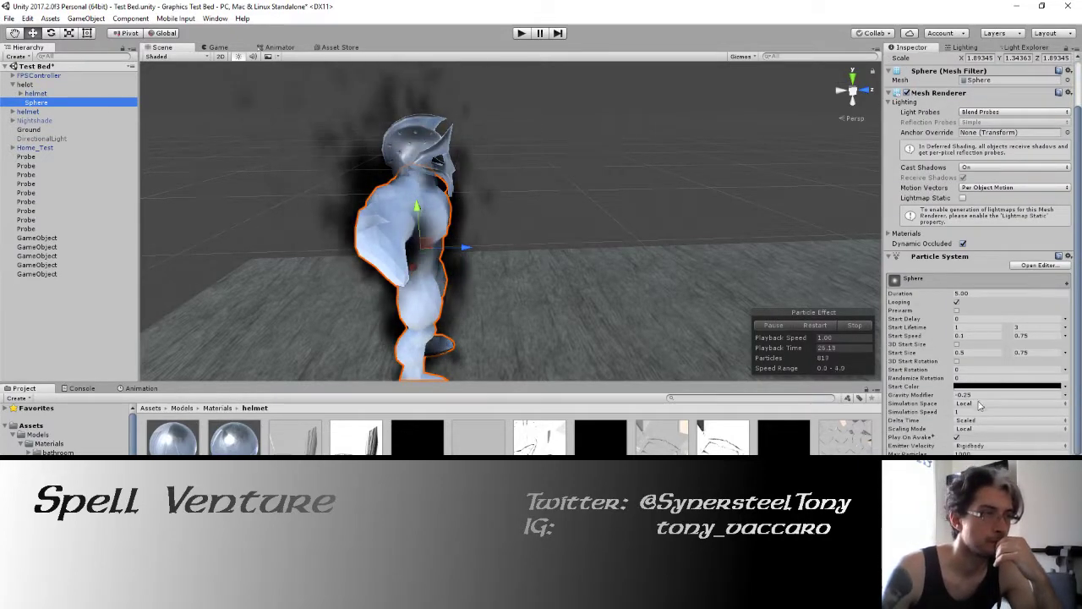
left_click(985, 403)
left_click(983, 430)
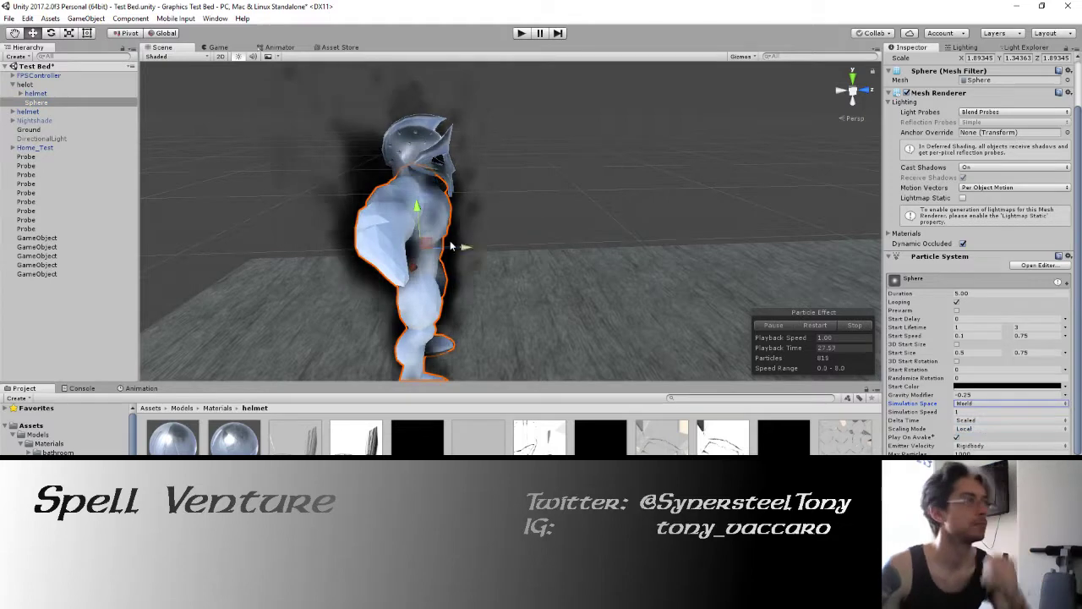
mouse_move(469, 248)
left_mouse_down()
mouse_move(617, 254)
mouse_move(391, 163)
mouse_move(456, 169)
left_mouse_up()
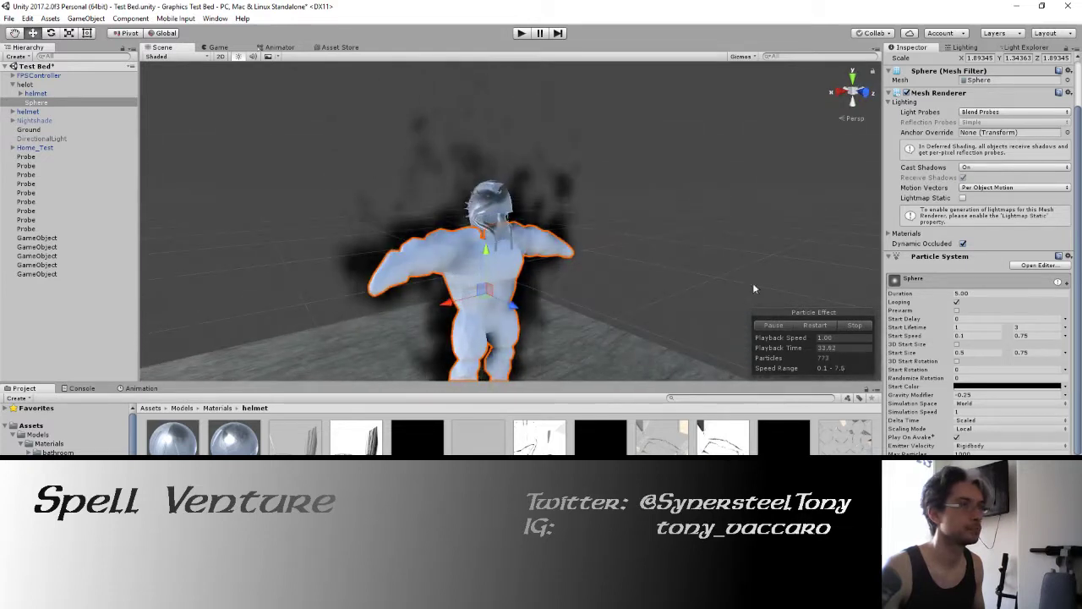
- Set the particles' Gravity Modifier to -0.15
left_click(980, 394)
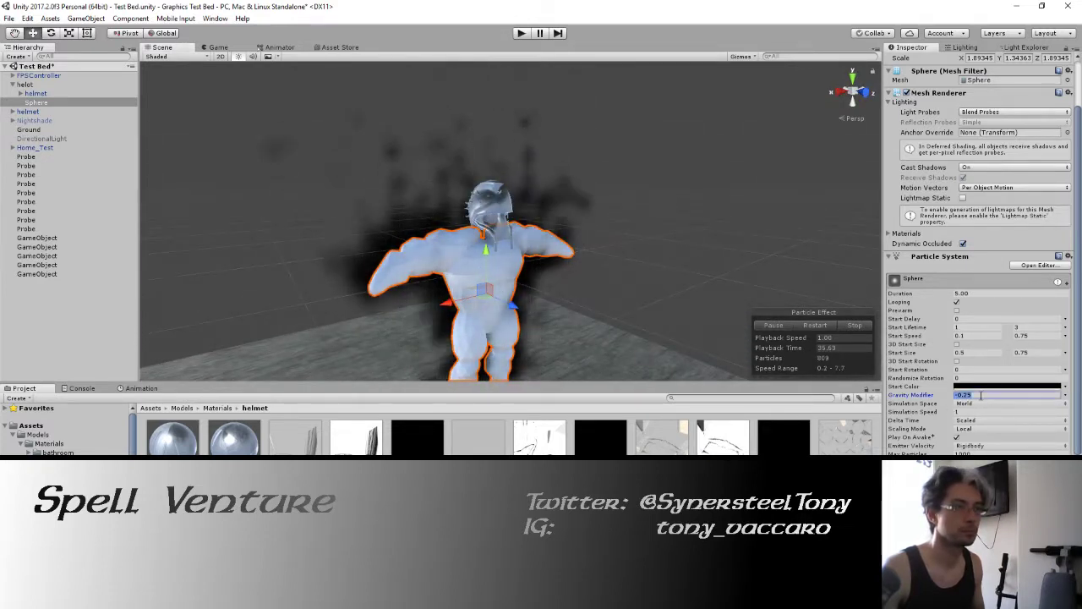
type("-0.1")
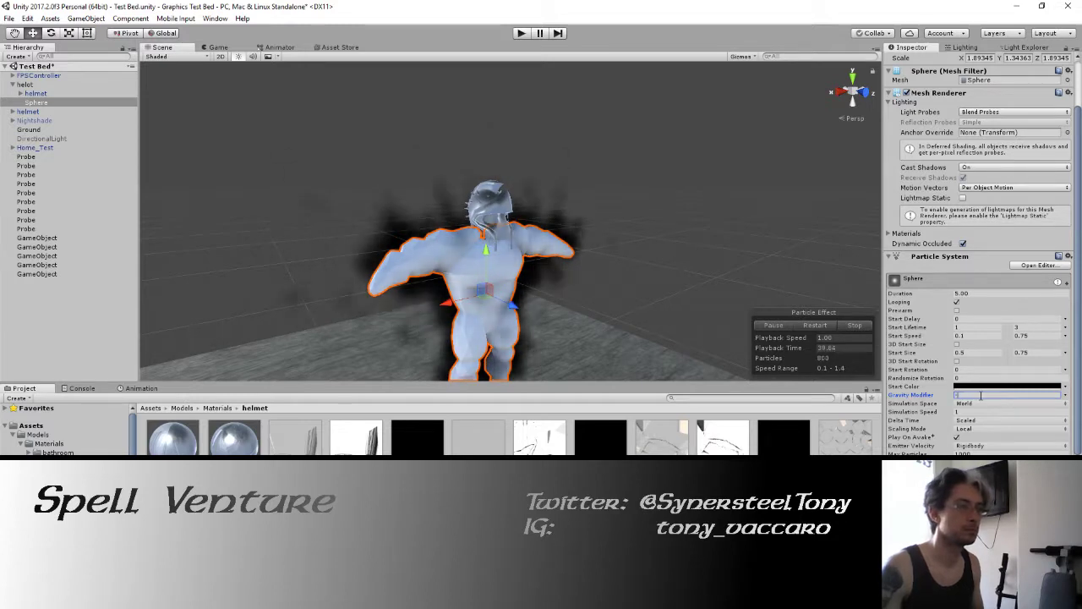
type("5")
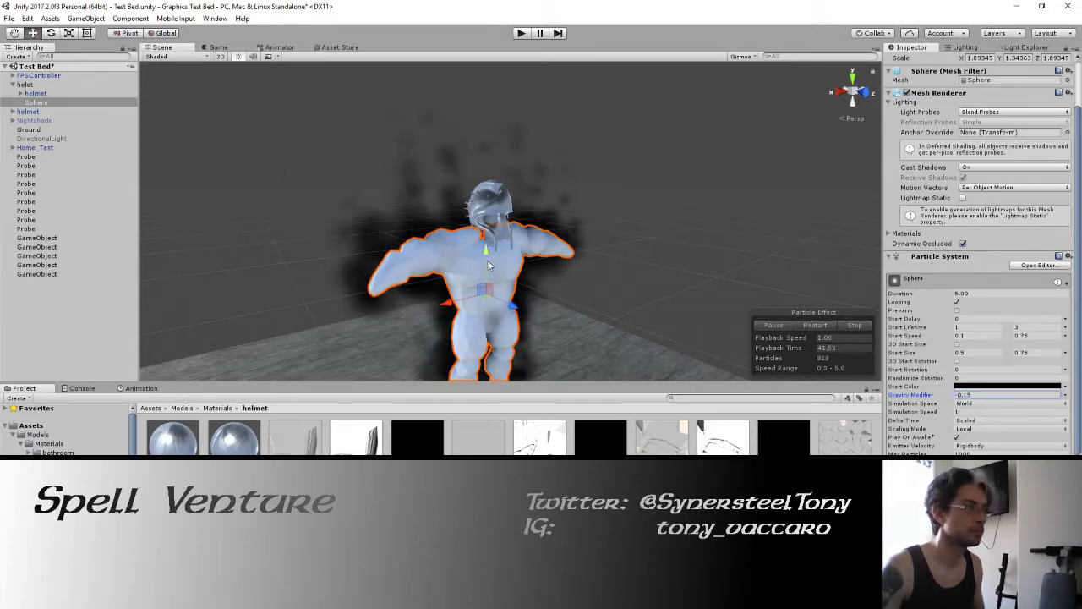
mouse_move(575, 253)
left_mouse_down("alt")
mouse_move(478, 242)
mouse_move(545, 255)
left_mouse_up("alt")
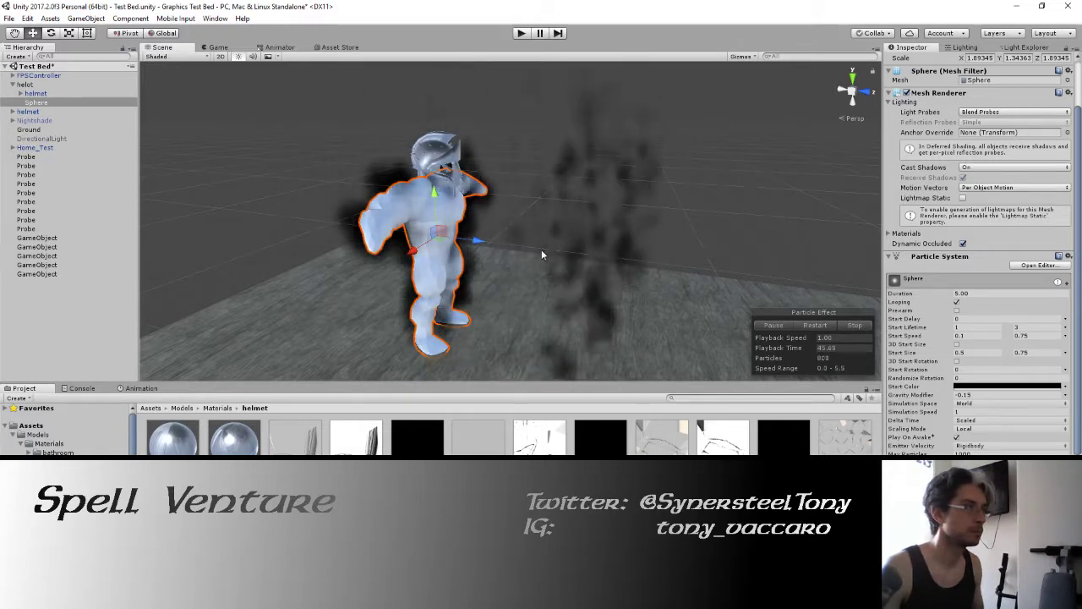
scroll(986, 175, "up", 2)
left_click_drag(524, 220, 425, 198, "alt")
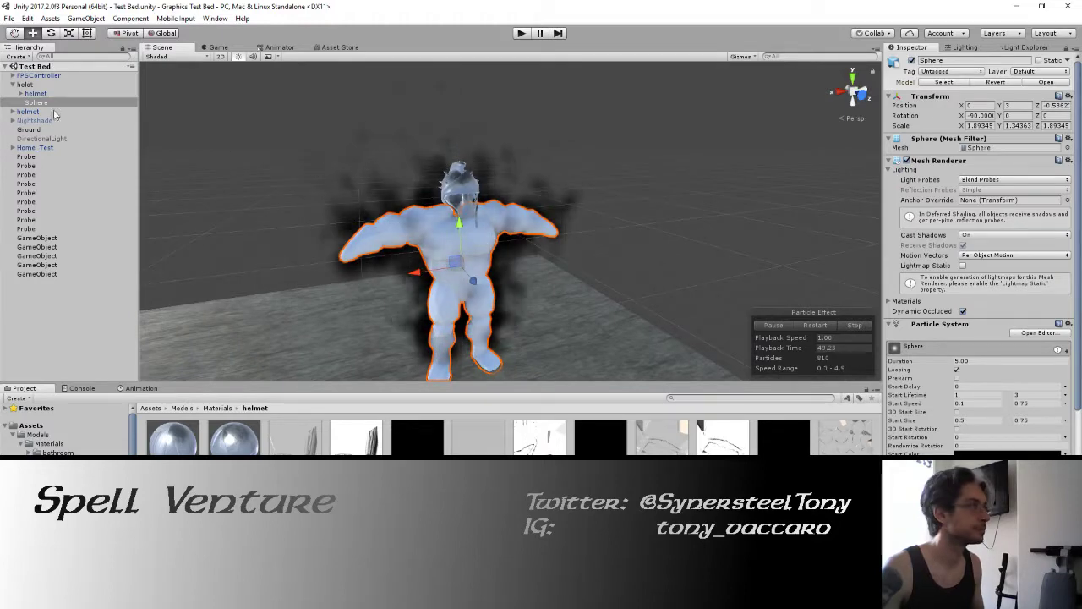
- Select the whole helot object and orbit to a front view, undoing an accidental move
left_click(25, 85)
left_click_drag(397, 211, 440, 217, "alt")
mouse_move(511, 262)
left_mouse_down("alt")
mouse_move(480, 276)
mouse_move(608, 304)
left_mouse_up("alt")
key("ctrl+z")
mouse_move(330, 208)
left_mouse_down("alt")
mouse_move(384, 143)
mouse_move(372, 99)
left_mouse_up("alt")
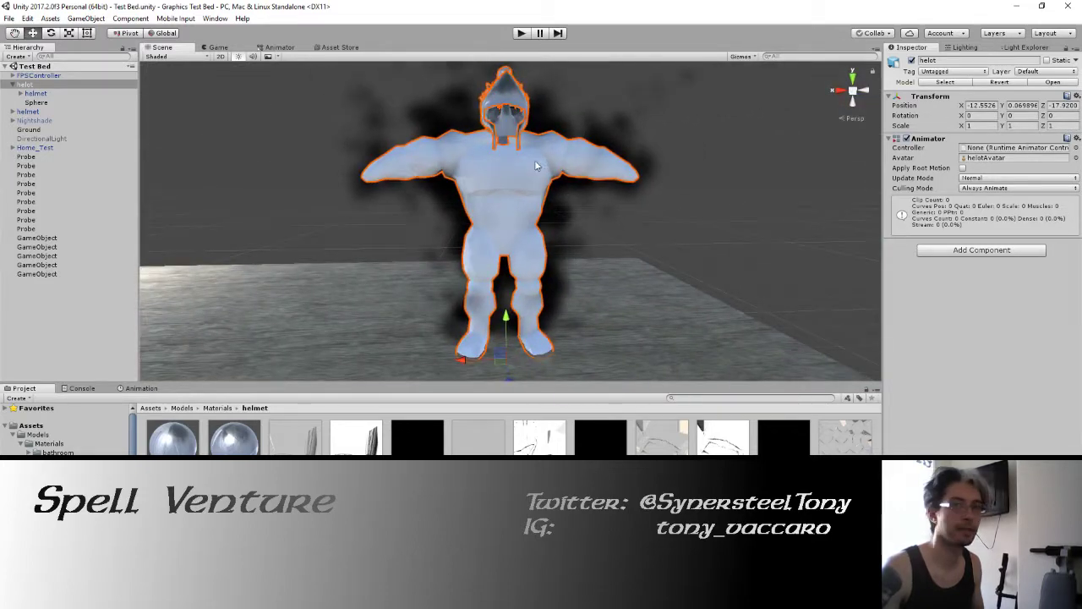
- Switch back to Blender and orbit the helot body to a tilted User Ortho view
key("alt+Tab")
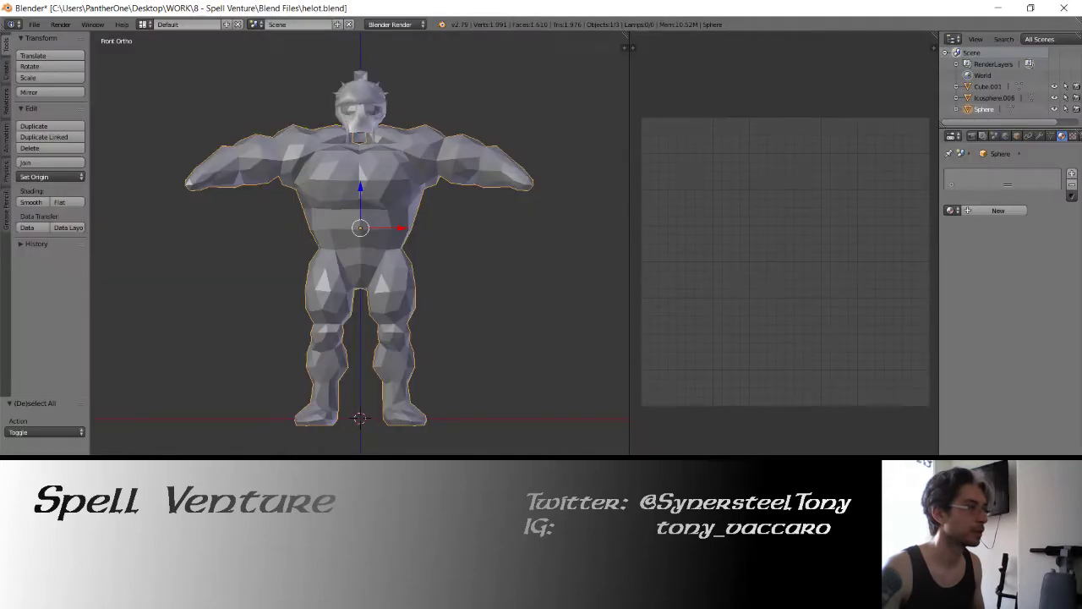
key("alt+Tab")
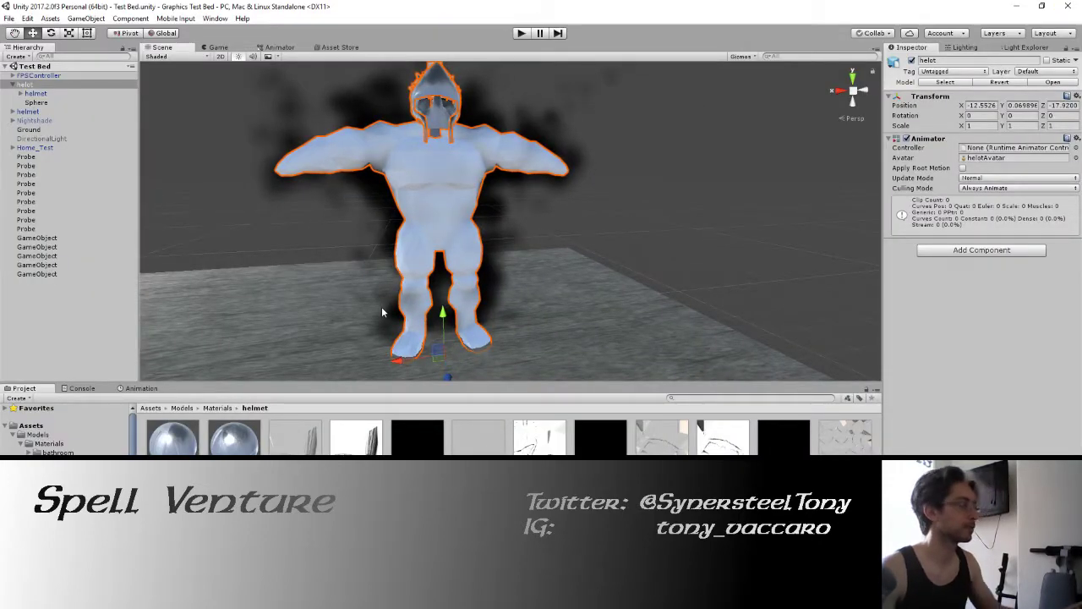
key("alt+Tab")
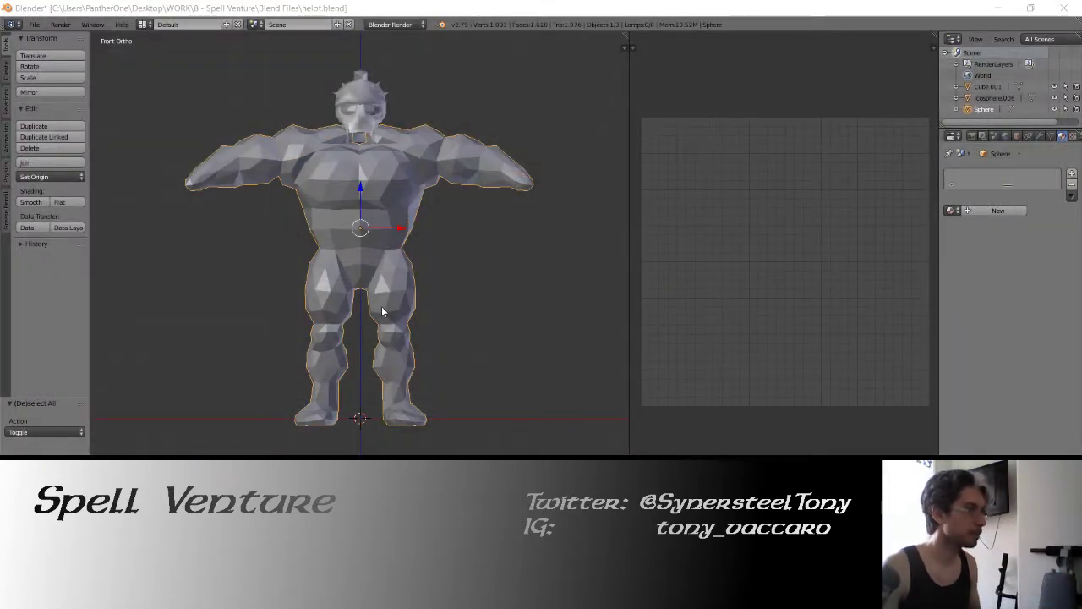
mouse_move(381, 306)
middle_mouse_down()
mouse_move(298, 243)
mouse_move(310, 220)
middle_mouse_up()
- In wireframe Edit Mode, narrow the waist loop sideways and shrink it evenly to 0.858
key("Tab")
key("KP_1")
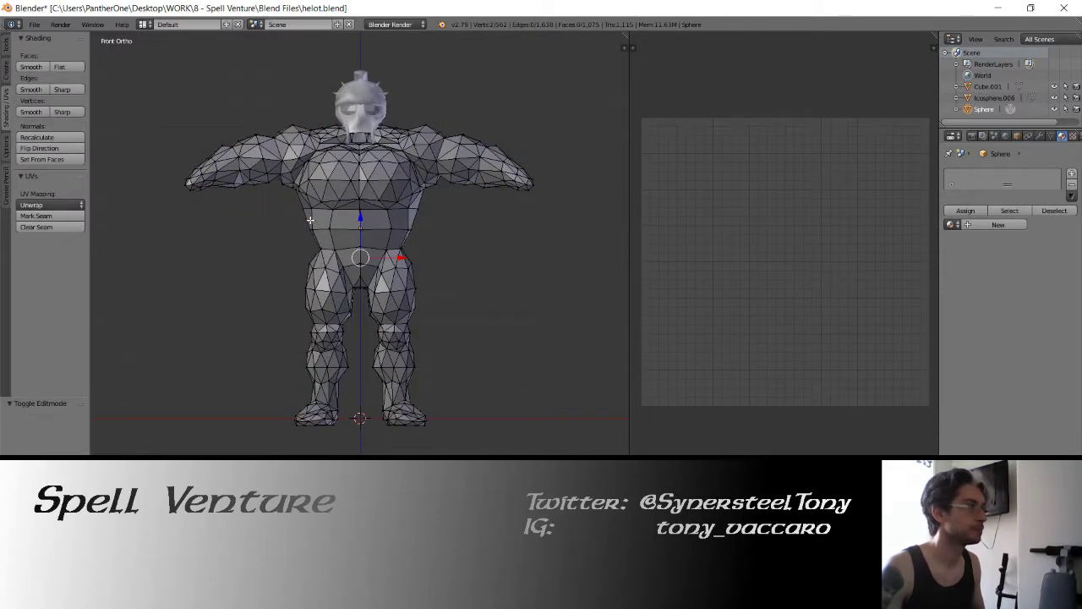
key("z")
left_click(304, 209, "alt")
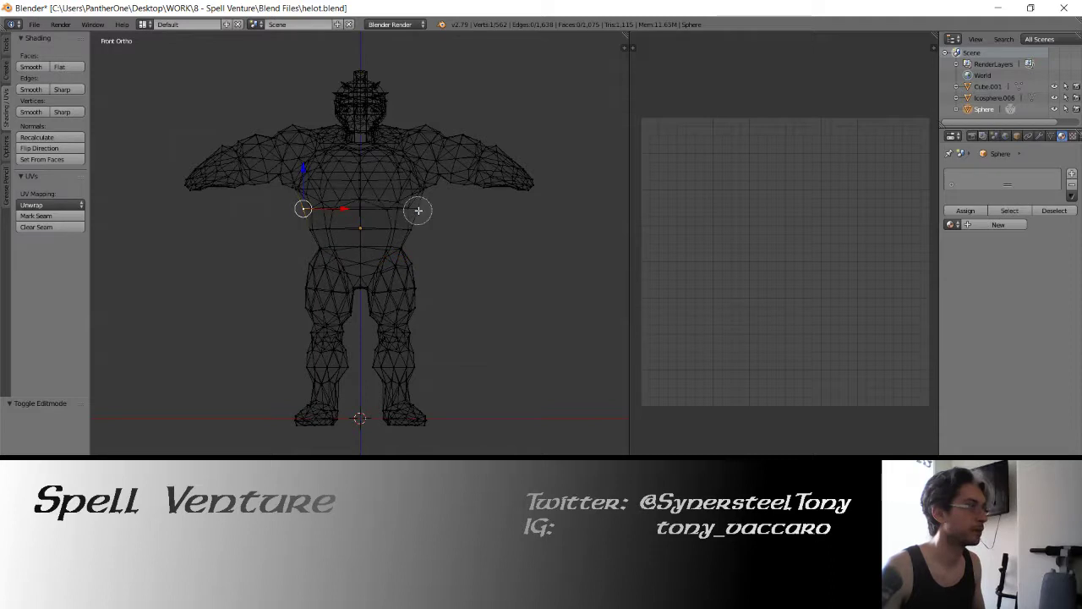
scroll(384, 192, "up", 3)
middle_click_drag(332, 234, 344, 290, "shift")
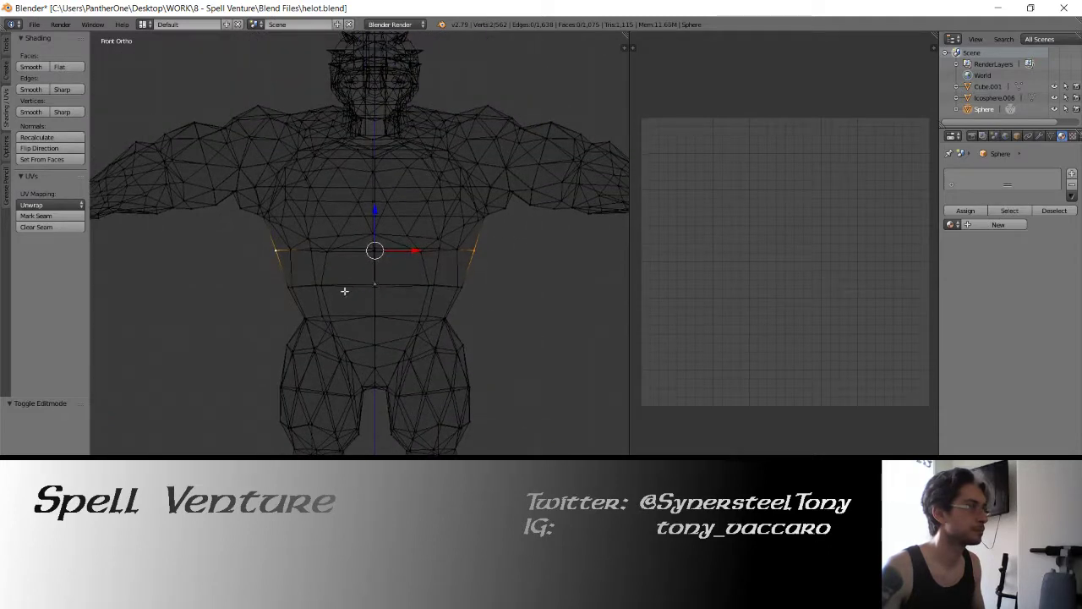
key("s")
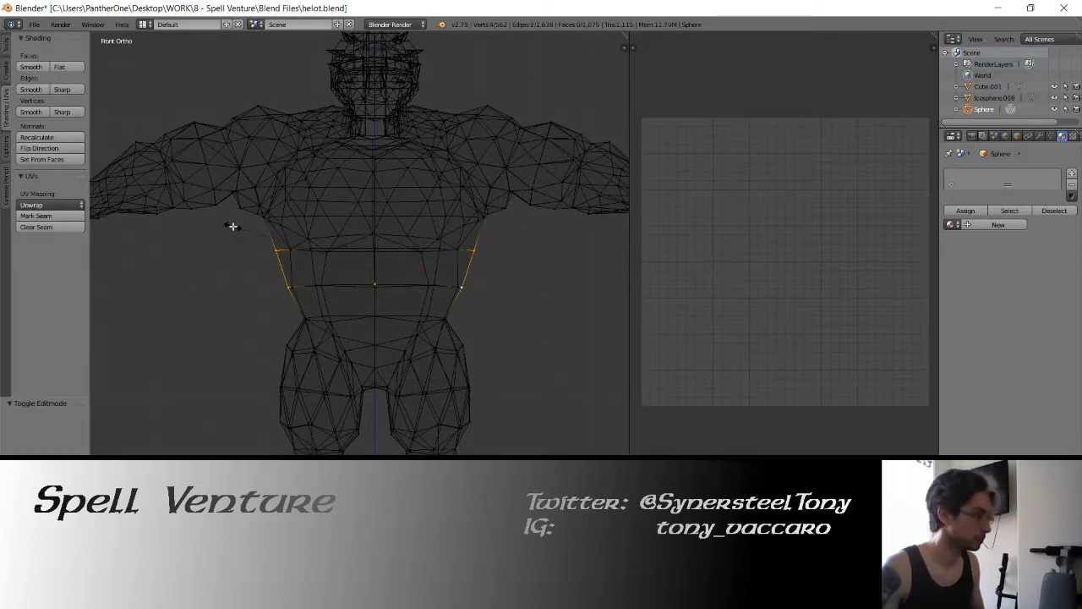
key("x")
left_click(249, 232)
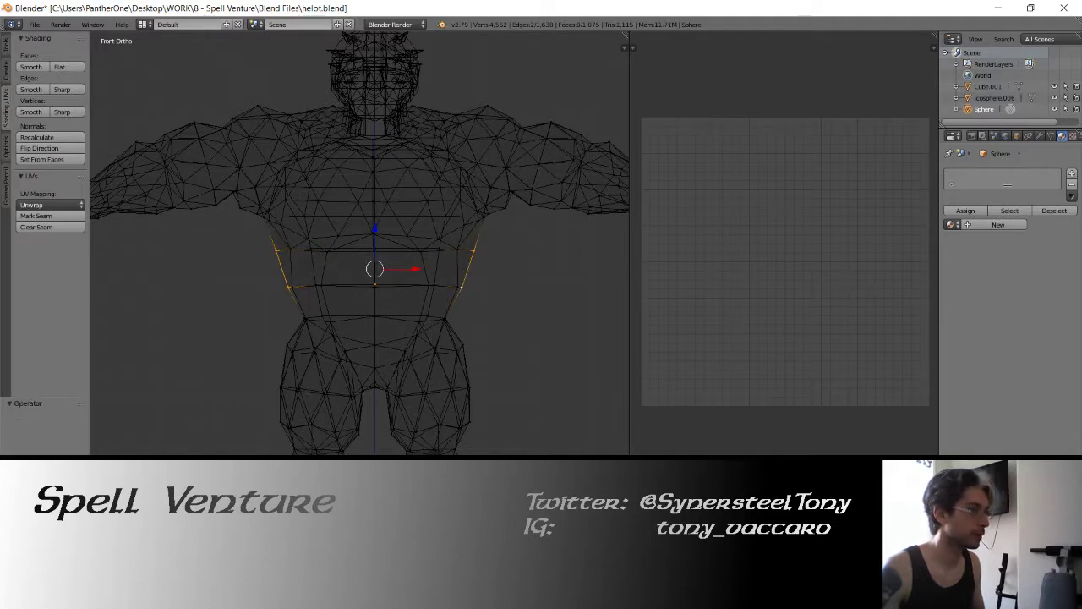
key("s")
left_click(238, 207)
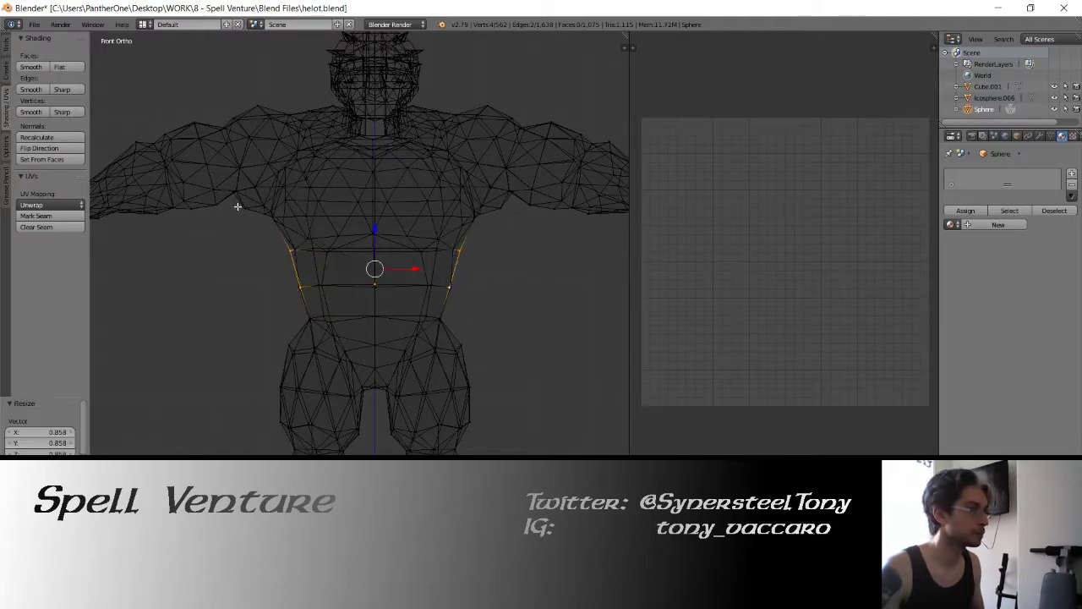
- Slim the outer leg edges sideways to 0.859
left_click(285, 346)
left_click(281, 419, "ctrl")
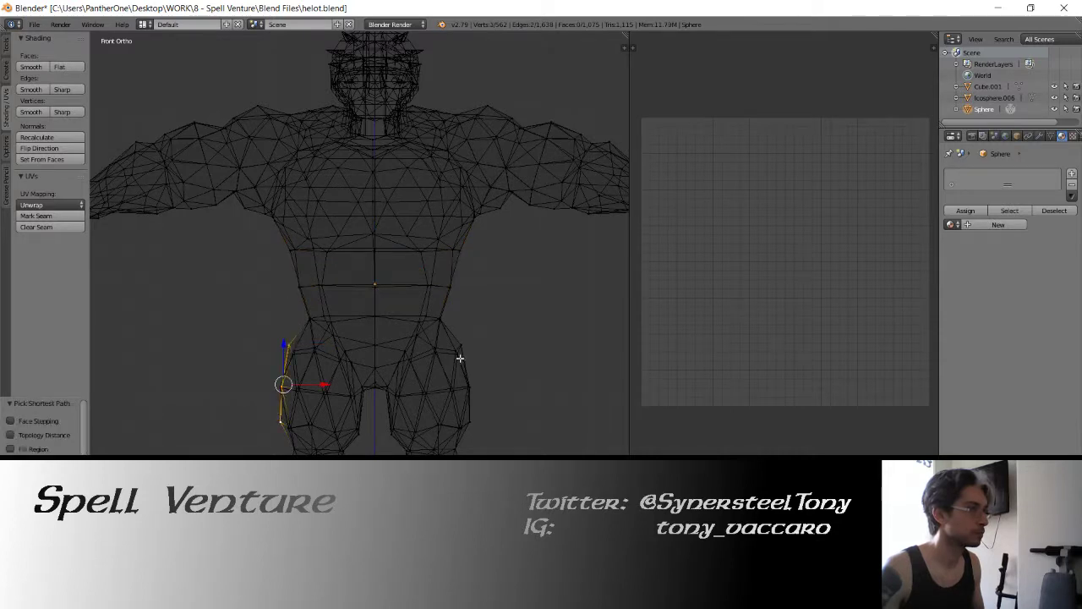
key("s")
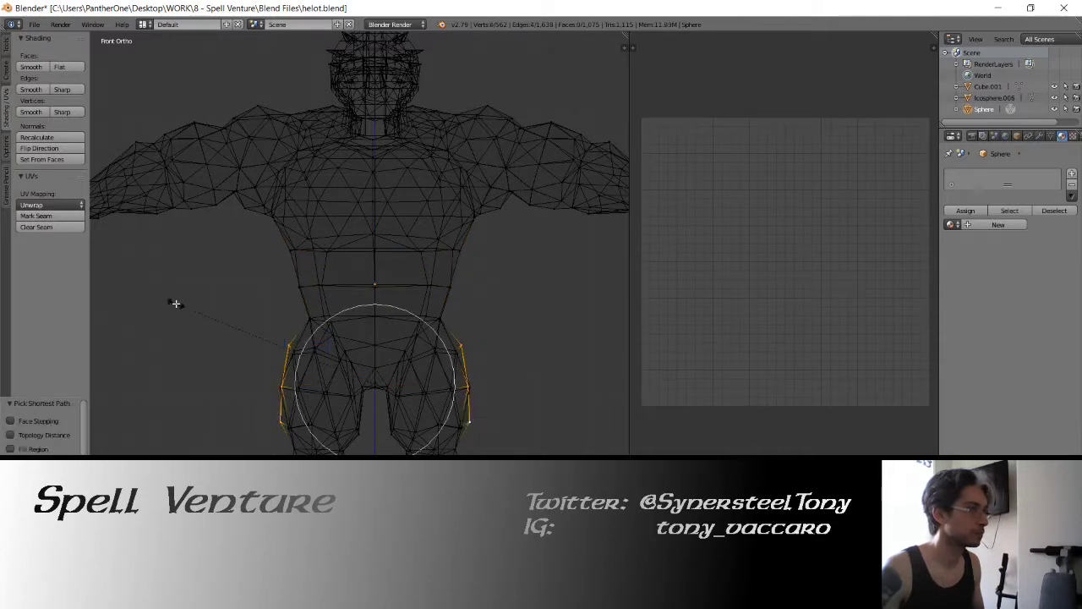
key("x")
left_click(205, 312)
- Widen the inner-thigh vertices by scaling them to 1.339
middle_click_drag(269, 378, 253, 330, "shift")
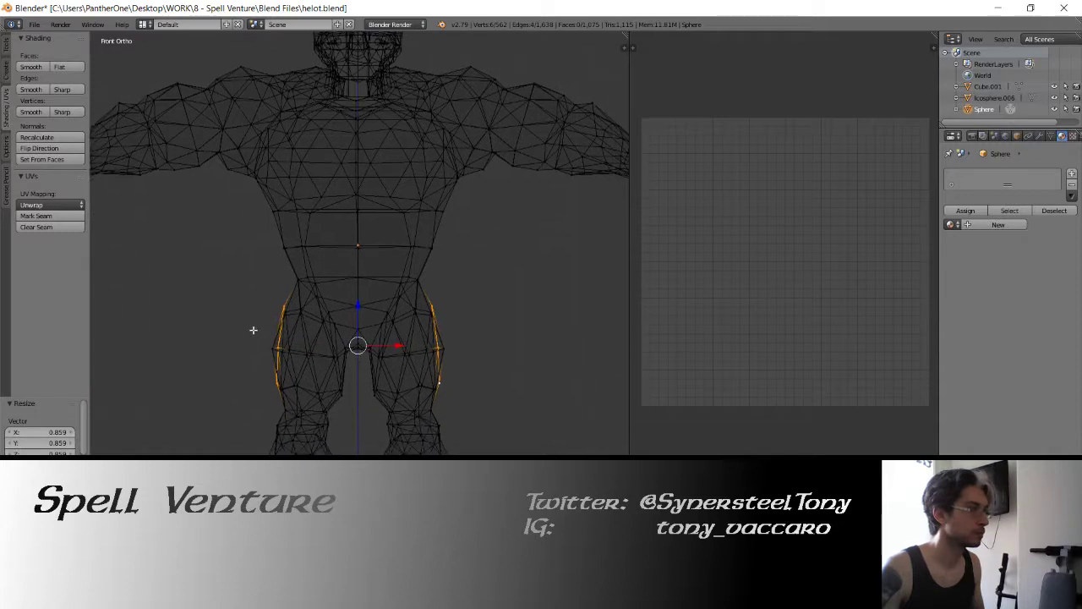
left_click(341, 389)
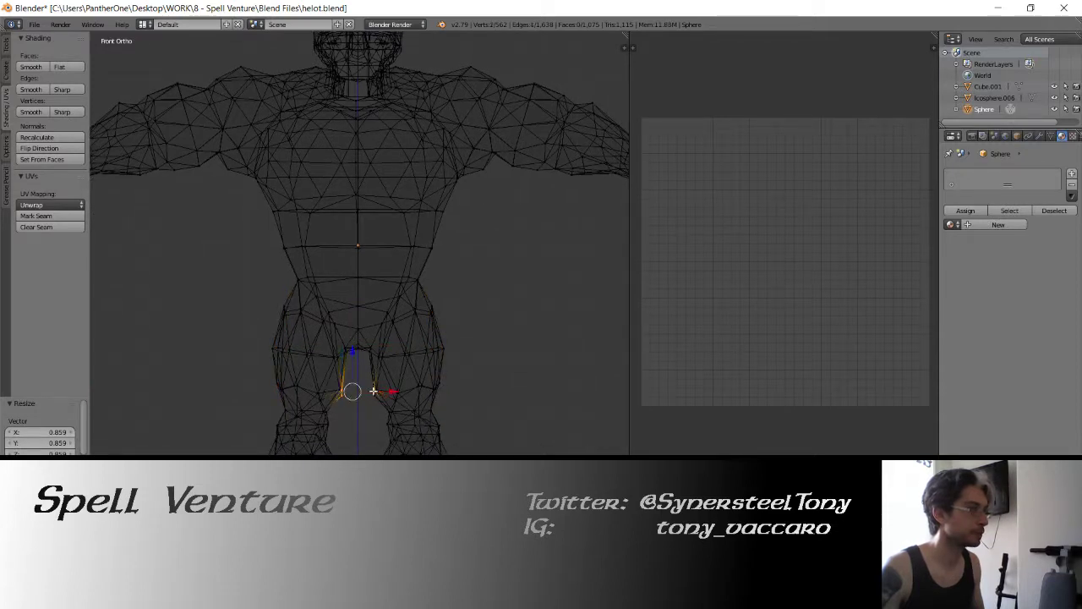
key("s")
left_click(346, 361)
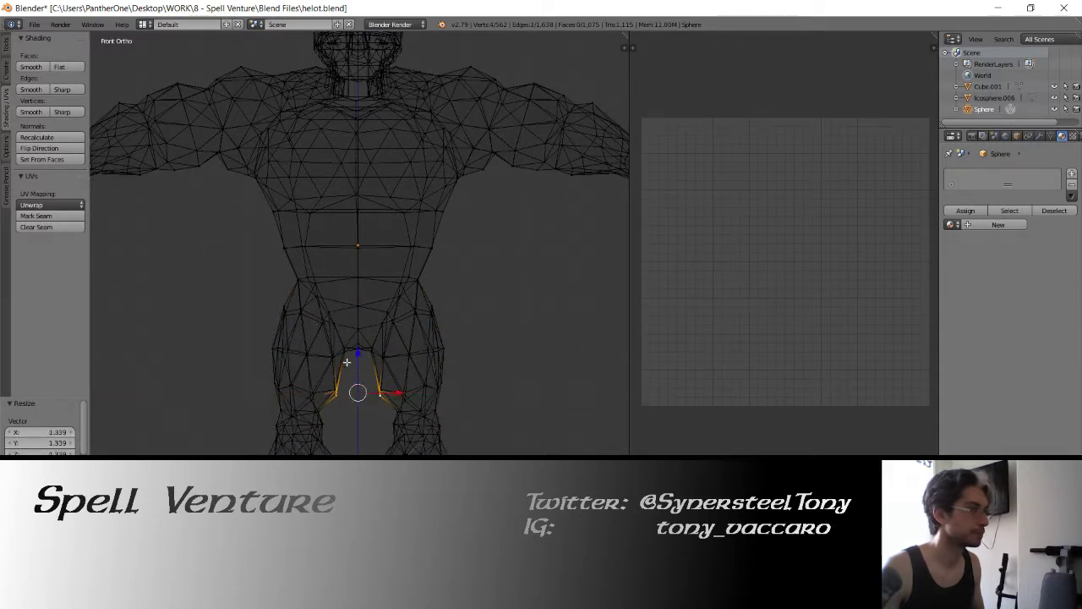
- Pull the chest loop's end vertices inward to 0.857
right_click(274, 212)
right_click(446, 212, "shift")
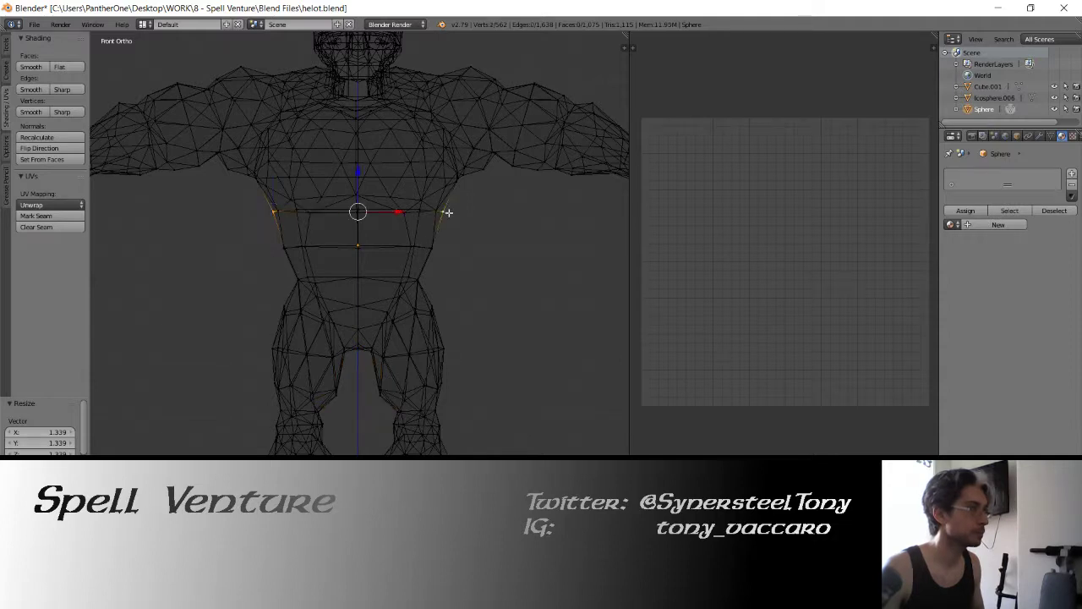
key("s")
left_click(259, 216)
- Scale the side vertices inward to 0.815 and move the shoulder area vertically with proportional falloff
scroll(266, 236, "up", 5, "shift")
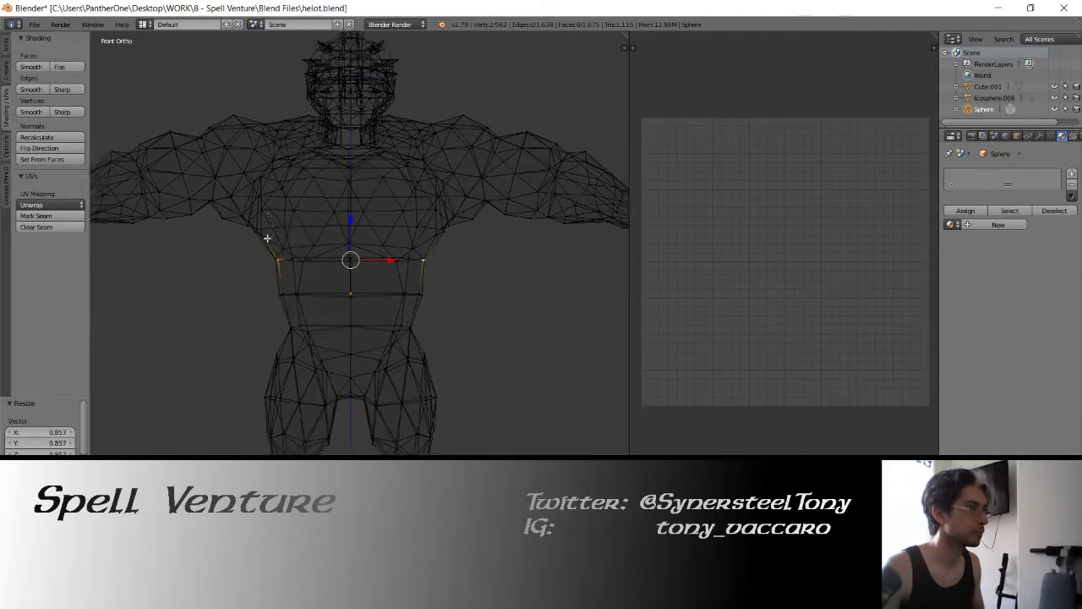
left_click(218, 255)
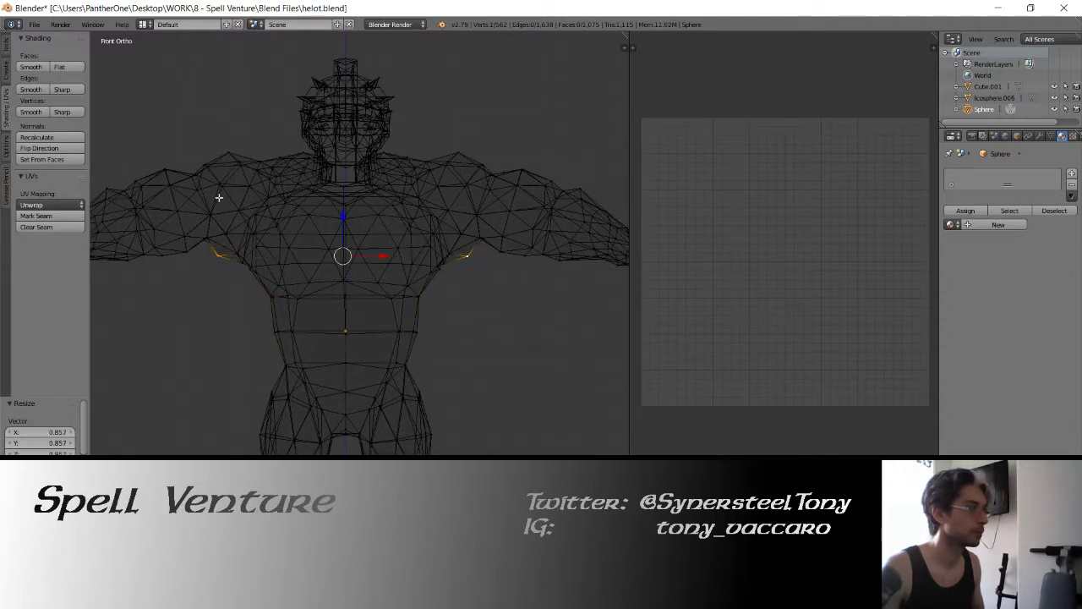
key("s")
left_click(240, 203)
key("g")
key("z")
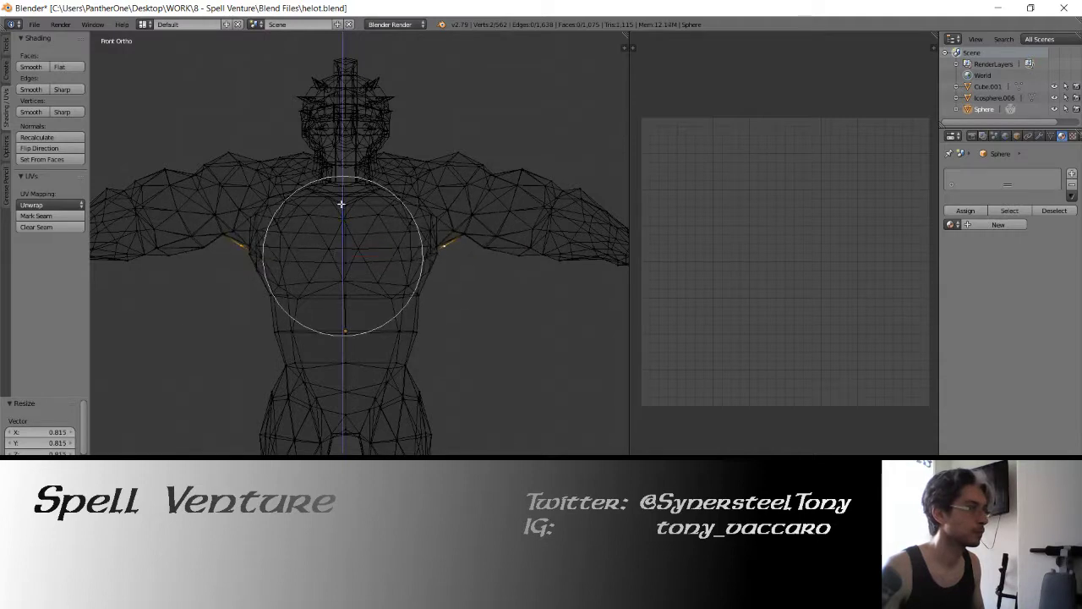
left_click(341, 207)
- Raise the right arm vertices along Z
scroll(484, 243, "down", 2)
right_click(485, 246)
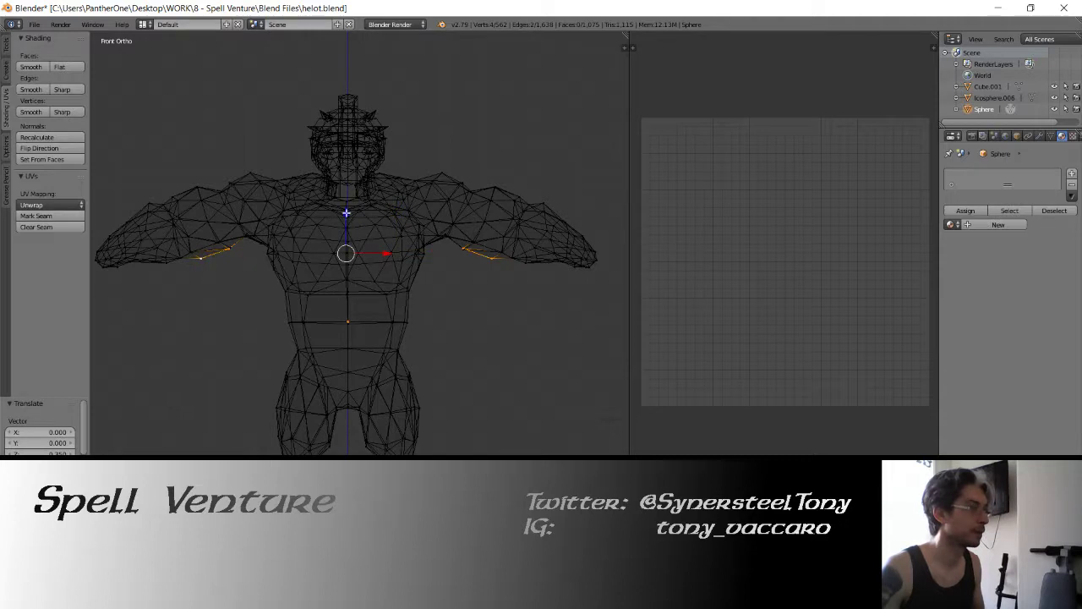
key("g")
key("z")
left_click(357, 119)
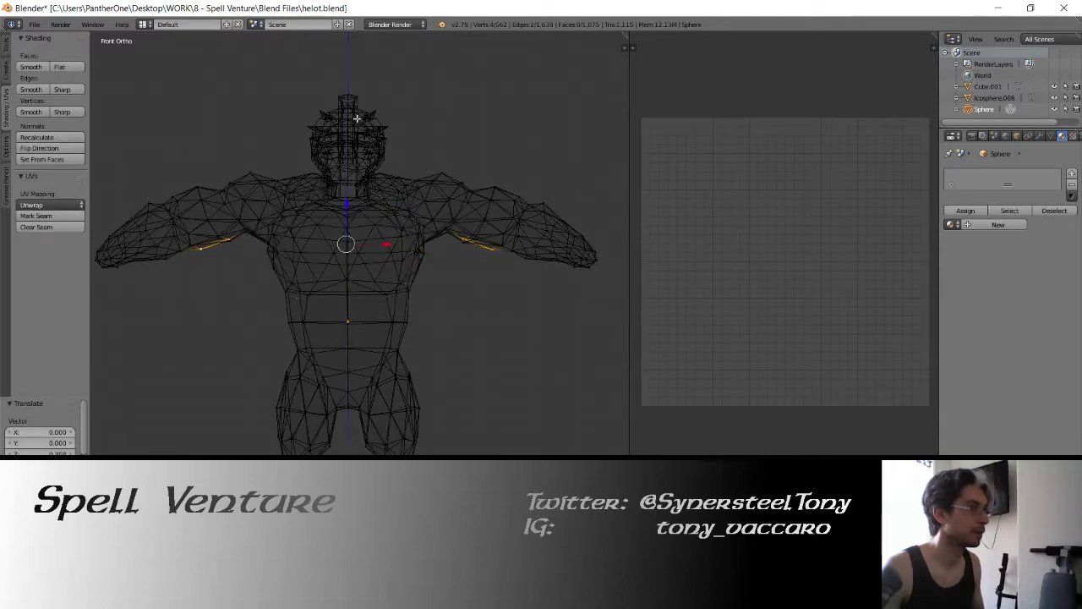
- Reposition and lower the left shoulder and arm vertices, then return to solid shading
right_click(197, 186)
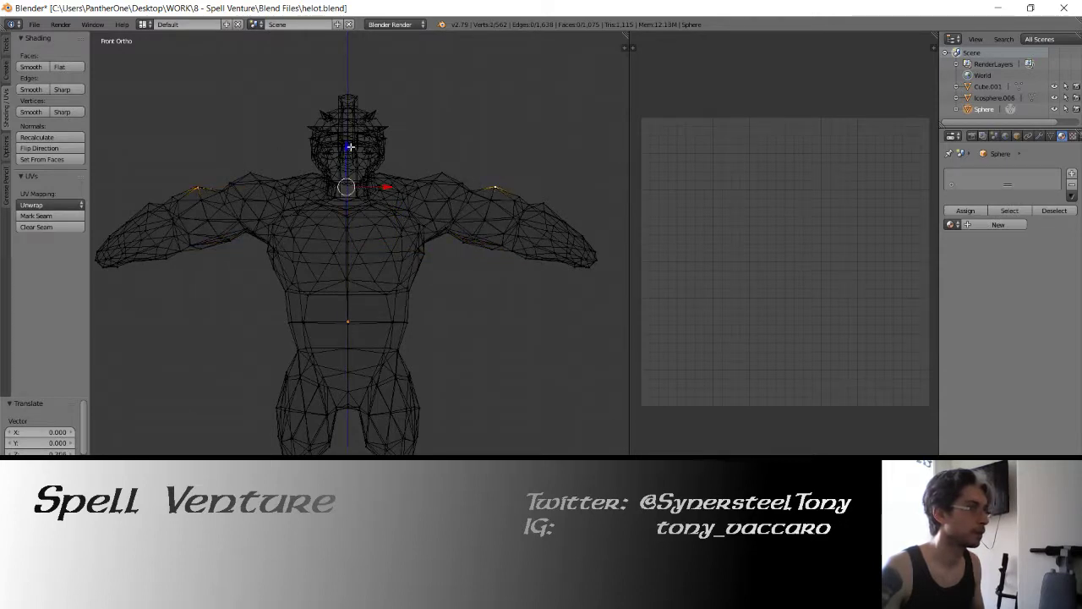
key("g")
left_click(355, 223)
right_click(252, 173)
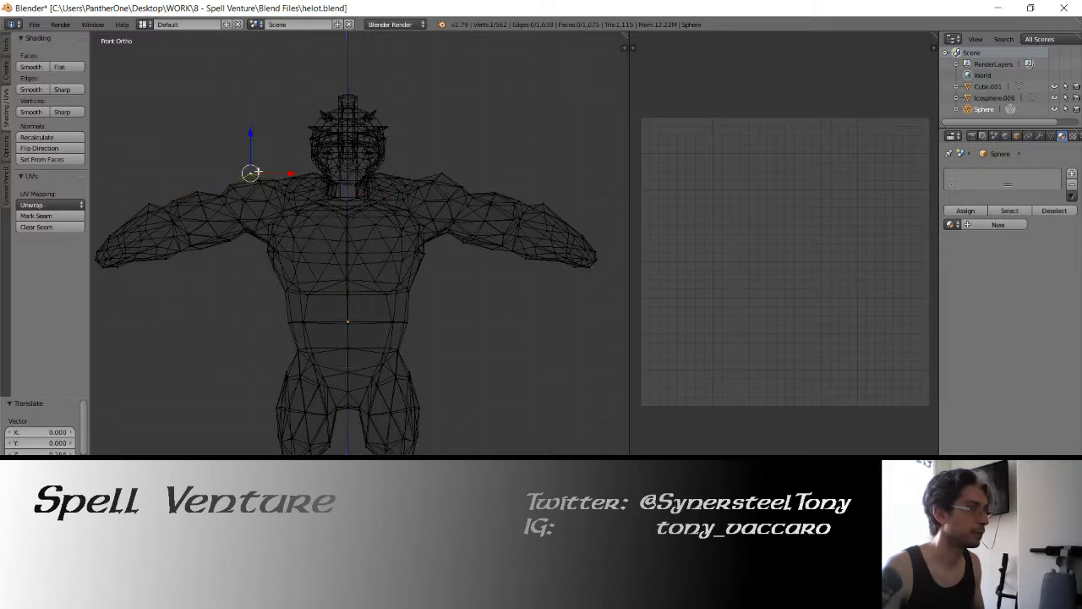
key("g")
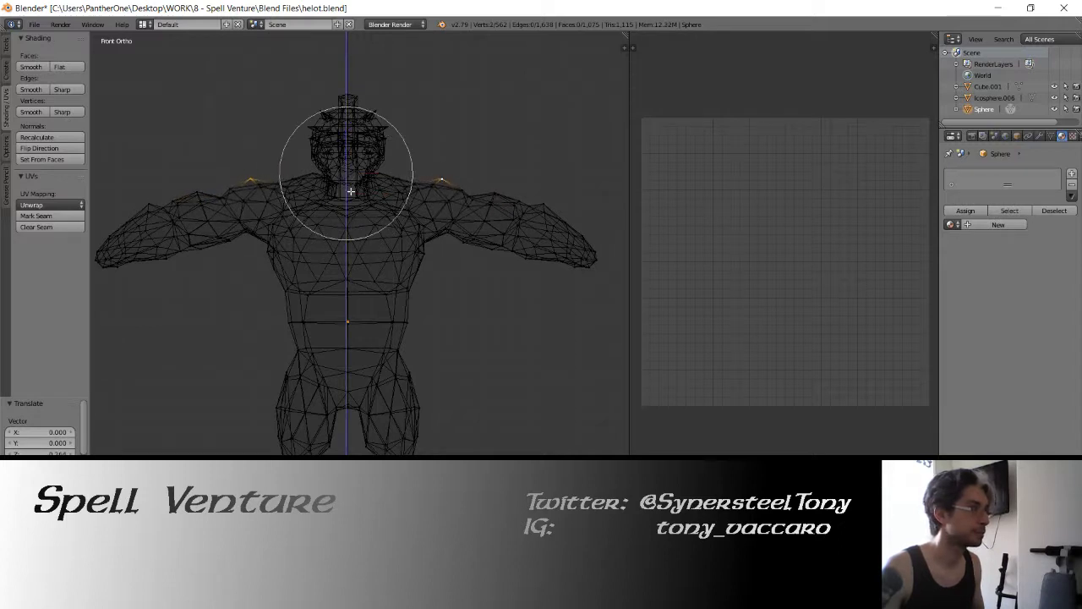
left_click(342, 157)
right_click(150, 202)
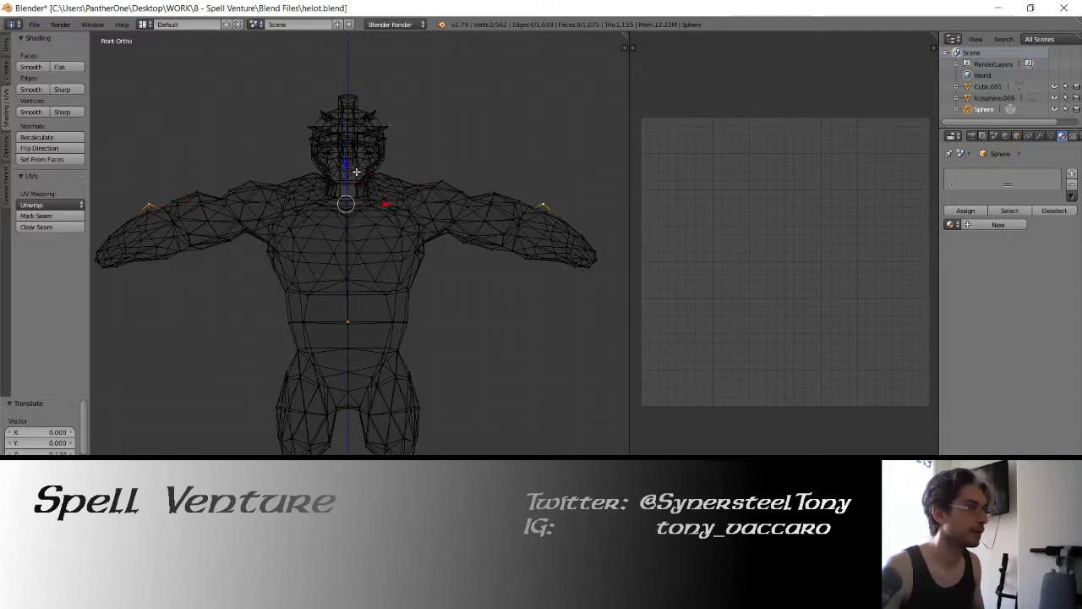
key("g")
left_click(353, 250)
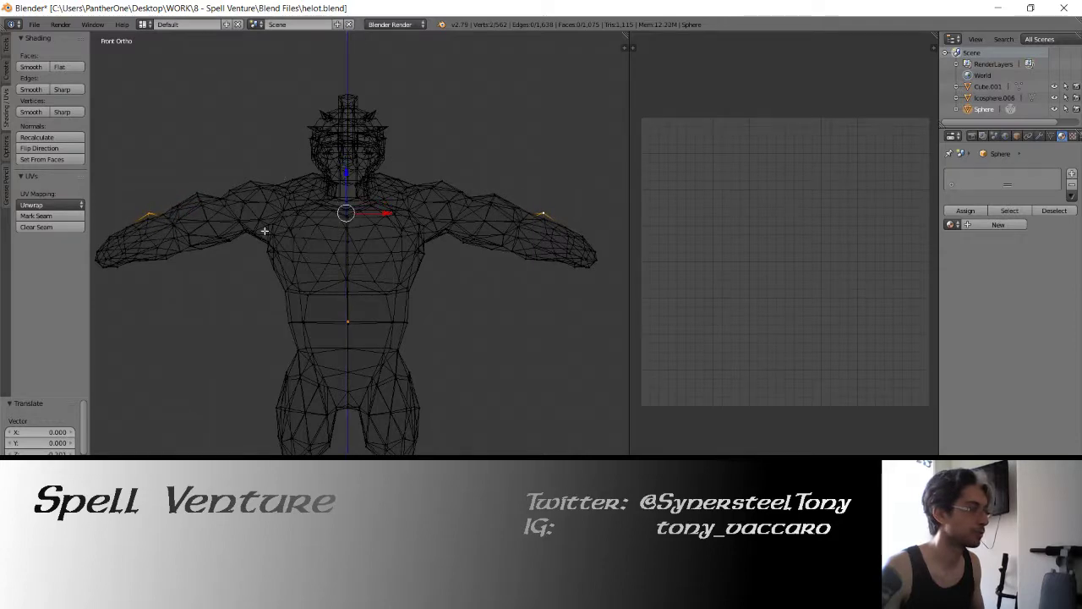
key("z")
mouse_move(264, 230)
middle_mouse_down()
mouse_move(381, 290)
mouse_move(320, 320)
mouse_move(315, 290)
mouse_move(423, 290)
middle_mouse_up()
- Move an edge near the neck 0.178 along Y with proportional falloff
left_click(316, 290)
scroll(457, 244, "up", 2)
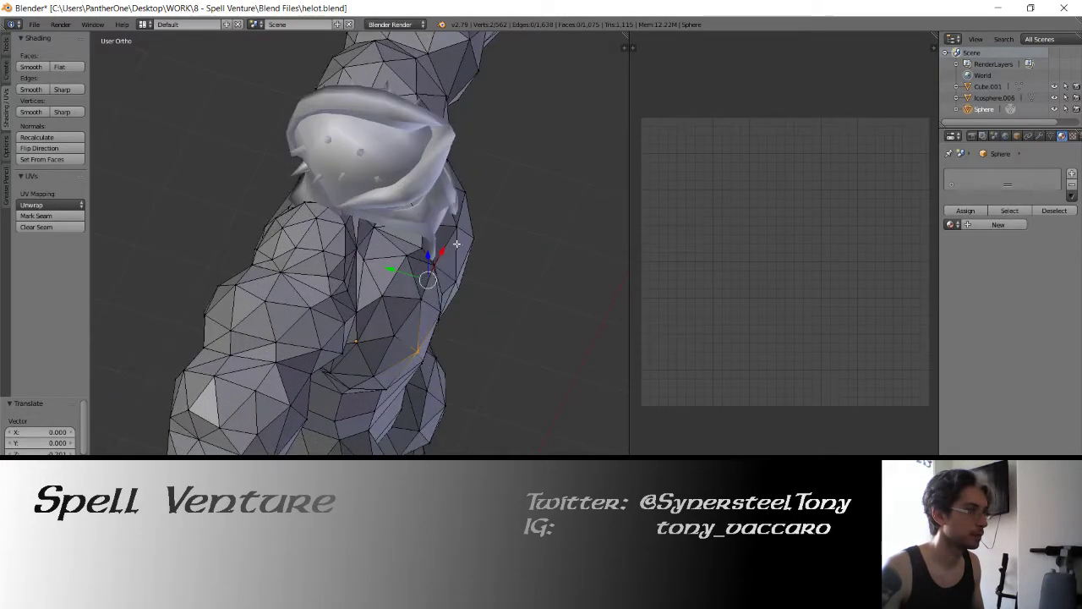
right_click(457, 244, "shift")
key("g")
key("y")
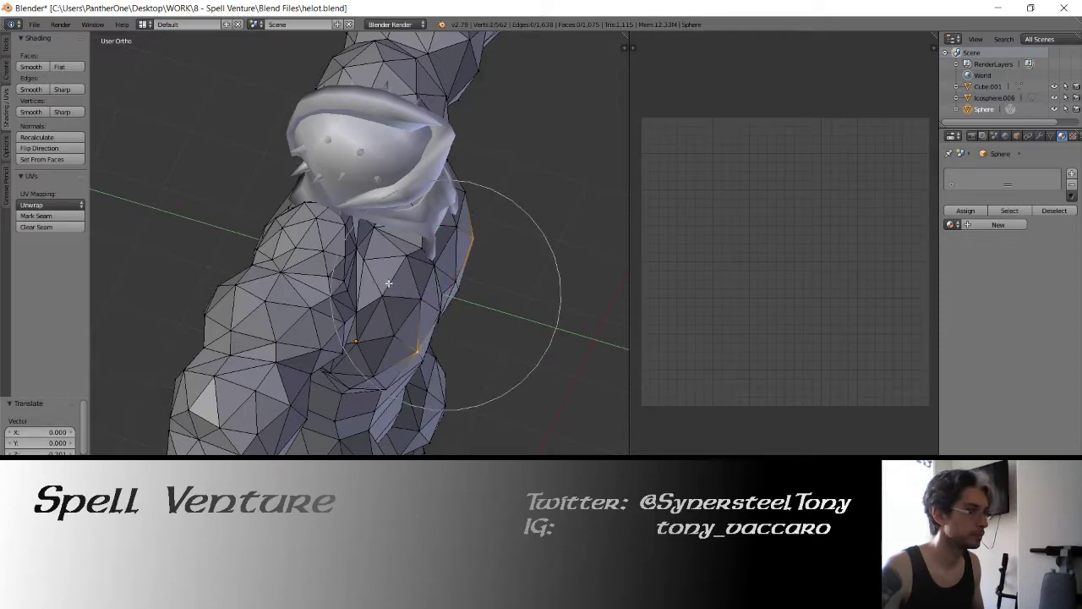
left_click(398, 287)
mouse_move(397, 288)
middle_mouse_down()
mouse_move(304, 257)
mouse_move(156, 269)
mouse_move(245, 279)
mouse_move(334, 337)
mouse_move(373, 283)
mouse_move(378, 322)
middle_mouse_up()
- Shift two torso edges 0.115 along Y, then return to Object Mode and save the file
right_click(254, 292, "shift")
right_click(288, 286, "shift")
key("g")
key("y")
left_click(302, 324)
key("Tab")
key("ctrl+s")
- Shift a side waist vertex along Y with proportional falloff and return to Object Mode
key("Tab")
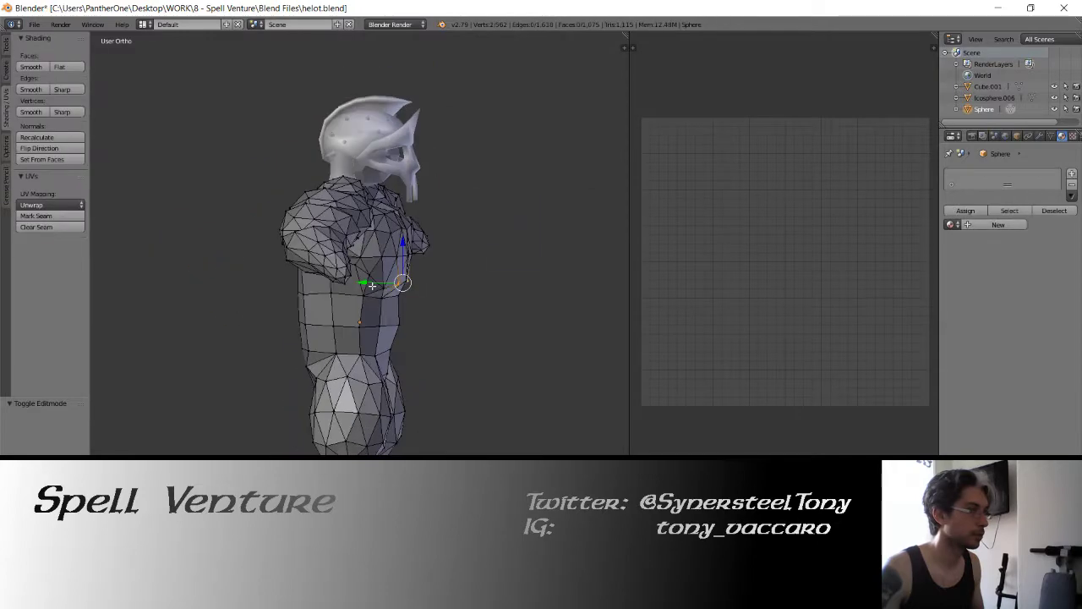
right_click(378, 322)
key("g")
key("y")
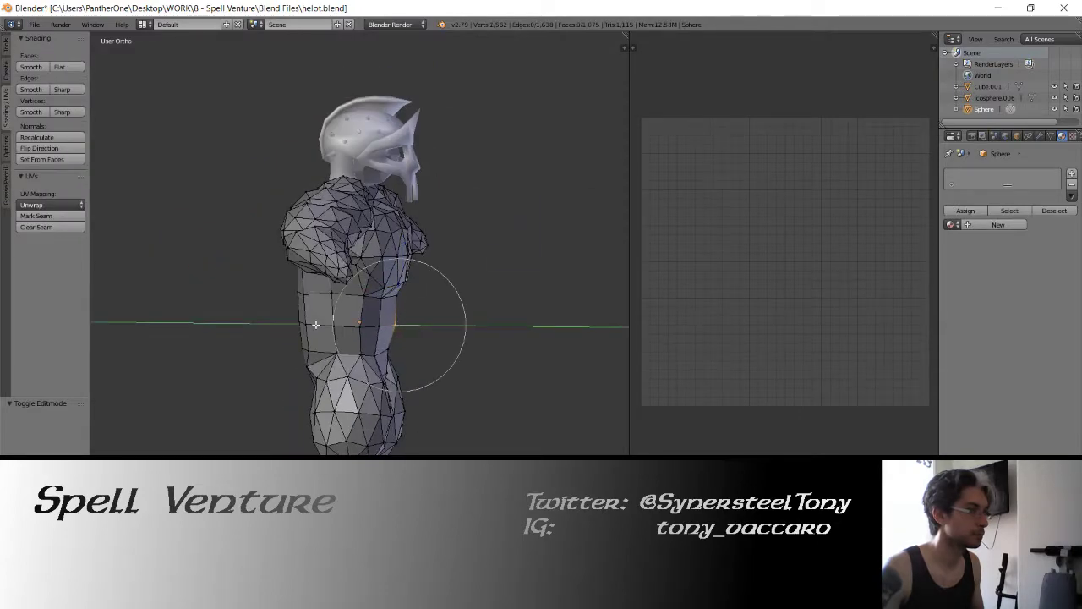
left_click(316, 324)
key("Tab")
mouse_move(349, 291)
middle_mouse_down()
mouse_move(241, 287)
mouse_move(261, 289)
middle_mouse_up()
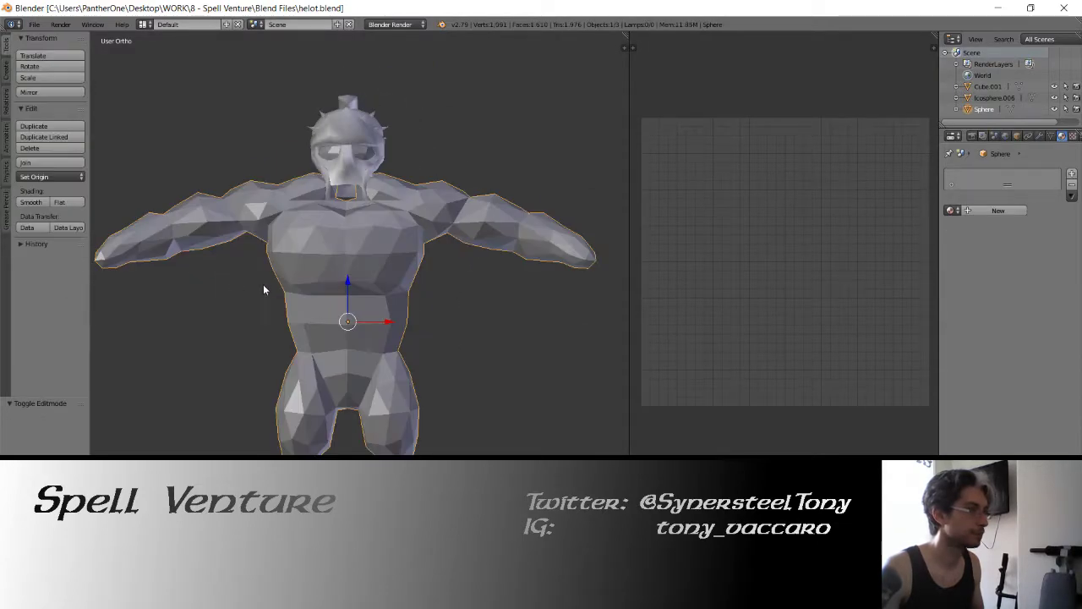
- Back in Edit Mode, scale the waist loop to 0.865 and pull the two chest-side vertices inward
key("Tab")
key("s")
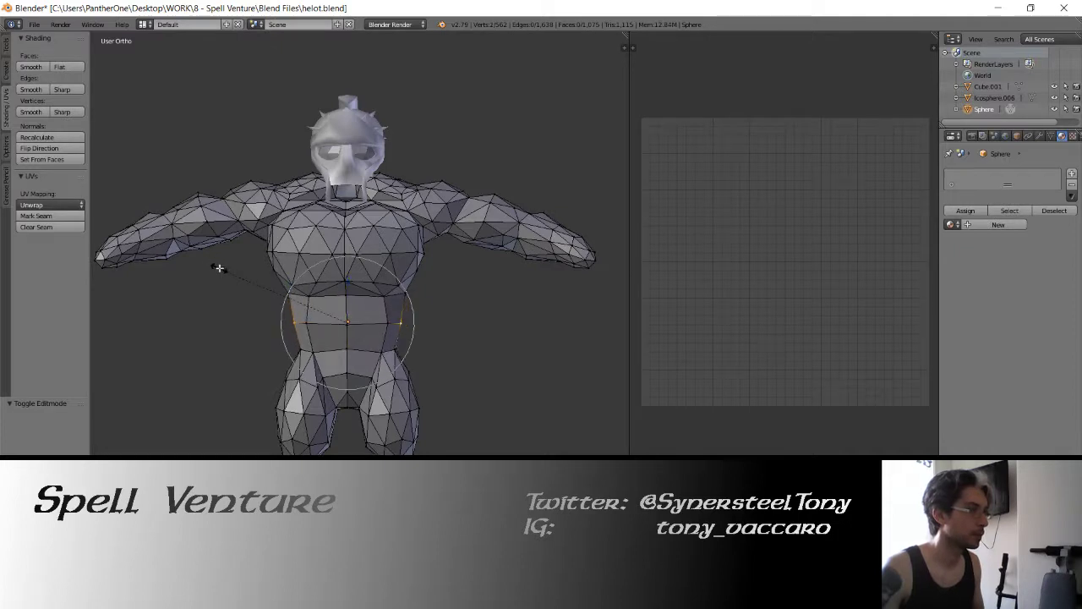
left_click(234, 272)
right_click(292, 255)
right_click(430, 253, "shift")
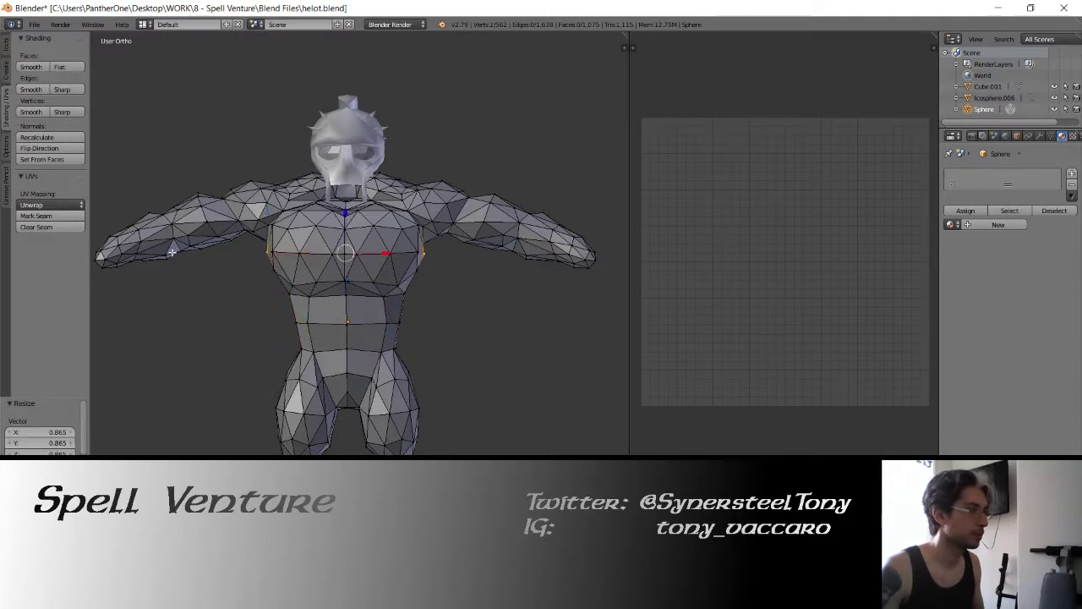
key("s")
left_click(198, 259)
- Move the chest vertices vertically along Z, leave Edit Mode and save over the file
mouse_move(198, 259)
middle_mouse_down()
mouse_move(333, 257)
mouse_move(357, 215)
mouse_move(329, 276)
mouse_move(354, 280)
mouse_move(353, 267)
middle_mouse_up()
key("g")
key("z")
left_click(357, 203)
key("Tab")
key("ctrl+s")
left_click(352, 240)
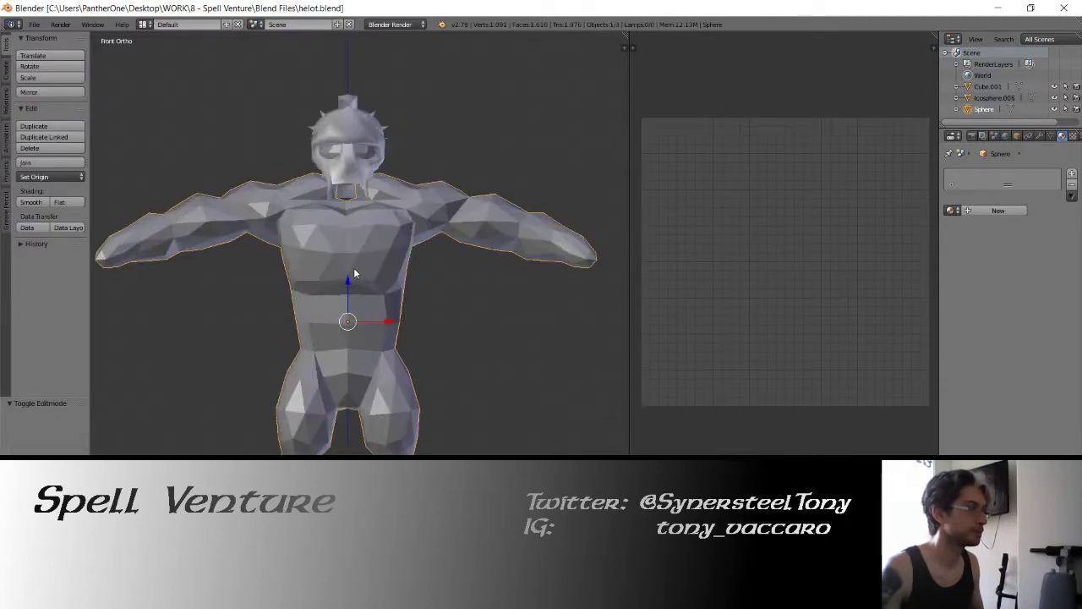
- In Front Ortho, select both shoulder vertices and raise them slightly with proportional editing
key("KP_1")
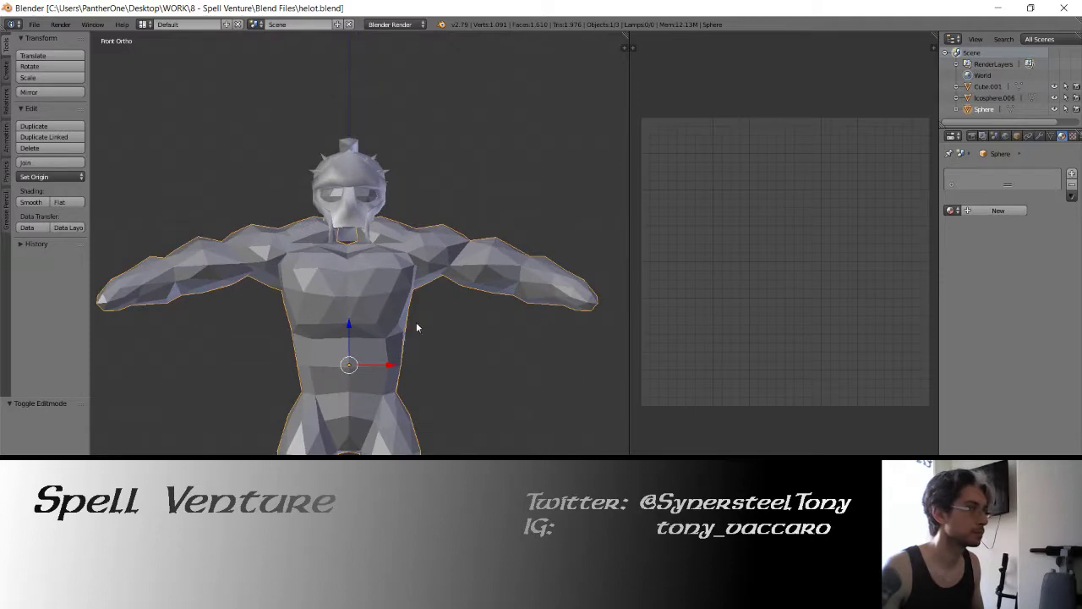
key("Tab")
right_click(497, 235)
right_click(197, 232, "shift")
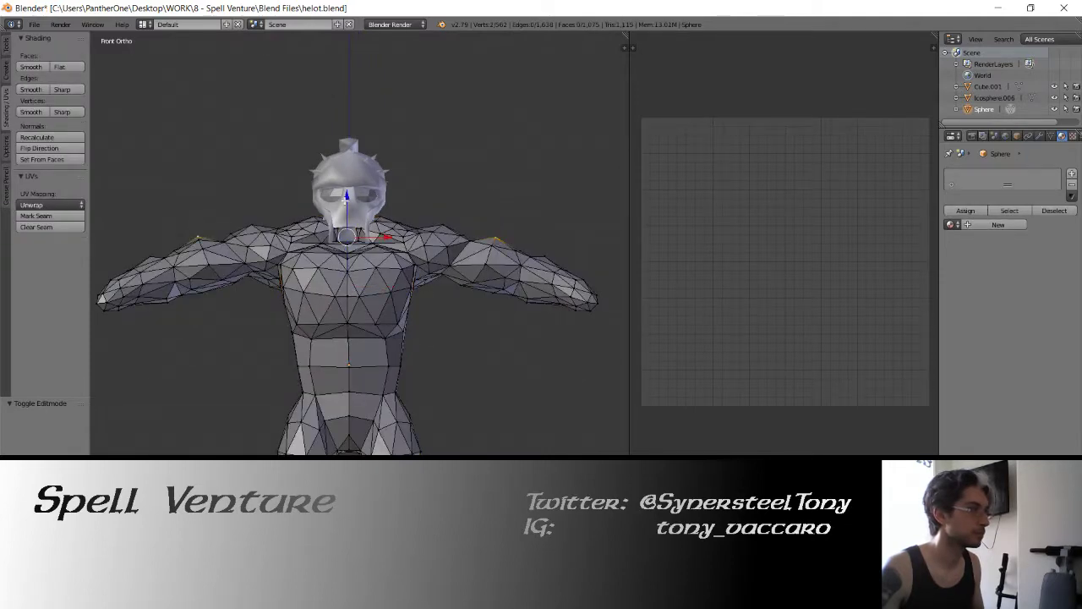
key("c")
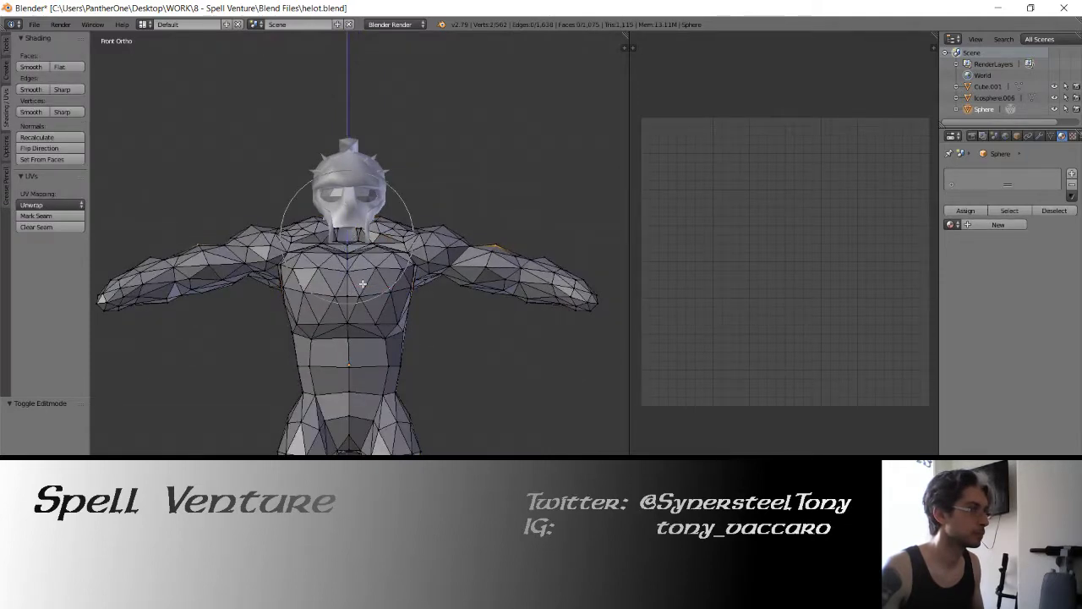
key("Escape")
mouse_move(347, 211)
left_mouse_down()
mouse_move(347, 188)
mouse_move(346, 246)
left_mouse_up()
- Select the shoulder and lower chest-side vertex pairs and nudge them slightly upward
right_click(442, 227)
right_click(252, 226, "shift")
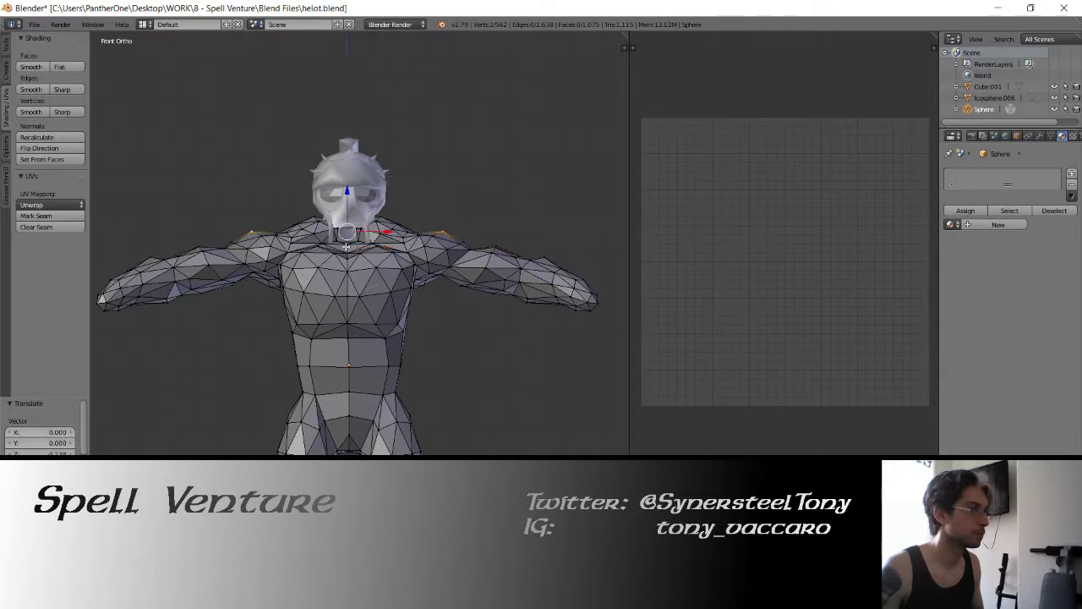
right_click(268, 291)
right_click(424, 282, "shift")
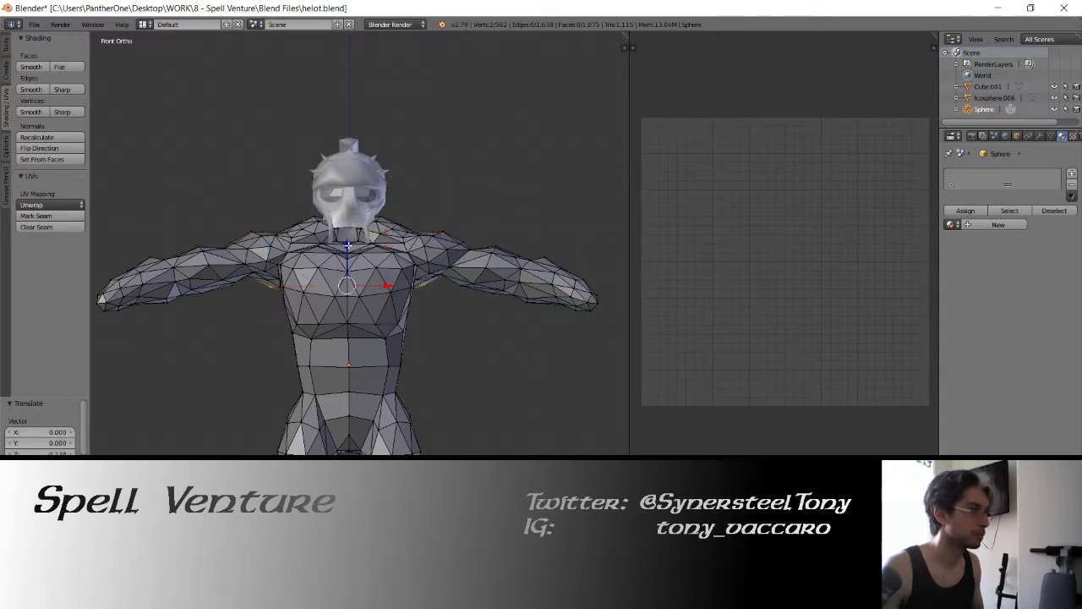
left_click_drag(346, 245, 346, 206)
- Raise the matching left and right arm vertices slightly, then select a single right-arm vertex
right_click(169, 301)
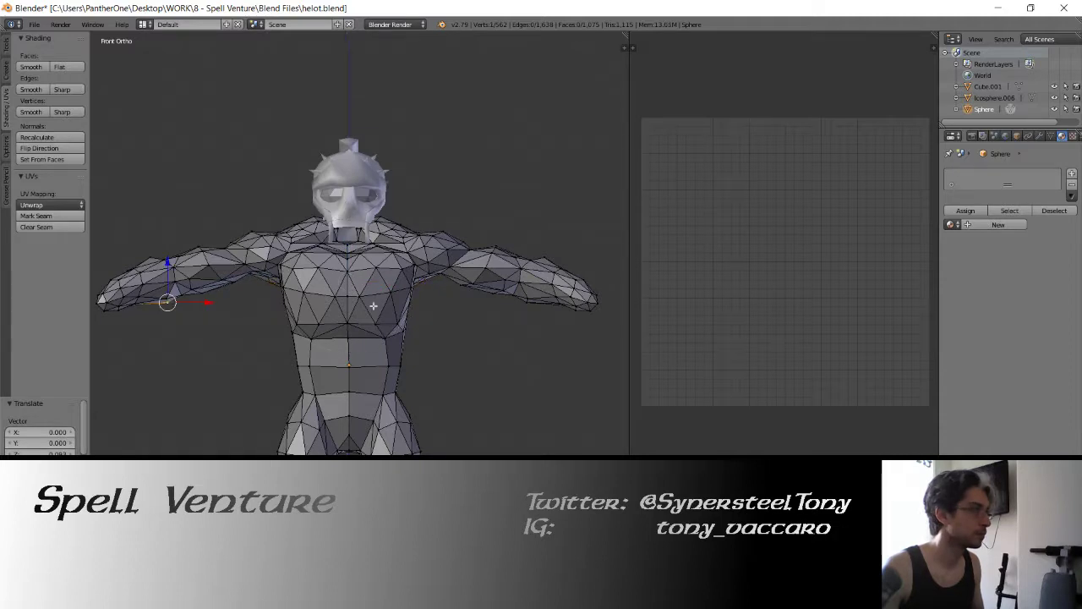
right_click(509, 313)
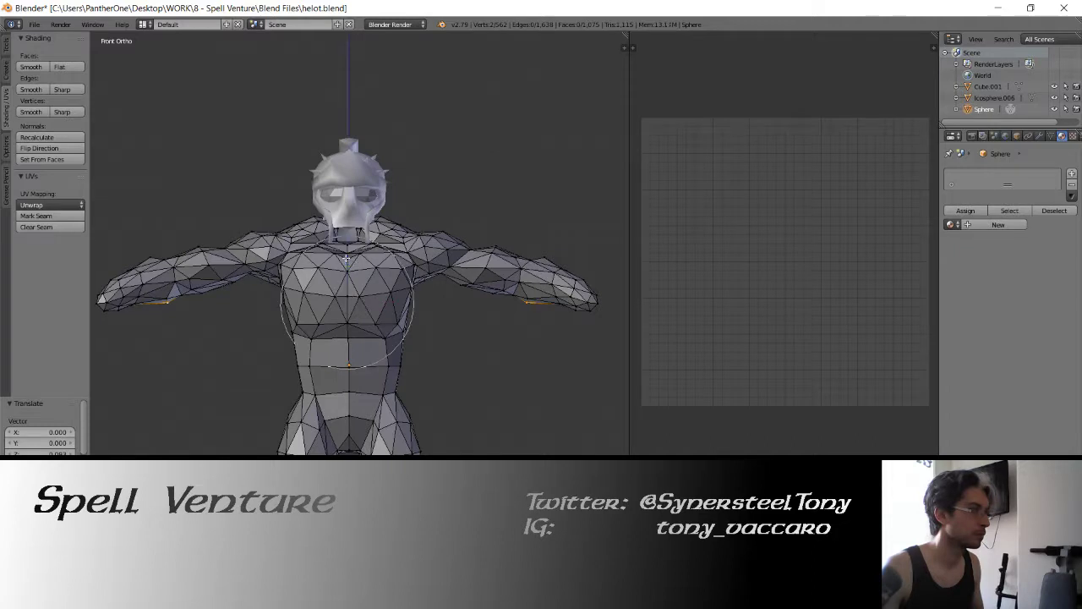
left_click_drag(352, 263, 374, 254)
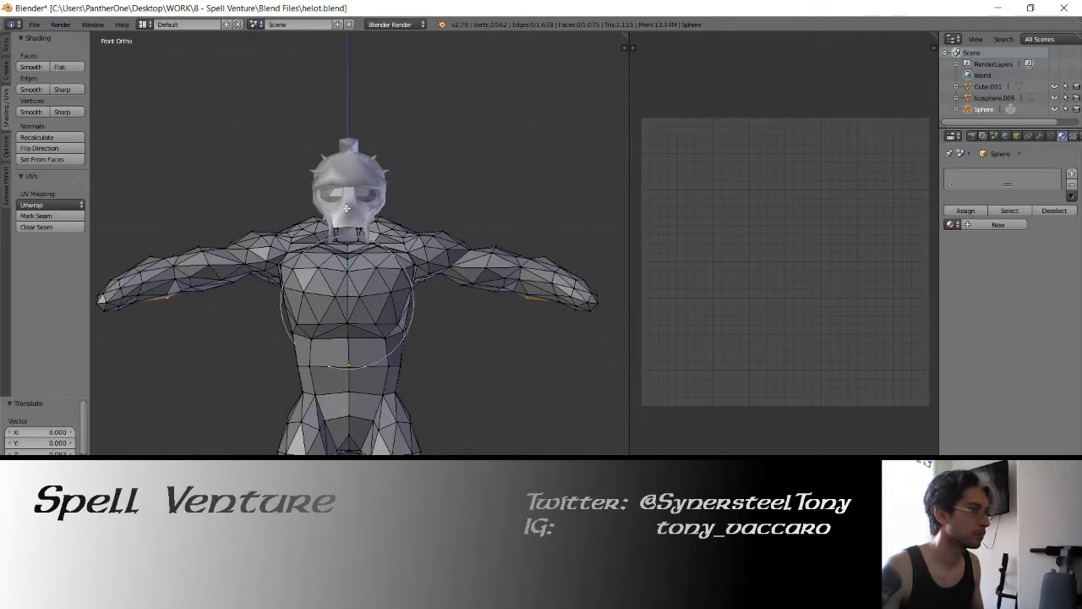
right_click(546, 250)
key("c")
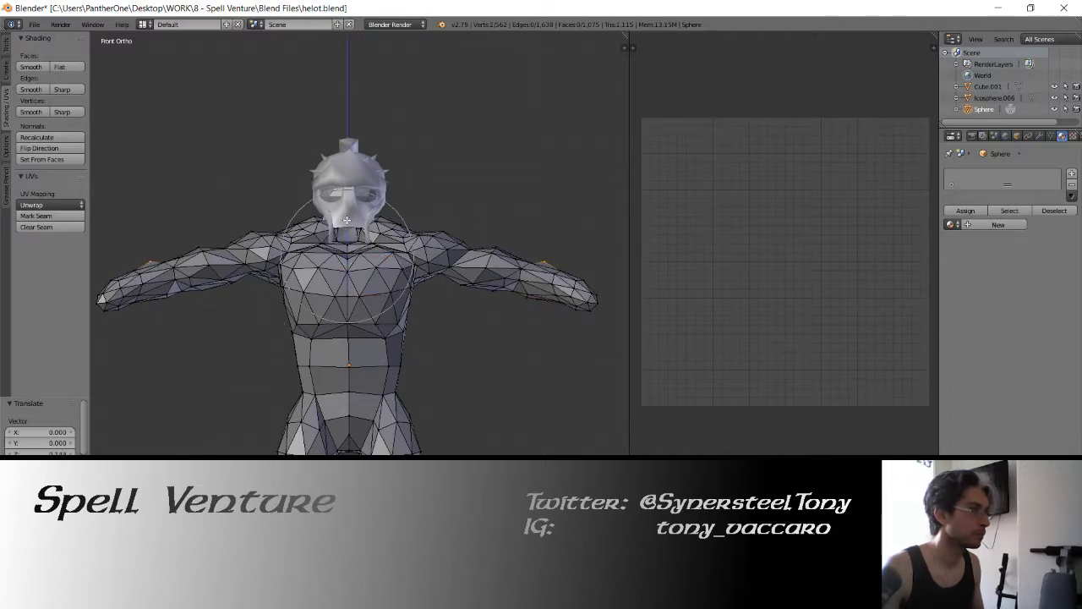
key("Escape")
middle_click_drag(346, 220, 415, 267)
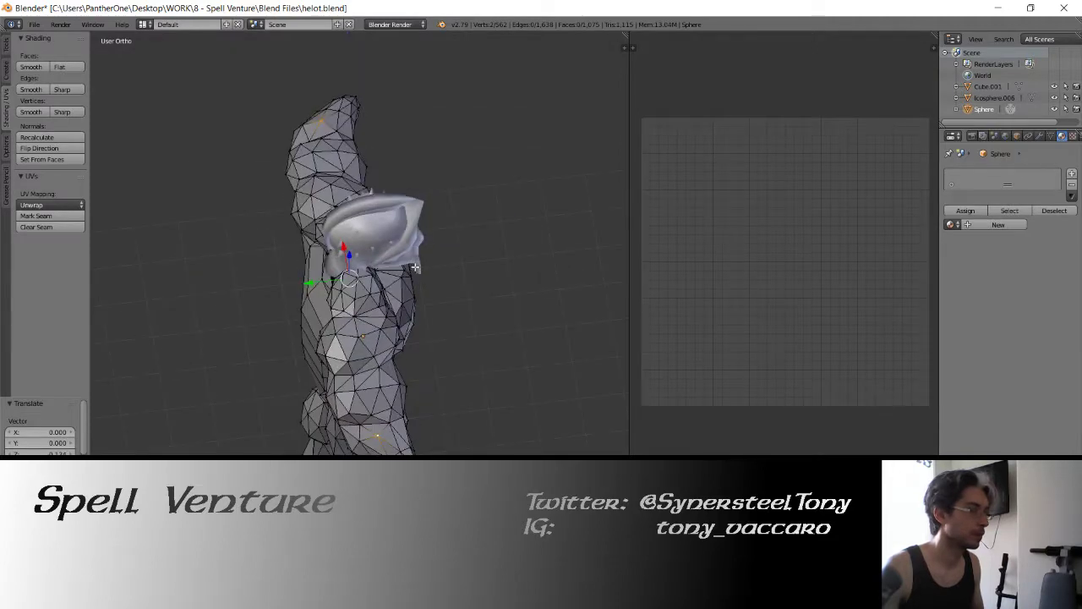
- In Top Ortho, scale the selected upper-body vertices along Y to narrow the torso front-to-back
key("KP_7")
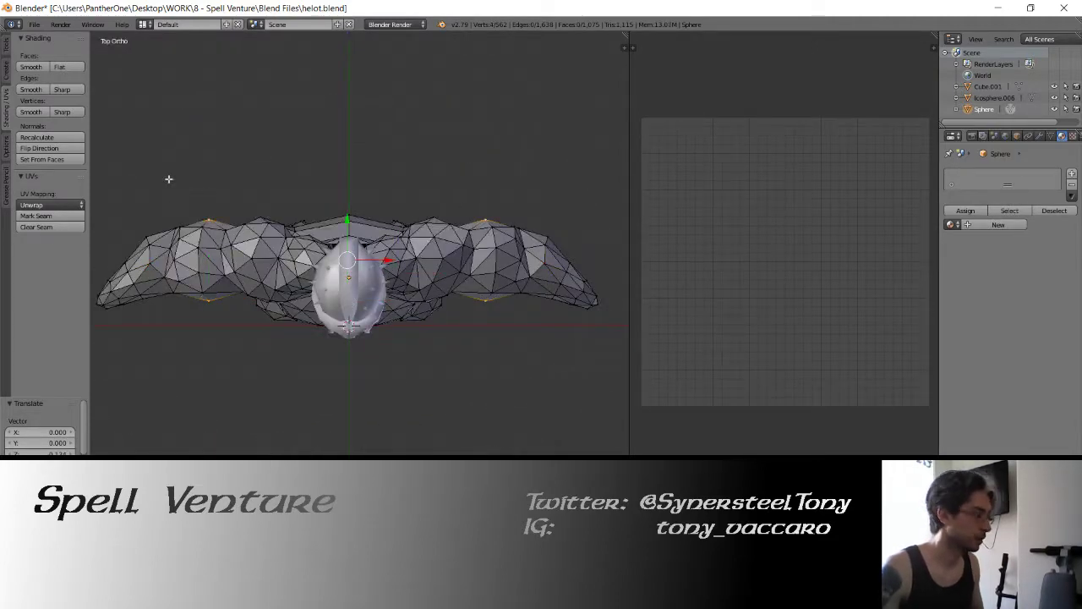
key("s")
key("y")
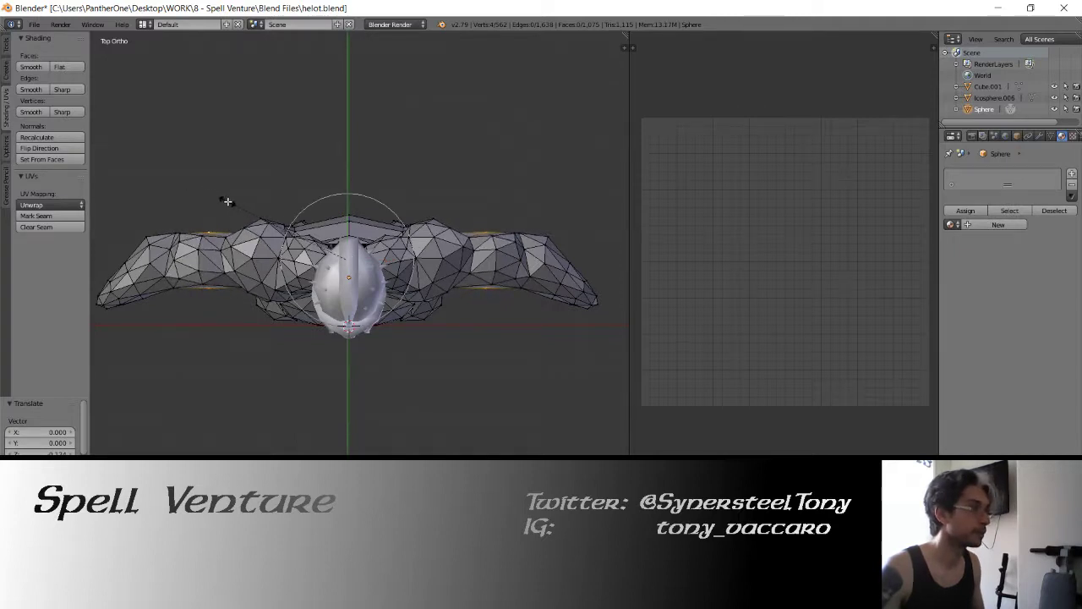
left_click(218, 203)
- Select the left and right arm-edge vertices and shift them along Y, then orbit to inspect
right_click(161, 234)
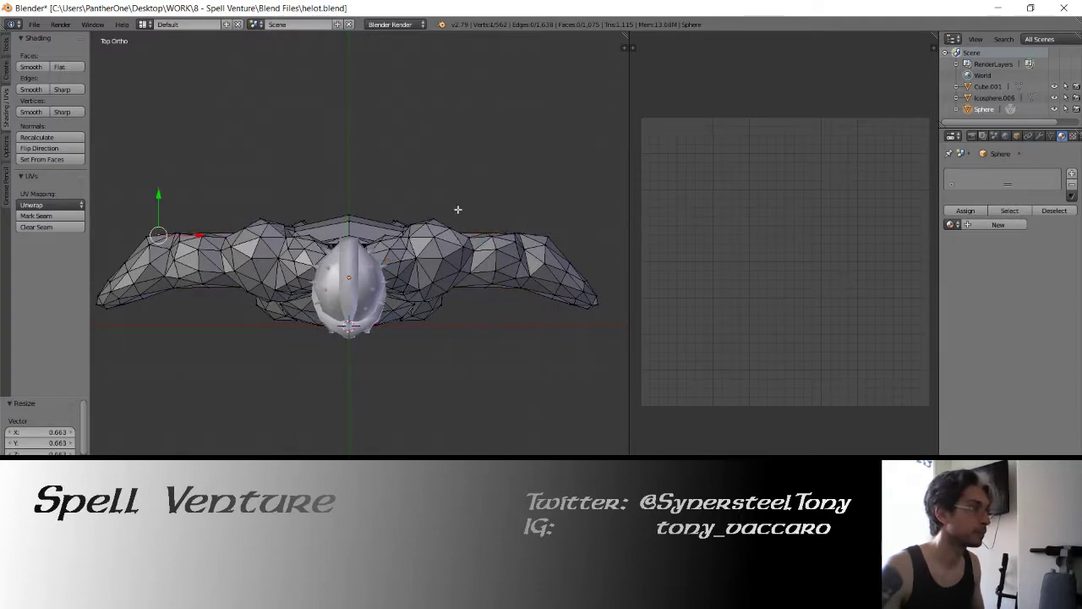
right_click(546, 237, "shift")
key("g")
key("y")
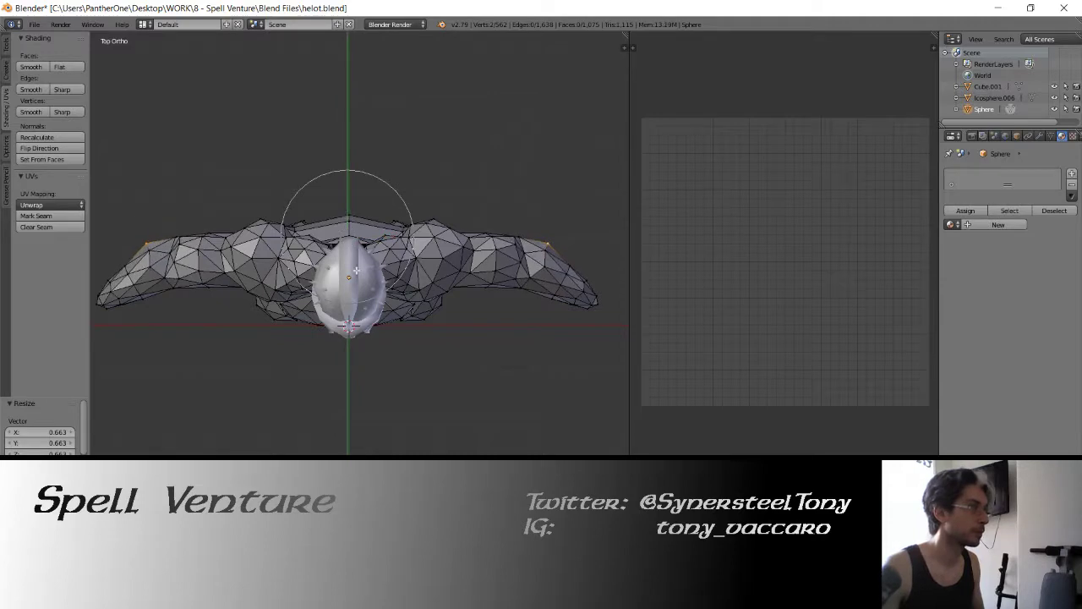
left_click(377, 347)
mouse_move(377, 347)
middle_mouse_down()
mouse_move(332, 291)
mouse_move(545, 308)
middle_mouse_up()
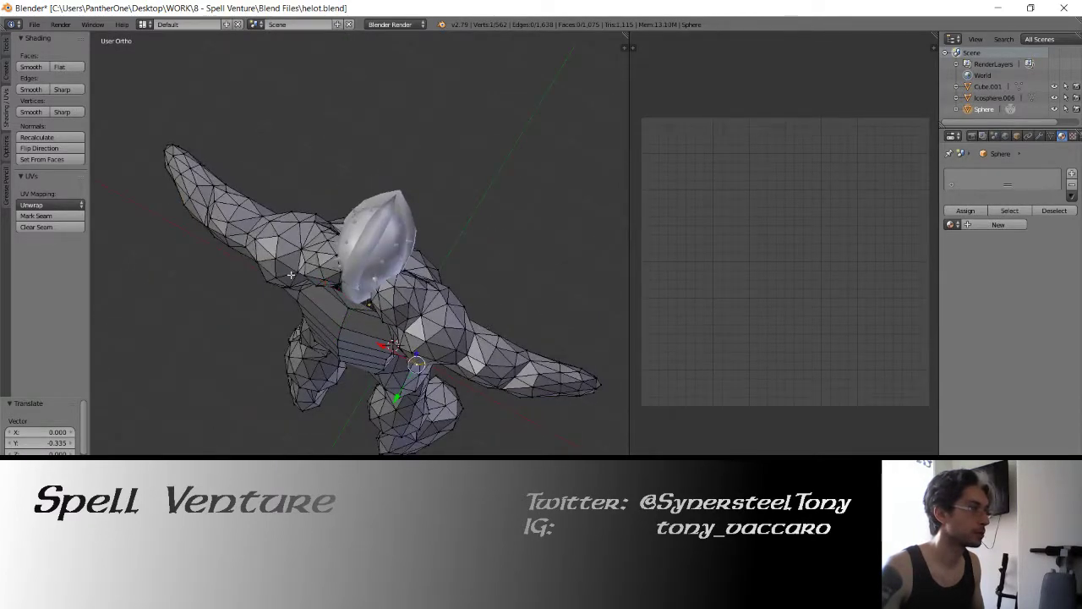
middle_click_drag(408, 364, 337, 220)
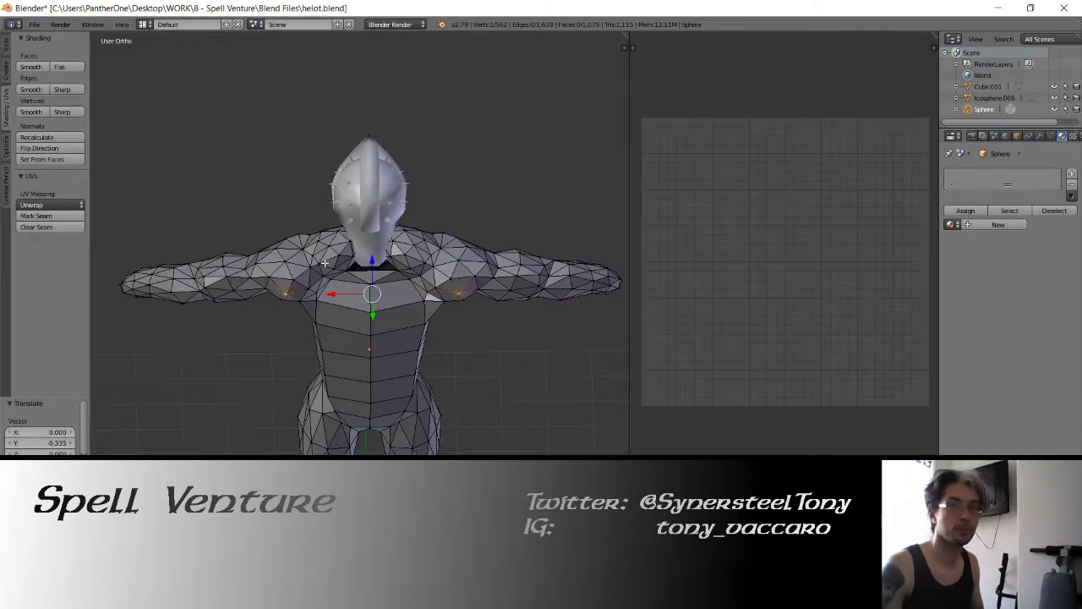
- Back in top view, move the selected shoulder vertices a smaller -0.091 along Y
key("KP_7")
key("g")
key("y")
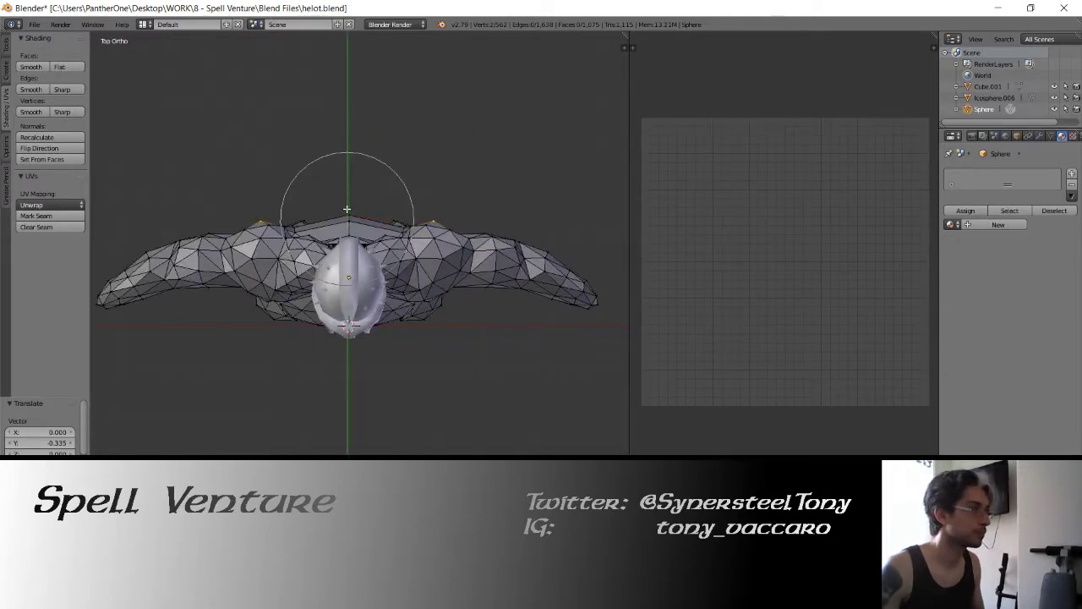
left_click(351, 213)
- Select the vertices at the back of the right shoulder with circle select and view the character
key("c")
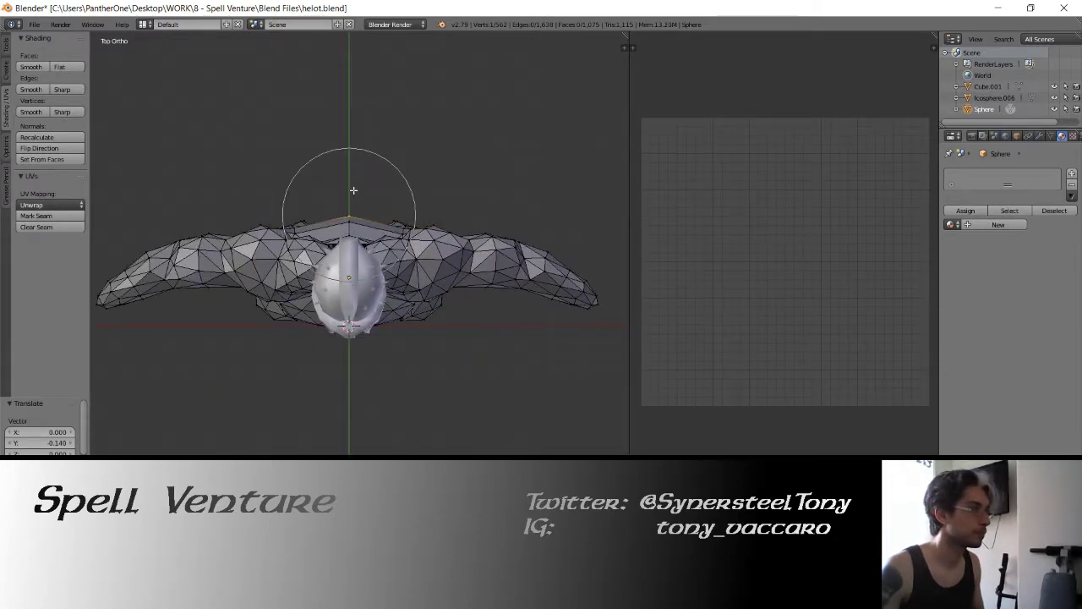
key("Escape")
right_click(395, 219)
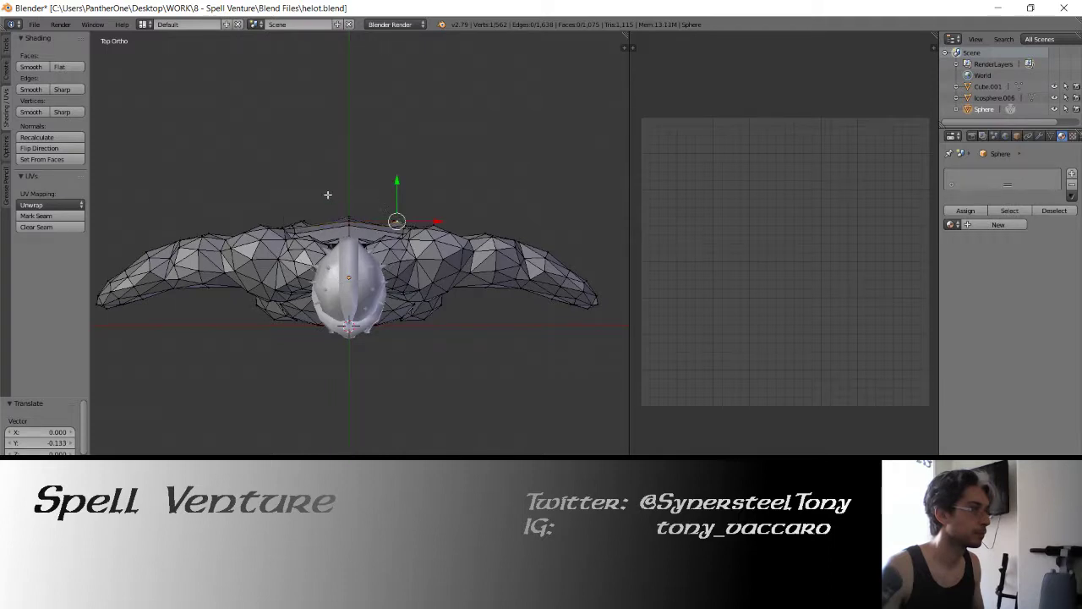
key("c")
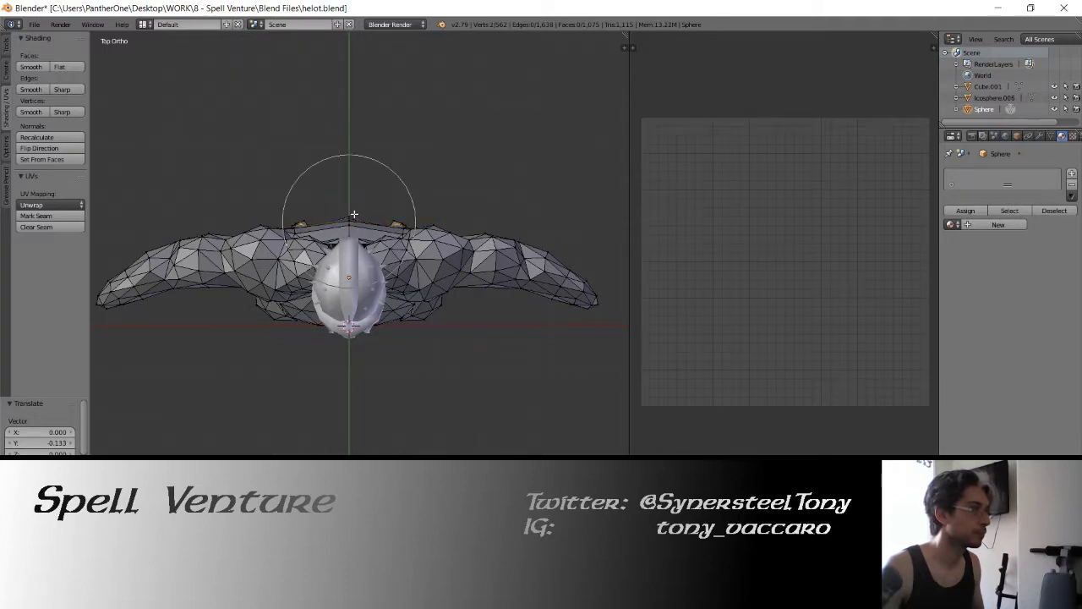
left_click(356, 223)
key("Escape")
mouse_move(387, 334)
middle_mouse_down()
mouse_move(338, 288)
mouse_move(264, 265)
middle_mouse_up()
- In front view with the legs framed, scale the selected knee rings outward
key("a")
key("KP_1")
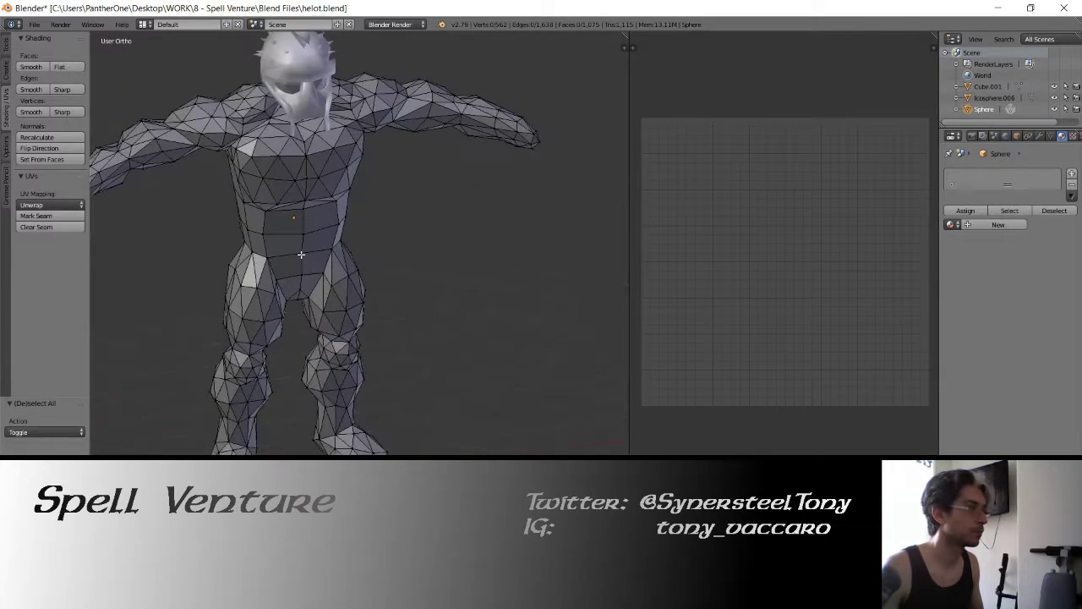
scroll(290, 278, "up", 2)
middle_click_drag(290, 277, 297, 205, "shift")
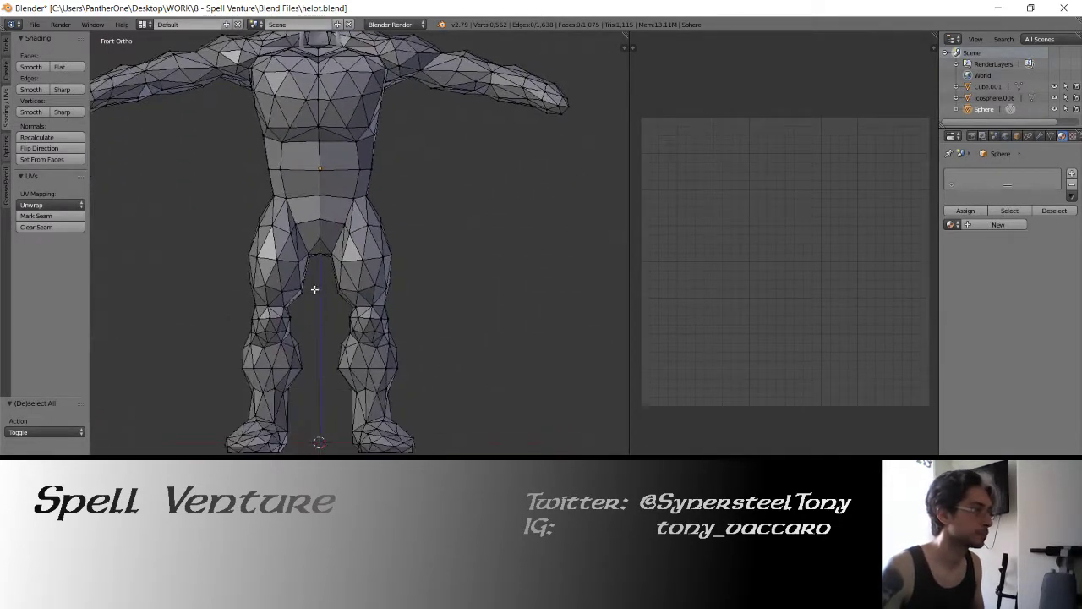
key("s")
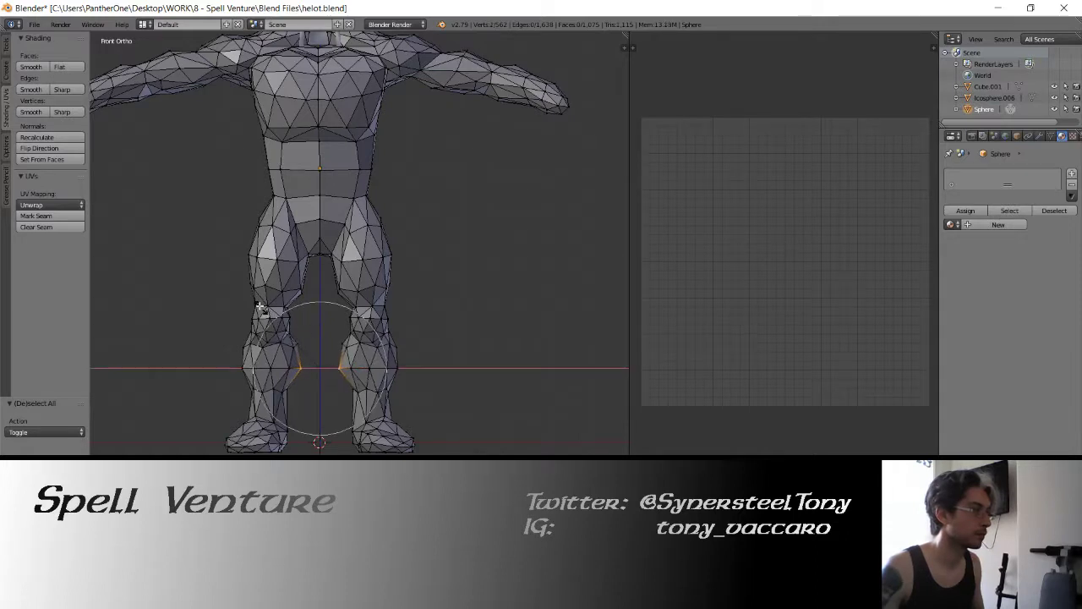
left_click(249, 290)
- Select the left and right knee vertices and scale them down slightly
right_click(240, 368)
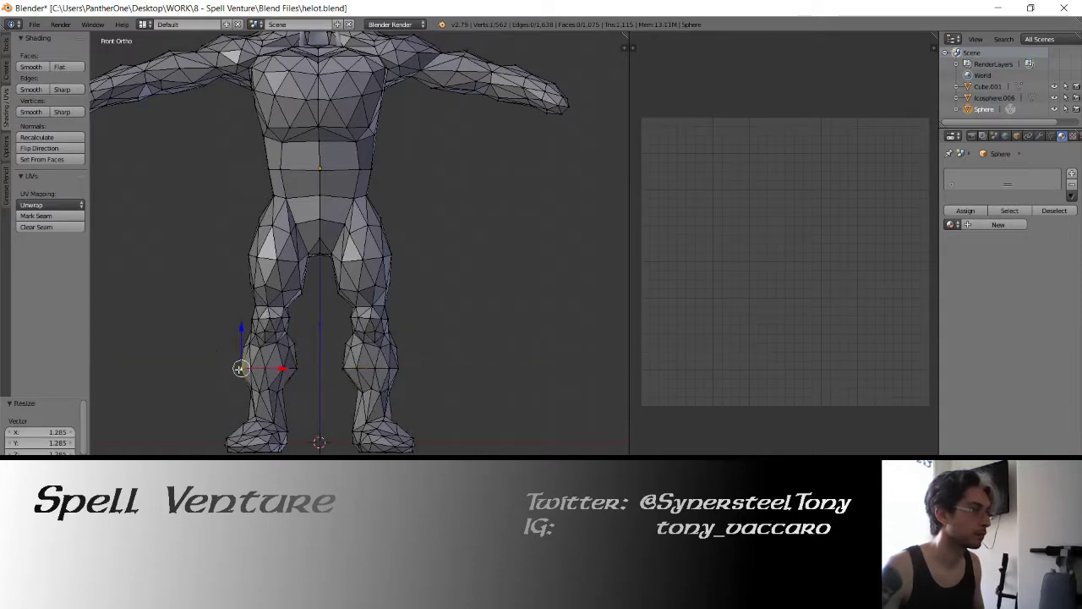
right_click(394, 369, "shift")
key("s")
left_click(212, 287)
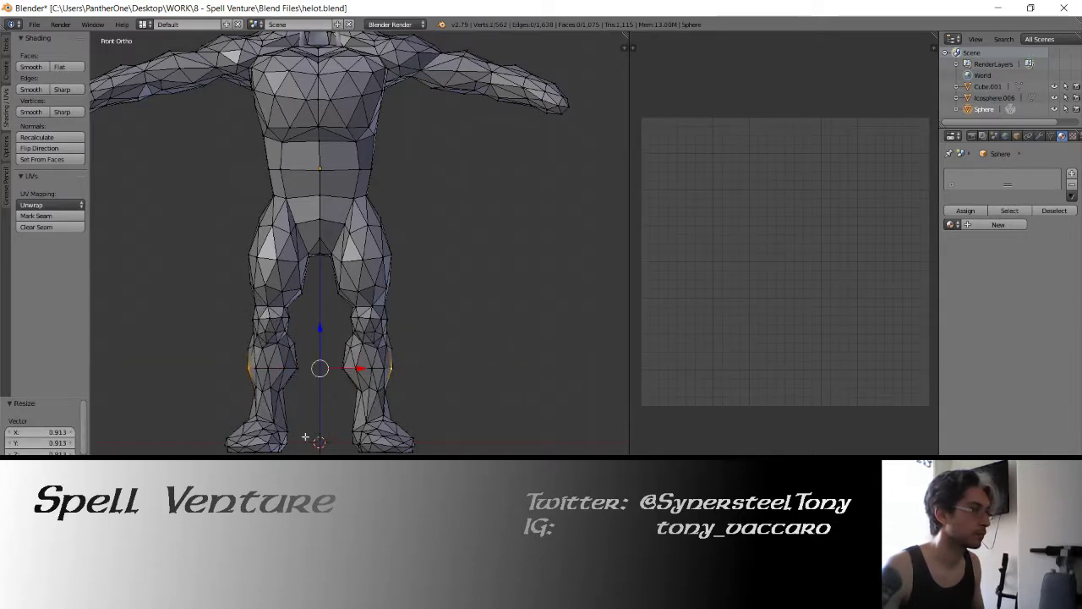
- Select an ankle vertex, leave Edit Mode and save over the file
right_click(297, 430)
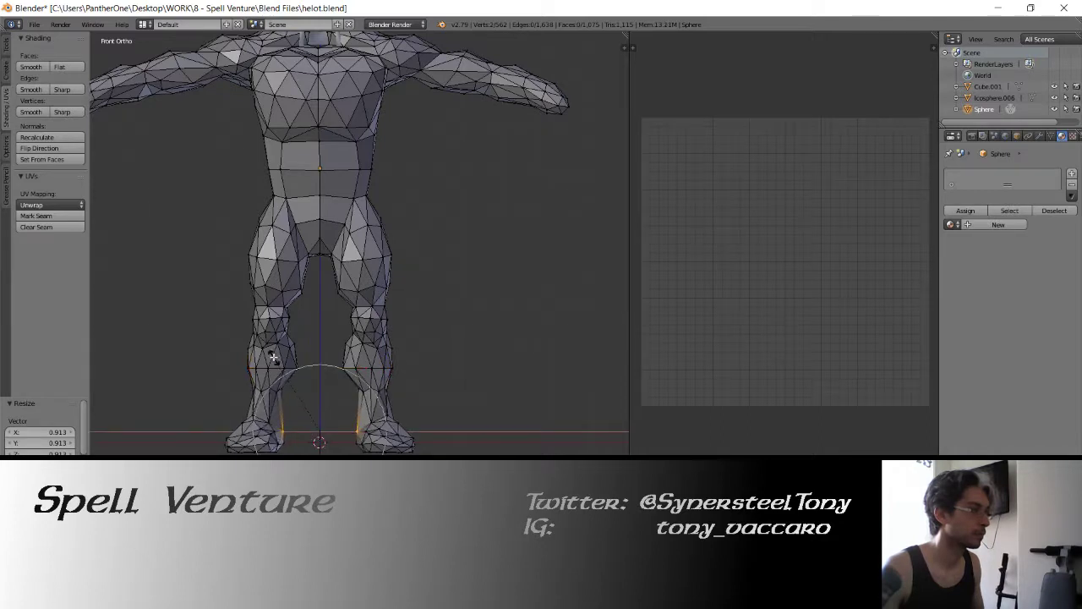
key("Tab")
key("ctrl+s")
left_click(320, 279)
- Back in Edit Mode, try scaling a knee vertex along X, then undo it
key("Tab")
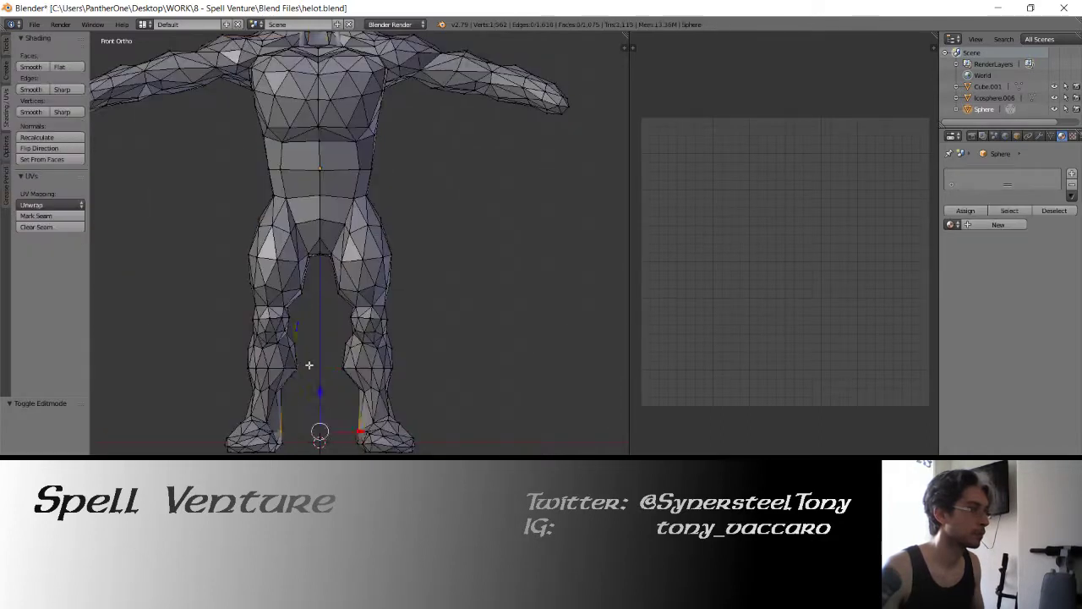
right_click(297, 367)
key("s")
key("x")
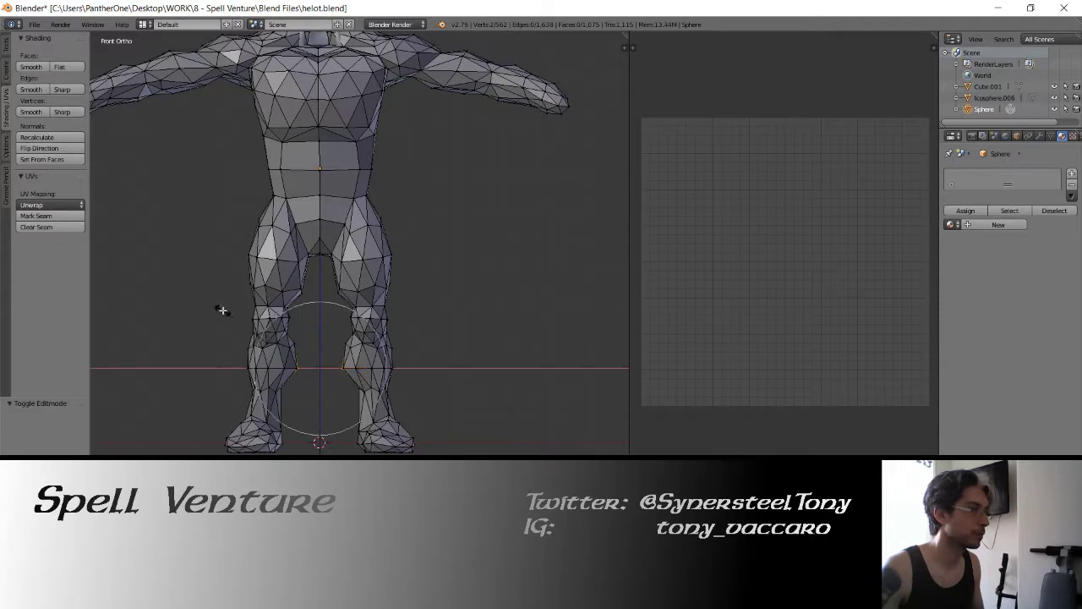
left_click(248, 325)
key("ctrl+z")
- Scale the knee vertices along X with a reduced proportional falloff, exit Edit Mode and save
key("s")
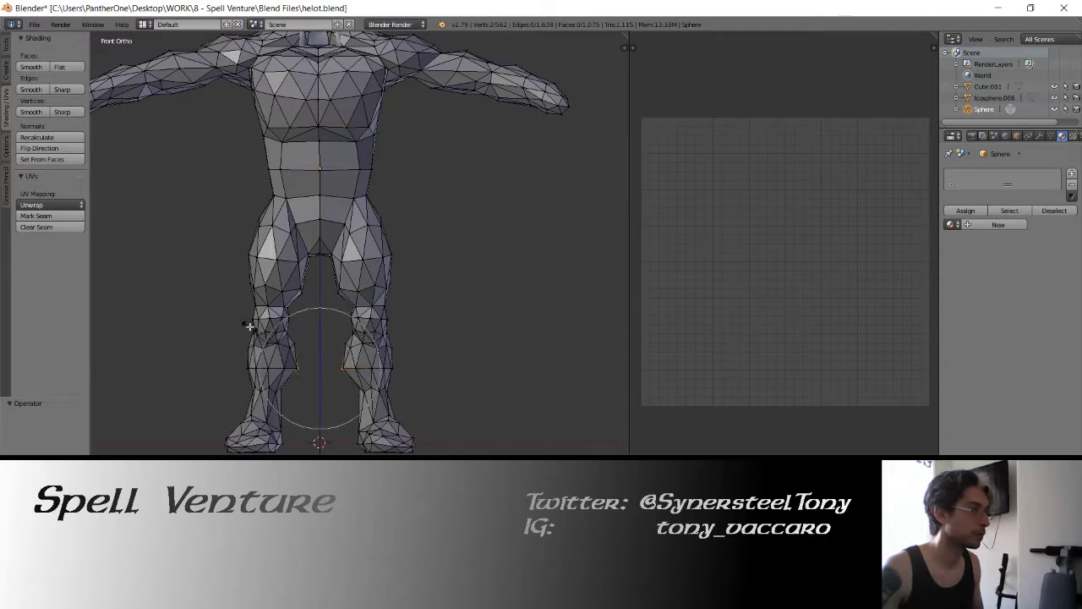
scroll(245, 321, "down", 1)
scroll(241, 318, "down", 1)
key("x")
left_click(234, 314)
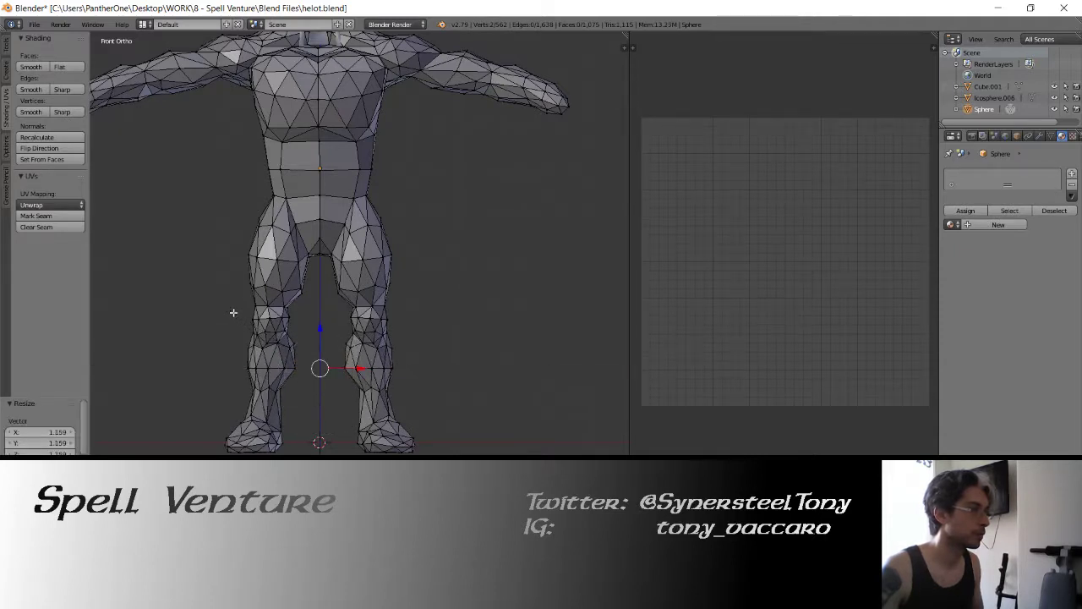
key("Tab")
mouse_move(308, 221)
middle_mouse_down("shift")
mouse_move(322, 297)
mouse_move(295, 305)
middle_mouse_up("shift")
key("ctrl+s")
left_click(321, 298)
- Orbit around the character, save, and select the helmet Cube.001 then the body Sphere
scroll(340, 329, "down", 2)
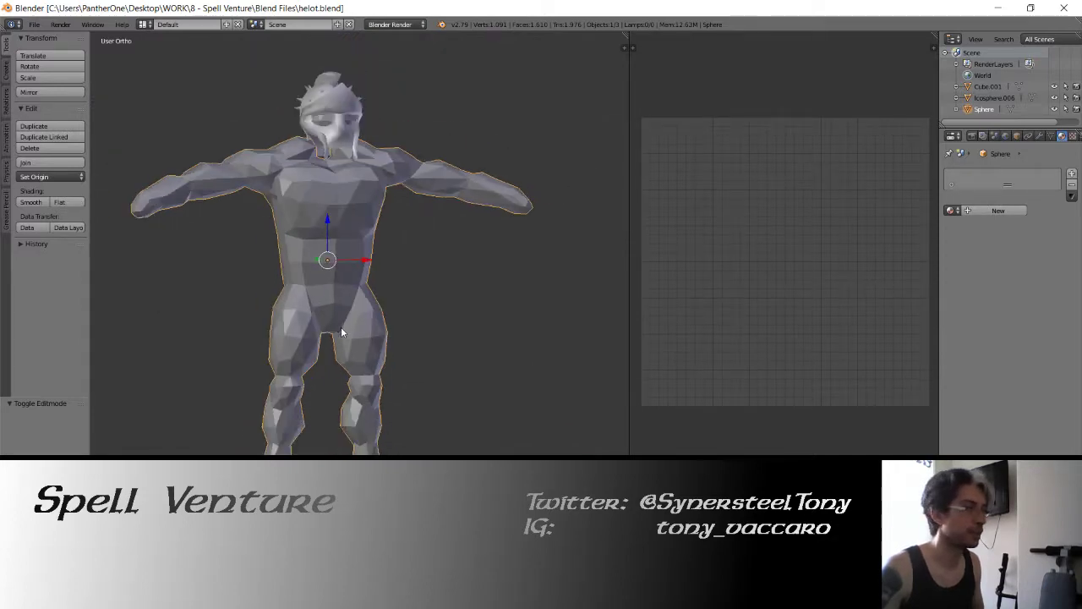
mouse_move(340, 331)
middle_mouse_down()
mouse_move(268, 340)
mouse_move(299, 344)
middle_mouse_up()
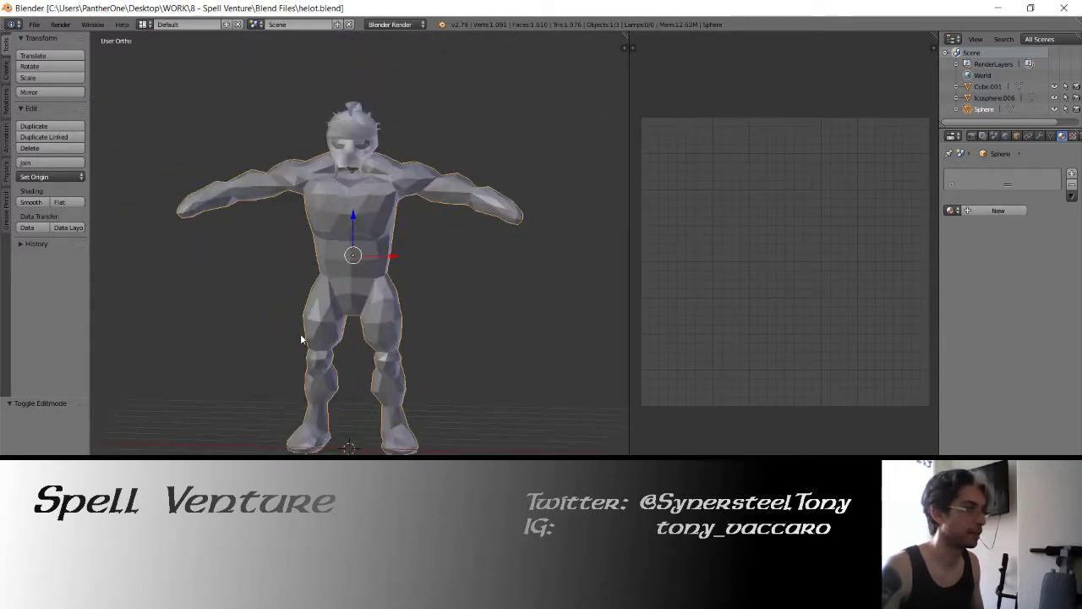
key("ctrl+s")
left_click(300, 335)
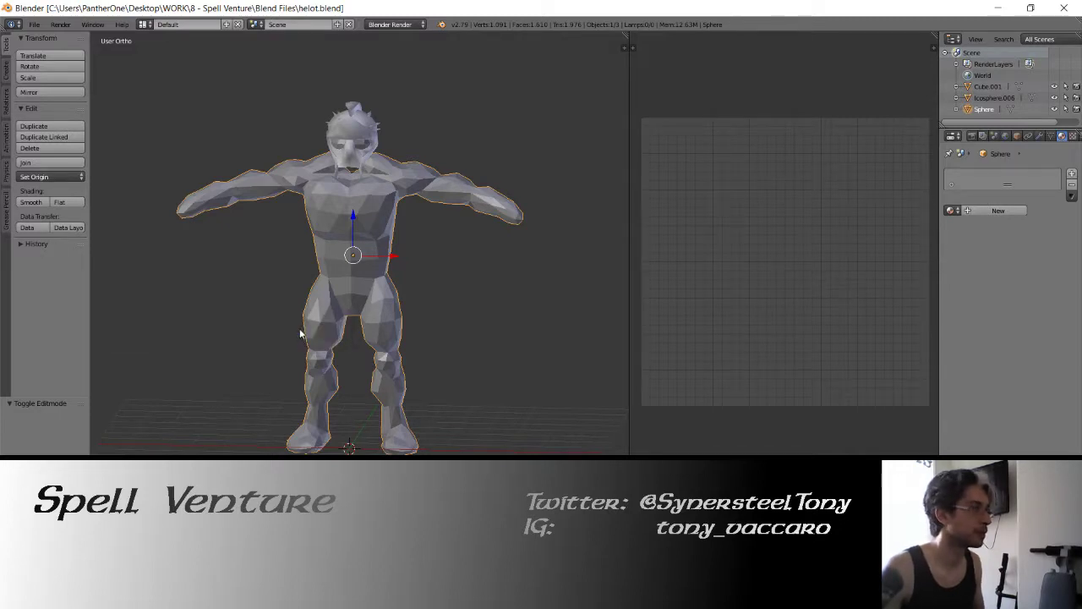
right_click(300, 333)
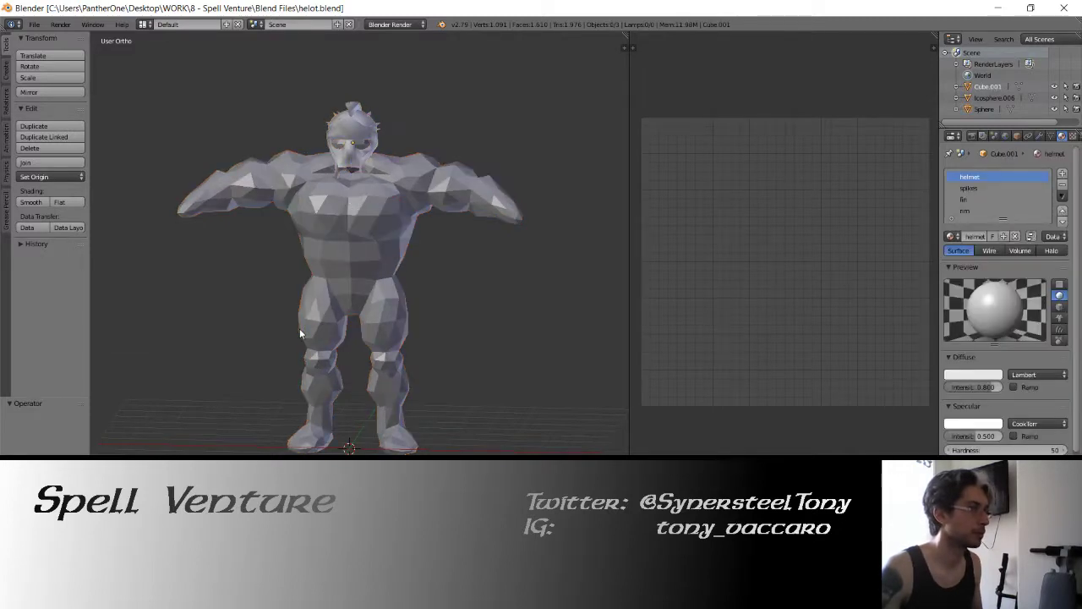
right_click(299, 328)
- Deselect everything, switch to front view, save, and reselect the helot body mesh
key("Tab")
key("Tab")
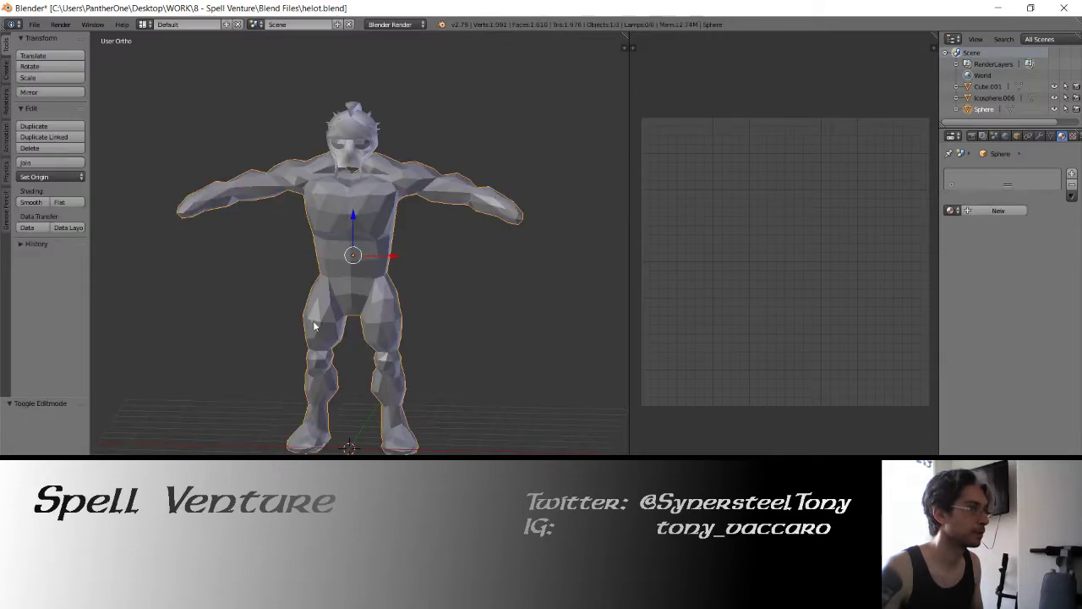
key("a")
key("KP_1")
key("ctrl+s")
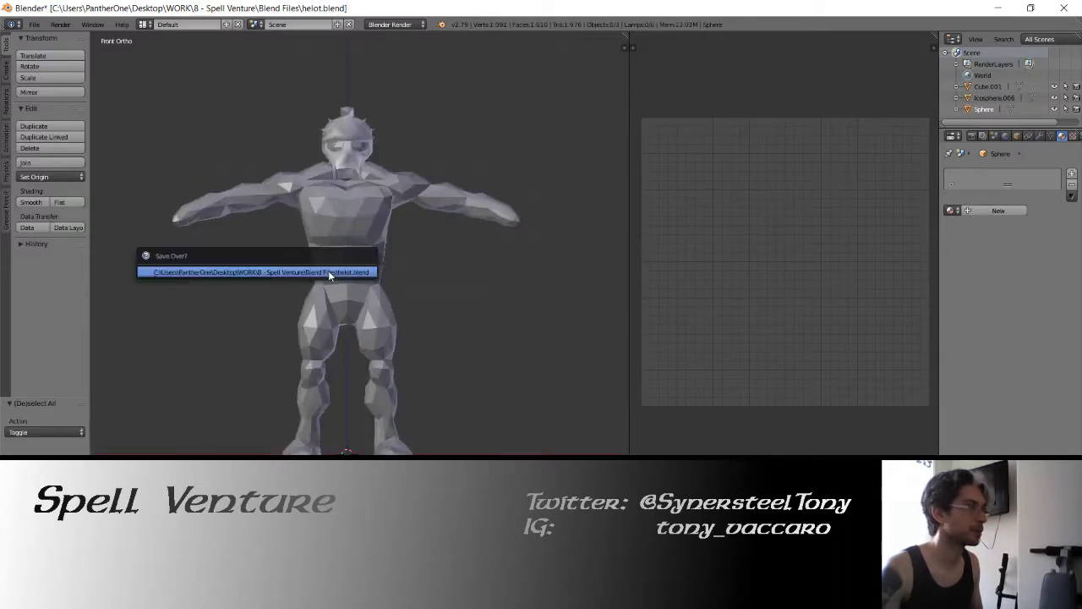
left_click(328, 270)
middle_click_drag(328, 269, 329, 305, "shift")
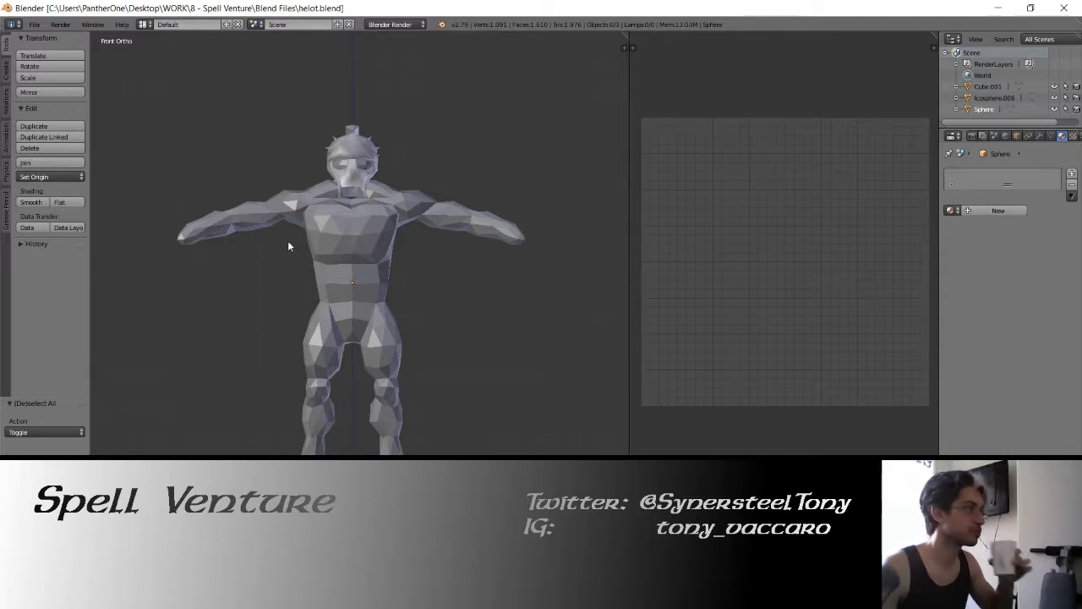
right_click(304, 219)
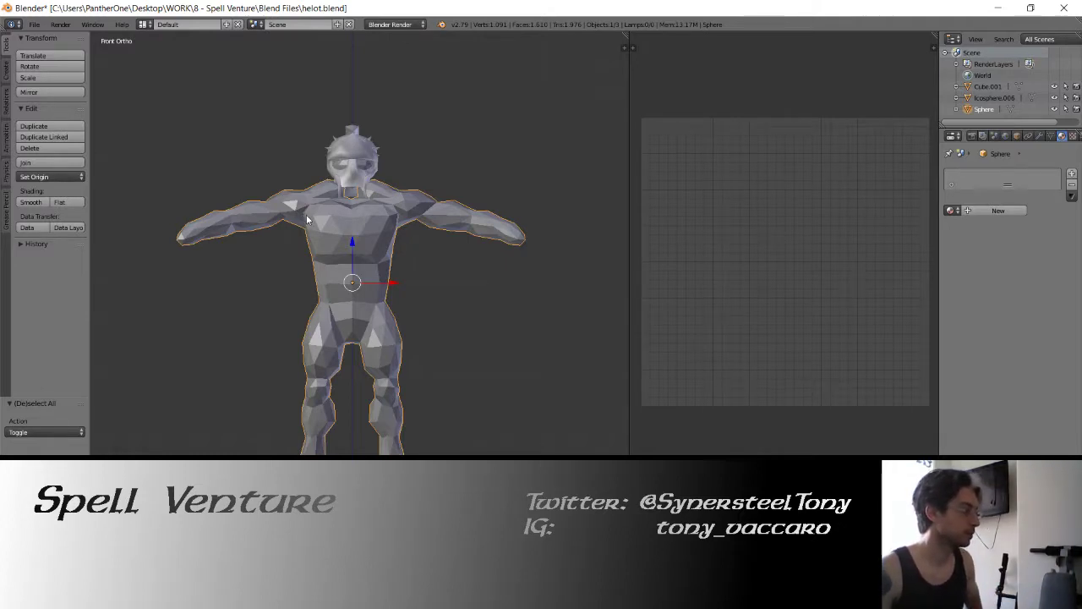
- Orbit to a side view, enter Edit Mode on the body and start adjusting the torso vertices
scroll(324, 235, "up", 4)
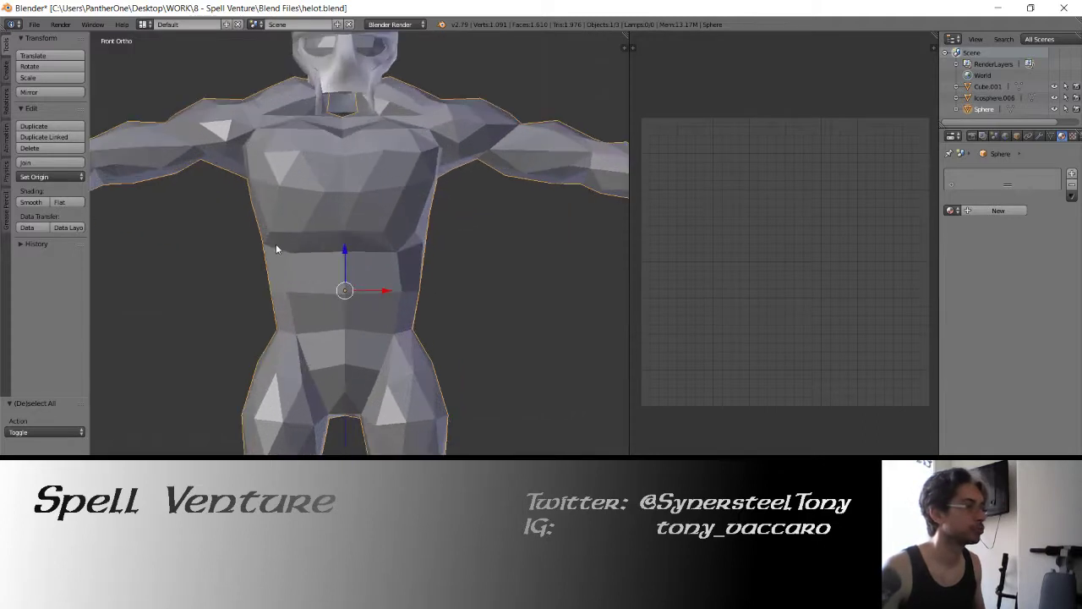
middle_click_drag(275, 244, 397, 255)
key("Tab")
scroll(355, 271, "down", 4)
mouse_move(321, 279)
middle_mouse_down()
mouse_move(293, 283)
mouse_move(309, 284)
middle_mouse_up()
mouse_move(222, 284)
left_mouse_down()
mouse_move(234, 286)
mouse_move(226, 283)
left_mouse_up()
key("s")
left_click(227, 282)
- Shift the side waist vertices -0.170 along Y with proportional editing and save
middle_click_drag(229, 283, 217, 285)
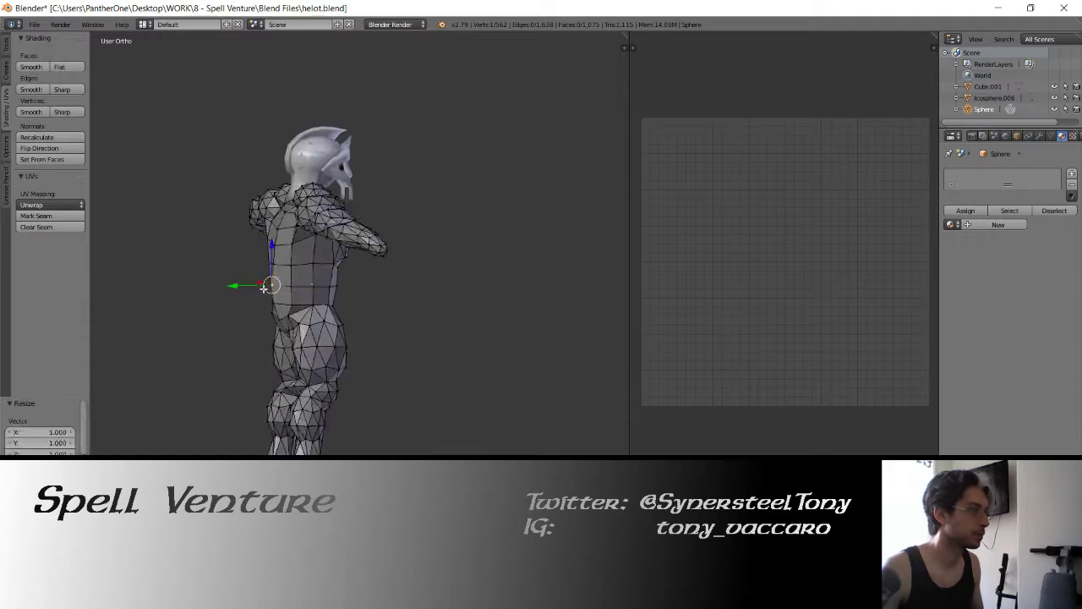
scroll(217, 285, "up", 3)
left_click_drag(169, 297, 253, 302)
mouse_move(253, 302)
middle_mouse_down()
mouse_move(300, 279)
mouse_move(303, 294)
mouse_move(300, 284)
middle_mouse_up()
key("ctrl+s")
left_click(304, 275)
- Save again, switch to front view, leave Edit Mode and show scene layer 3
key("ctrl+s")
left_click(304, 294)
key("KP_1")
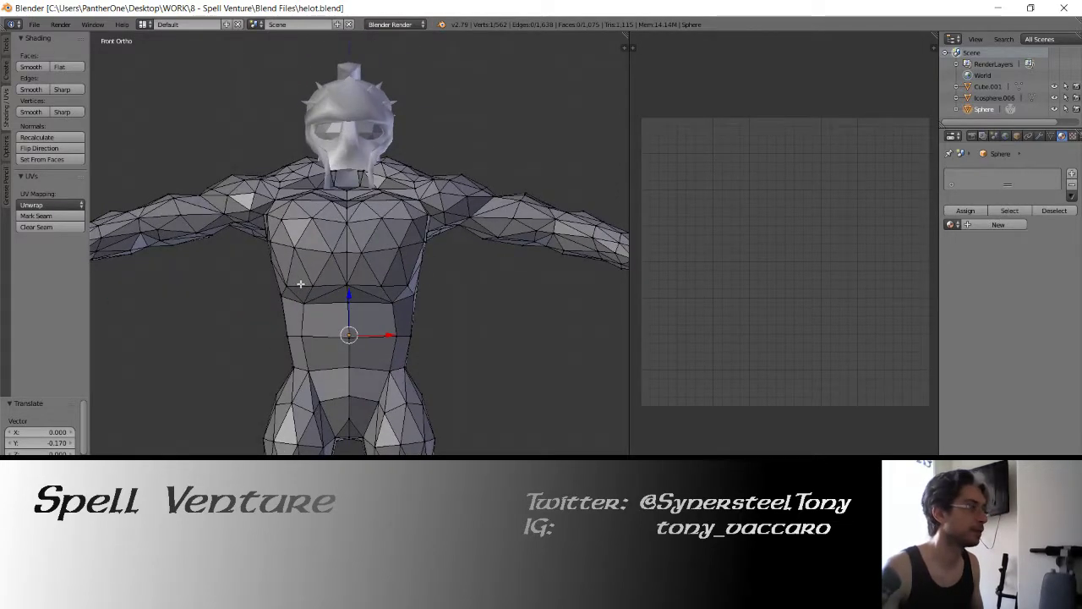
key("1")
key("Tab")
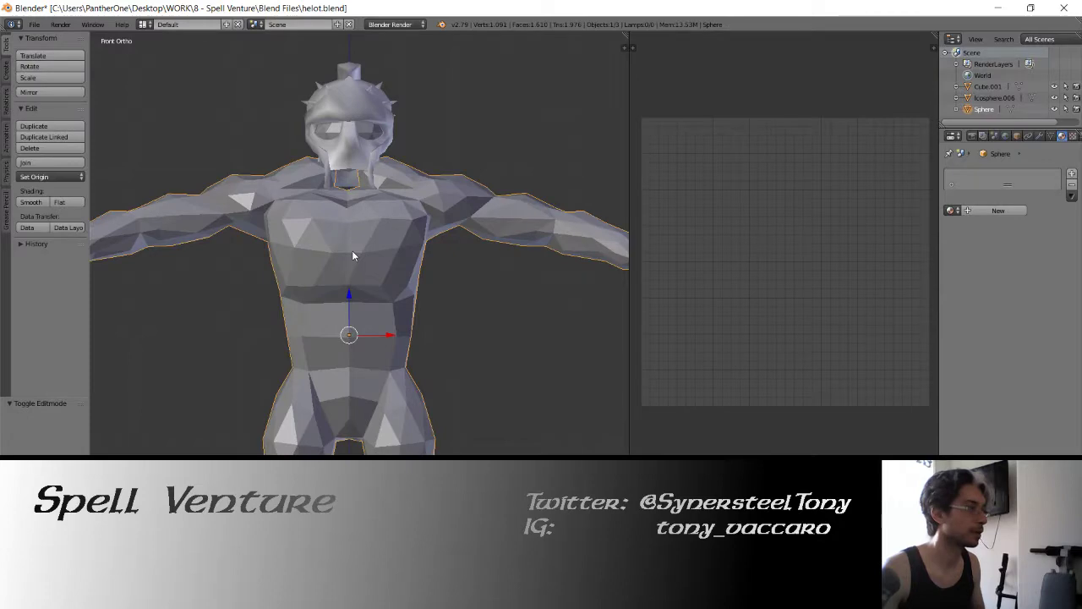
key("1")
key("3")
middle_click_drag(302, 272, 353, 265)
- Move the helmet to layer 4
key("z")
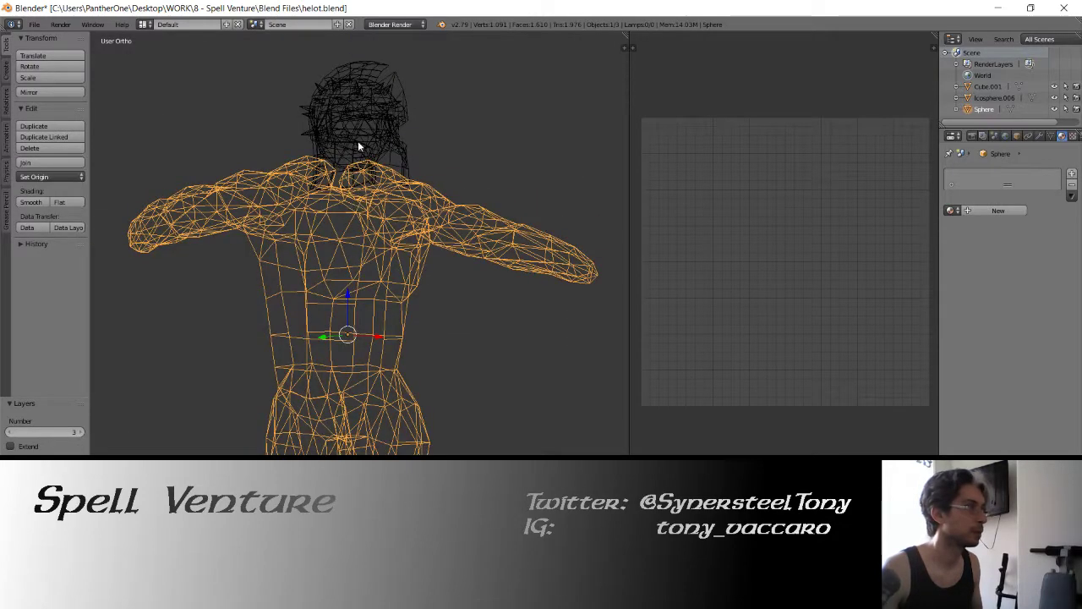
right_click(358, 140)
key("z")
mouse_move(358, 140)
middle_mouse_down()
mouse_move(282, 214)
mouse_move(328, 250)
middle_mouse_up()
right_click(281, 218)
key("Tab")
key("Tab")
key("m")
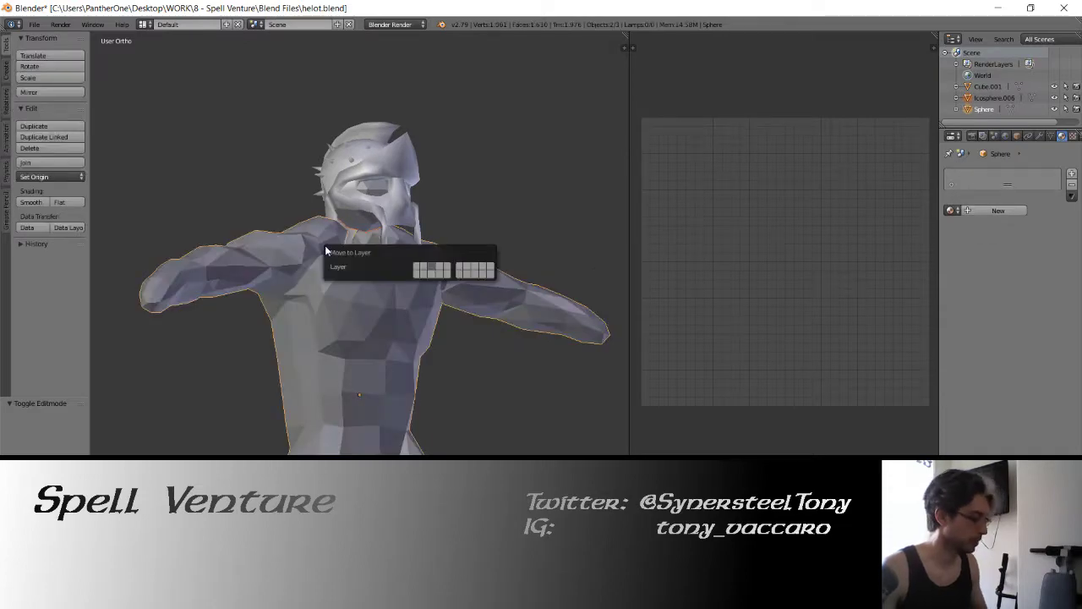
key("4")
- Join the head sphere into the body mesh
mouse_move(286, 207)
middle_mouse_down()
mouse_move(314, 253)
mouse_move(421, 259)
mouse_move(368, 189)
middle_mouse_up()
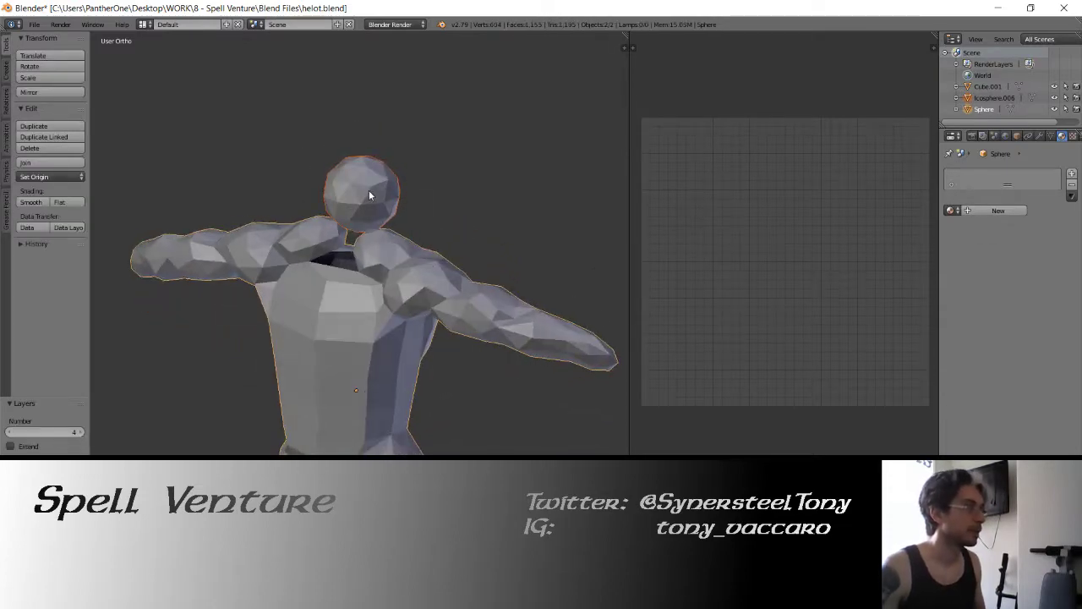
left_click(39, 162)
middle_click_drag(355, 254, 382, 283)
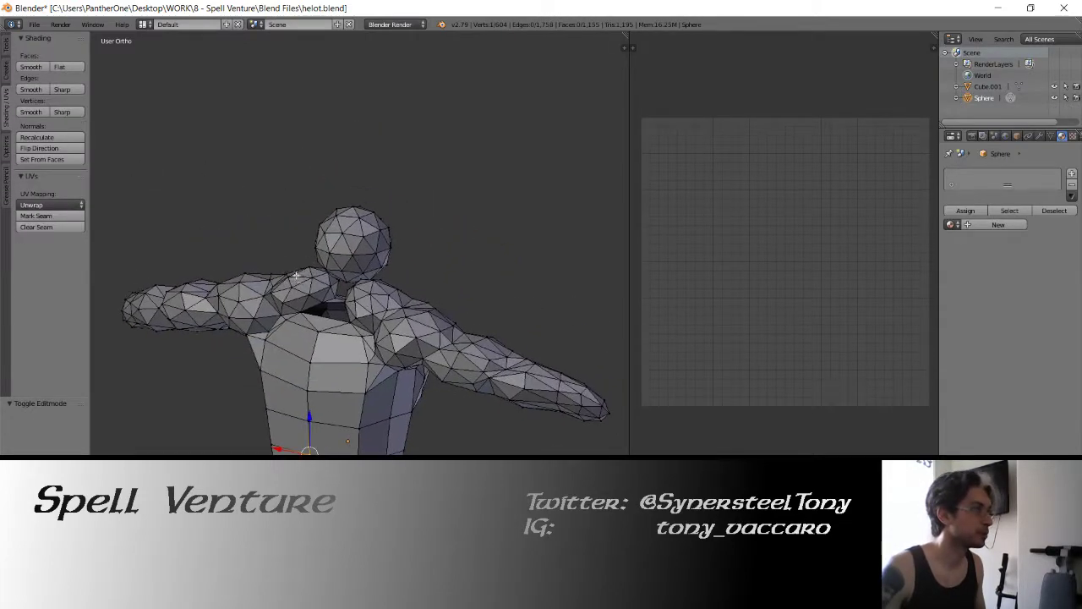
- In Edit Mode, delete the selected vertices at the top of the neck
key("Tab")
scroll(382, 282, "up", 4)
middle_click_drag(465, 272, 360, 287)
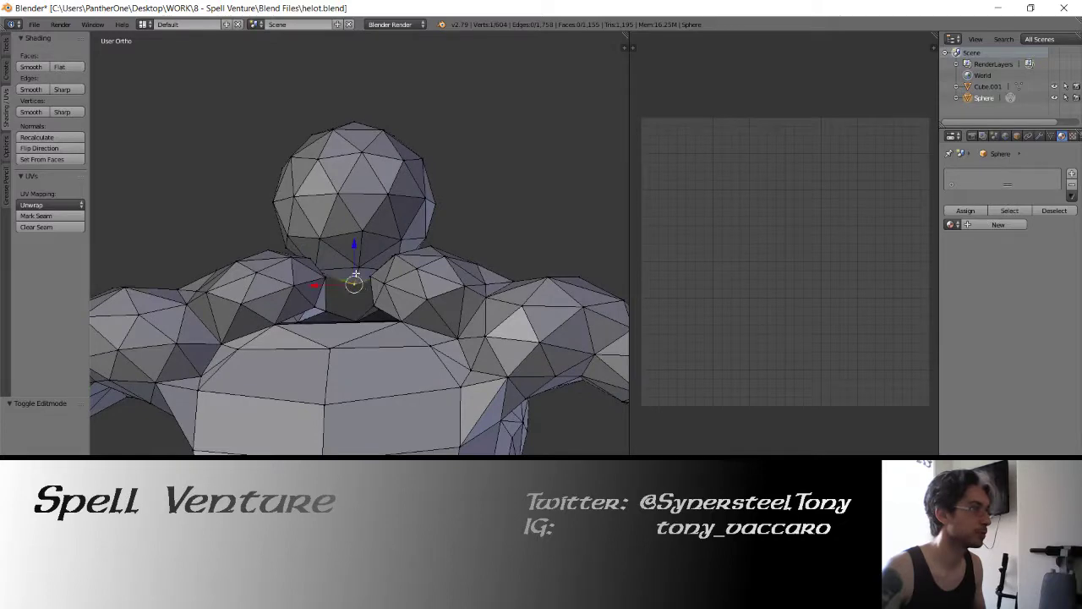
key("x")
left_click(321, 269)
- Select a vertex path around the neck hole in front wireframe view
mouse_move(457, 234)
middle_mouse_down()
mouse_move(223, 262)
mouse_move(323, 270)
mouse_move(339, 283)
middle_mouse_up()
left_click(339, 282, "ctrl")
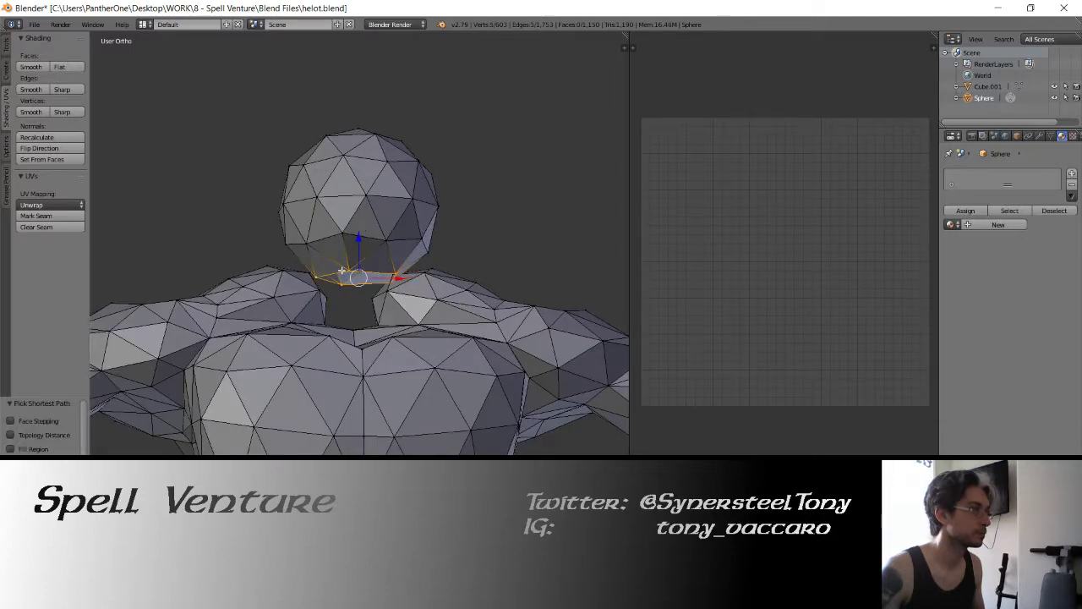
key("s")
key("Escape")
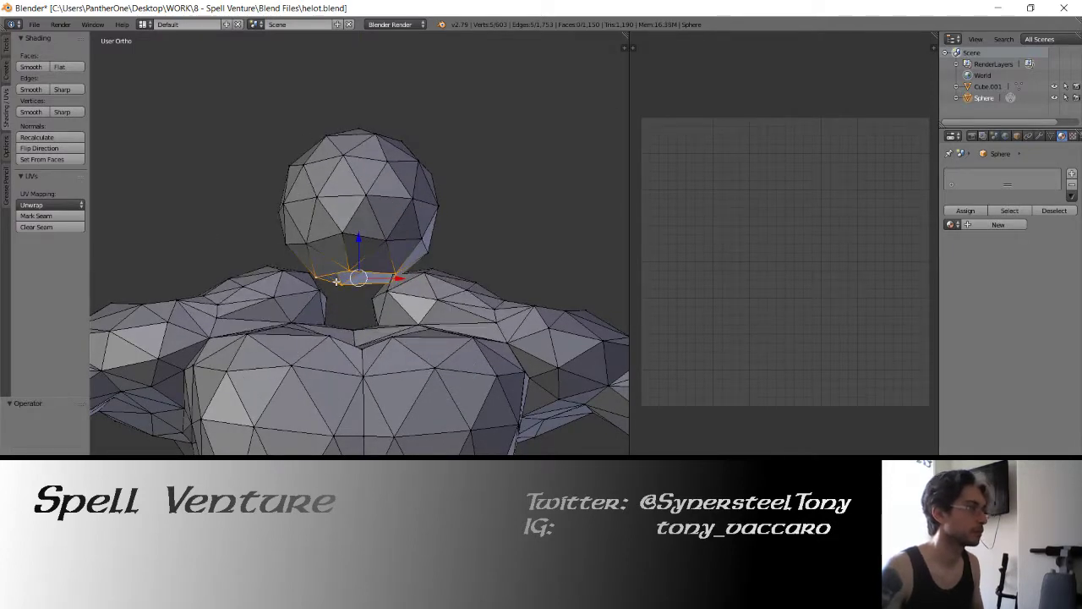
key("KP_1")
key("z")
left_click(287, 238, "ctrl")
- Select the whole head sphere and separate it into its own object, Sphere.001
left_click(430, 235, "ctrl")
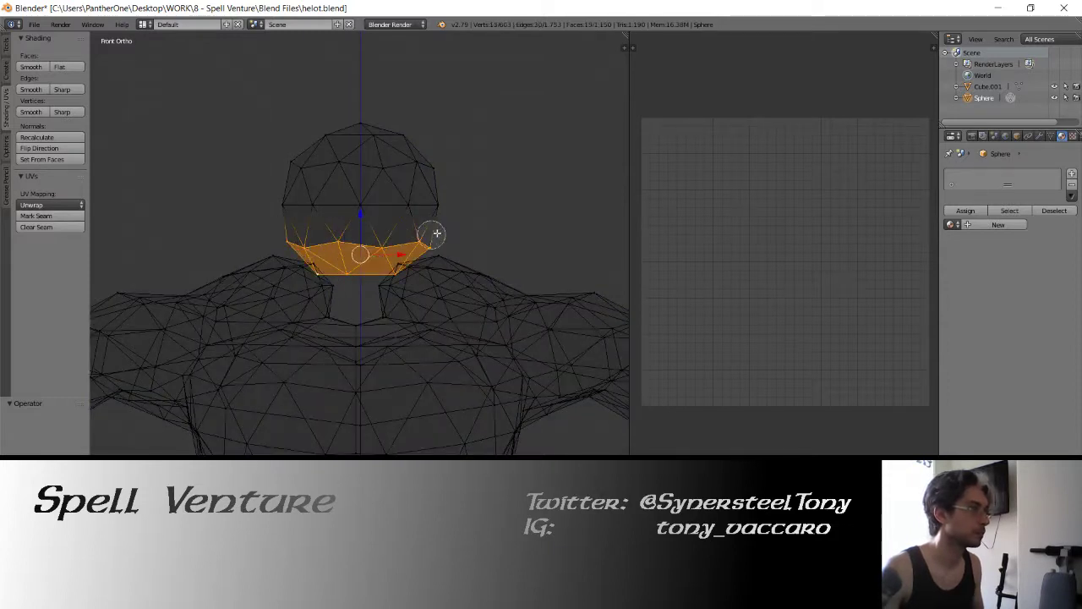
left_click(452, 203, "ctrl")
left_click(285, 194, "ctrl")
left_click(347, 161, "ctrl")
left_click(372, 166, "ctrl")
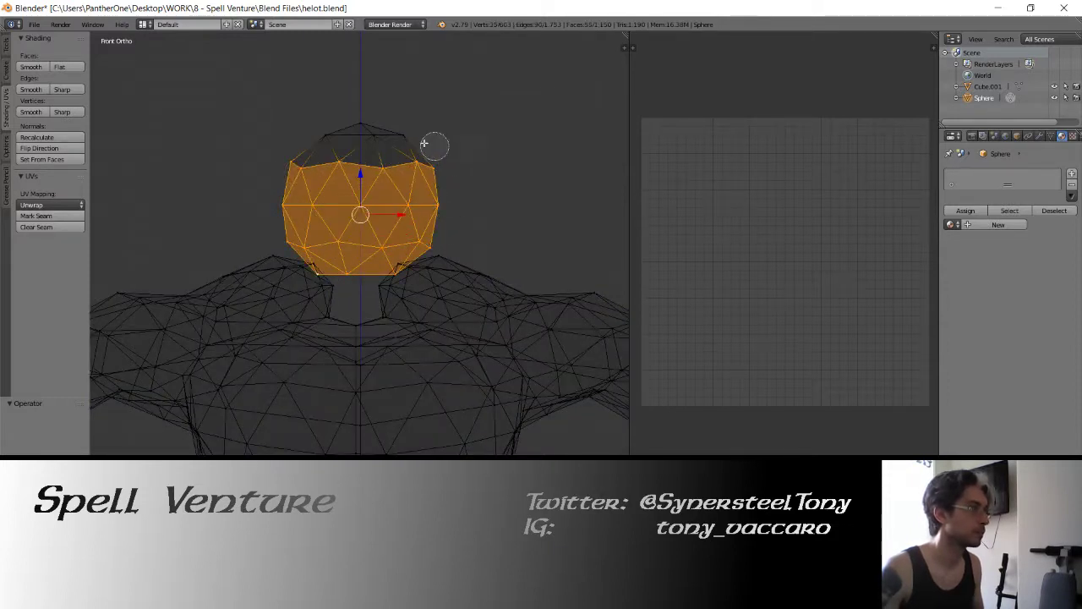
left_click(435, 145, "ctrl")
left_click(326, 138, "ctrl")
left_click(379, 115, "ctrl")
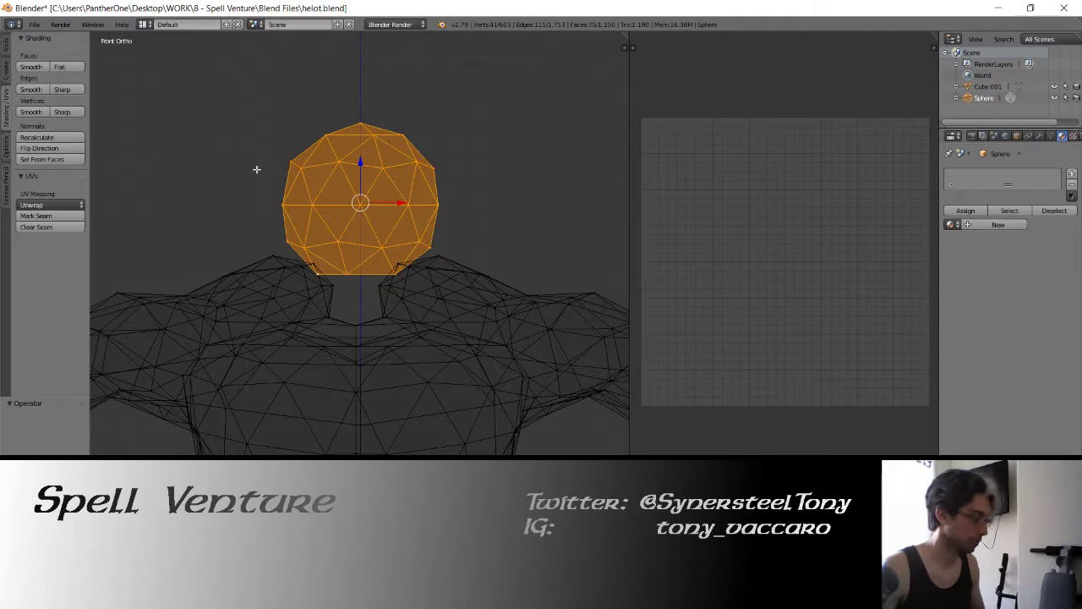
key("p")
left_click(257, 168)
key("Tab")
- Move the bottom vertex loop of Sphere.001 to reshape the head's base
right_click(312, 221)
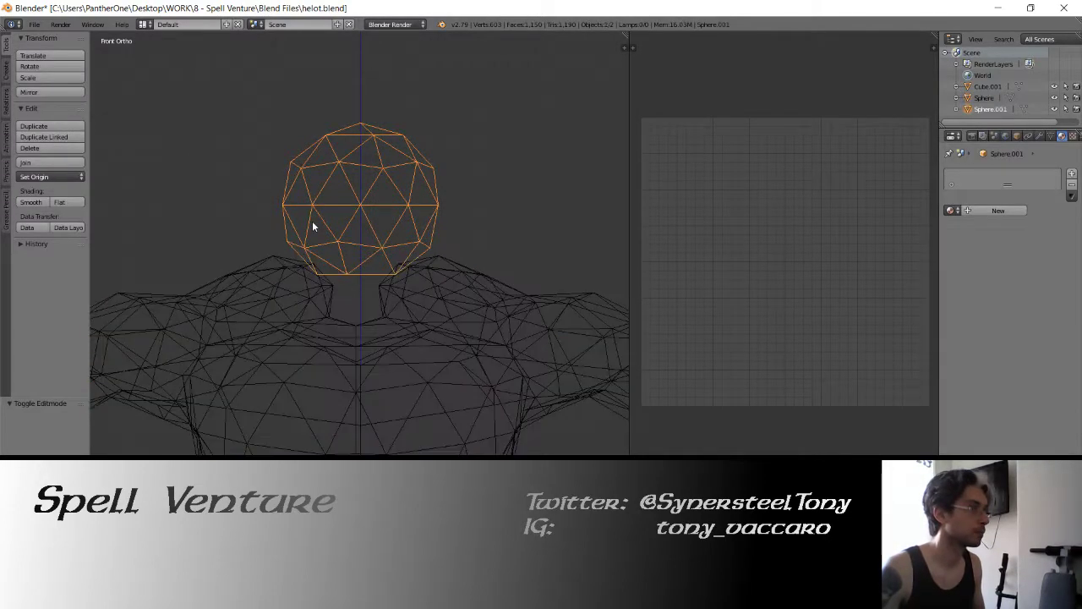
key("Tab")
key("a")
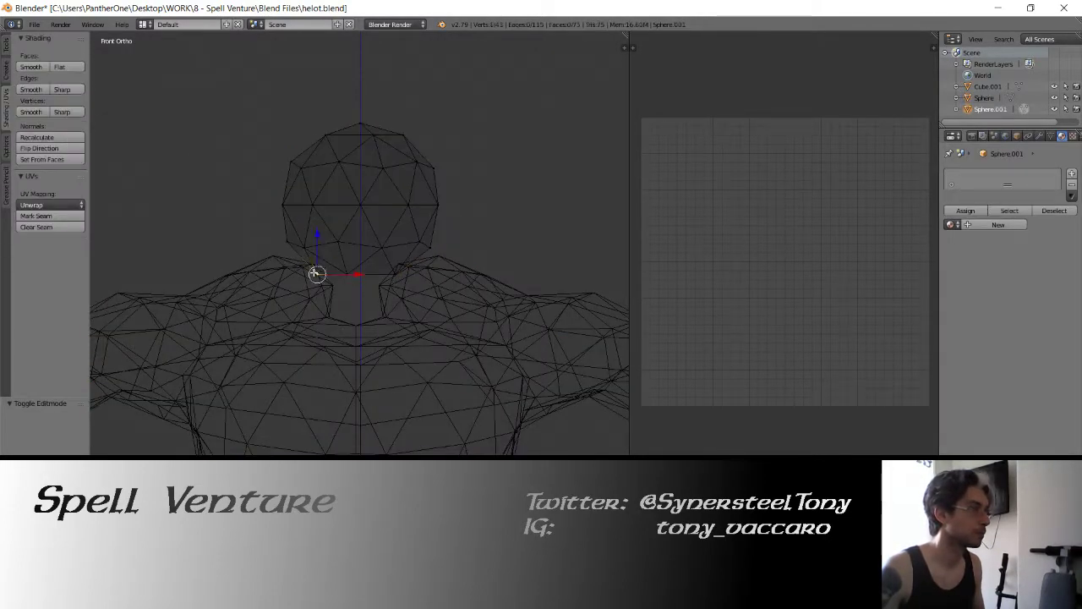
right_click(321, 273, "alt")
key("z")
key("g")
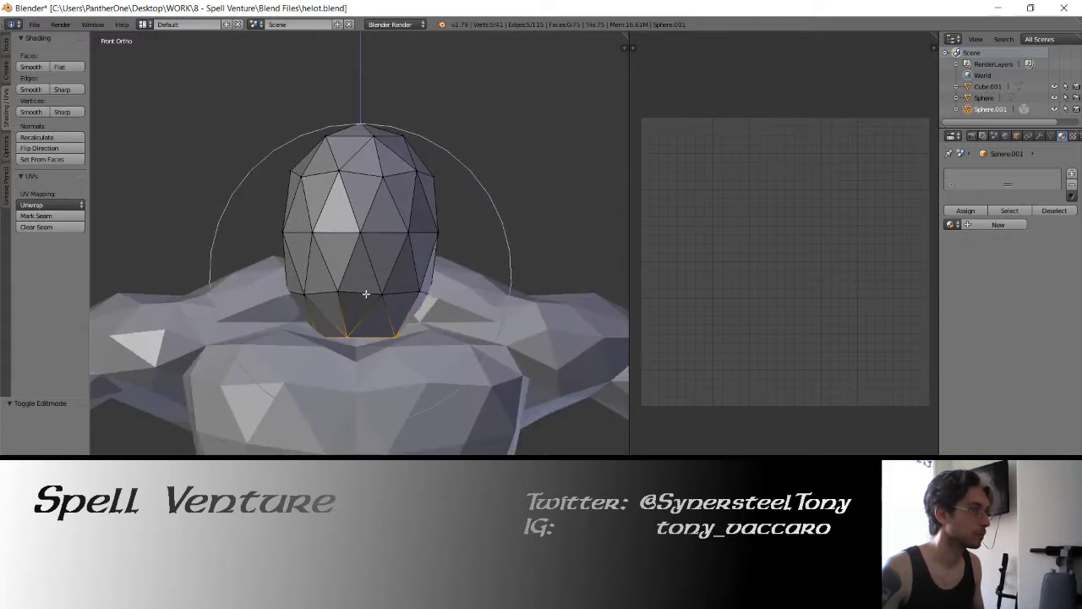
left_click(314, 256)
key("Tab")
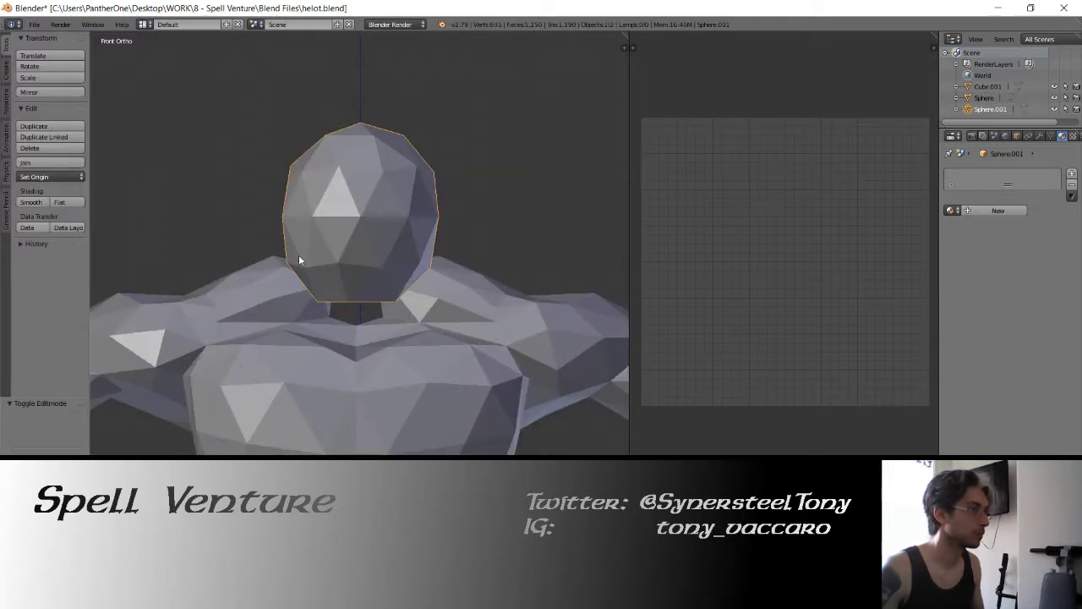
- Show the helmet's layer and select the helmet
key("2")
key("3")
right_click(315, 239)
- Move the helmet onto layer 4 alongside the body
key("m")
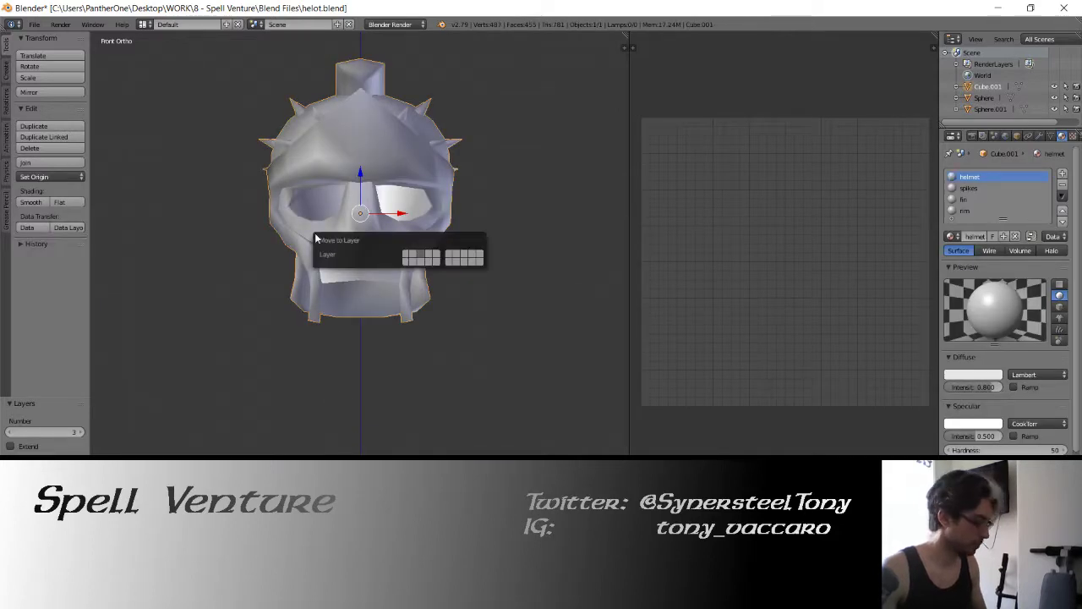
key("m")
key("4")
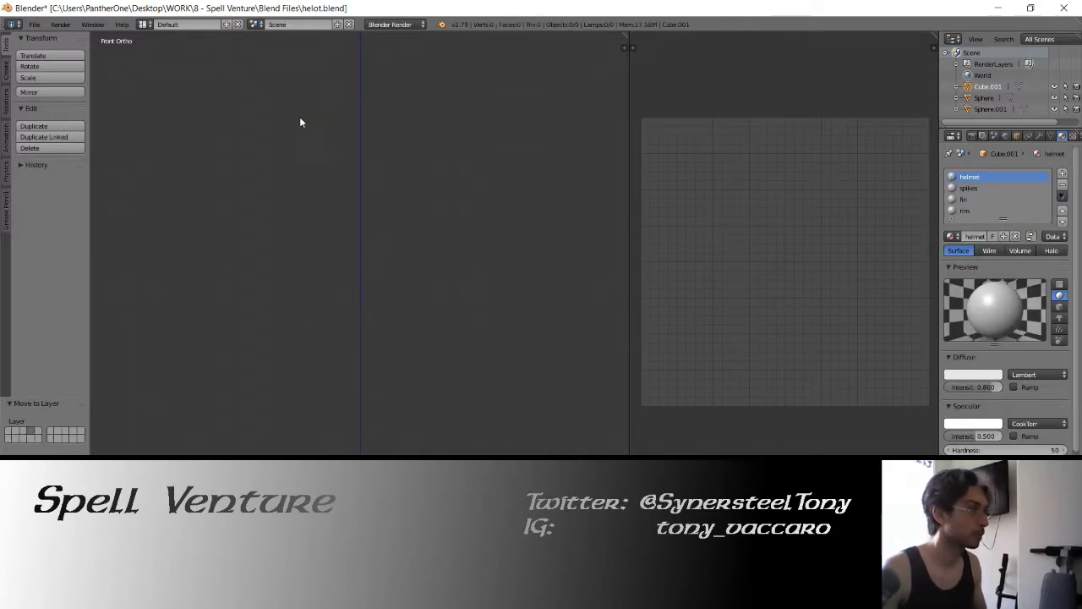
key("4")
mouse_move(299, 123)
middle_mouse_down()
mouse_move(322, 211)
mouse_move(307, 261)
mouse_move(226, 182)
middle_mouse_up()
- Set the head sphere's origin and scale it to 0.933 to fit the helmet
right_click(307, 261)
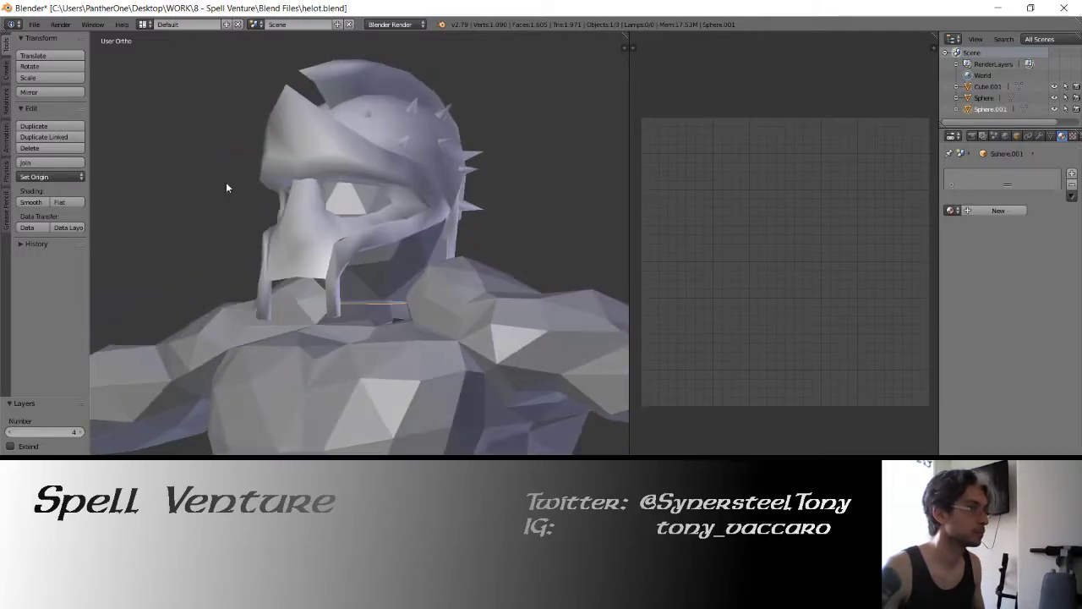
left_click(33, 164)
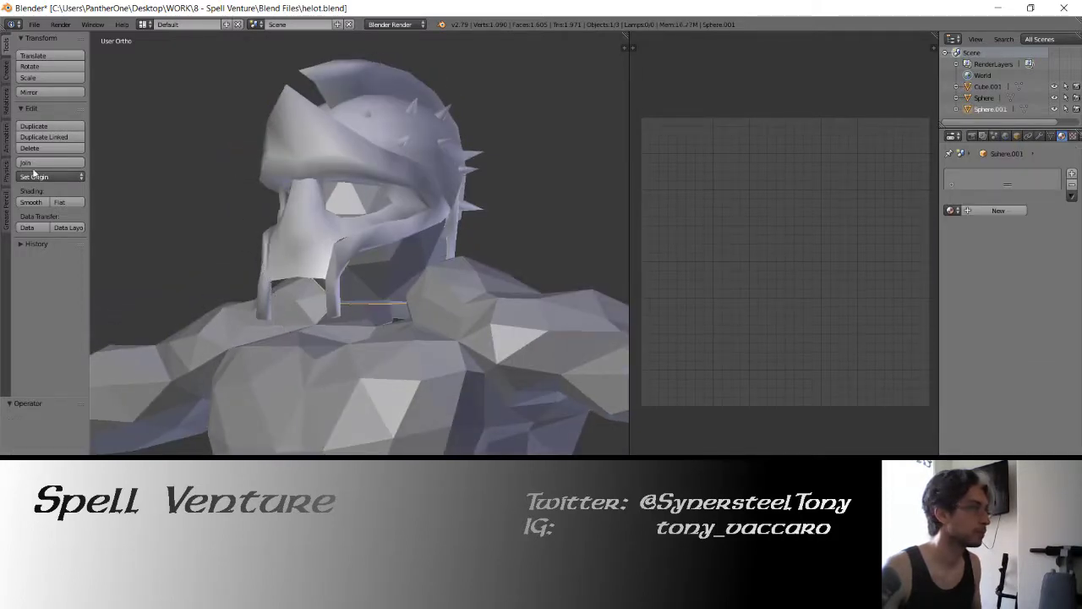
left_click(34, 176)
left_click(51, 203)
key("s")
left_click(206, 167)
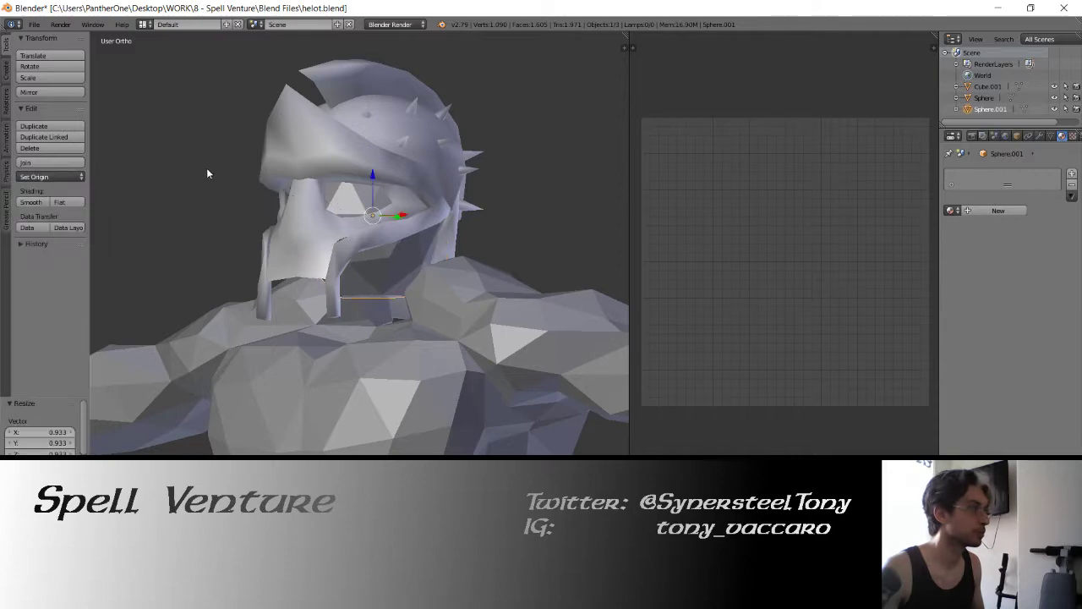
mouse_move(206, 174)
middle_mouse_down()
mouse_move(278, 181)
mouse_move(386, 224)
mouse_move(329, 201)
middle_mouse_up()
- Move the vertex near the left eye along Y with proportional editing
key("Tab")
key("z")
key("z")
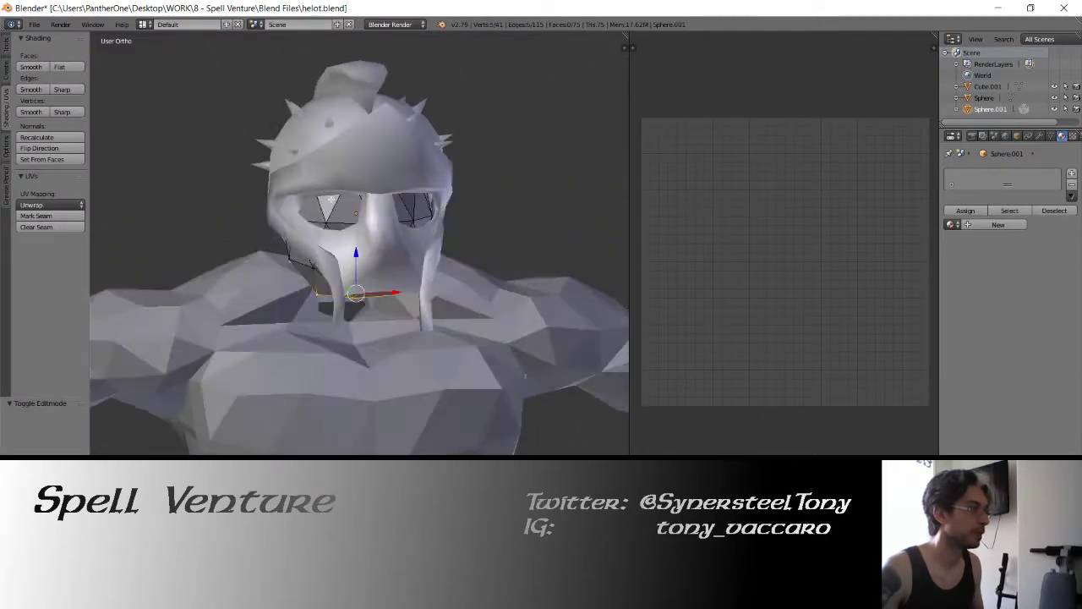
key("a")
right_click(327, 222)
middle_click_drag(417, 215, 308, 195)
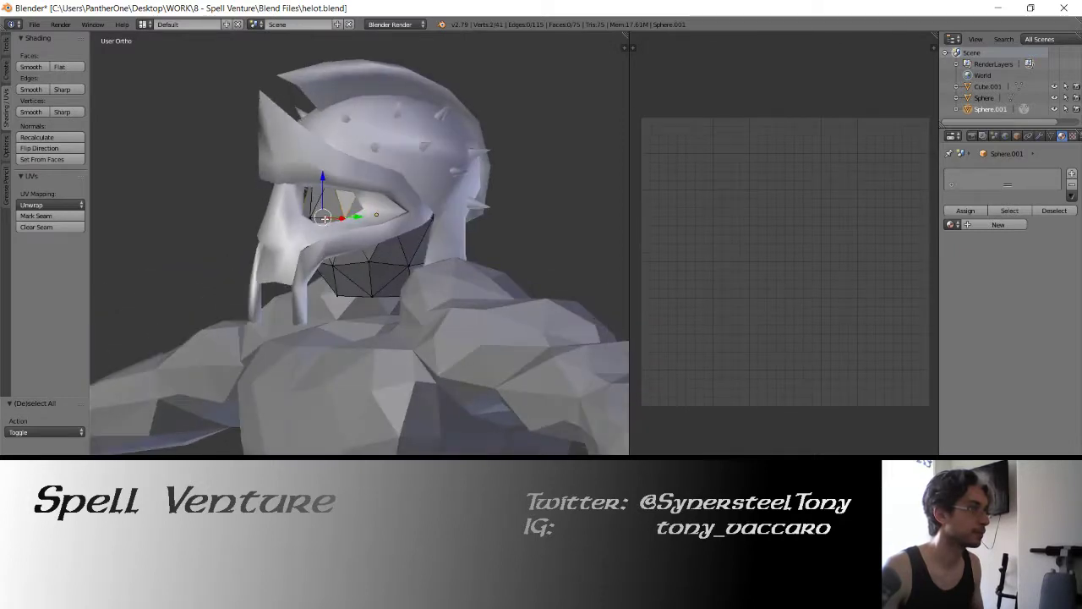
key("g")
key("y")
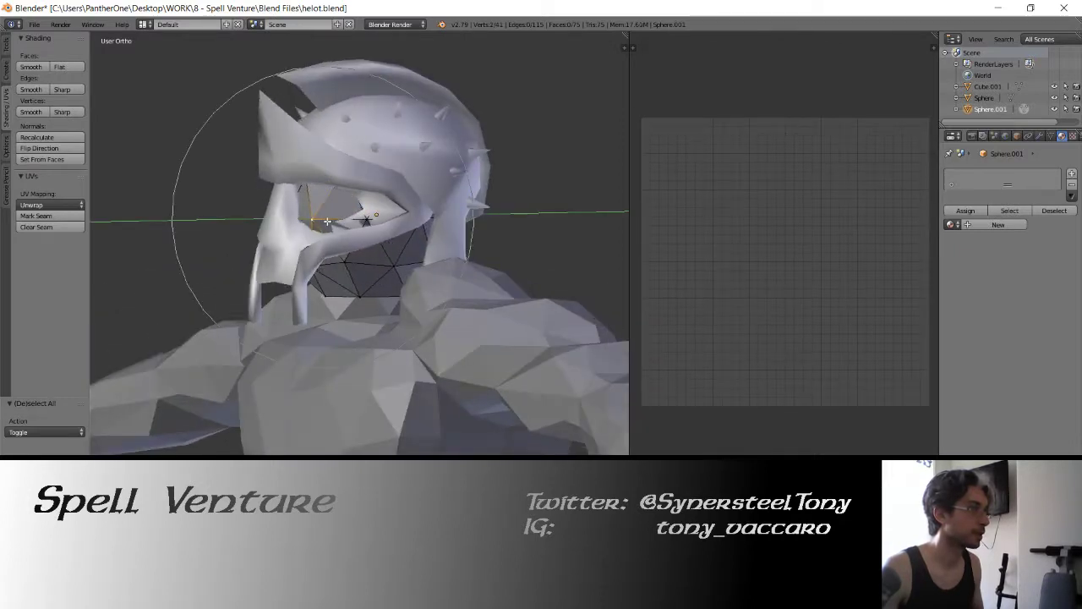
left_click(338, 221)
key("g")
left_click(337, 216)
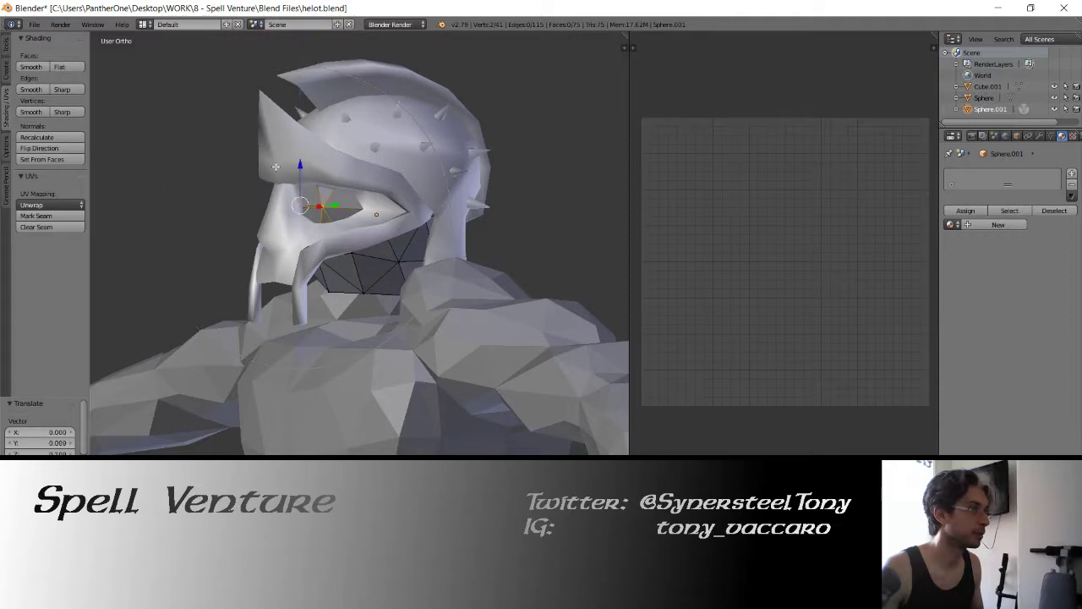
- Check the head inside the helmet, leave Edit Mode and save helot.blend
mouse_move(337, 216)
middle_mouse_down()
mouse_move(327, 179)
mouse_move(392, 179)
mouse_move(319, 205)
mouse_move(372, 265)
mouse_move(446, 300)
middle_mouse_up()
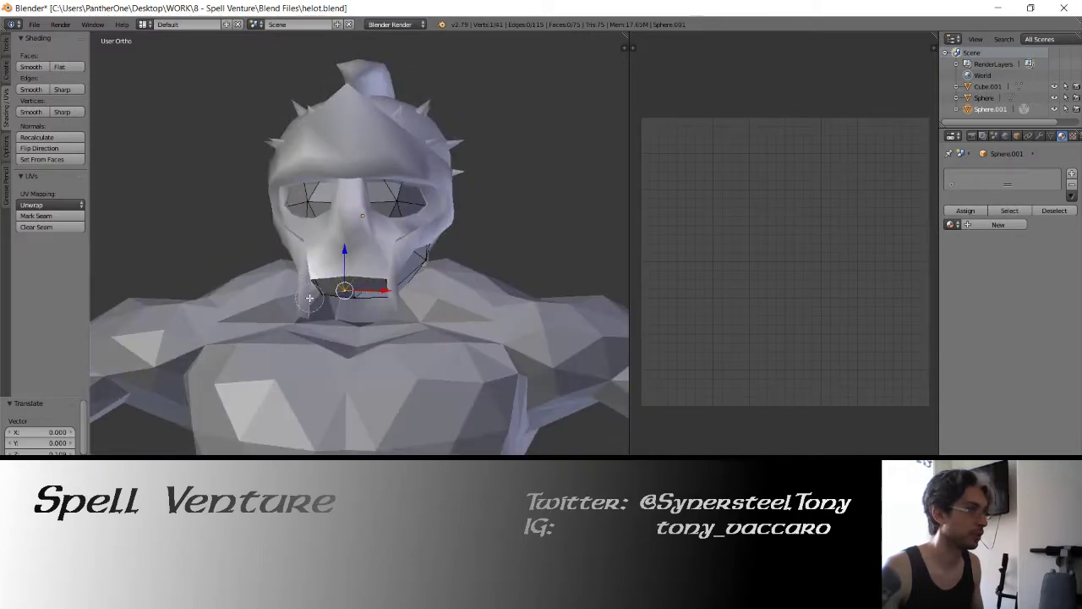
middle_click_drag(360, 298, 356, 294)
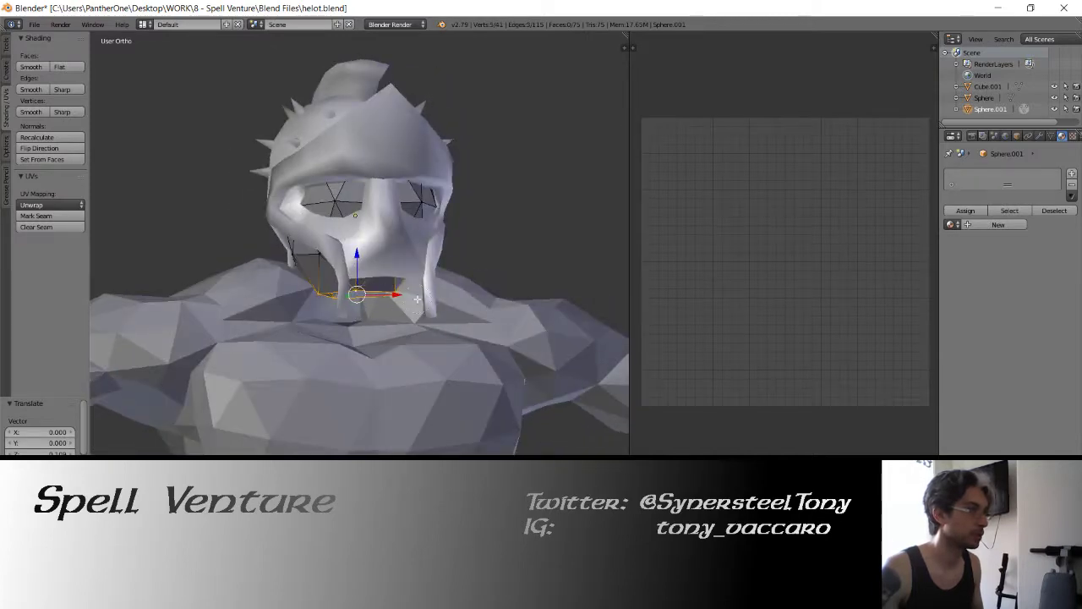
key("z")
key("z")
key("g")
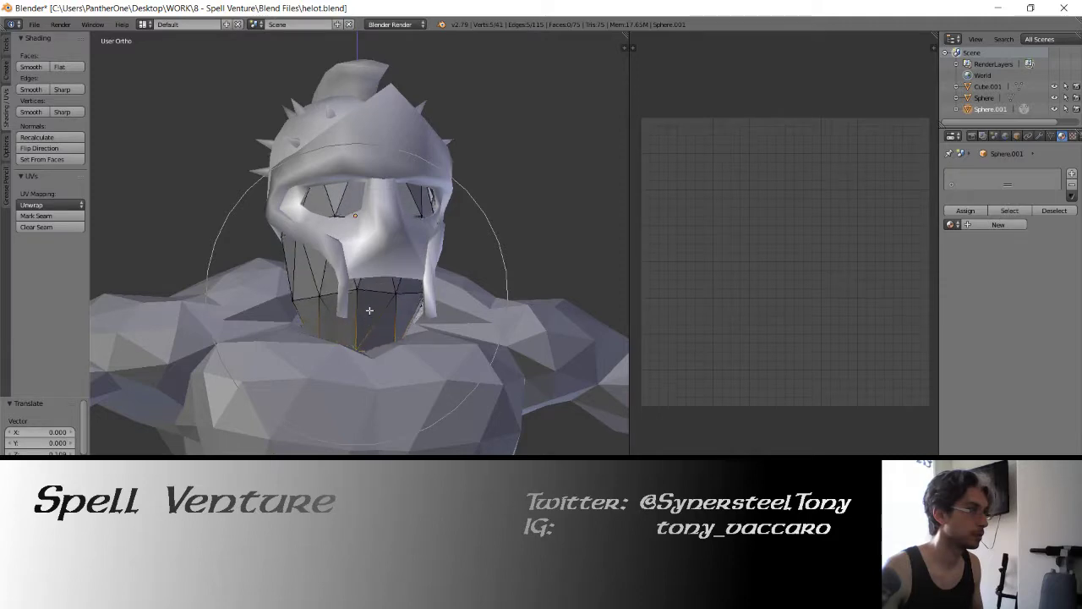
key("Escape")
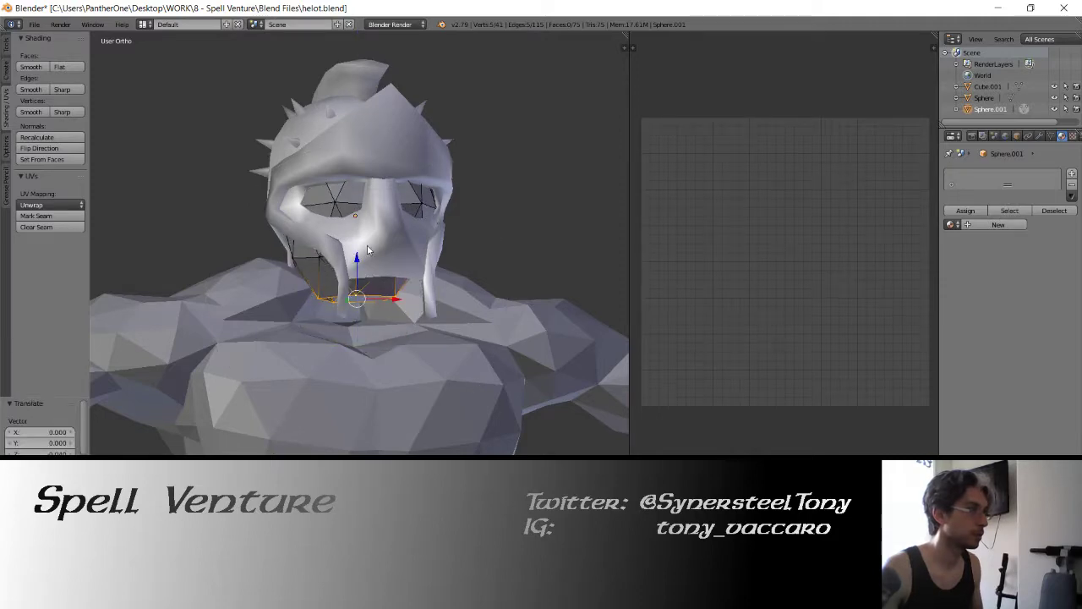
key("Tab")
middle_click_drag(493, 231, 238, 214)
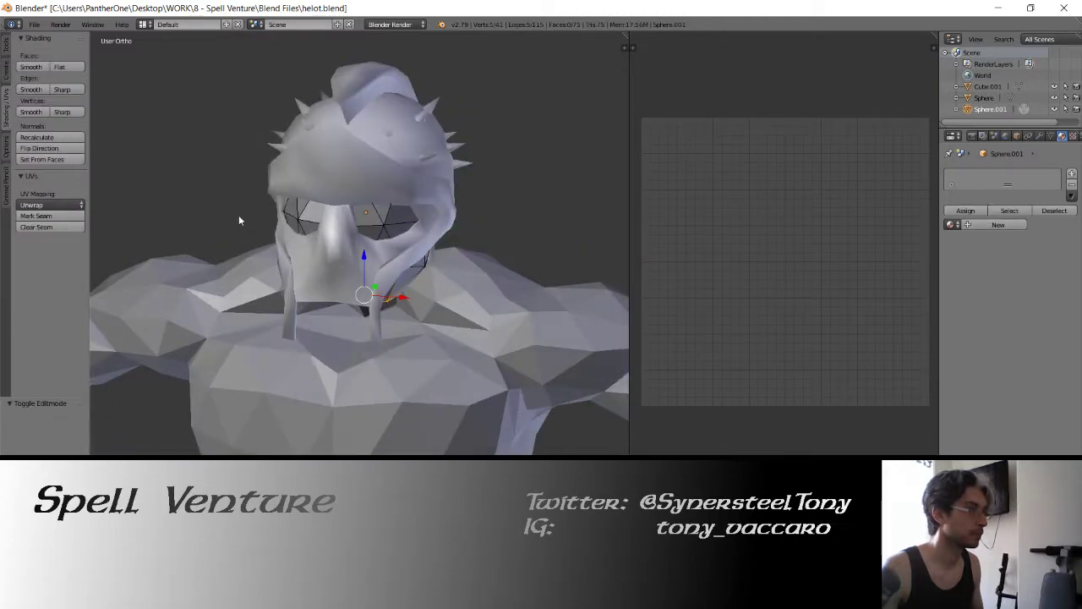
key("a")
key("ctrl+s")
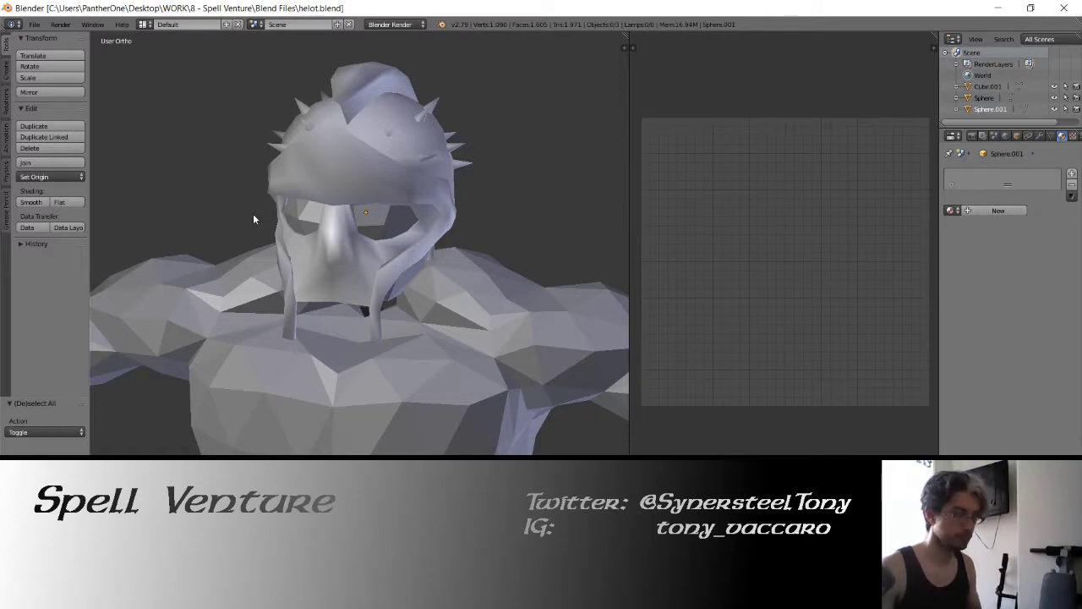
scroll(268, 234, "down", 4)
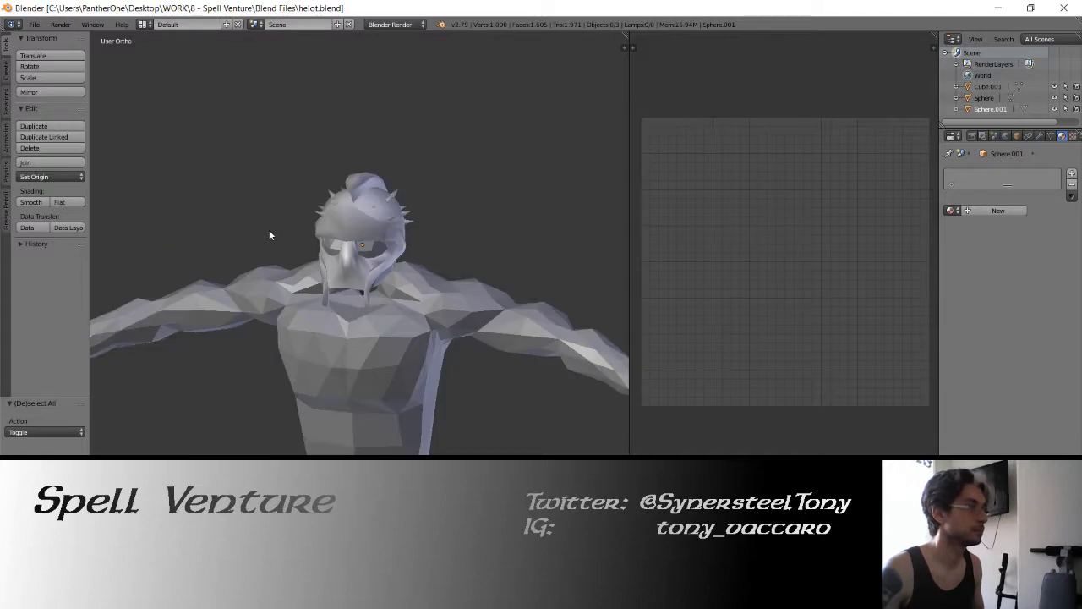
scroll(279, 228, "down", 2)
key("space")
key("Escape")
mouse_move(312, 242)
middle_mouse_down()
mouse_move(292, 228)
mouse_move(234, 233)
mouse_move(327, 236)
mouse_move(239, 226)
middle_mouse_up()
scroll(234, 233, "up", 2)
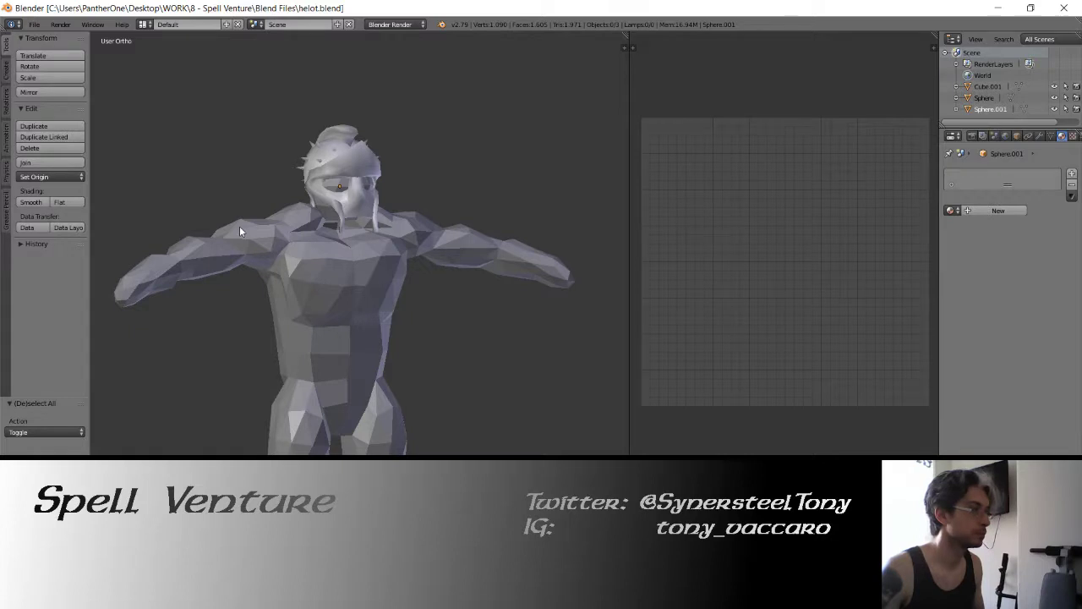
middle_click_drag(225, 228, 183, 237)
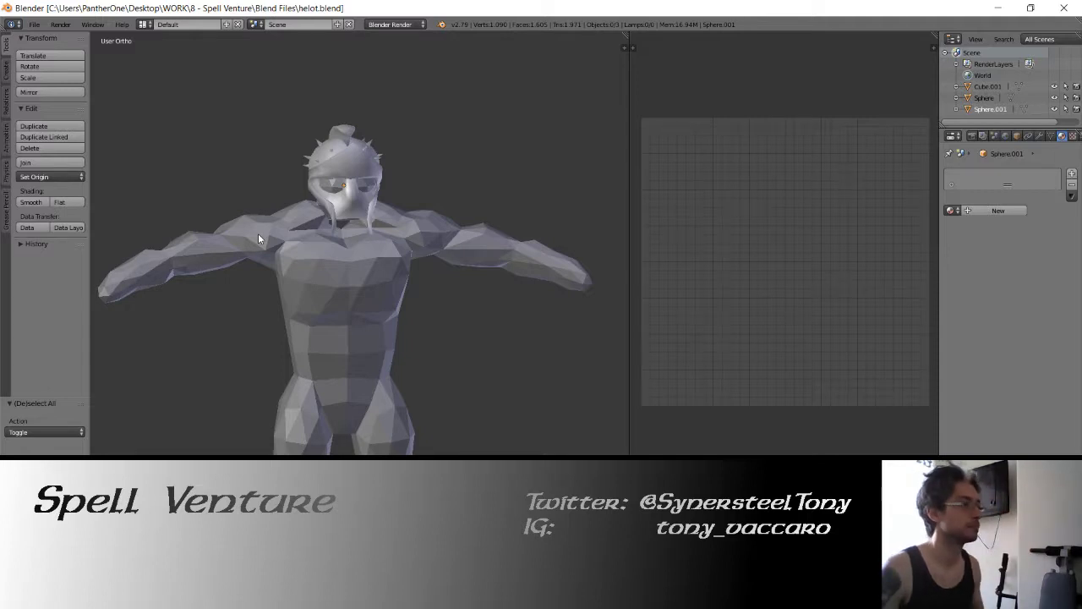
mouse_move(234, 224)
middle_mouse_down()
mouse_move(363, 246)
mouse_move(469, 241)
mouse_move(409, 247)
middle_mouse_up()
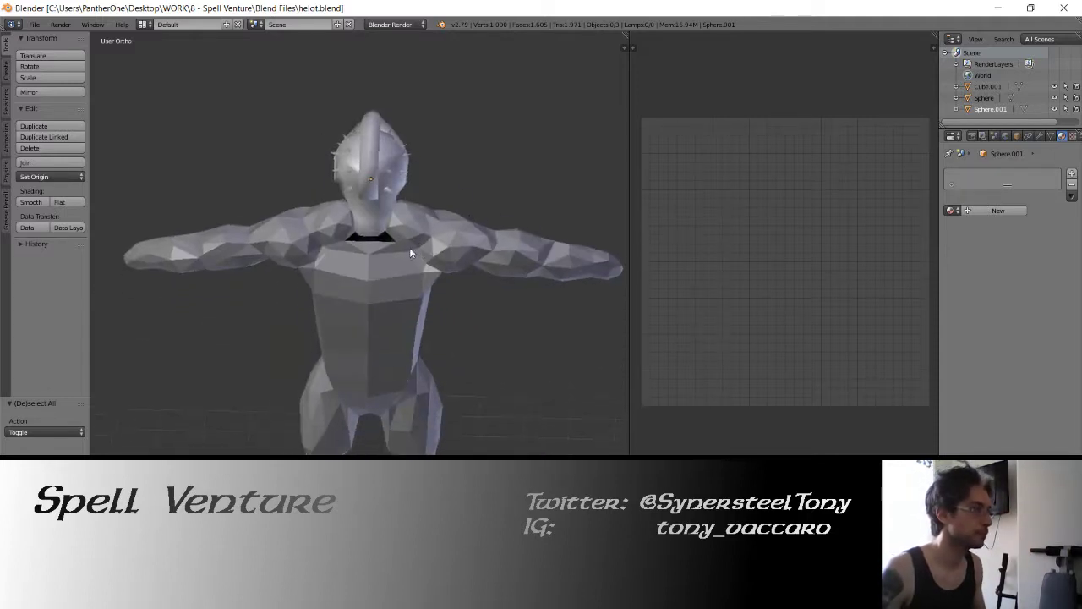
key("Tab")
- Select the torso's neck edge loop and fill it with a face
scroll(357, 232, "up", 4)
key("Tab")
right_click(358, 224)
key("Tab")
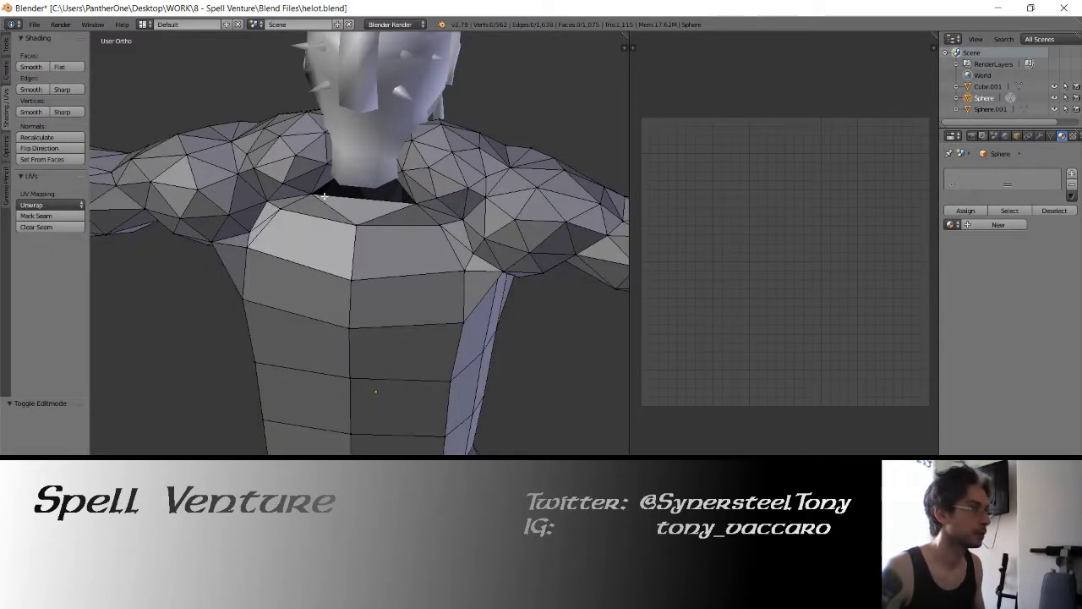
middle_click_drag(321, 193, 380, 211)
key("z")
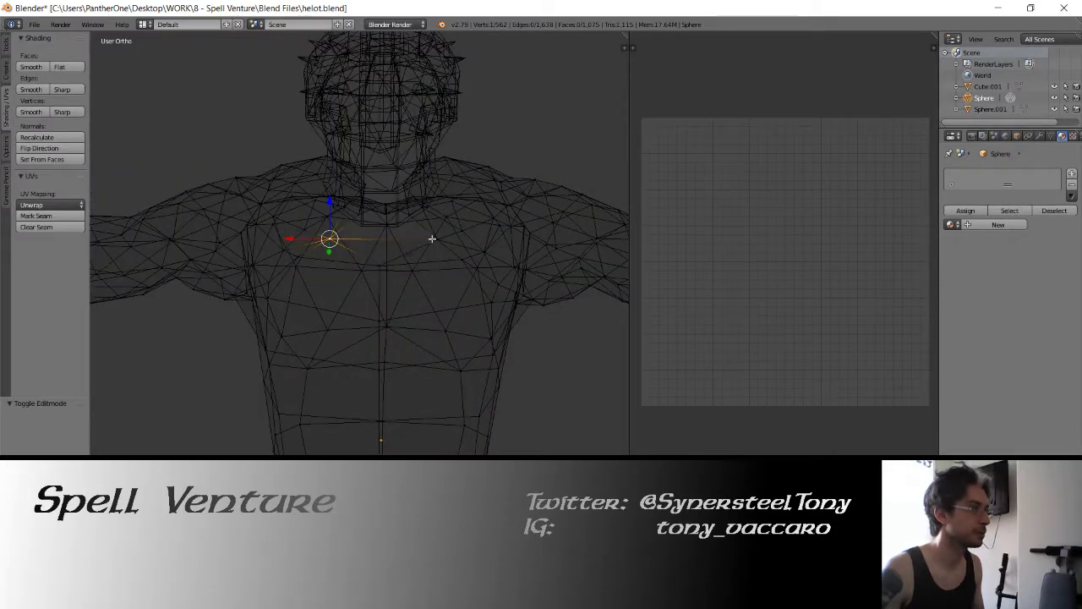
right_click(429, 239, "alt")
key("z")
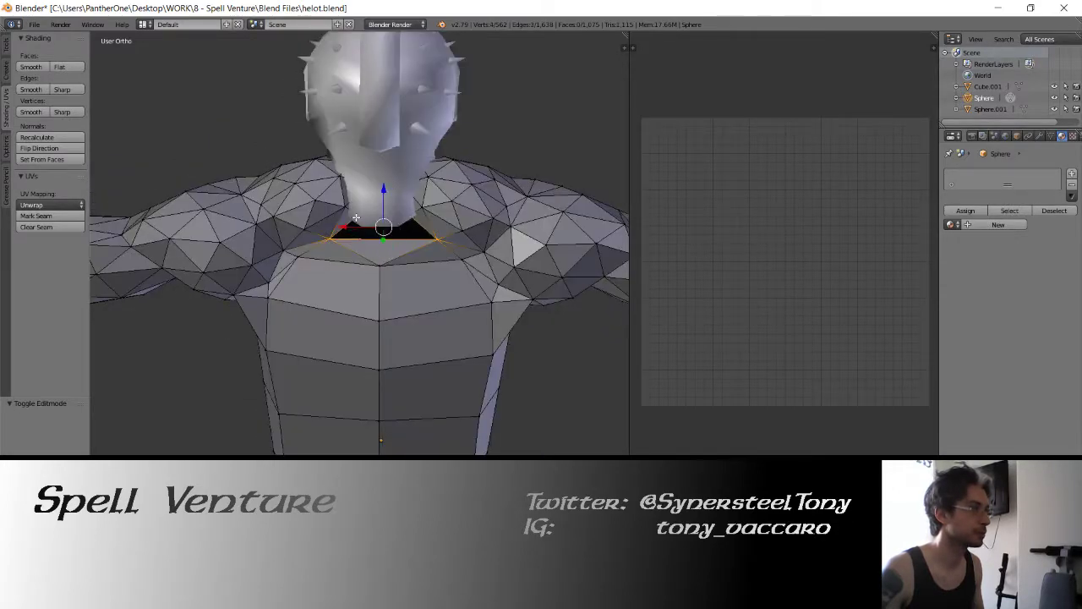
key("f")
key("a")
- Select the edges of the remaining neck gap and fill it with a face
mouse_move(356, 218)
middle_mouse_down()
mouse_move(418, 256)
mouse_move(329, 254)
middle_mouse_up()
scroll(355, 253, "down", 3)
scroll(330, 254, "up", 1)
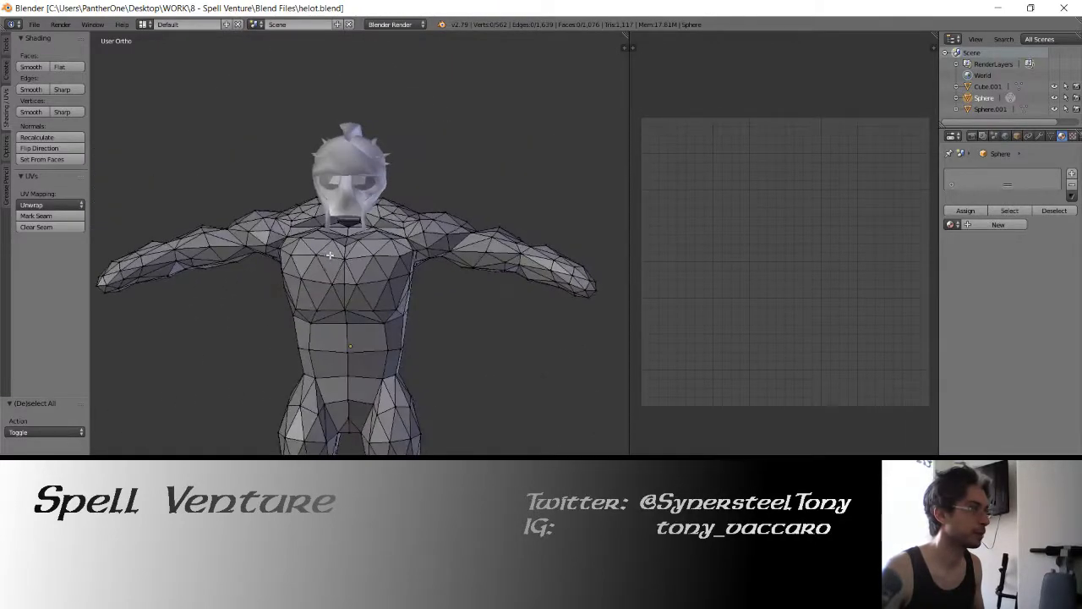
scroll(329, 255, "up", 3)
right_click(331, 162)
mouse_move(332, 162)
middle_mouse_down()
mouse_move(371, 331)
mouse_move(328, 314)
middle_mouse_up()
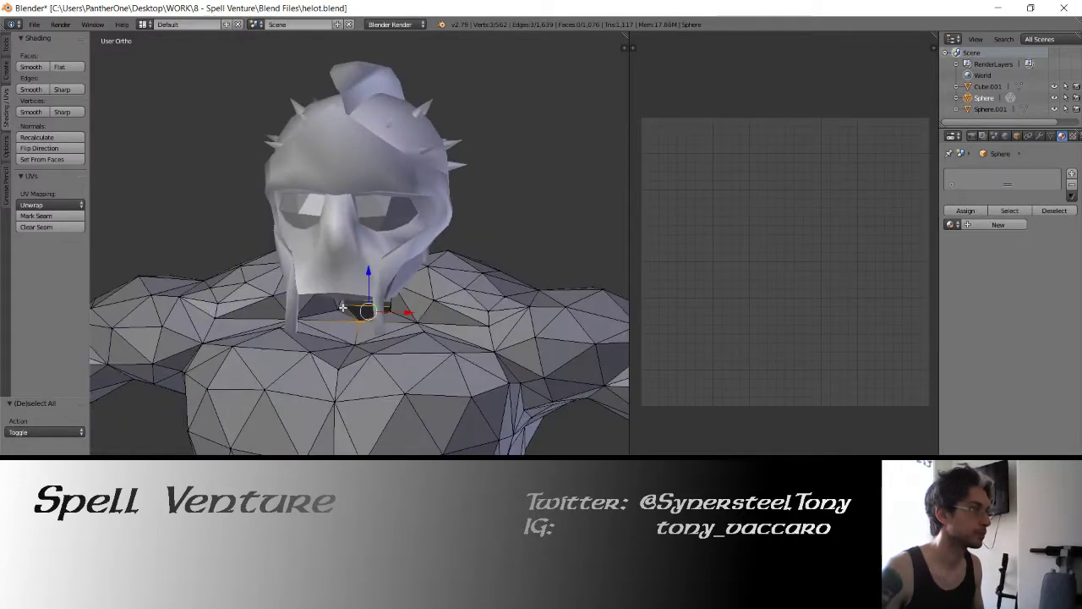
key("f")
key("a")
- Select the whole torso mesh and return to Object Mode
scroll(361, 327, "down", 1)
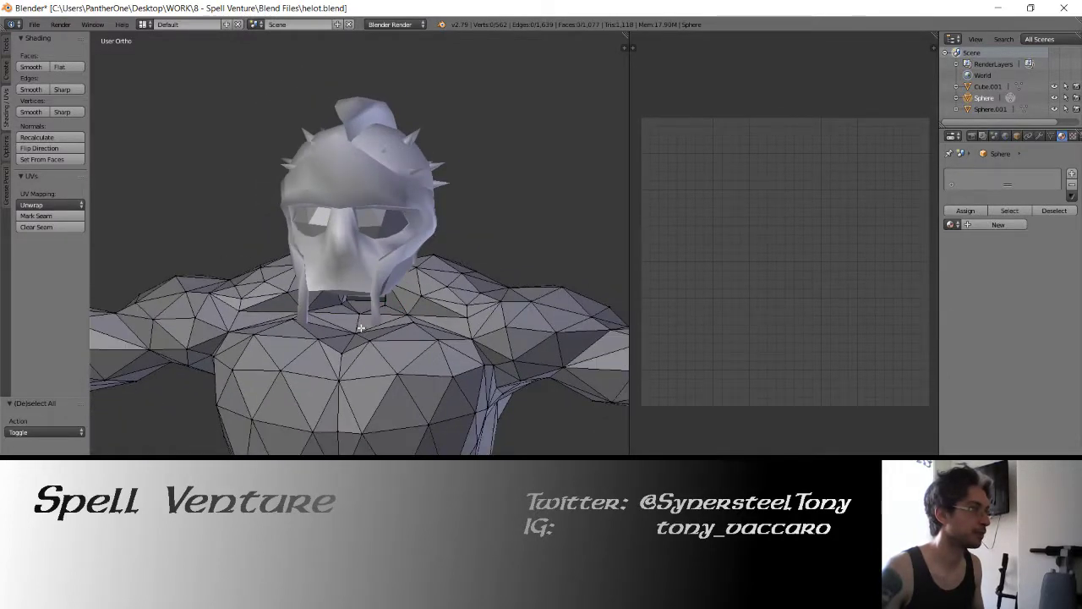
key("Tab")
middle_click_drag(360, 327, 376, 291)
key("Tab")
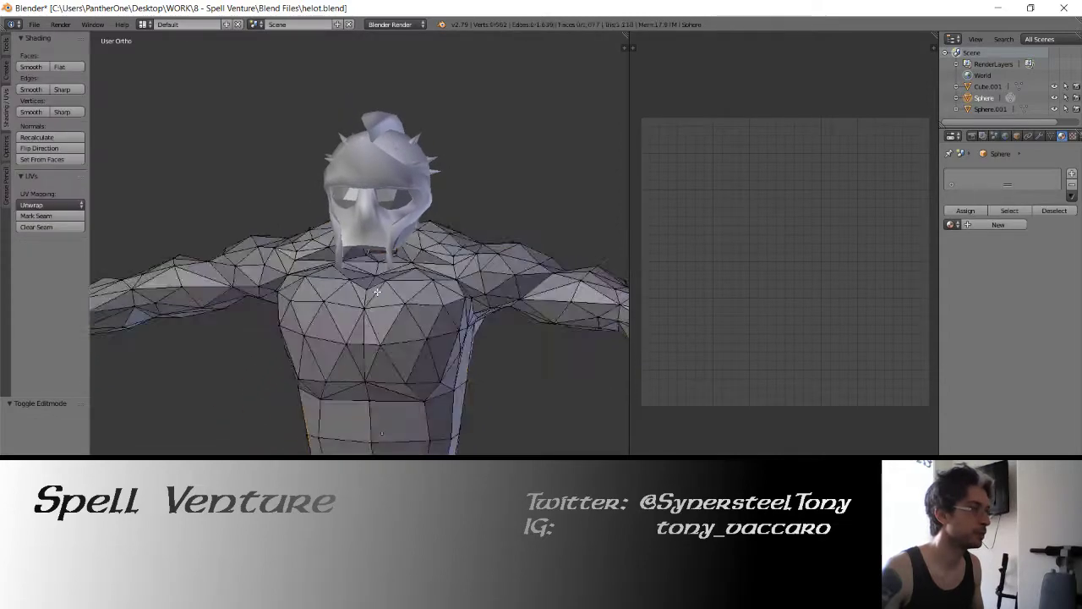
key("a")
key("Tab")
- Save helot.blend and view the body from the front
scroll(377, 291, "down", 1)
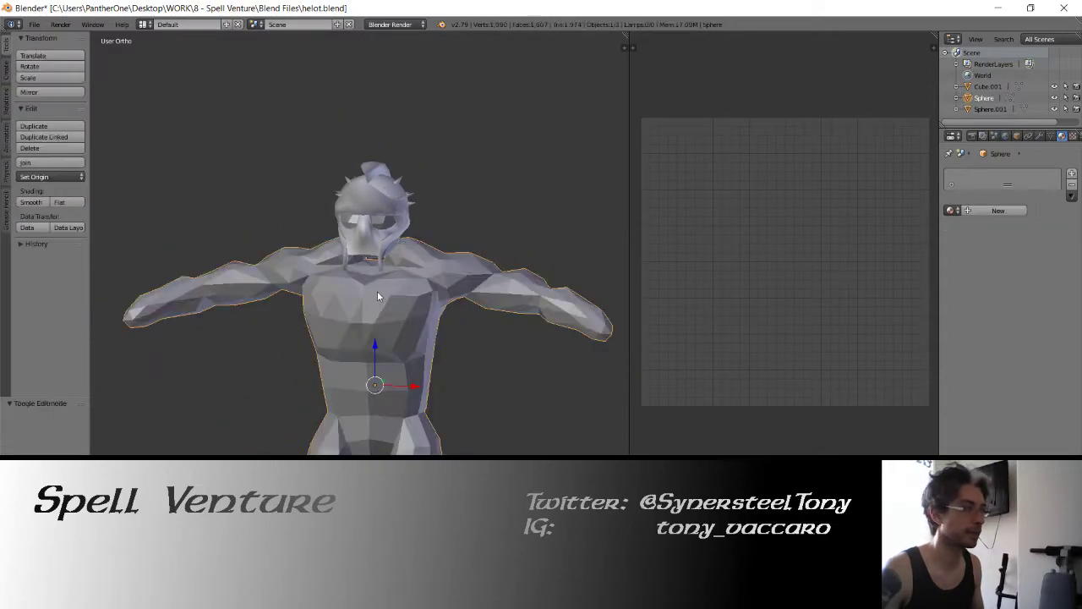
key("ctrl+s")
left_click(377, 291)
key("KP_1")
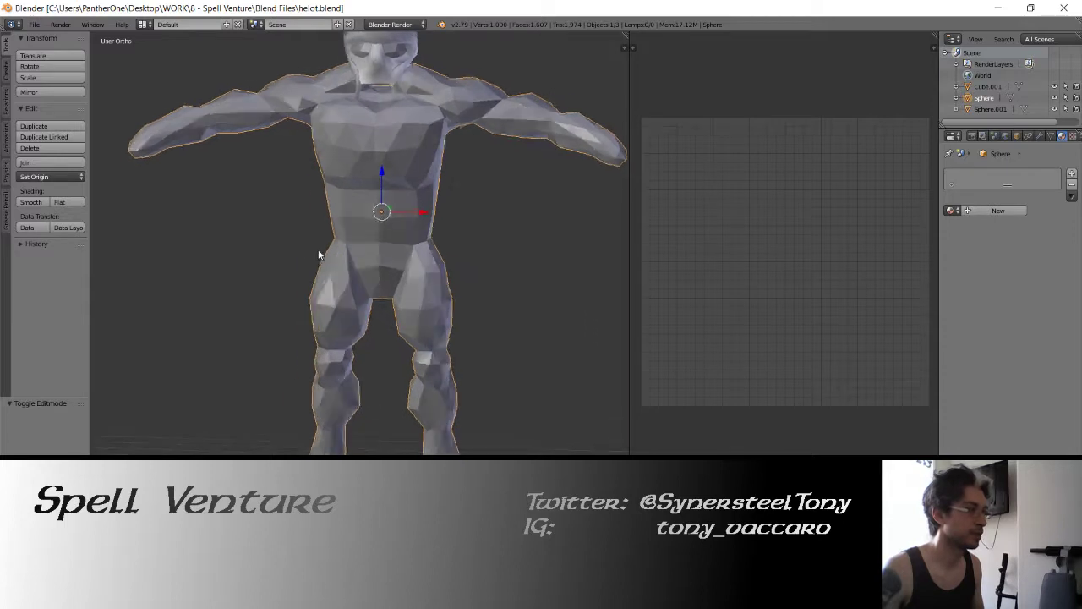
scroll(314, 254, "up", 1)
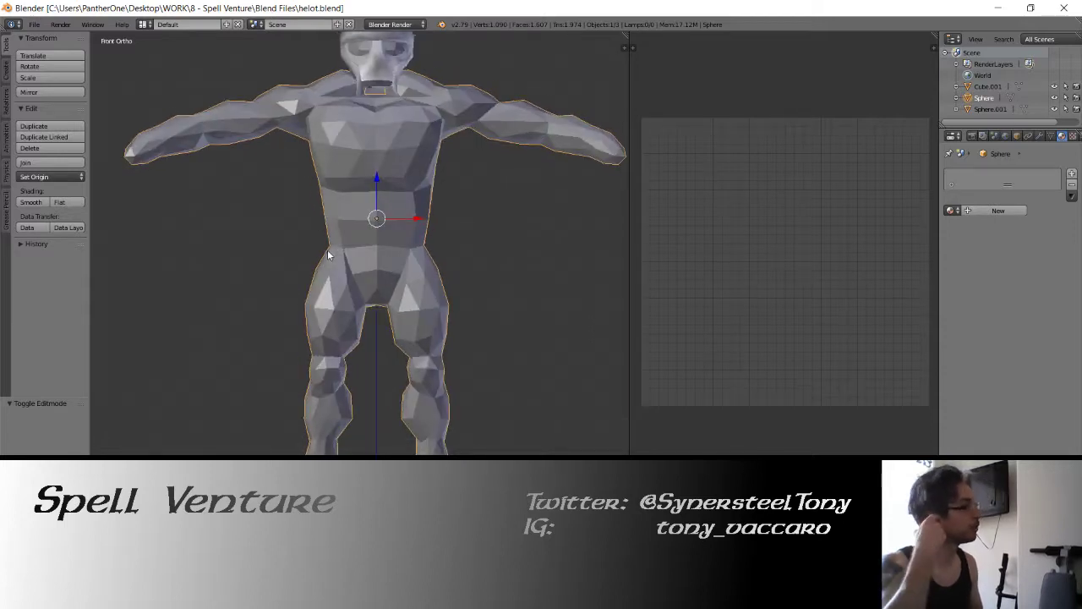
- Rename the Sphere object to Body in the Outliner
double_click(986, 99)
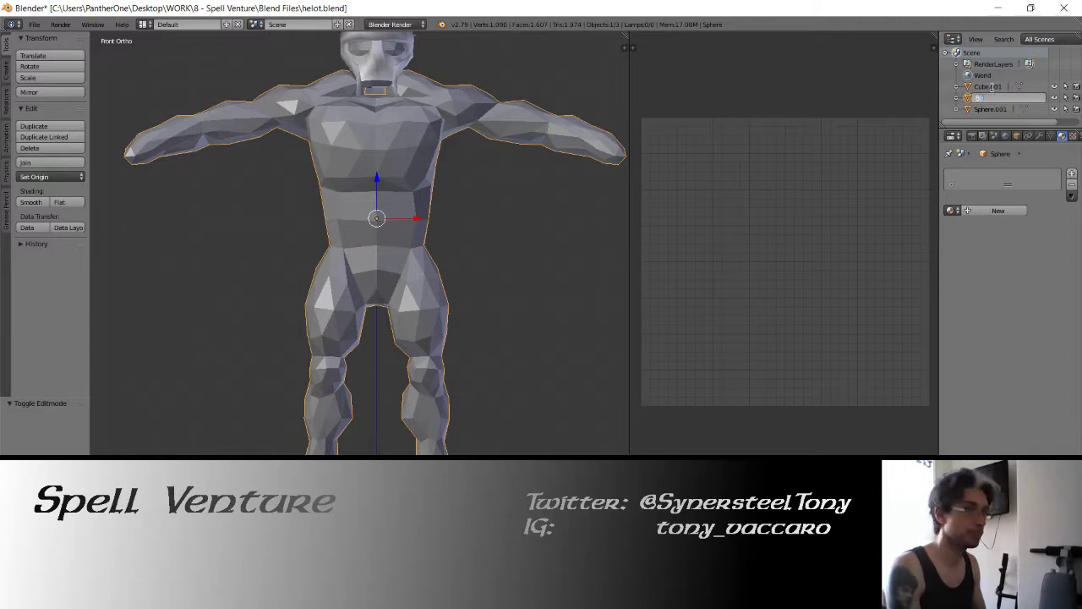
type("ody")
key("Return")
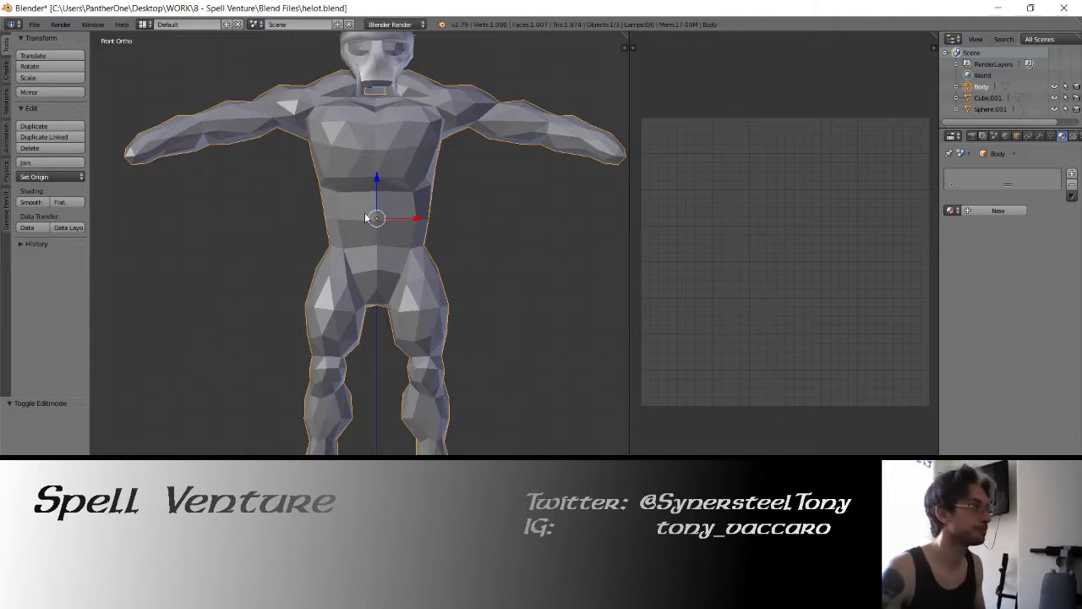
- Select the head Sphere.001 and Body, then join them into one object
mouse_move(365, 218)
middle_mouse_down()
mouse_move(342, 235)
mouse_move(353, 243)
middle_mouse_up()
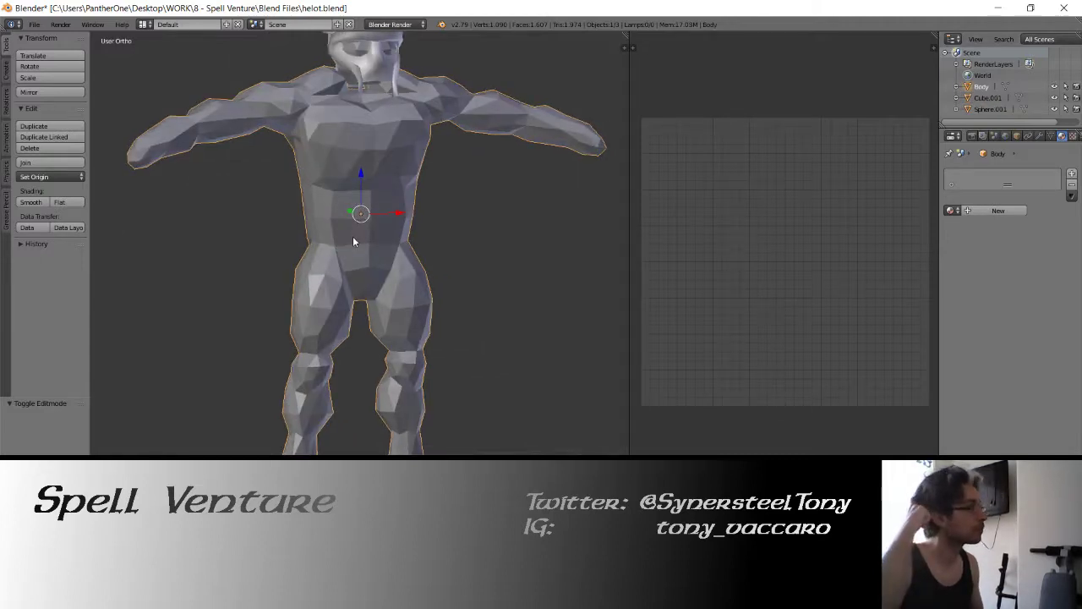
left_click(989, 109)
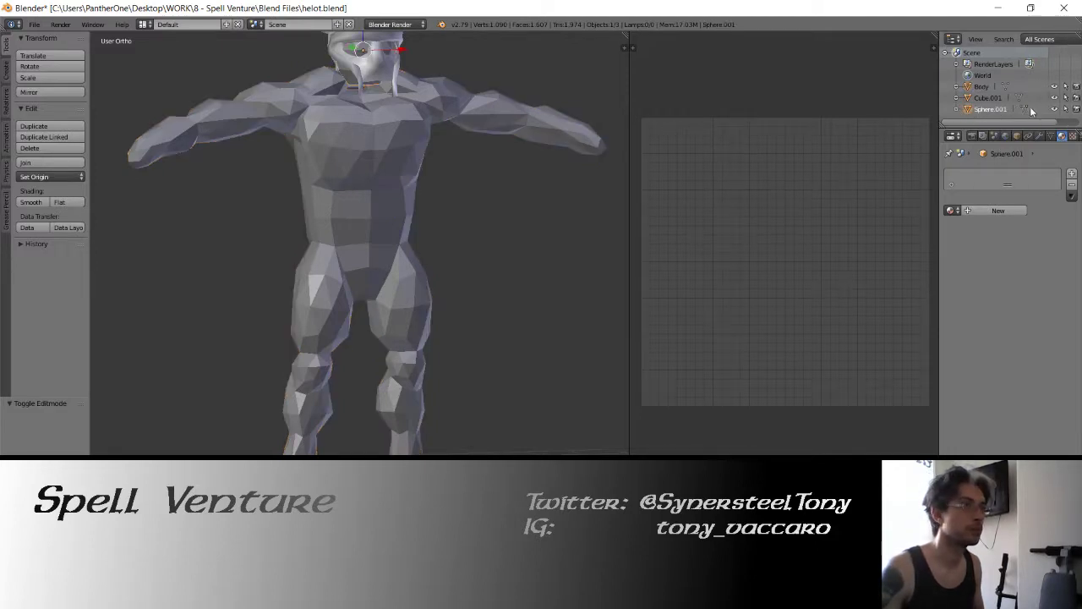
left_click(1054, 109)
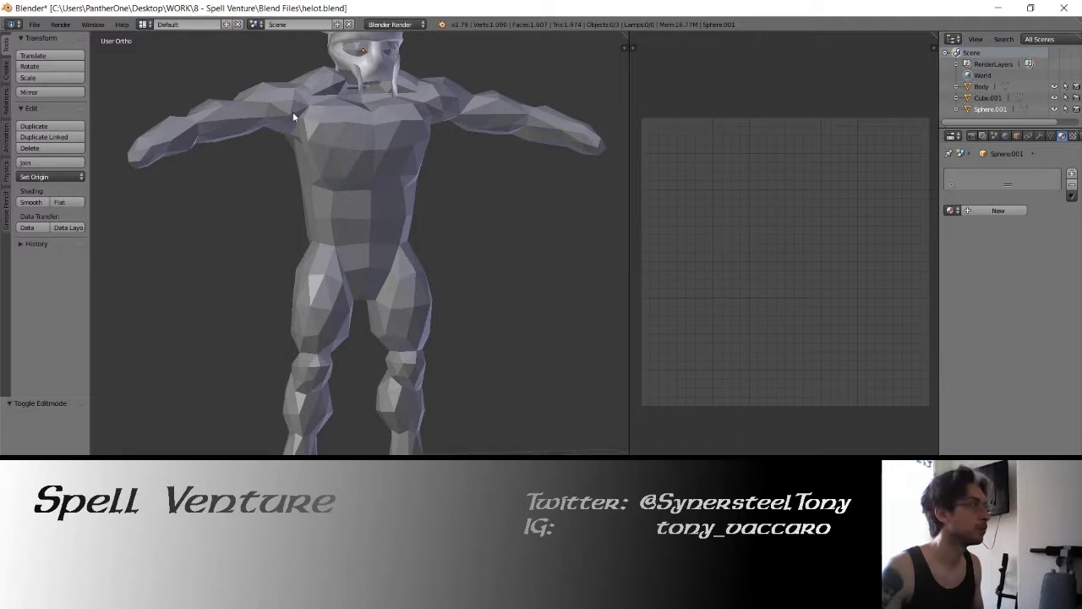
key("z")
right_click(362, 77)
right_click(362, 76)
key("z")
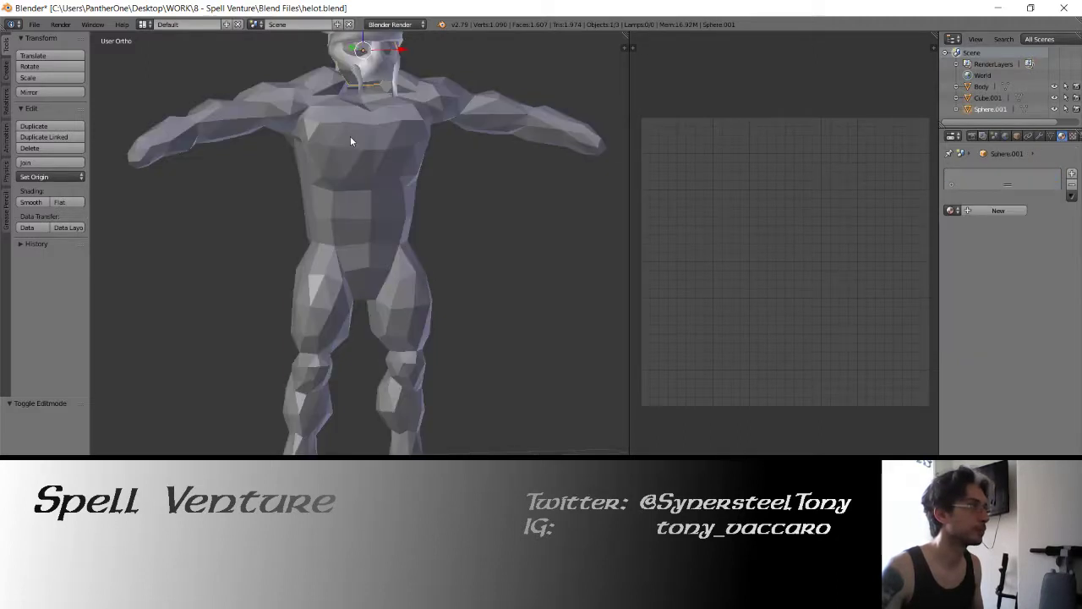
right_click(351, 142, "shift")
left_click(47, 162)
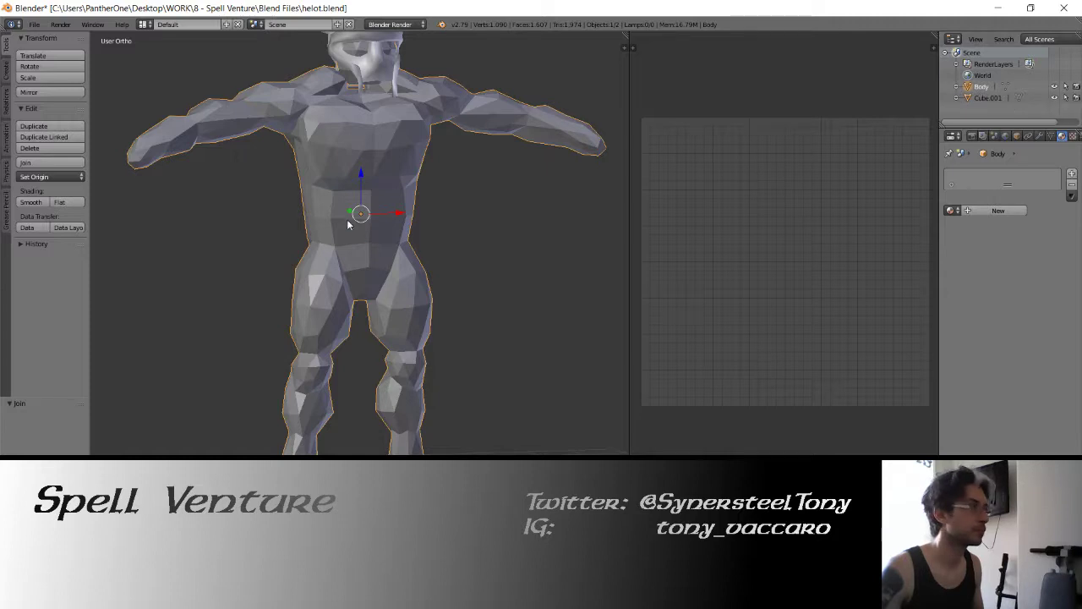
key("KP_1")
- Apply the Body's scale, shrink it to 0.5, and lower it so its feet touch the 3D cursor
key("ctrl+a")
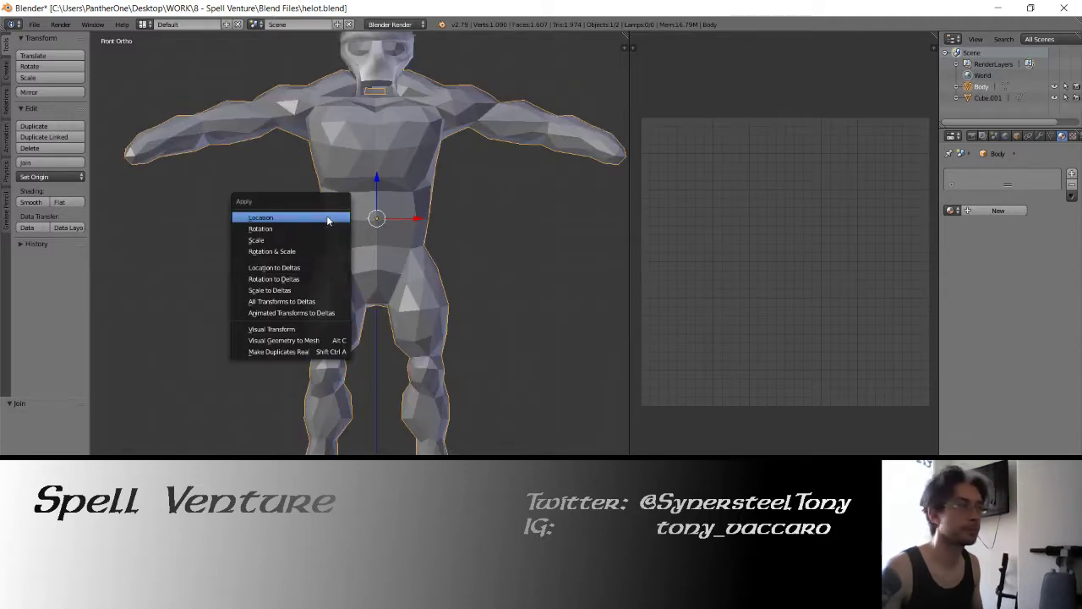
left_click(323, 239)
scroll(318, 245, "down", 3)
type("a")
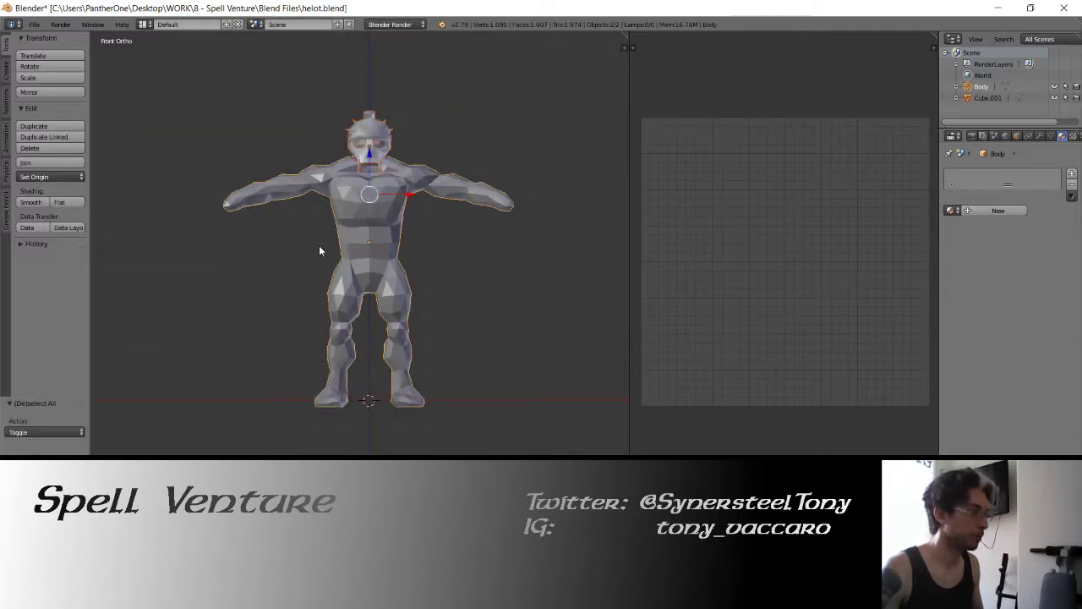
type(".5")
key("Return")
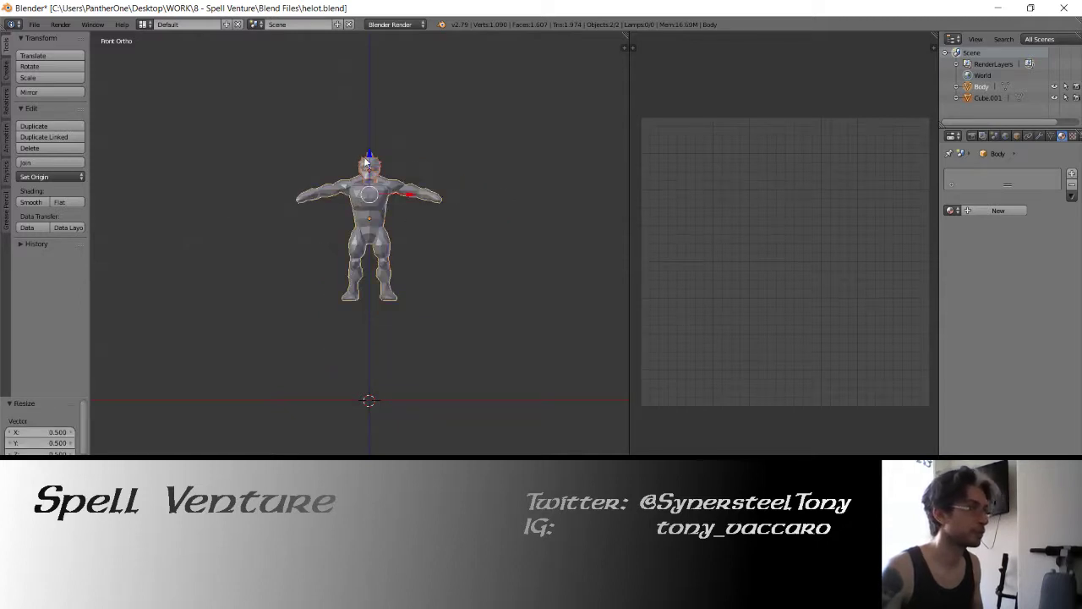
left_click_drag(376, 242, 377, 267)
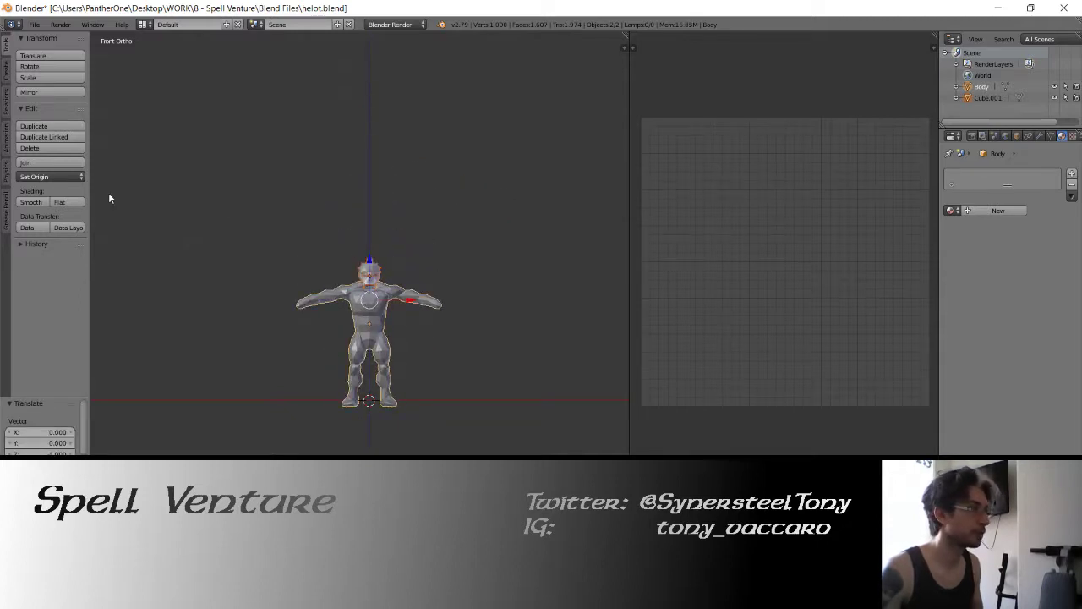
- Set the Body's origin to the 3D cursor
left_click(48, 177)
left_click(59, 203)
right_click(372, 269)
right_click(388, 307)
left_click(73, 180)
left_click(54, 212)
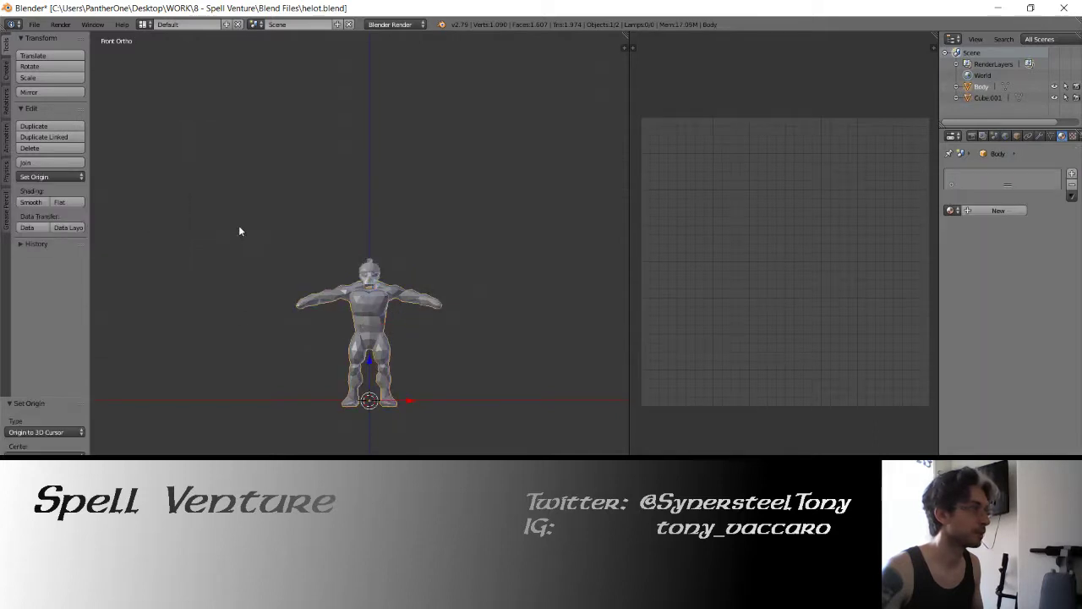
- Nudge the Body slightly along Y and reset its origin to the 3D cursor
middle_click_drag(239, 225, 323, 278)
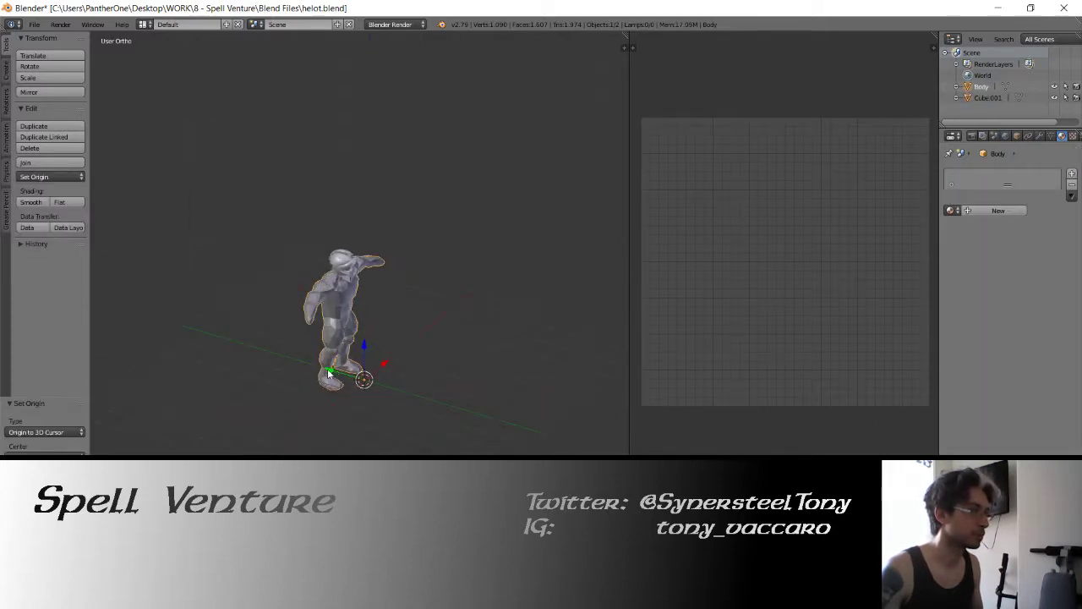
mouse_move(338, 372)
middle_mouse_down()
mouse_move(352, 382)
mouse_move(353, 291)
middle_mouse_up()
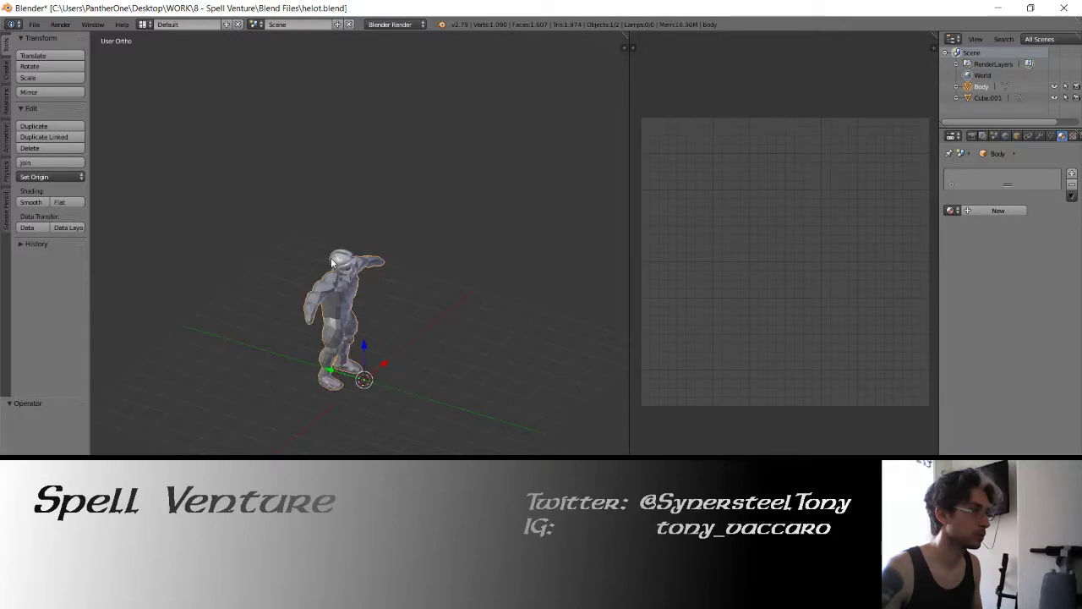
right_click(353, 291)
right_click_drag(345, 325, 360, 323)
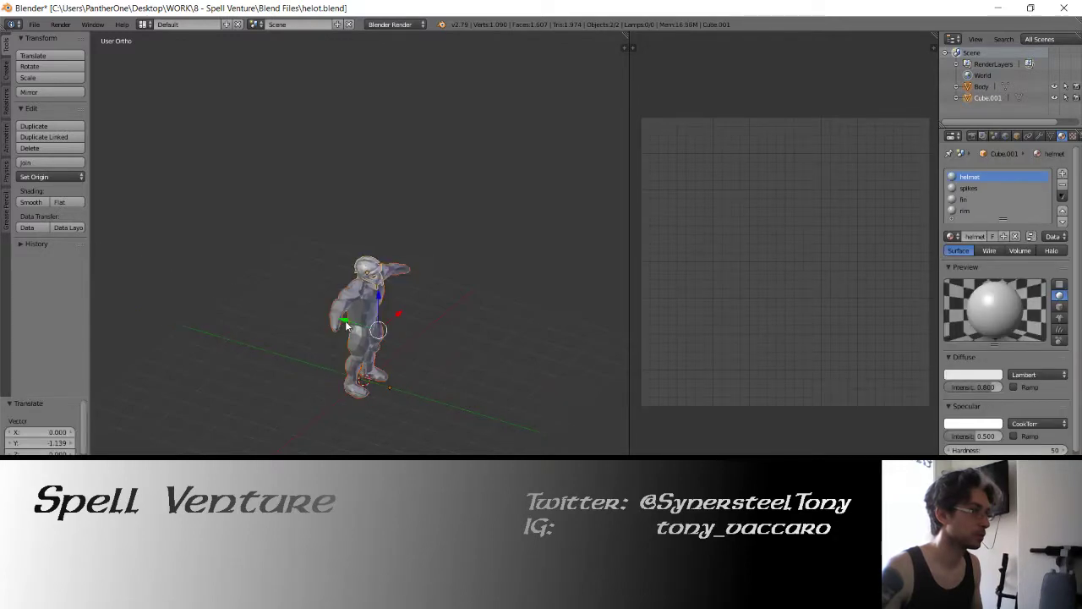
left_click(63, 178)
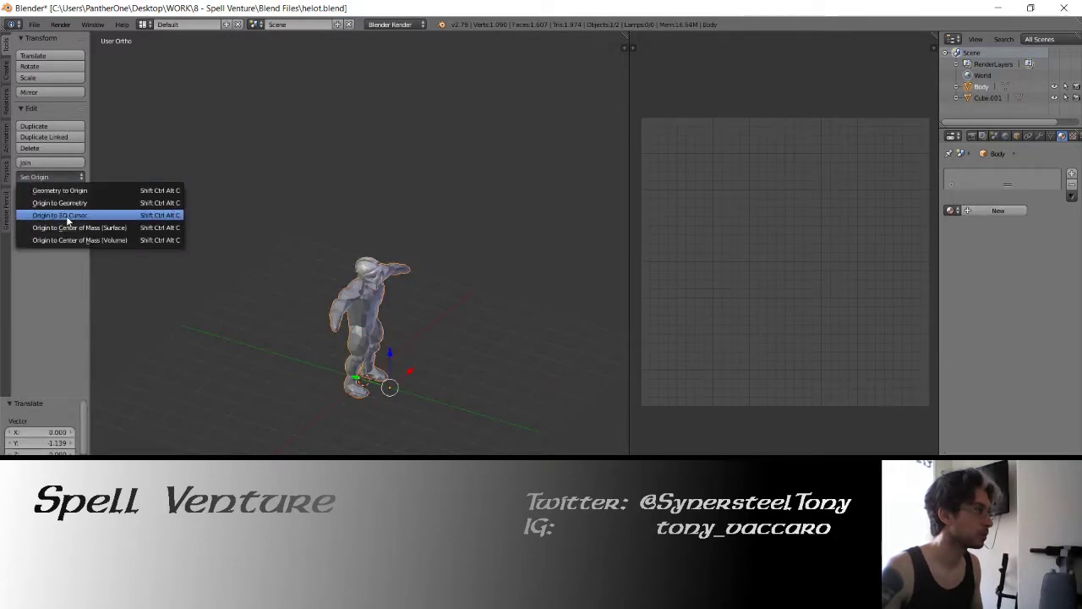
left_click(59, 214)
- Select the helmet, save the file, and frame the helmet in the view
middle_click_drag(391, 305, 342, 311)
right_click(370, 275)
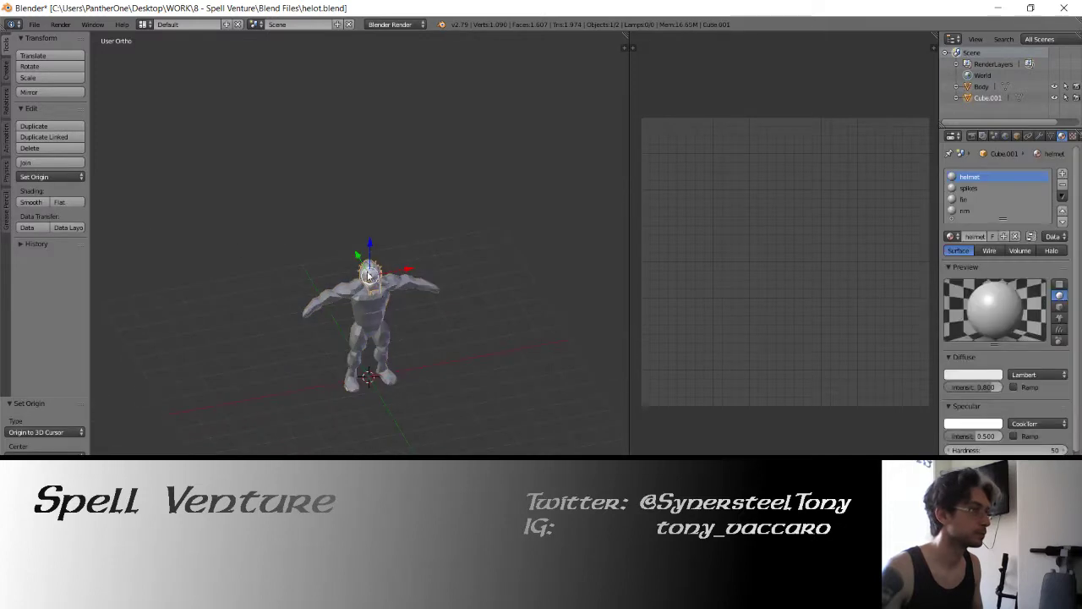
key("ctrl+s")
left_click(363, 295)
key("KP_Decimal")
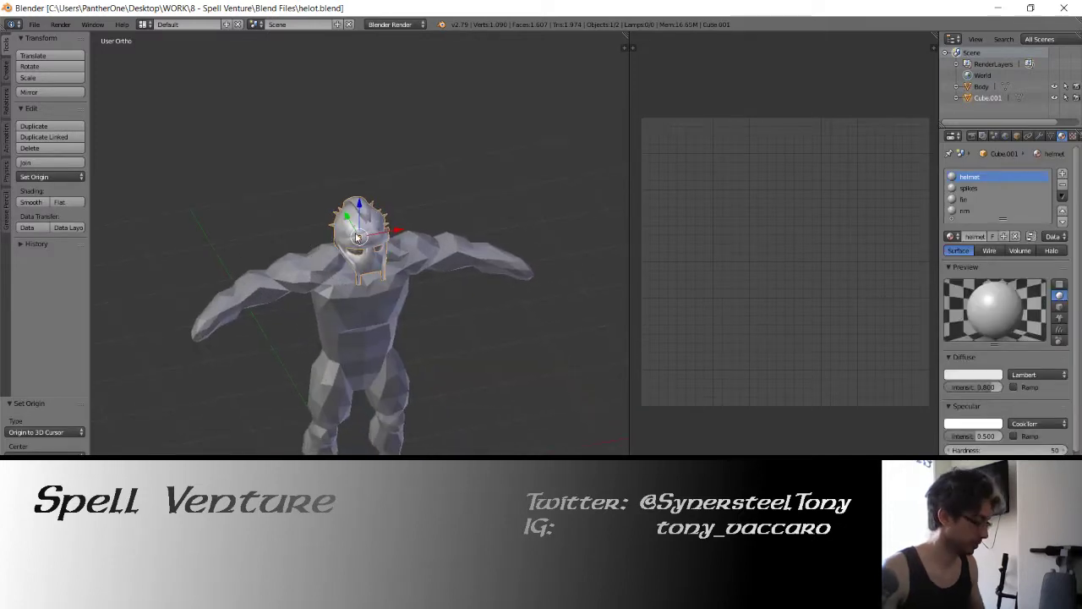
- Clear the helmet's location to the world origin and apply its rotation and scale
key("alt+g")
scroll(347, 249, "down", 2)
key("ctrl+alt+z")
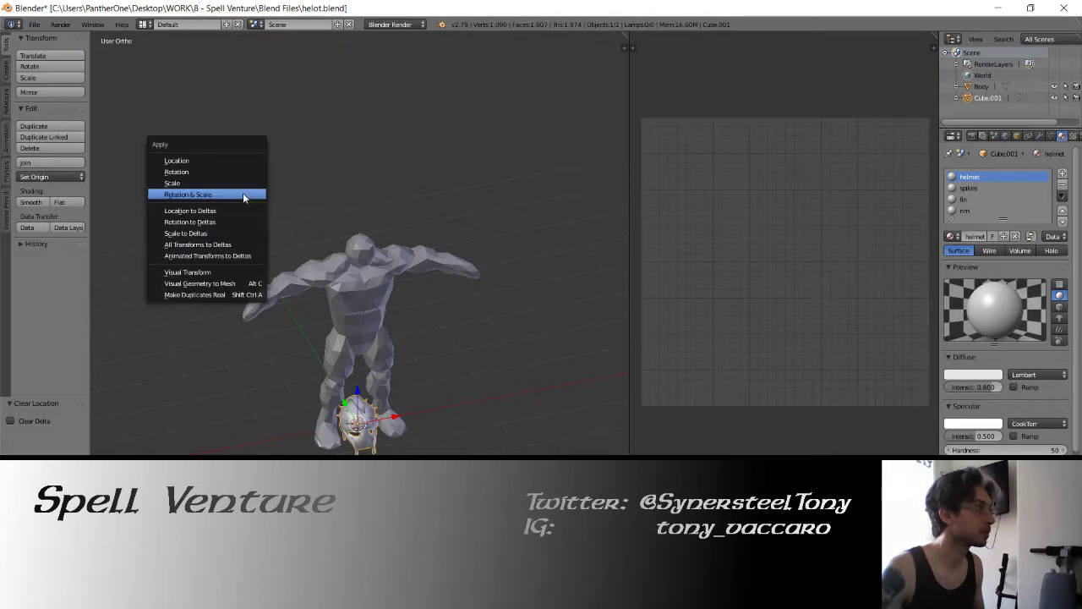
left_click(246, 193)
key("u")
left_click(364, 275)
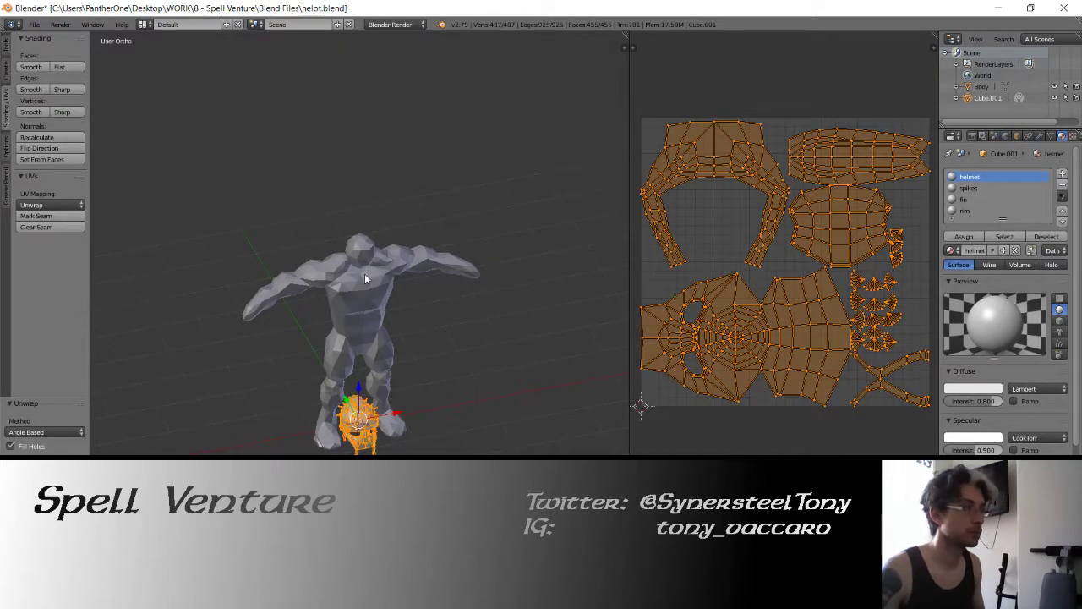
key("Tab")
left_click(33, 24)
mouse_move(53, 250)
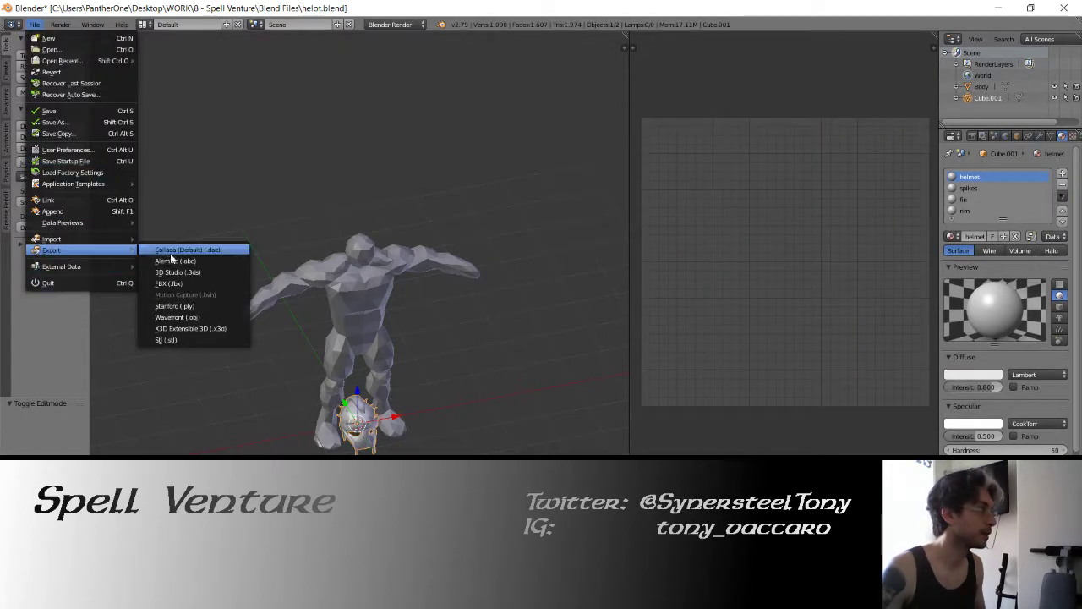
- Start a Wavefront OBJ export and browse to the Blend Files folder
left_click(181, 314)
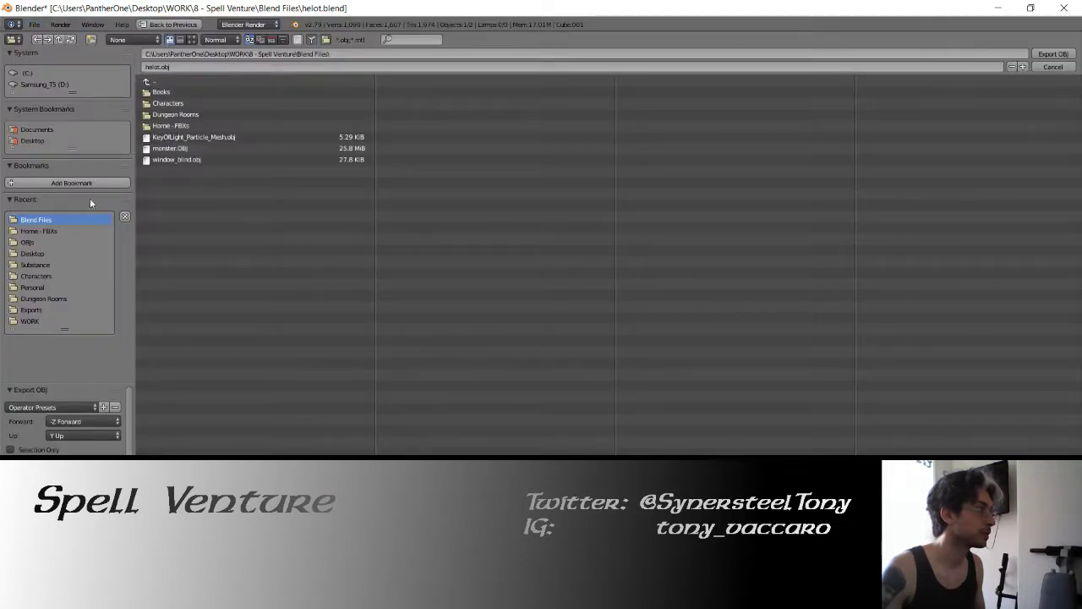
left_click(43, 231)
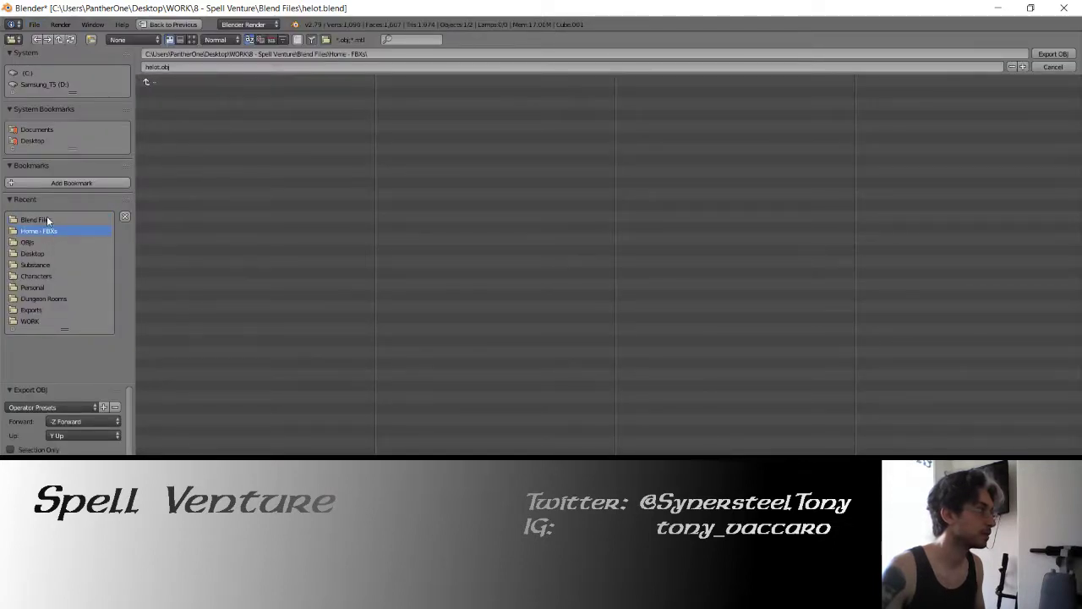
left_click(46, 218)
left_click(51, 405)
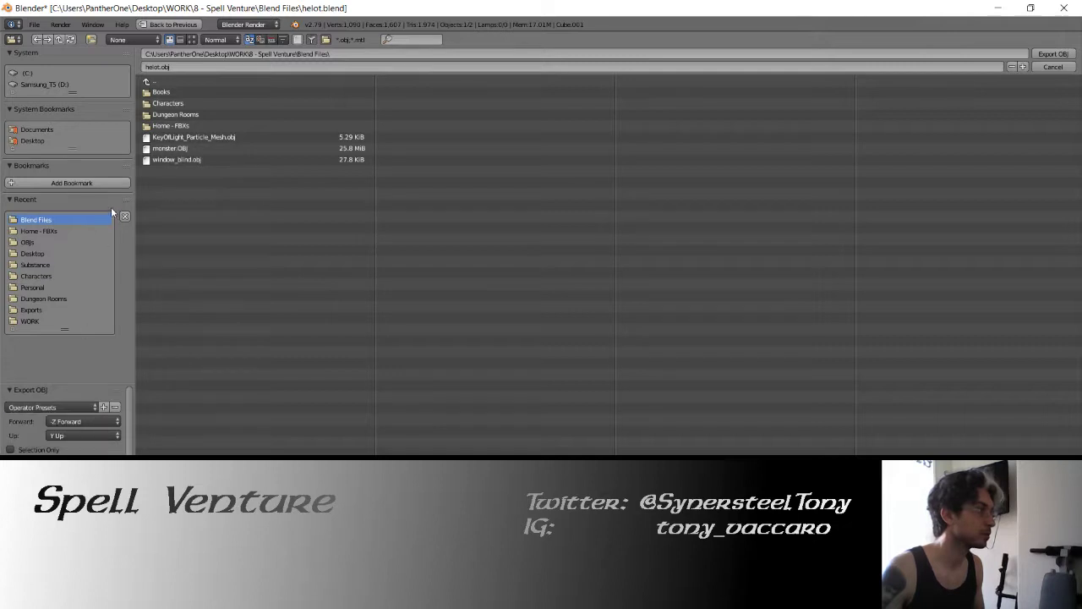
double_click(170, 125)
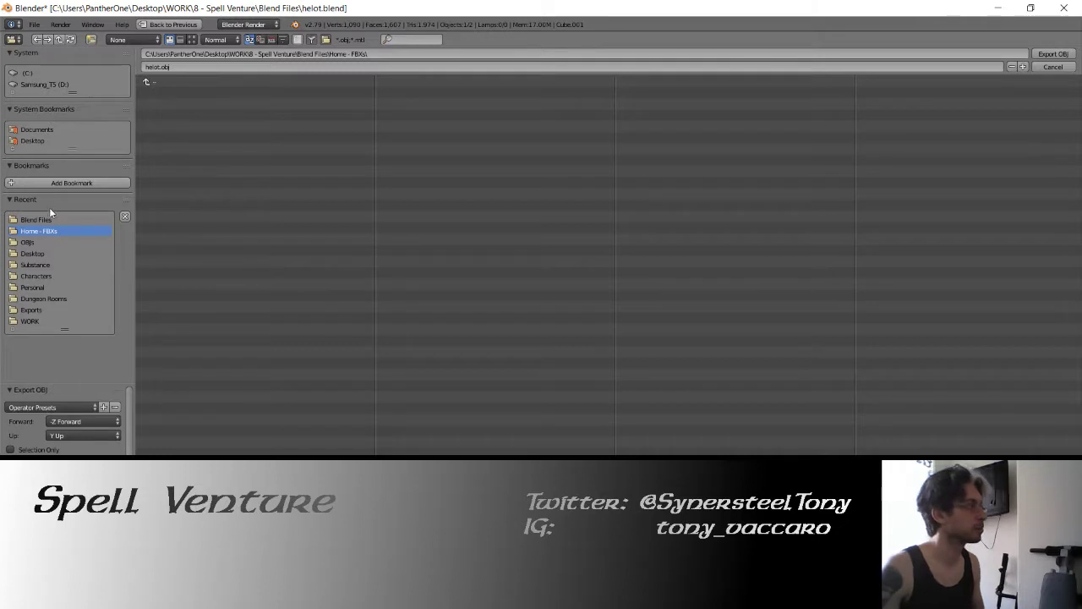
left_click(34, 243)
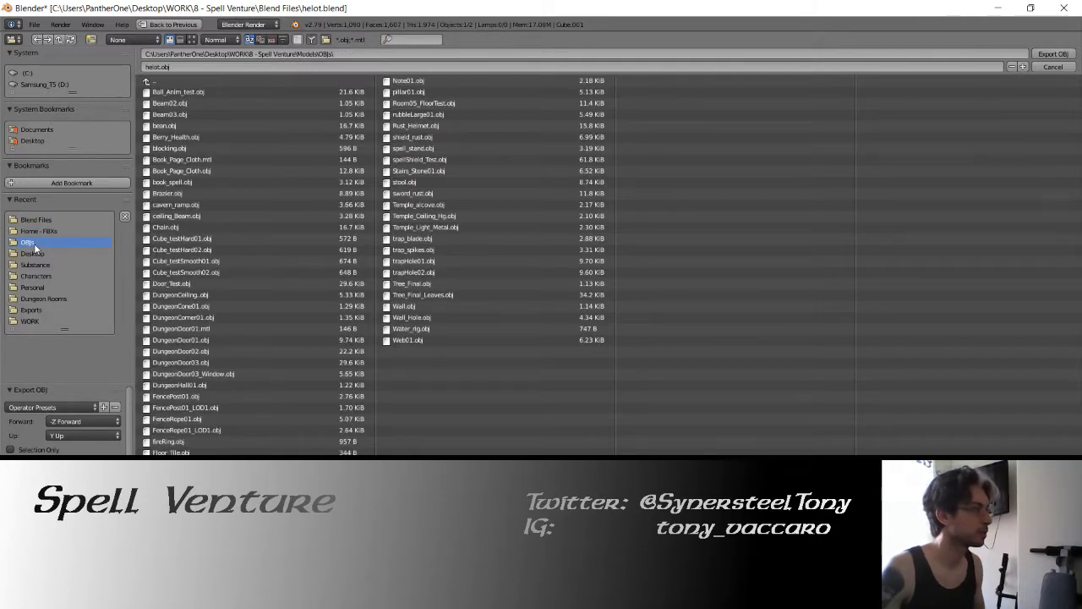
left_click(36, 220)
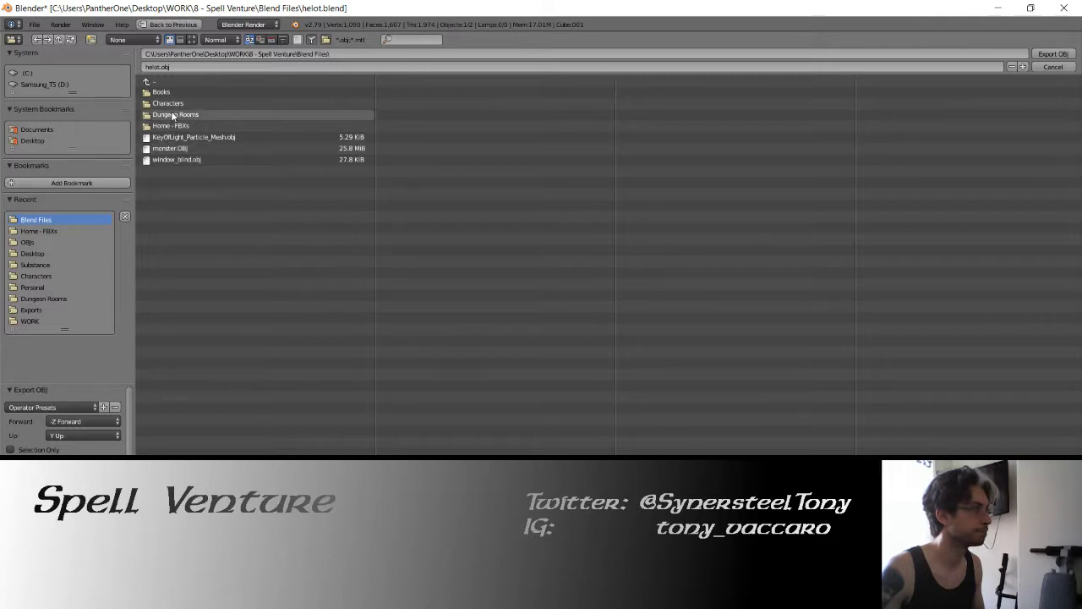
double_click(172, 104)
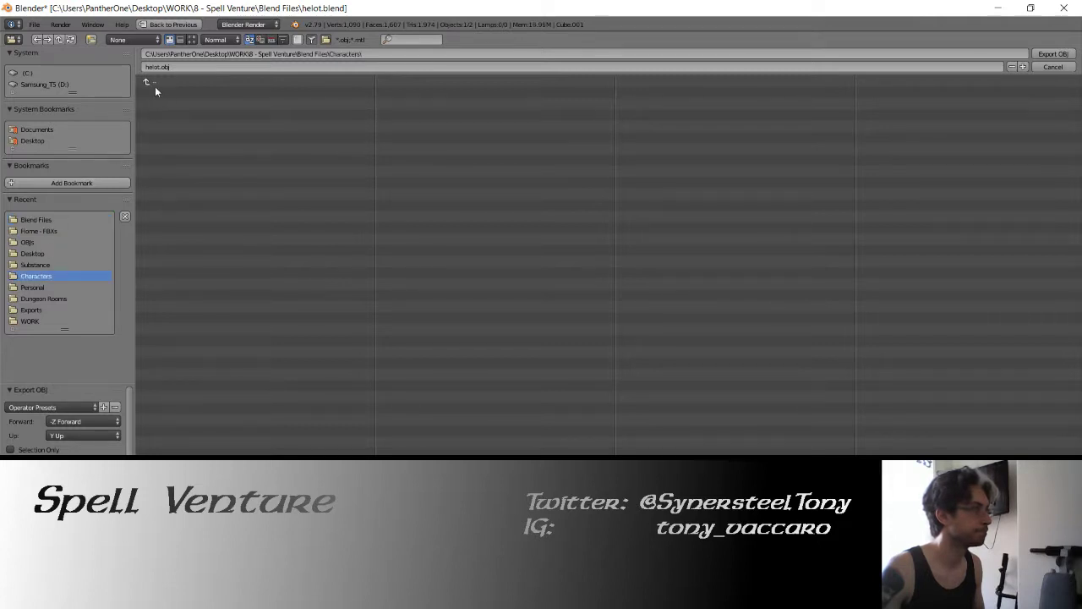
left_click(152, 84)
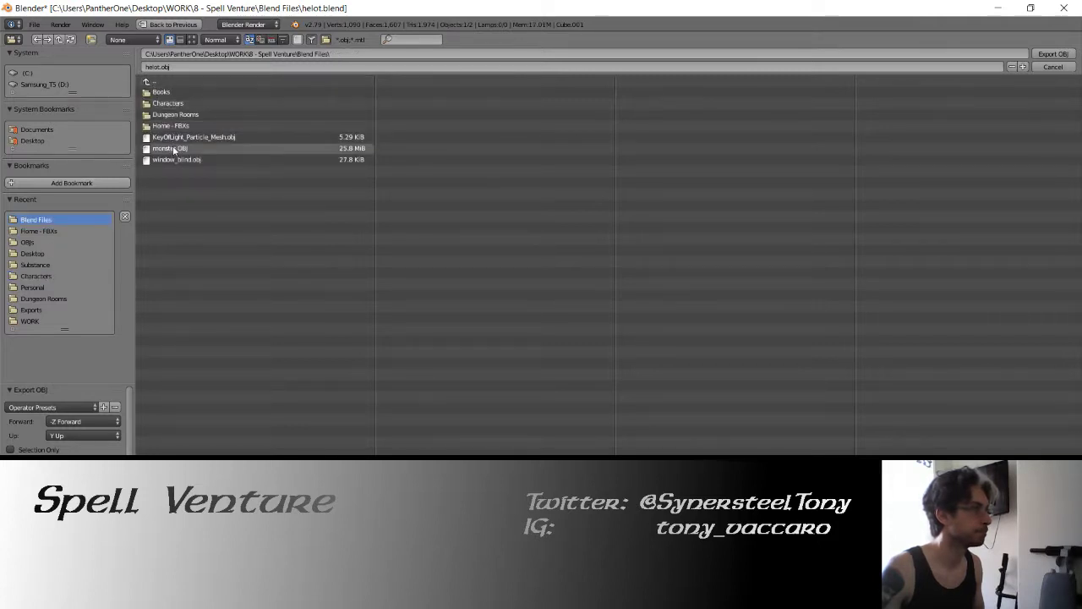
- Name the file helmet.obj and export it
left_click(239, 67)
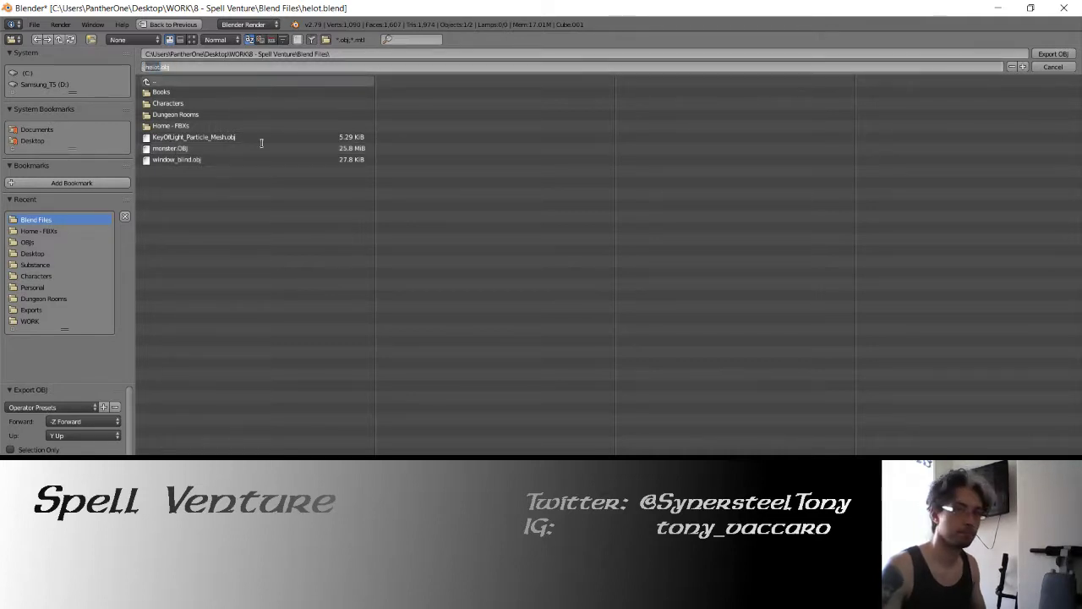
type("helmet")
key("Return")
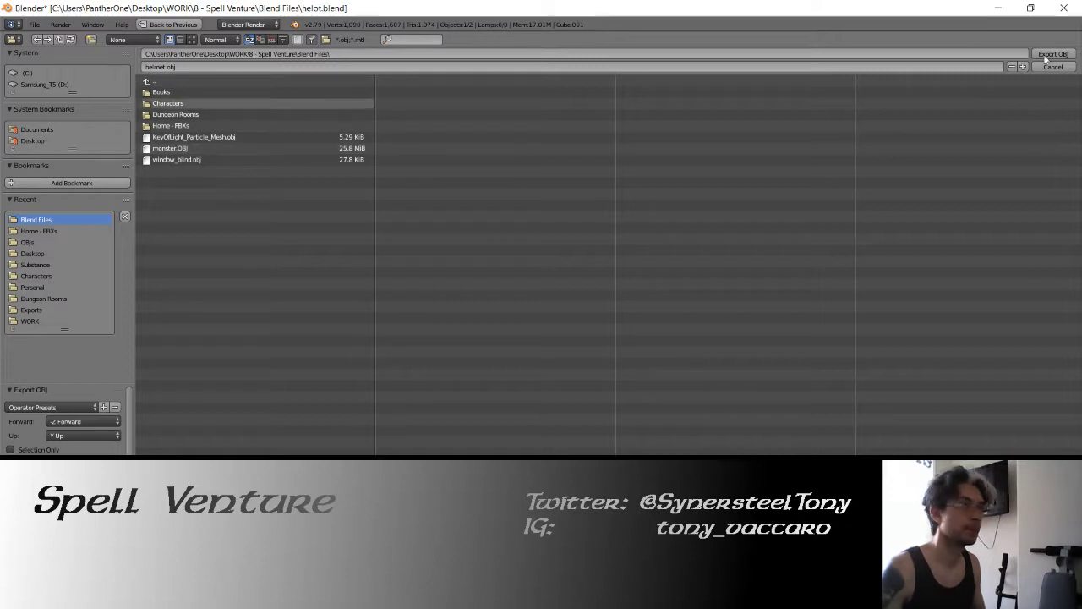
left_click(1052, 54)
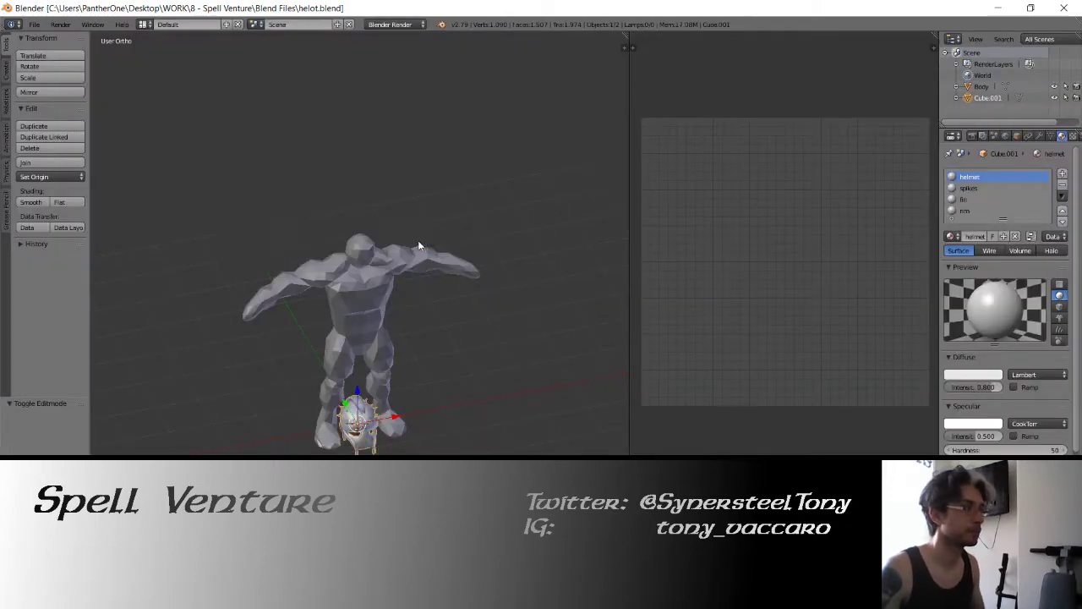
- Delete the helmet, save the blend file, and center the character in front view
key("Delete")
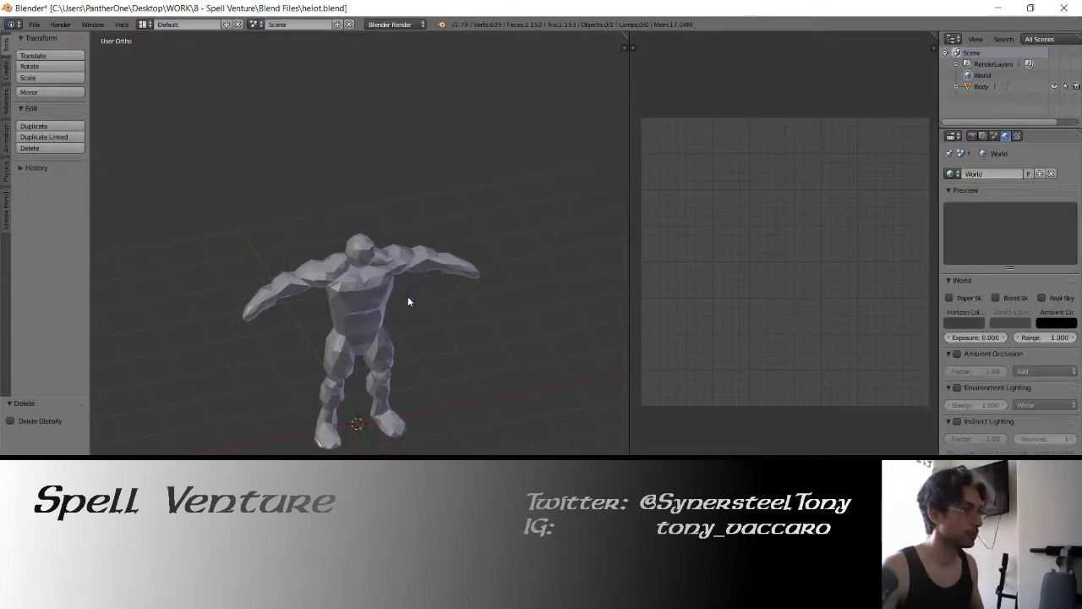
key("ctrl+s")
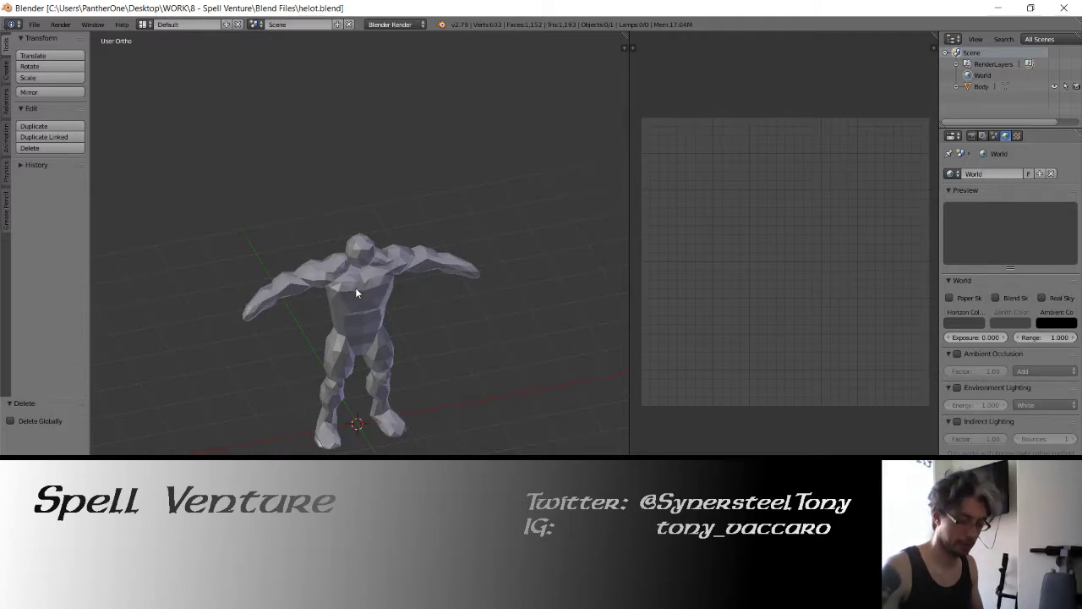
key("KP_1")
scroll(395, 249, "up", 2)
scroll(397, 254, "up", 2)
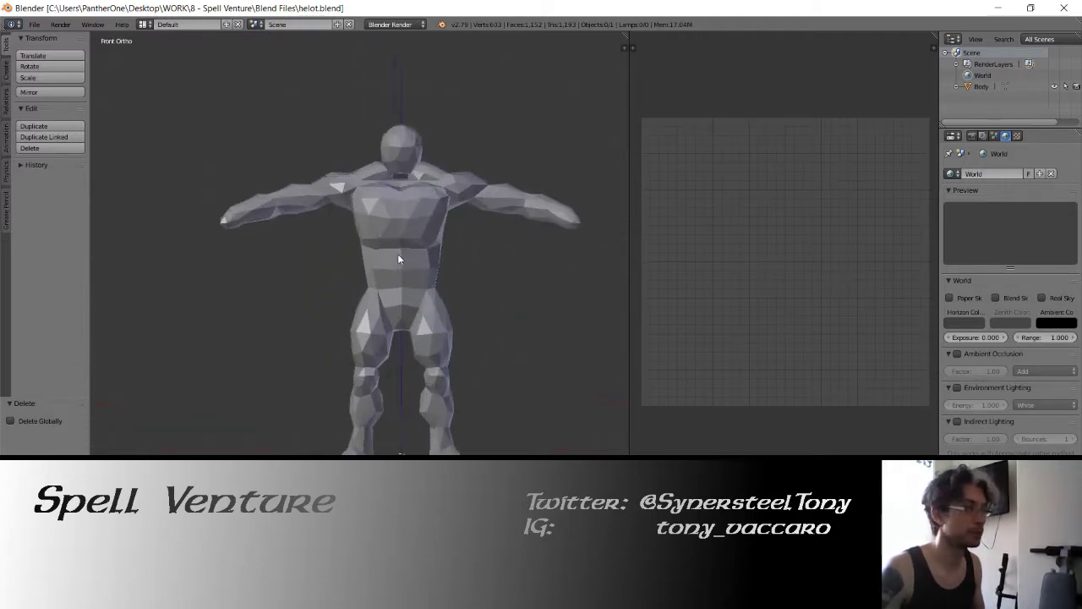
scroll(397, 254, "up", 1)
mouse_move(436, 272)
middle_mouse_down("shift")
mouse_move(369, 259)
mouse_move(437, 274)
mouse_move(309, 265)
middle_mouse_up("shift")
- Add a single armature bone at the character's feet
right_click(335, 256)
key("KP_1")
key("shift+a")
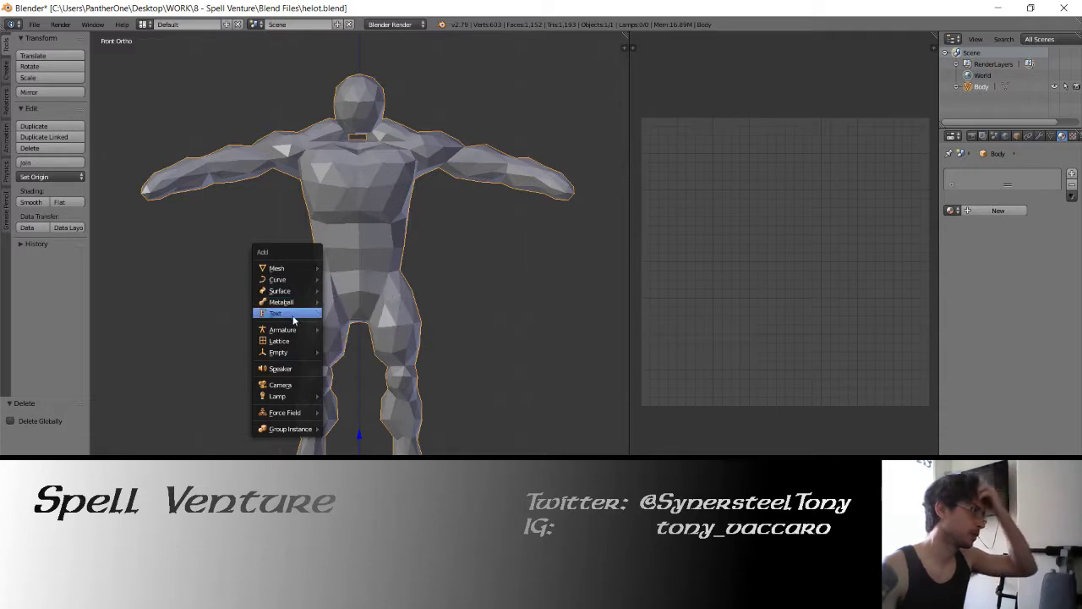
left_click(336, 328)
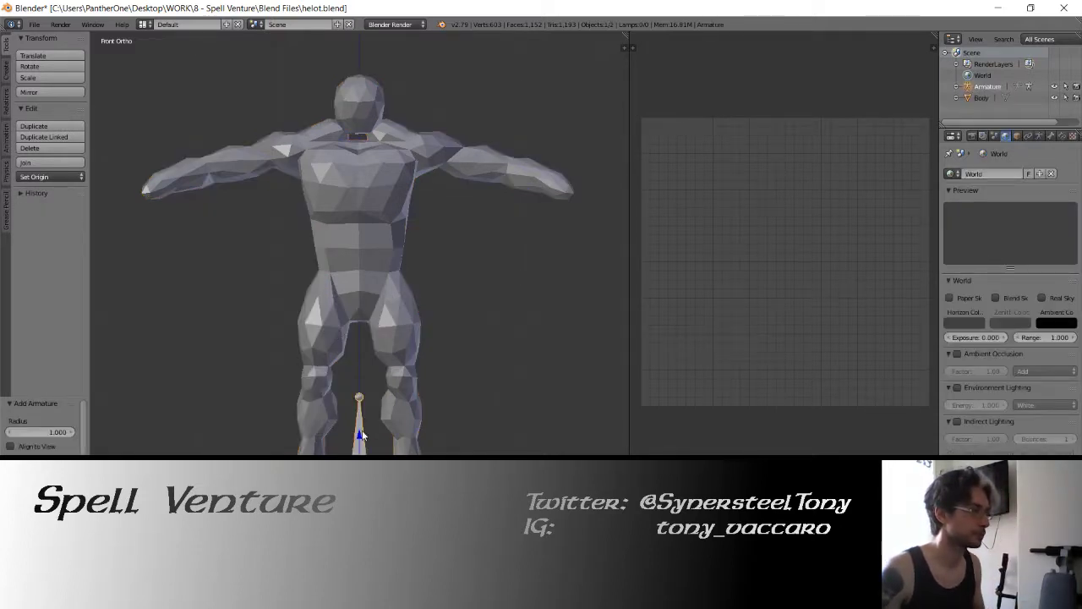
- Move the first bone up to the pelvis, shrink it, and show the body as wireframe
key("g")
key("z")
left_click(365, 272)
key("z")
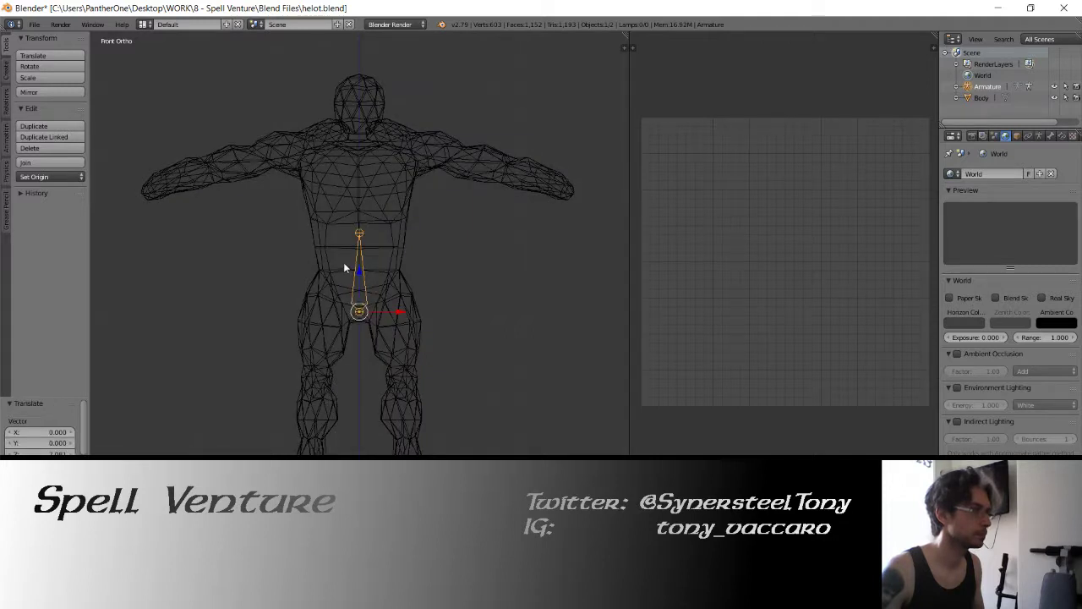
scroll(343, 253, "down", 1)
scroll(296, 253, "up", 2)
key("a")
key("s")
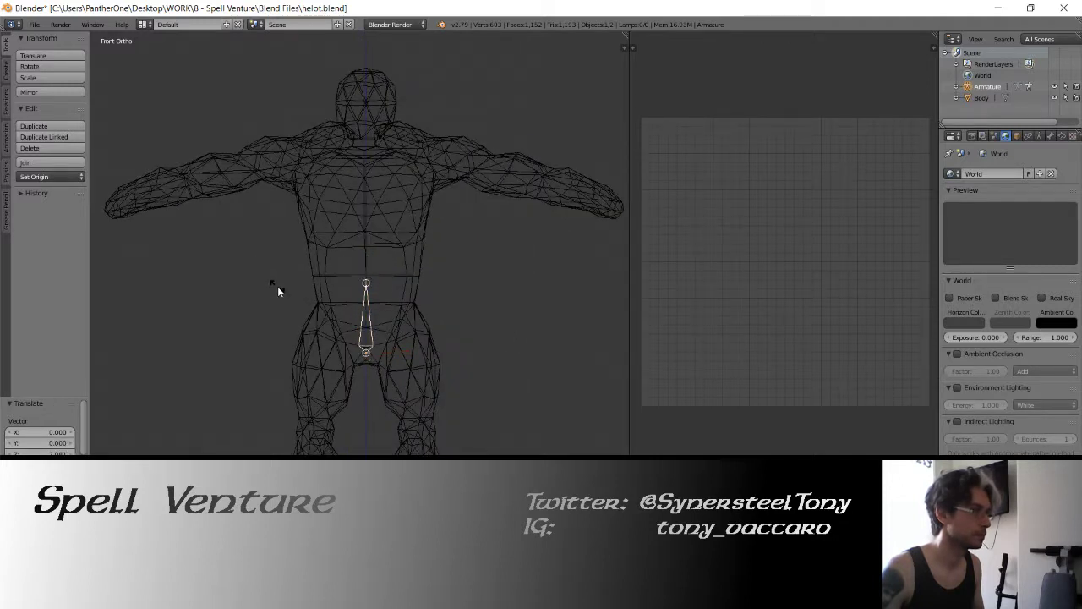
left_click(367, 314)
key("g")
key("z")
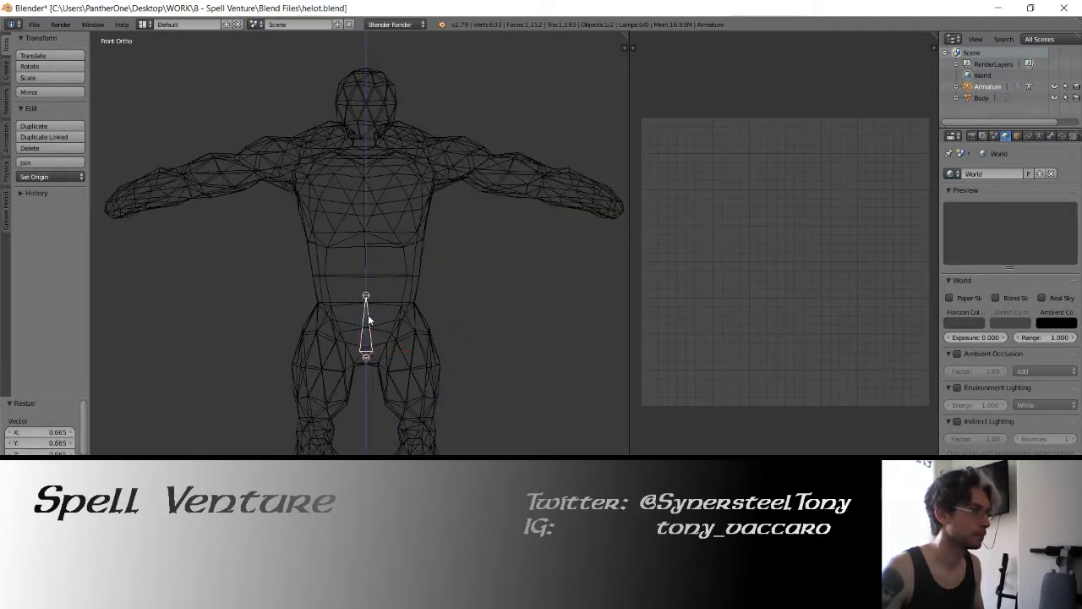
left_click(367, 320)
right_click(366, 297)
right_click(366, 297)
- In Edit Mode, extrude spine bones from the pelvis bone up past the waist
key("Tab")
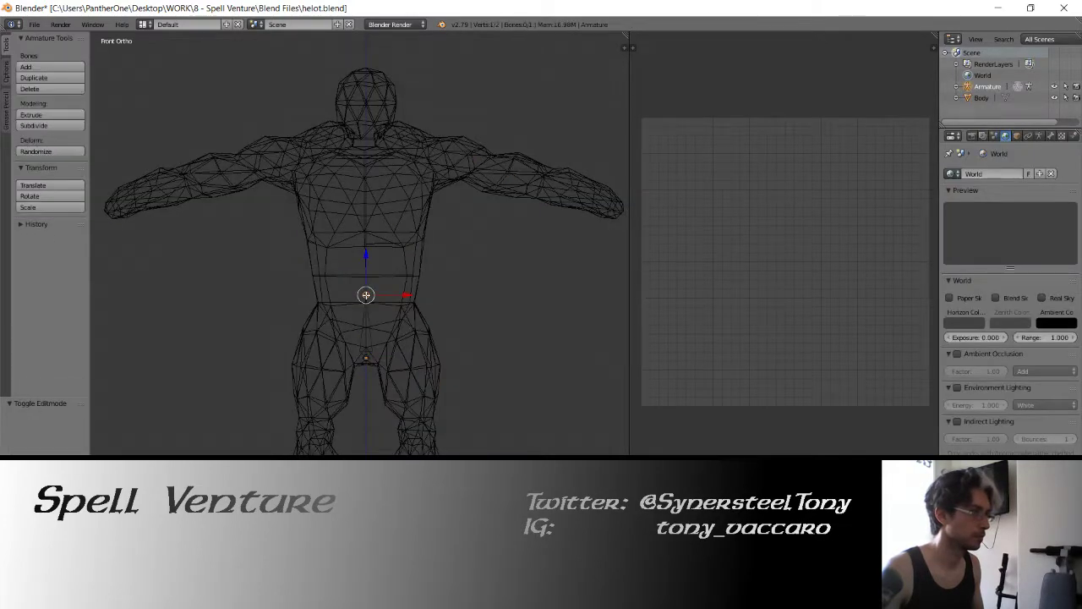
key("e")
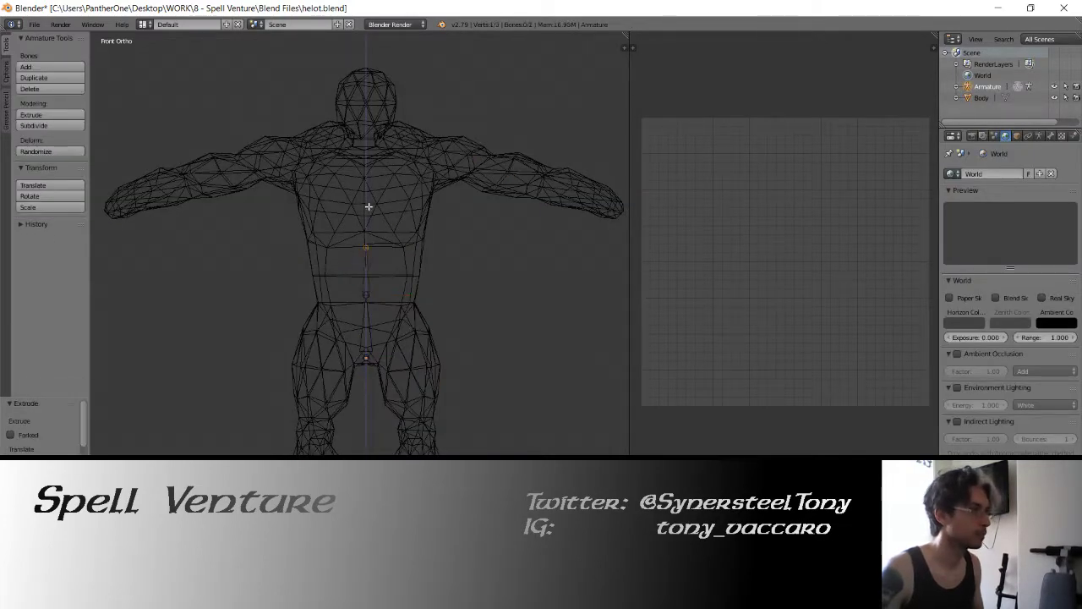
left_click(369, 199)
key("e")
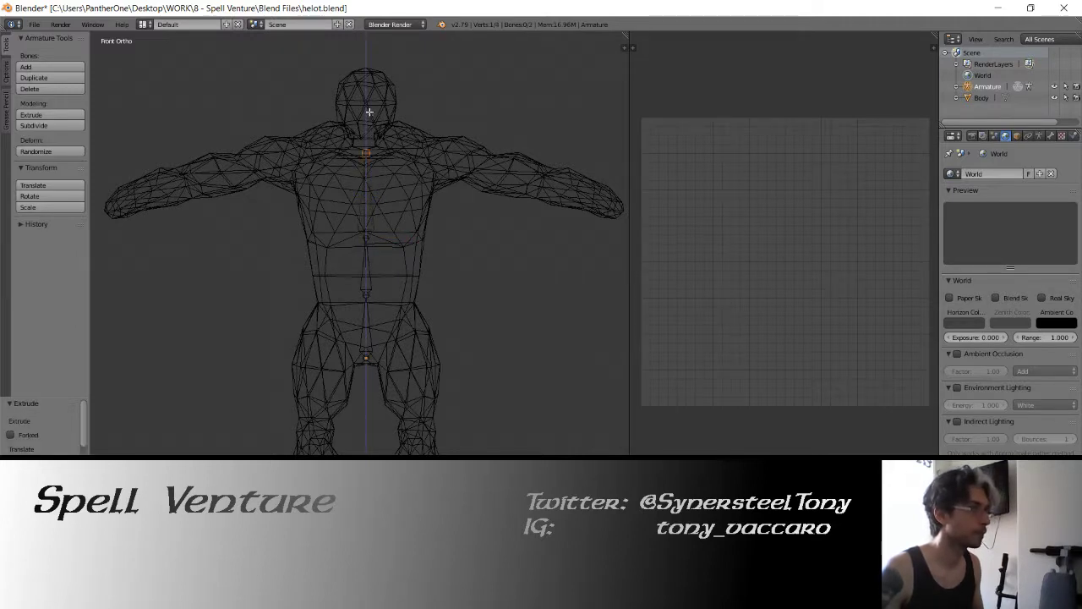
right_click(367, 198)
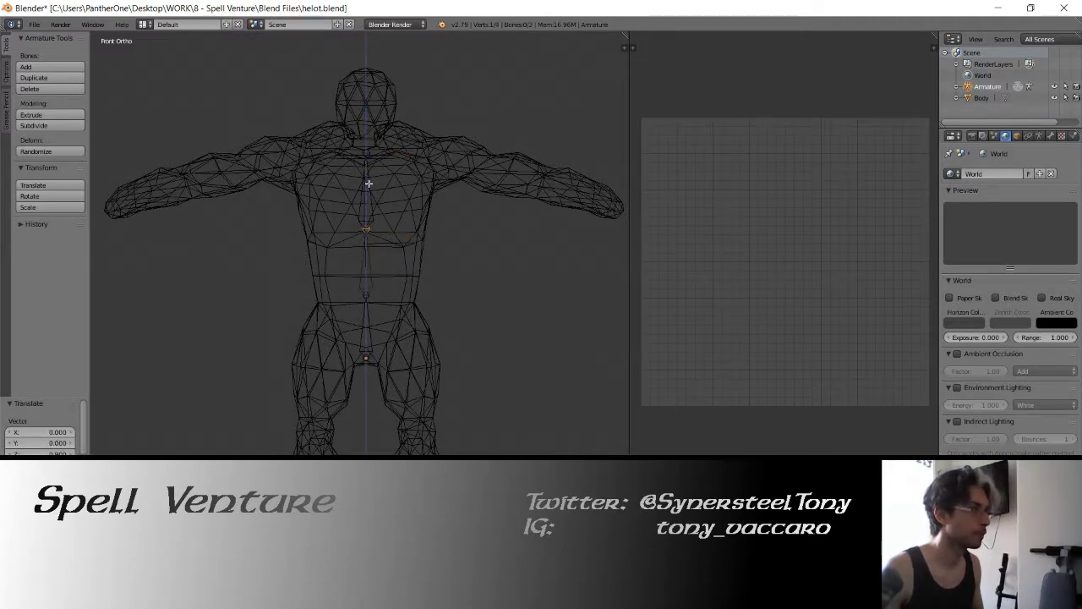
- Raise the joint at the base of the neck slightly along Z
right_click(365, 154)
mouse_move(362, 167)
middle_mouse_down("shift")
mouse_move(369, 260)
mouse_move(302, 241)
mouse_move(329, 241)
middle_mouse_up("shift")
scroll(370, 261, "up", 3)
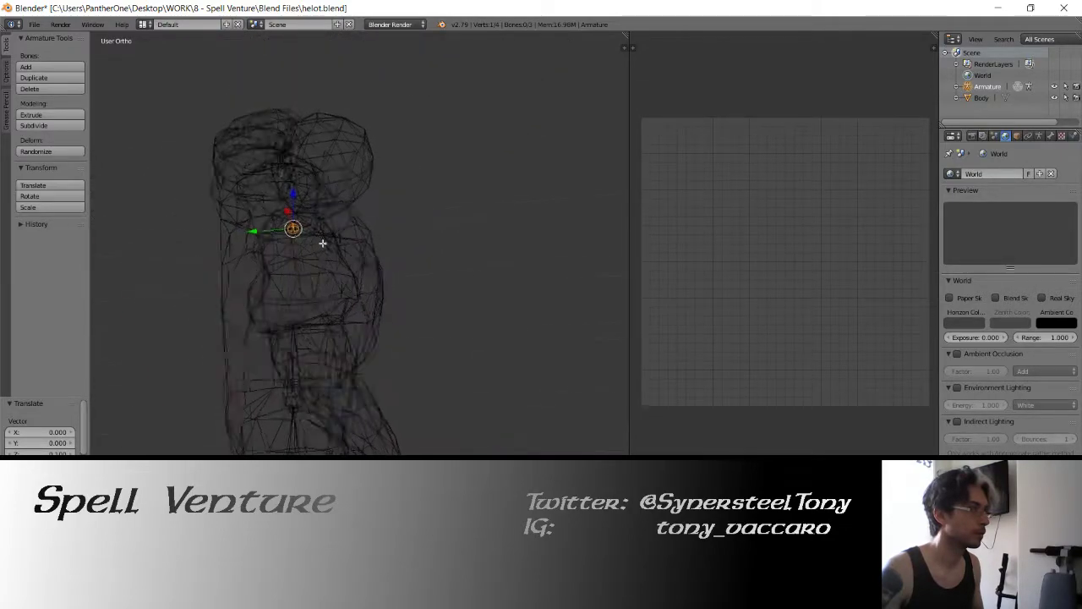
key("KP_1")
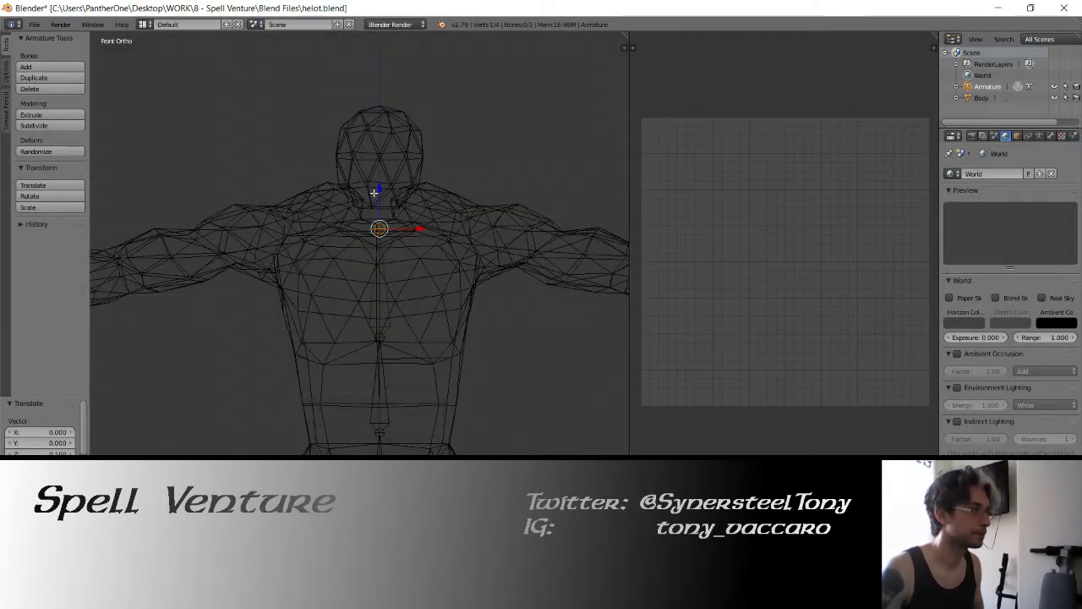
key("g")
key("z")
left_click(381, 186)
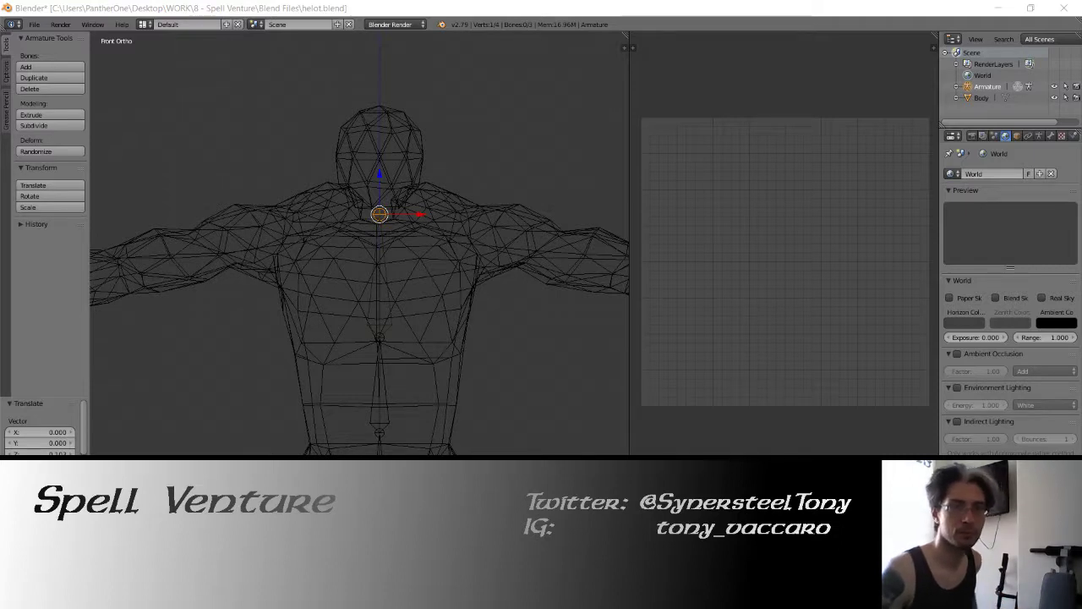
- Extrude a head bone along Z from the neck joint to the top of the skull
left_click(671, 96)
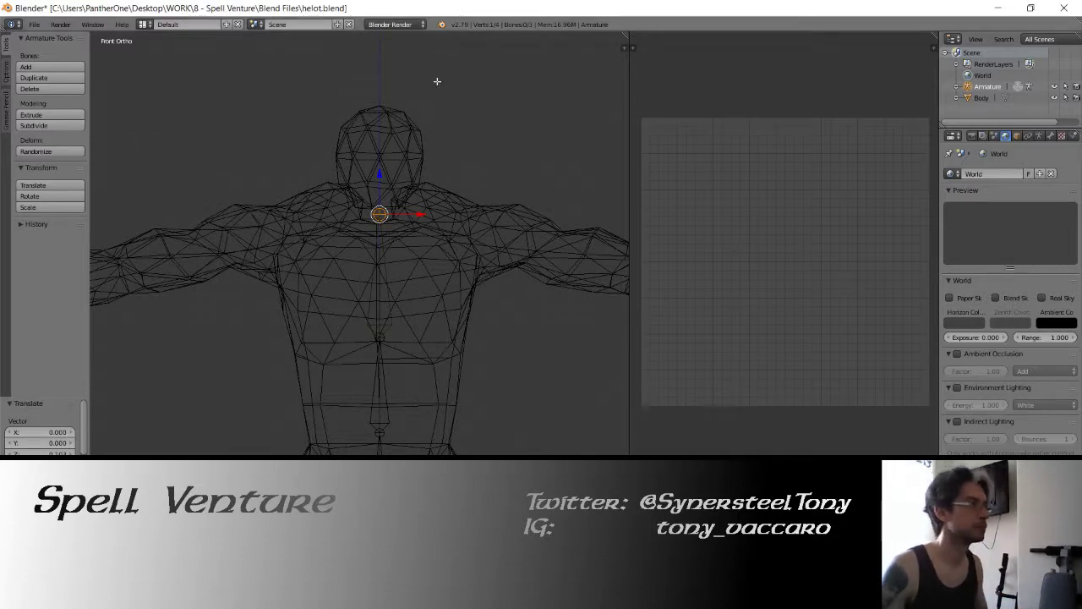
middle_click_drag(369, 240, 371, 239)
key("KP_1")
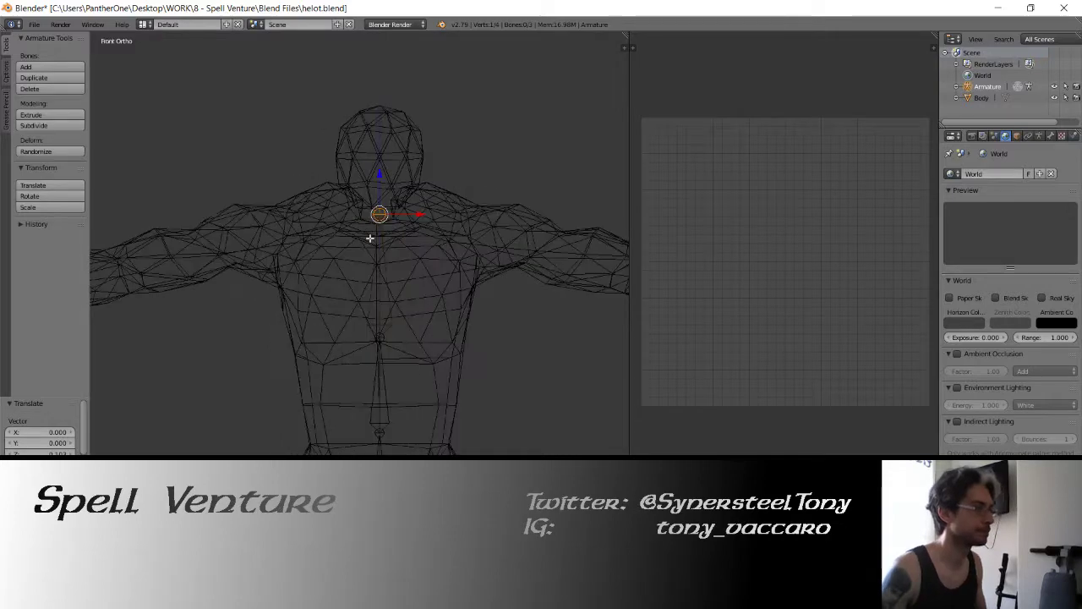
key("e")
key("z")
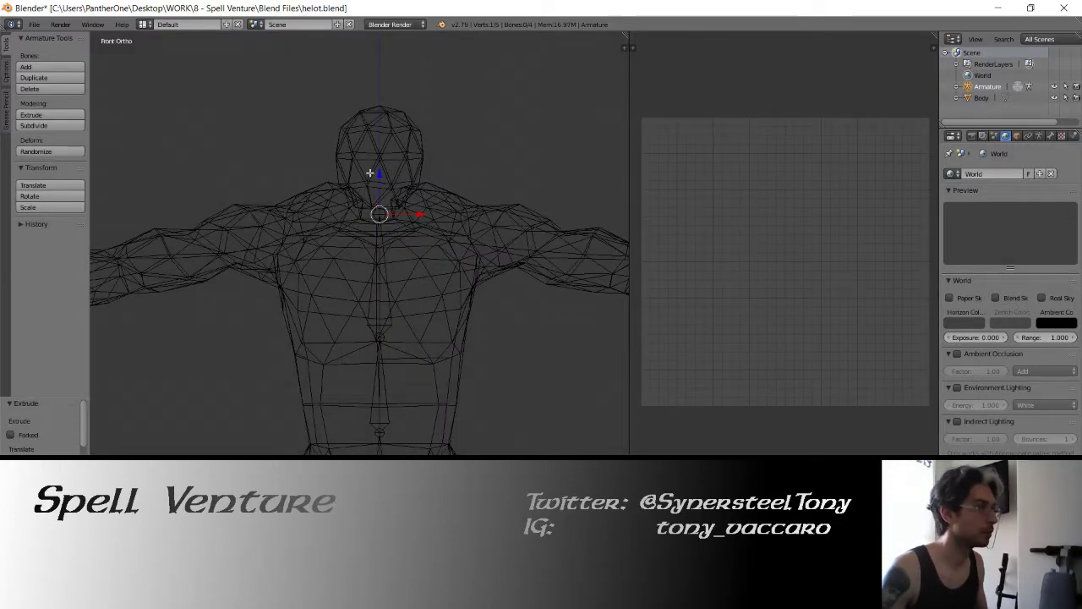
left_click(336, 122)
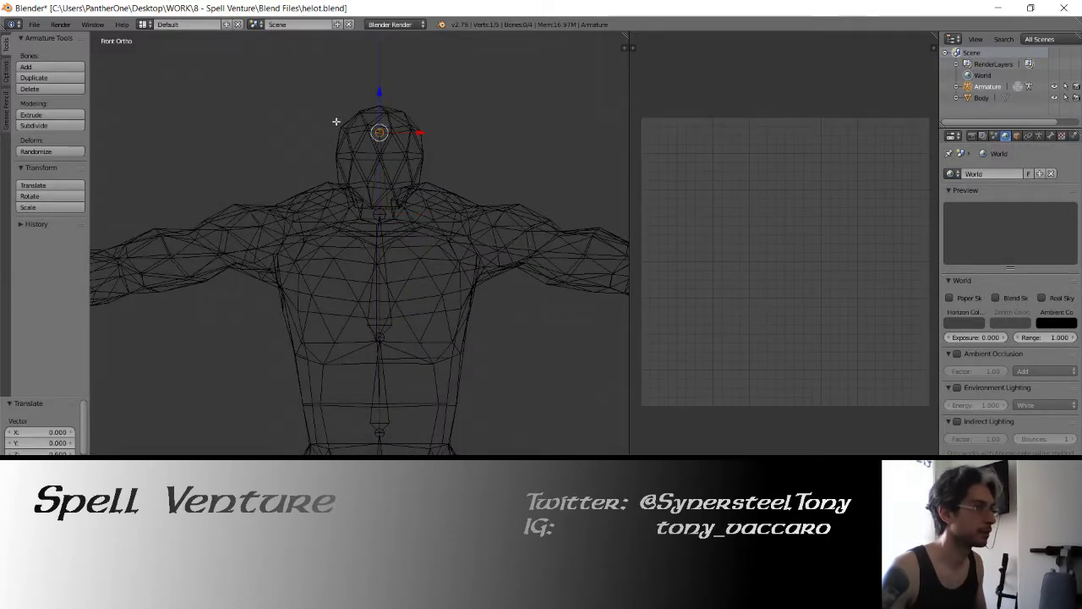
- Shift the head bone's joints along Y to match the head's side profile
middle_click_drag(336, 122, 350, 140)
key("g")
key("y")
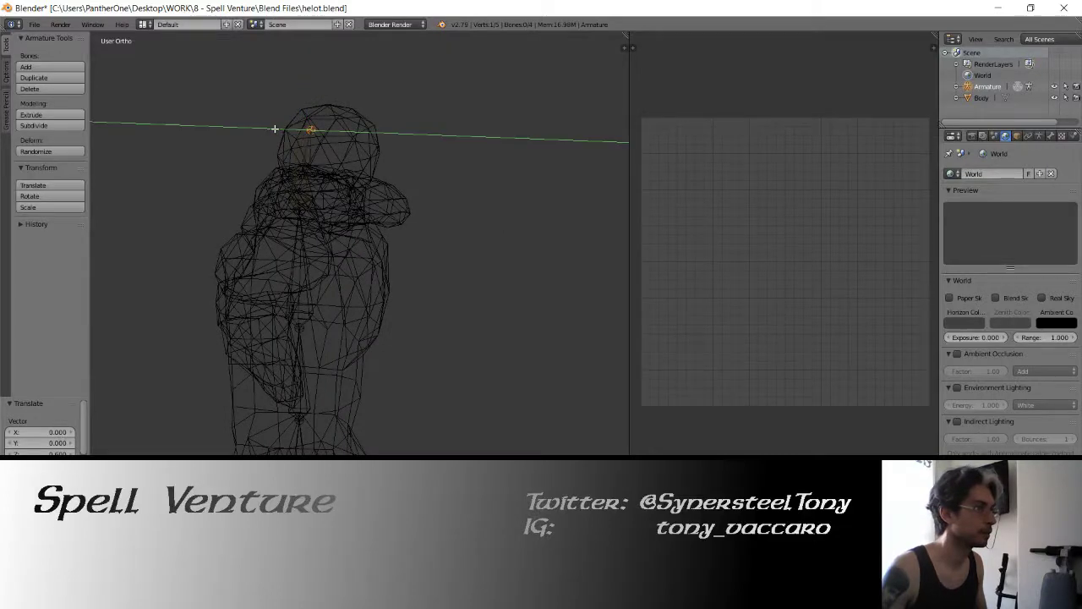
left_click(334, 131)
middle_click_drag(415, 159, 365, 172)
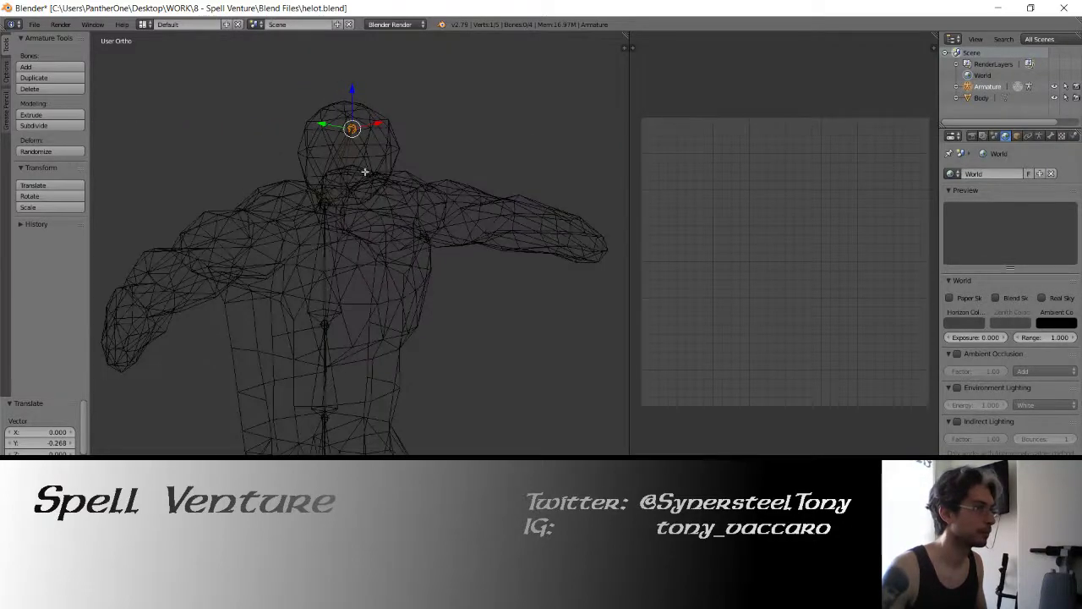
middle_click_drag(326, 202, 330, 199)
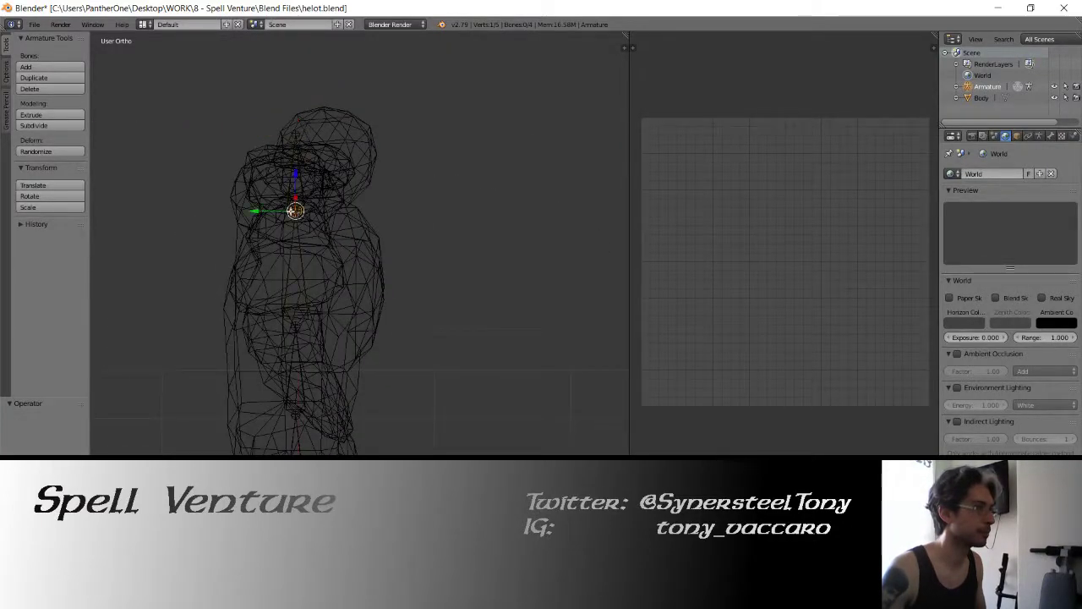
key("g")
key("y")
left_click(312, 210)
- Move the head tip -0.248 along Y inside the skull and return to front view
right_click(295, 135)
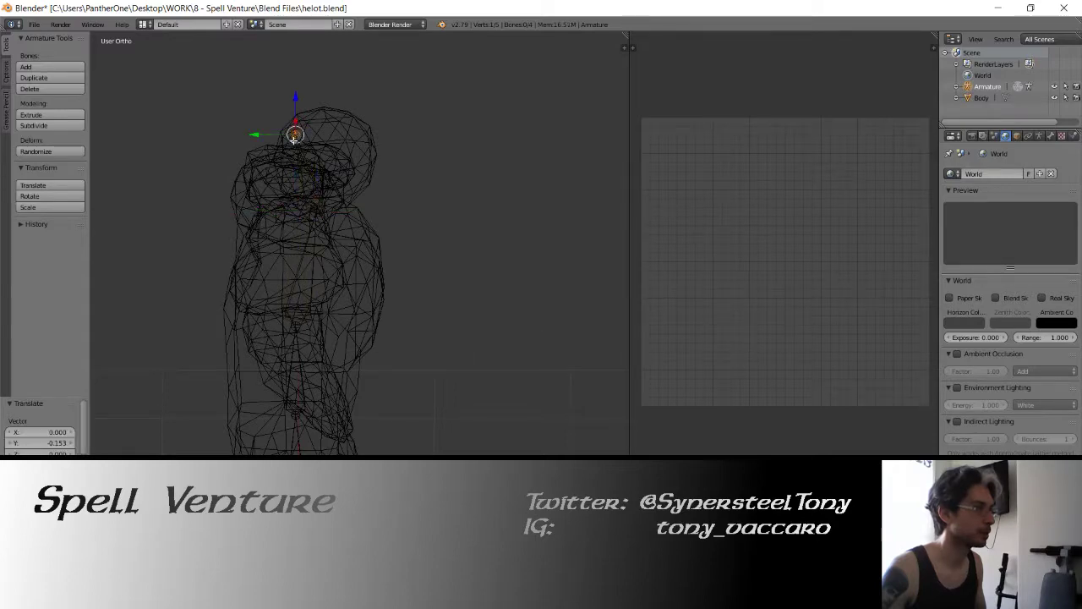
key("g")
key("y")
left_click(333, 134)
mouse_move(333, 134)
middle_mouse_down()
mouse_move(503, 154)
mouse_move(405, 141)
middle_mouse_up()
key("KP_1")
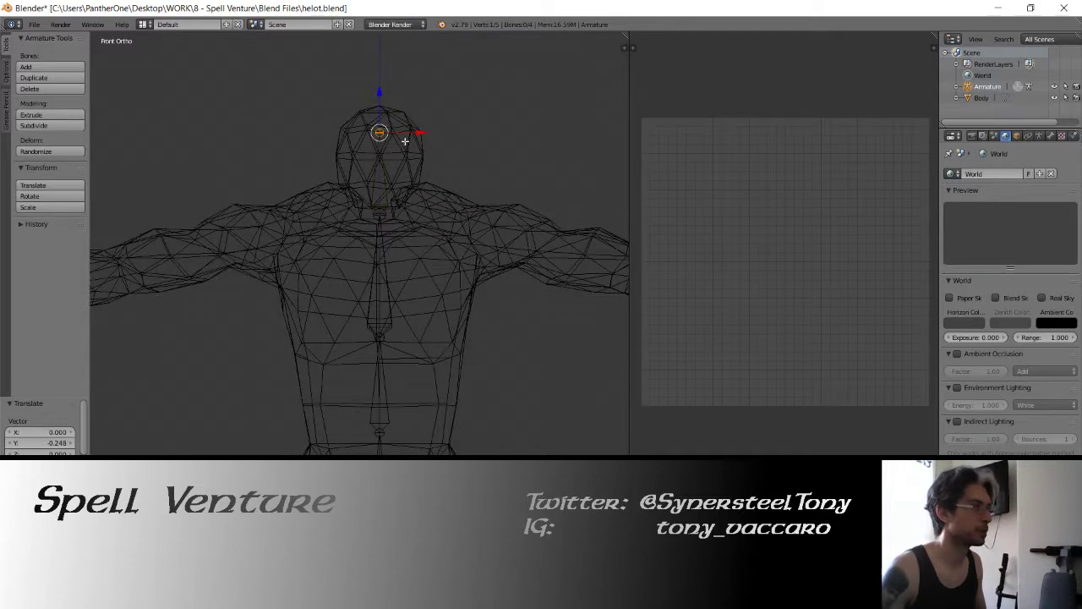
middle_click_drag(380, 218, 375, 175, "shift")
- Extrude bones sideways along X from the neck joint toward the left shoulder
right_click(375, 171)
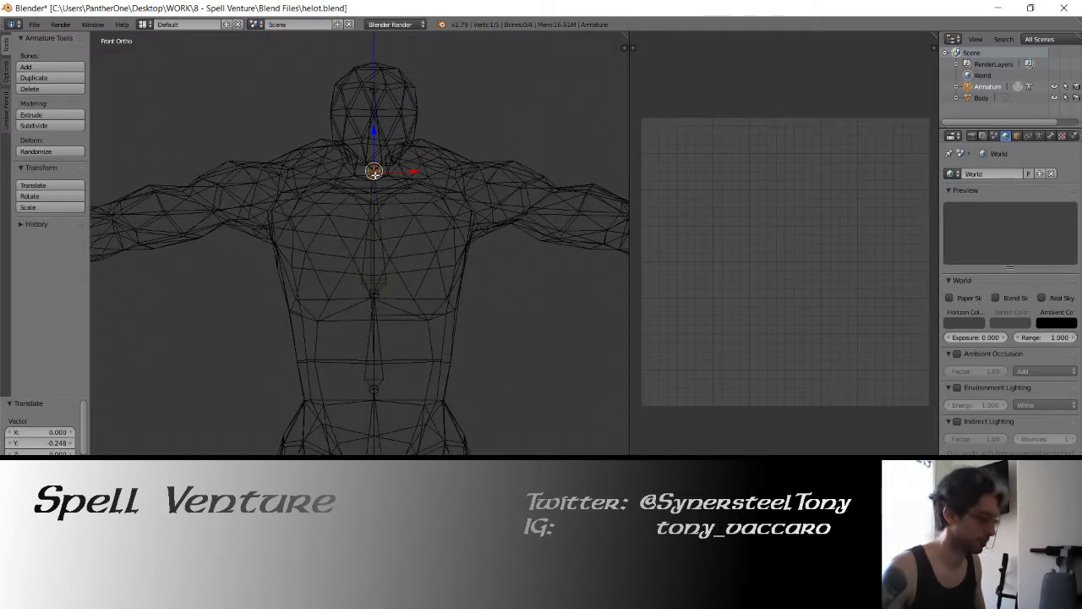
key("e")
key("x")
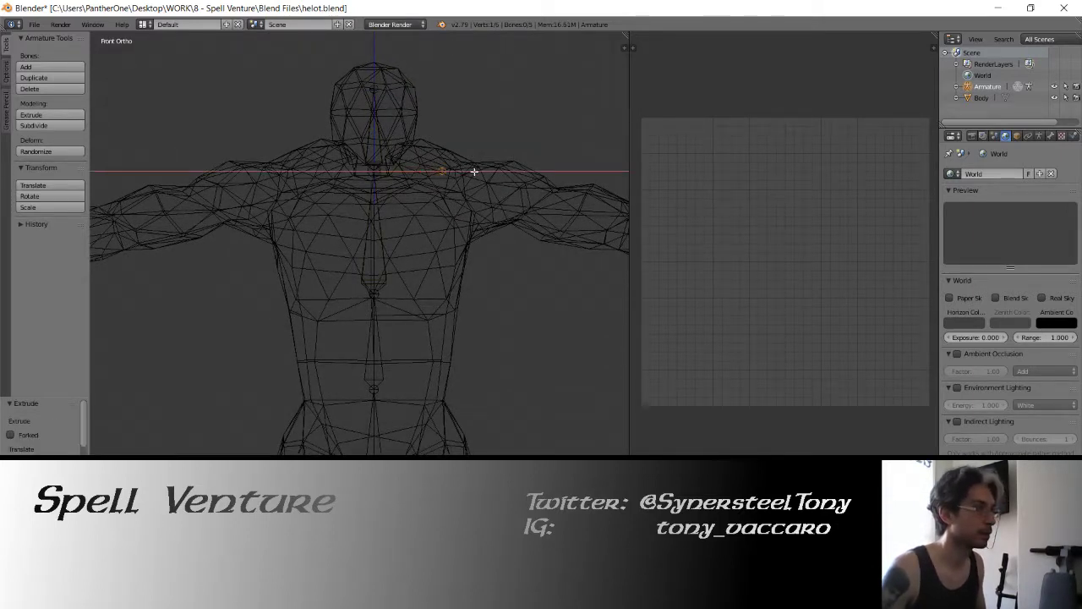
key("Return")
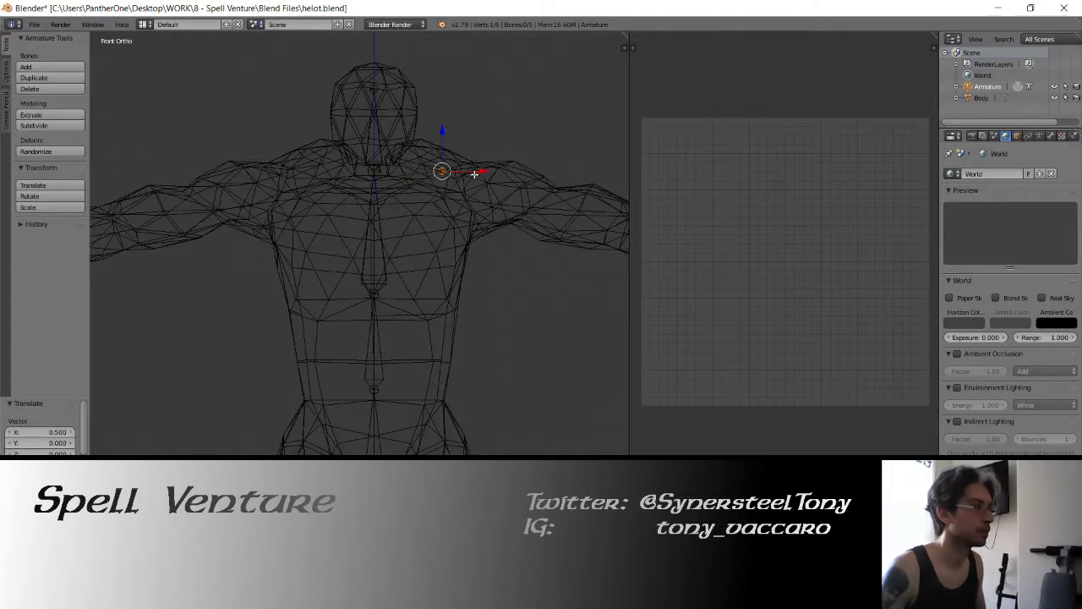
middle_click_drag(475, 173, 460, 221, "shift")
right_click(358, 219)
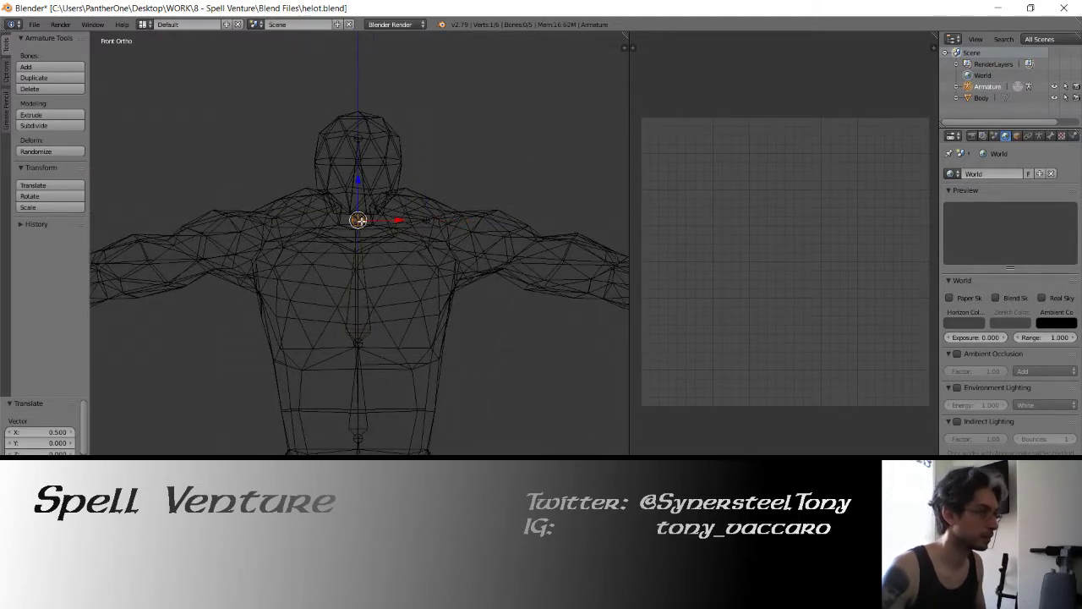
key("e")
key("x")
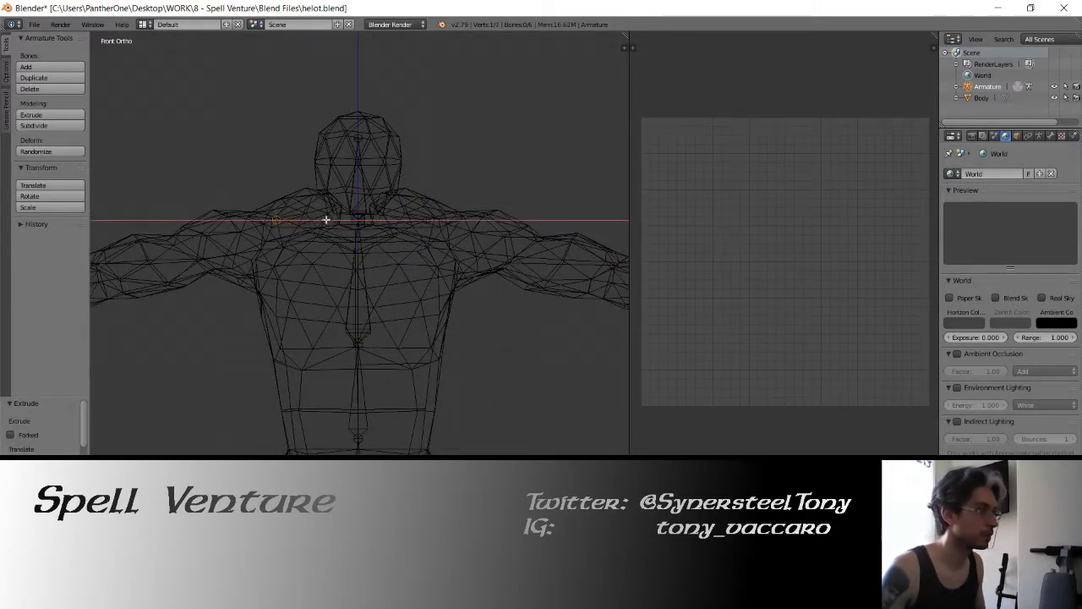
key("Return")
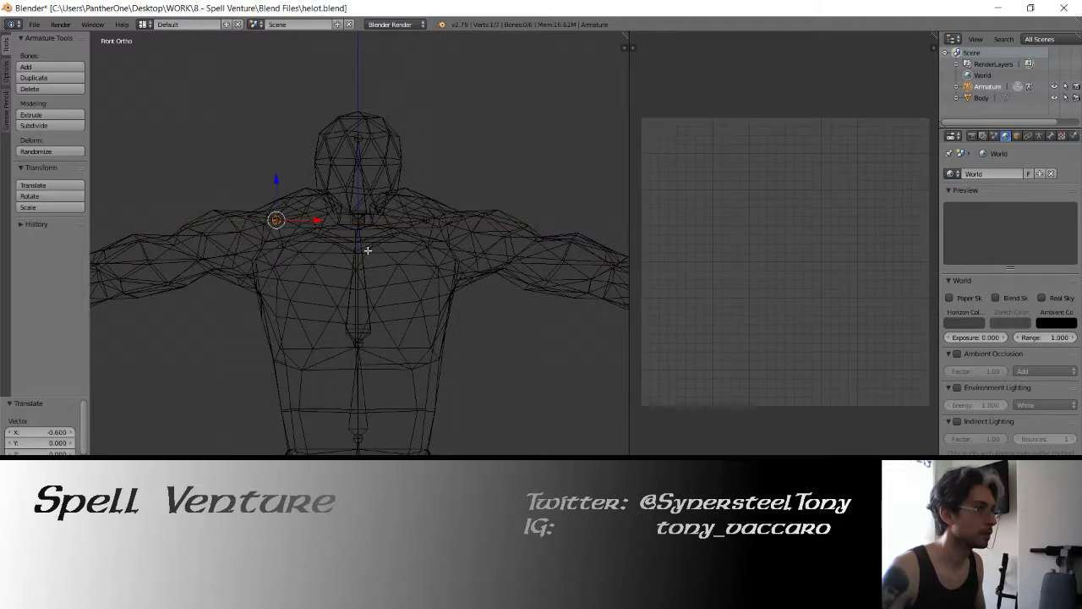
- Slide a right-side joint along X, then deselect all bones
right_click(424, 223)
key("g")
key("x")
key("Return")
key("a")
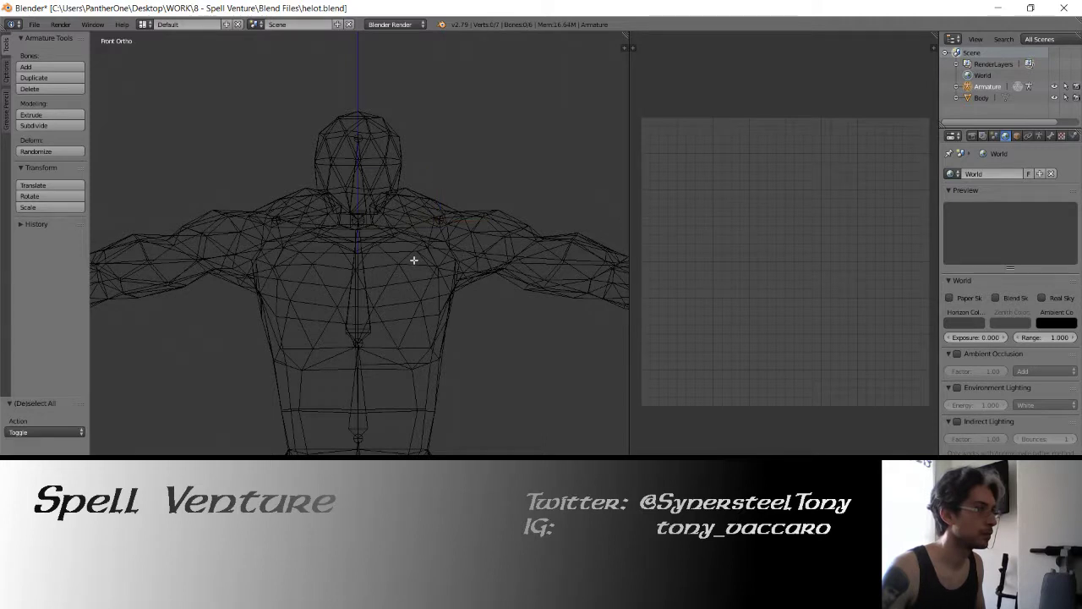
- Extrude the left shoulder bone along X to -0.400
right_click(279, 220)
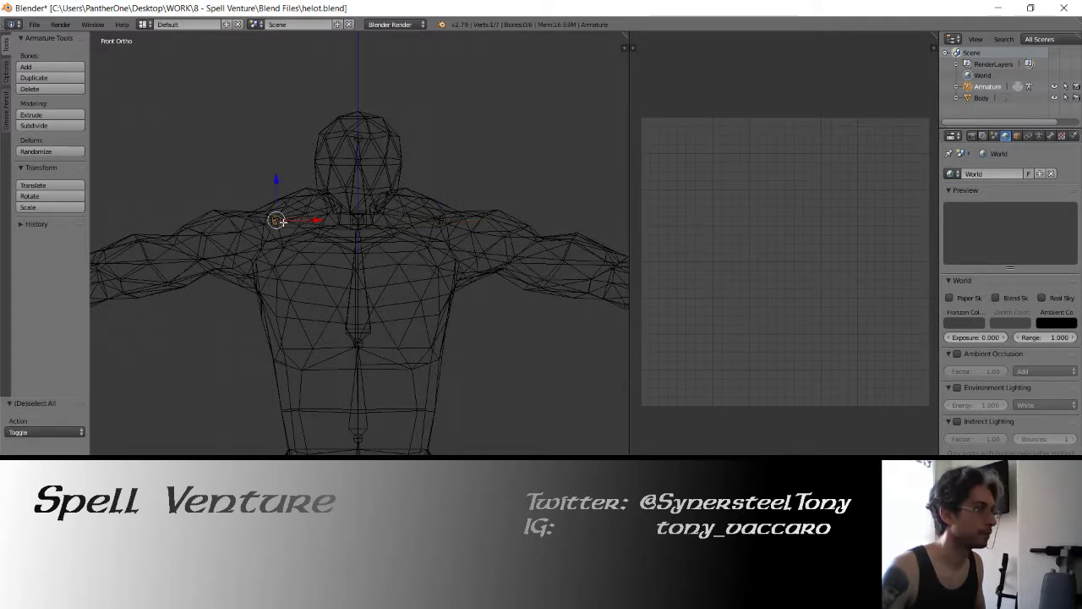
middle_click_drag(279, 220, 404, 219, "shift")
key("e")
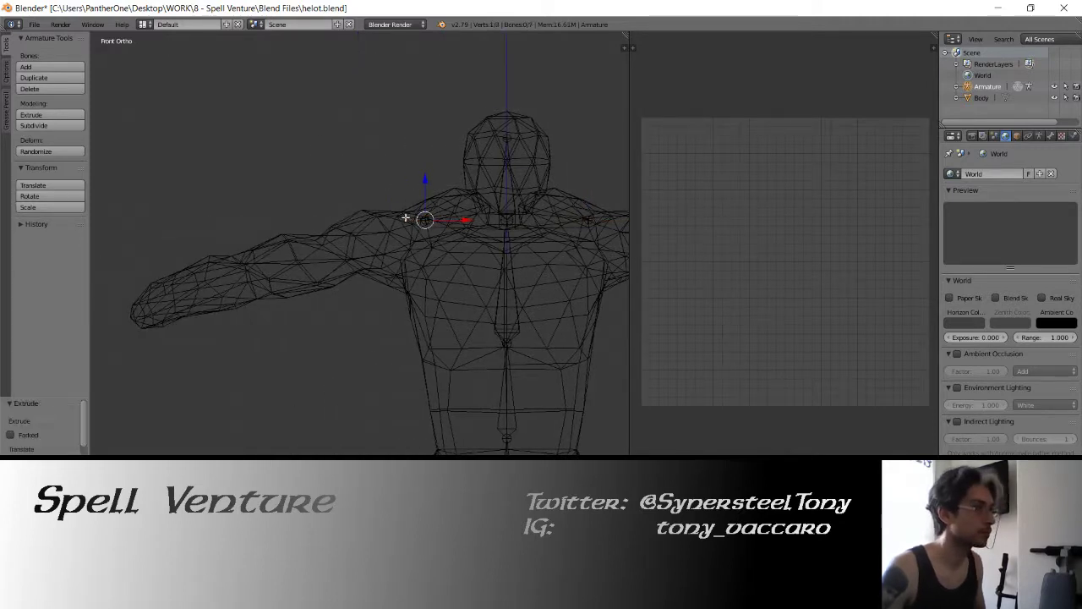
key("x")
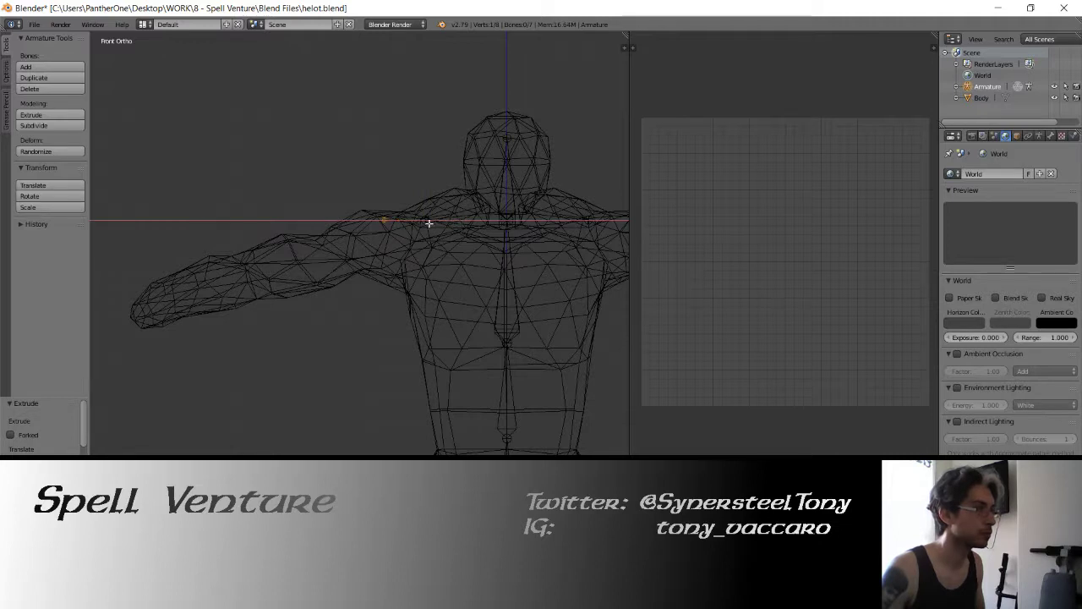
left_click(408, 224)
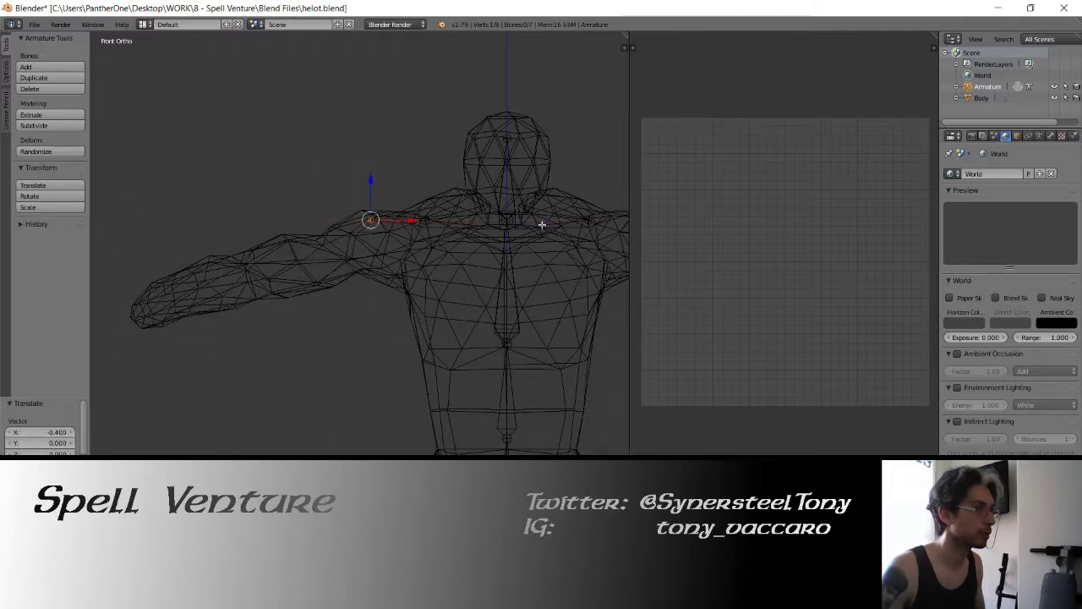
middle_click_drag(543, 224, 431, 226, "shift")
- Extrude the right shoulder bone from the neck base along X to 0.400
right_click(443, 219)
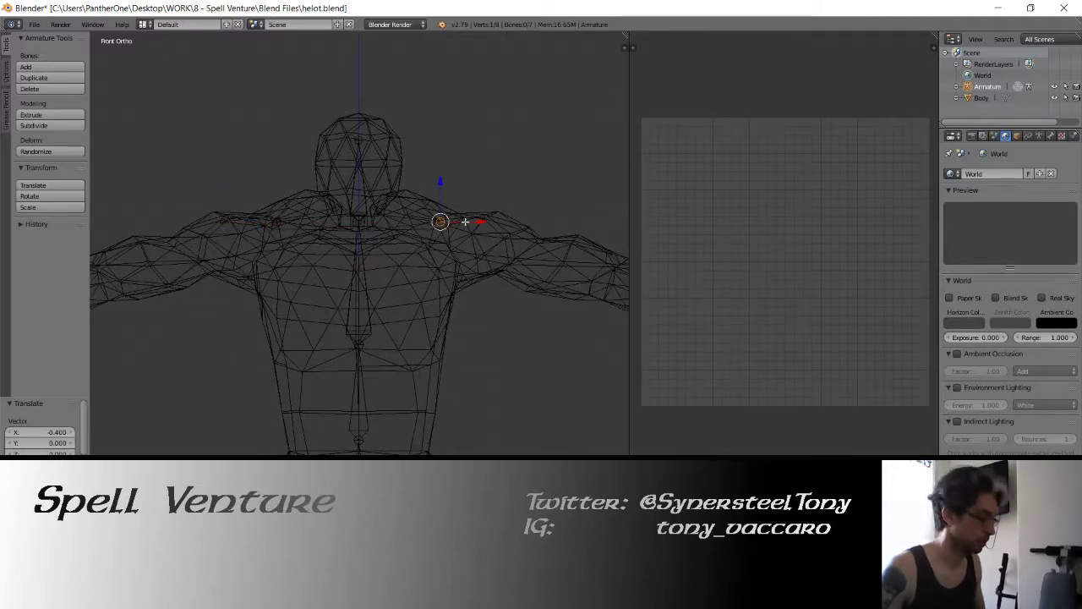
key("e")
right_click(482, 222)
key("x")
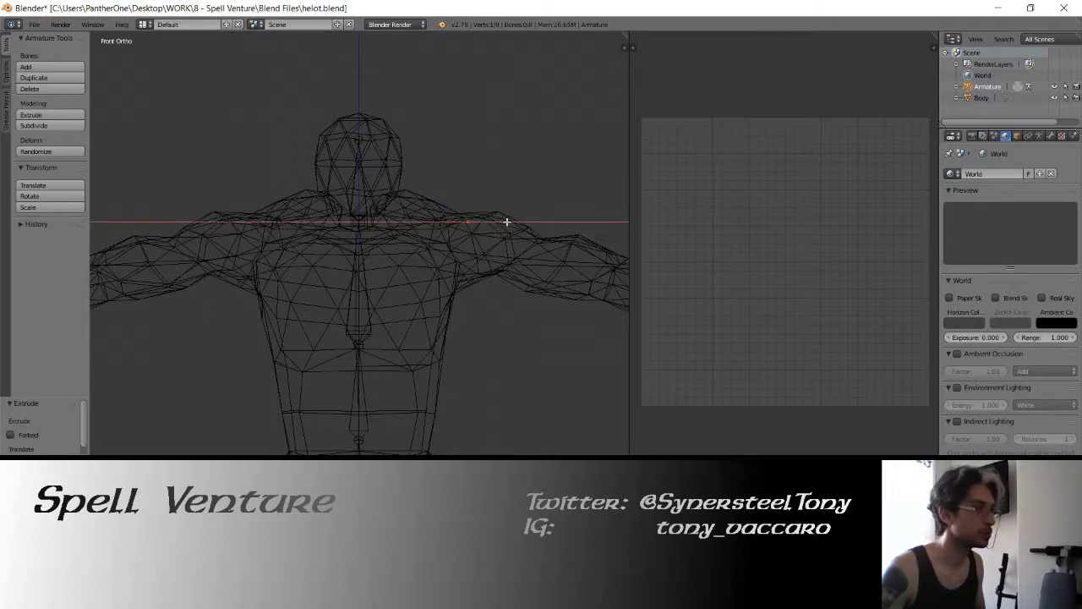
left_click(532, 221)
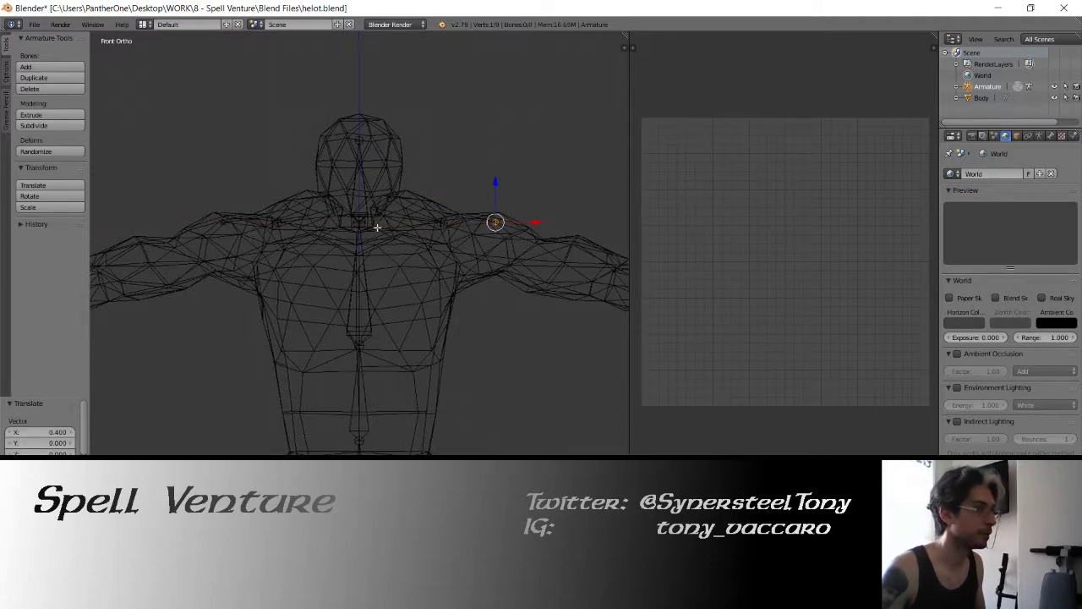
middle_click_drag(221, 233, 249, 218, "shift")
- Move the selected shoulder joint vertically and check its depth from the top view
key("g")
key("z")
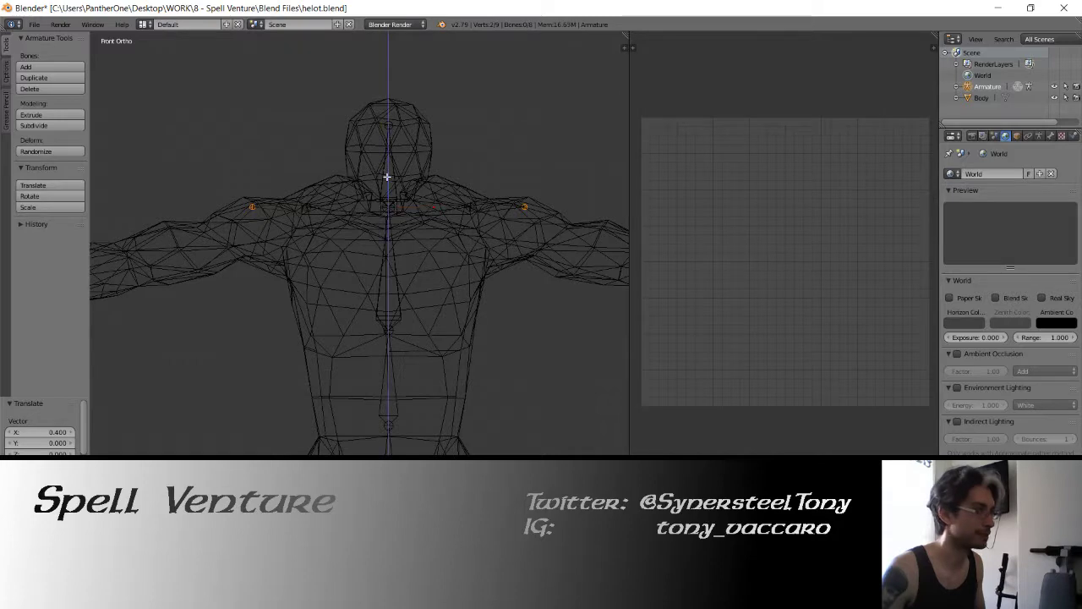
left_click(386, 179)
middle_click_drag(387, 179, 402, 228)
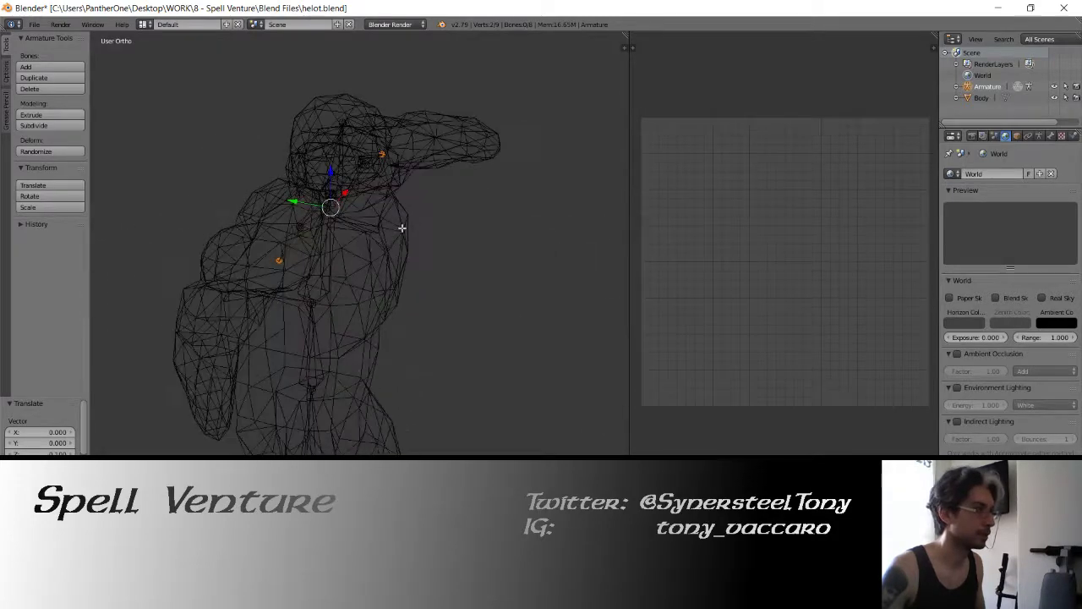
key("KP_7")
middle_click_drag(320, 239, 311, 196)
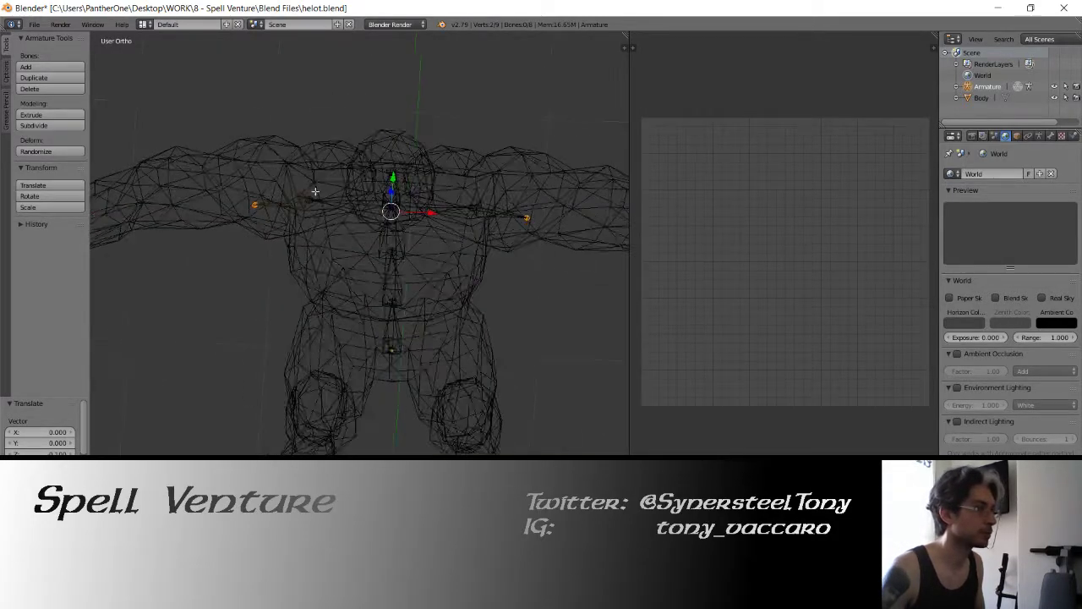
- Move both shoulder bones back by 0.200 in Top view
right_click(304, 201)
right_click(476, 211, "shift")
key("KP_7")
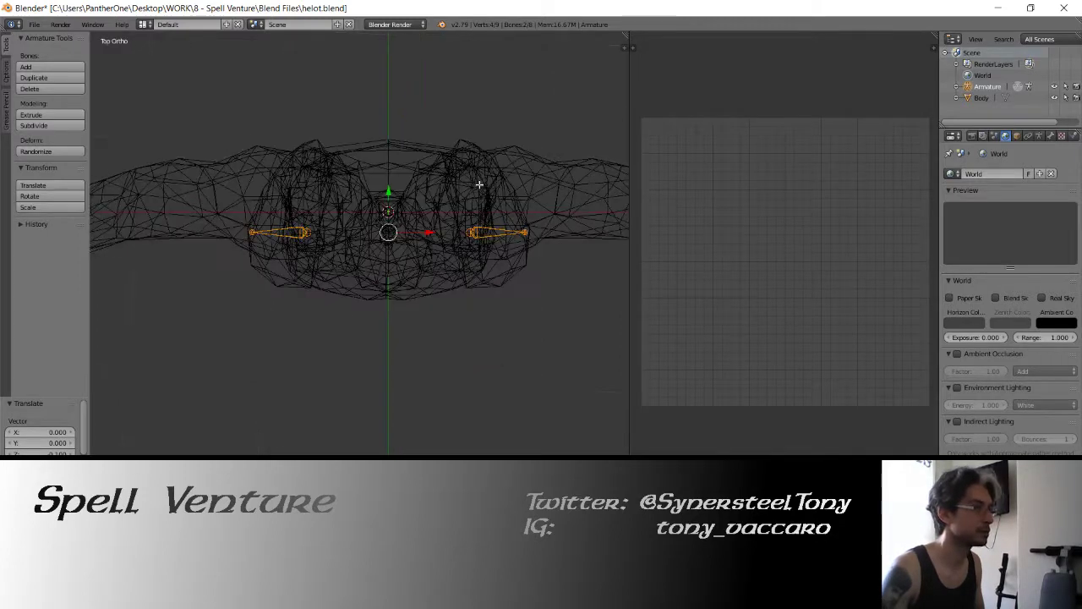
key("g")
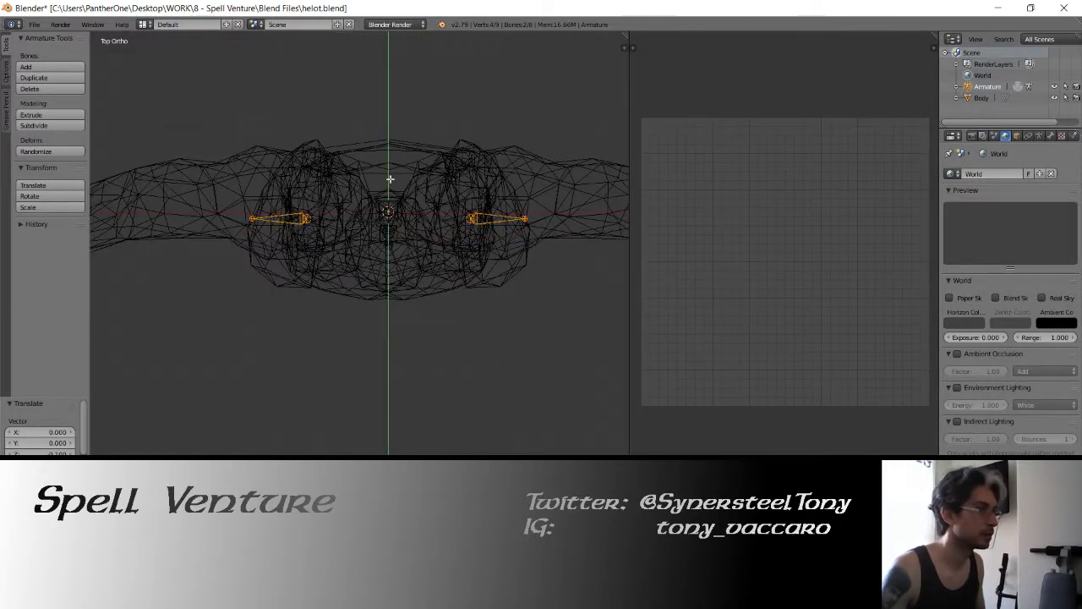
left_click(391, 165)
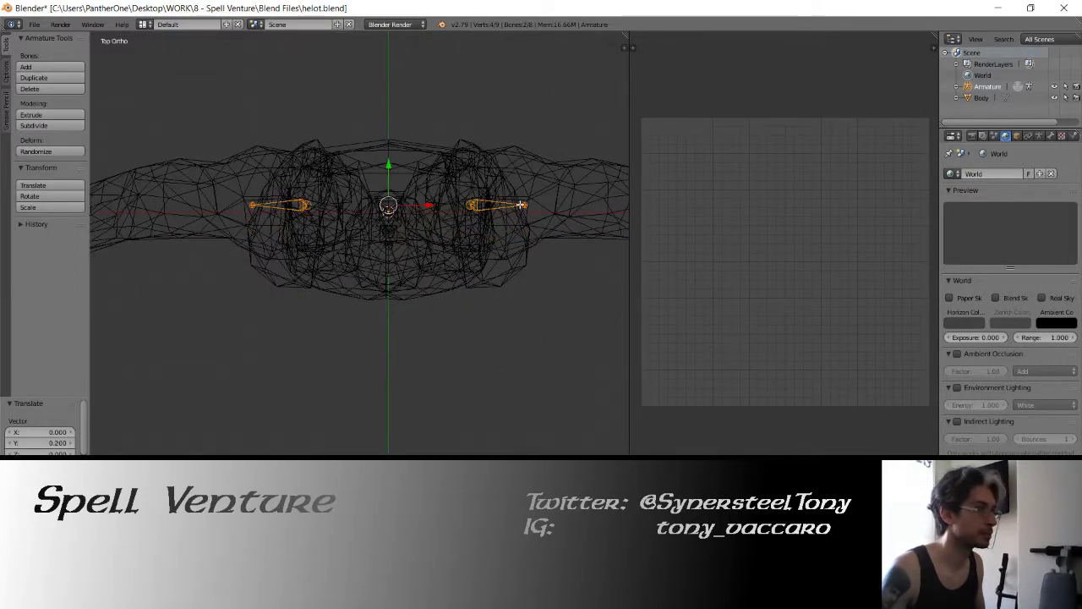
- Push both outer shoulder joints backward and slightly lower, checking in Front view
right_click(522, 204)
right_click(252, 206, "shift")
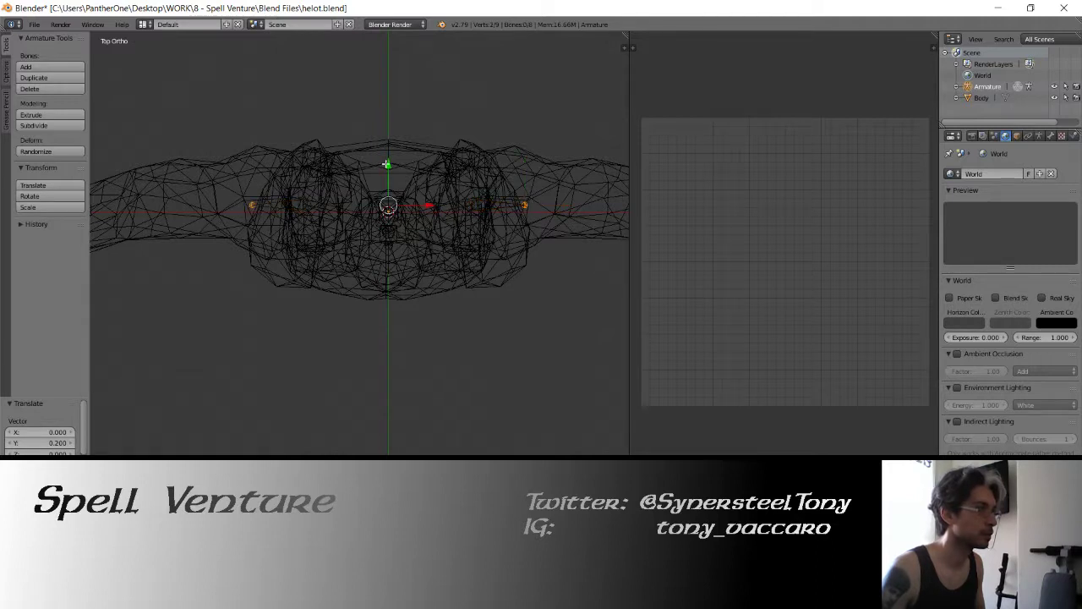
left_click_drag(387, 164, 387, 160)
middle_click_drag(358, 241, 370, 177)
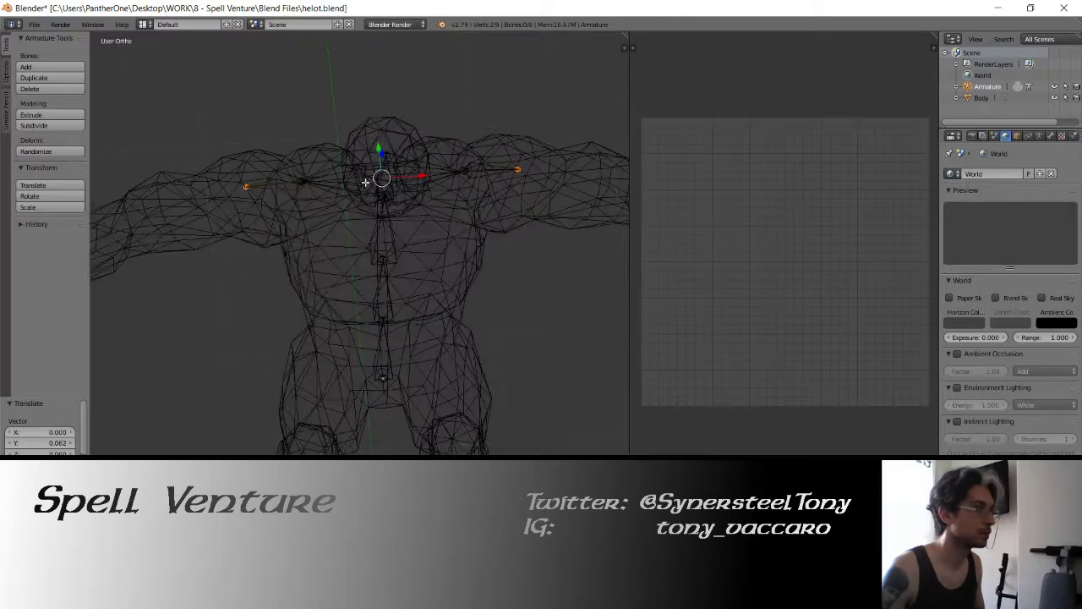
key("KP_1")
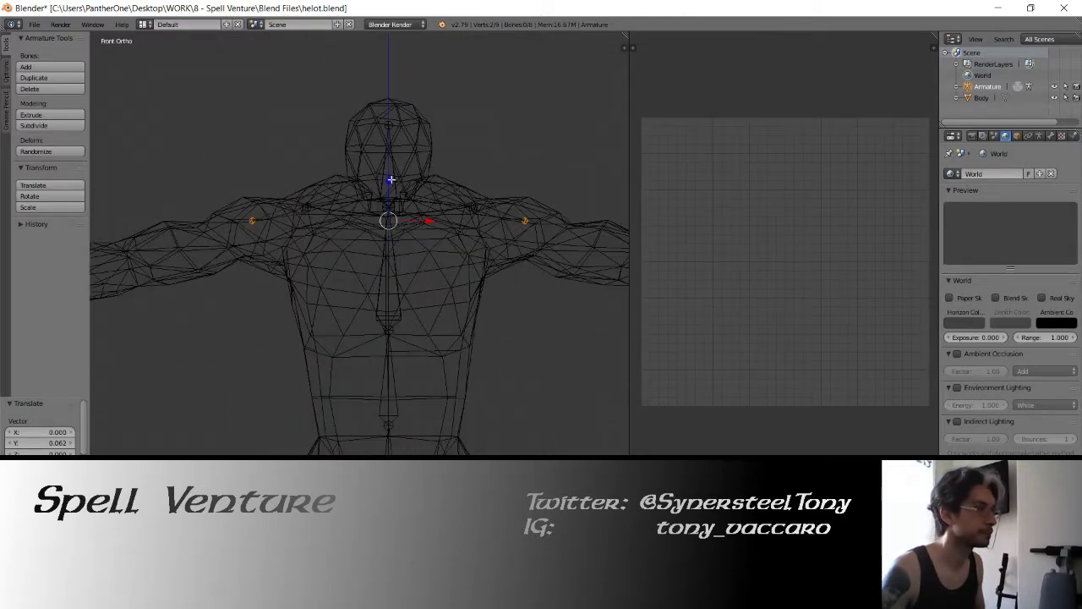
left_click_drag(391, 179, 388, 187)
right_click(398, 210)
right_click(306, 207, "shift")
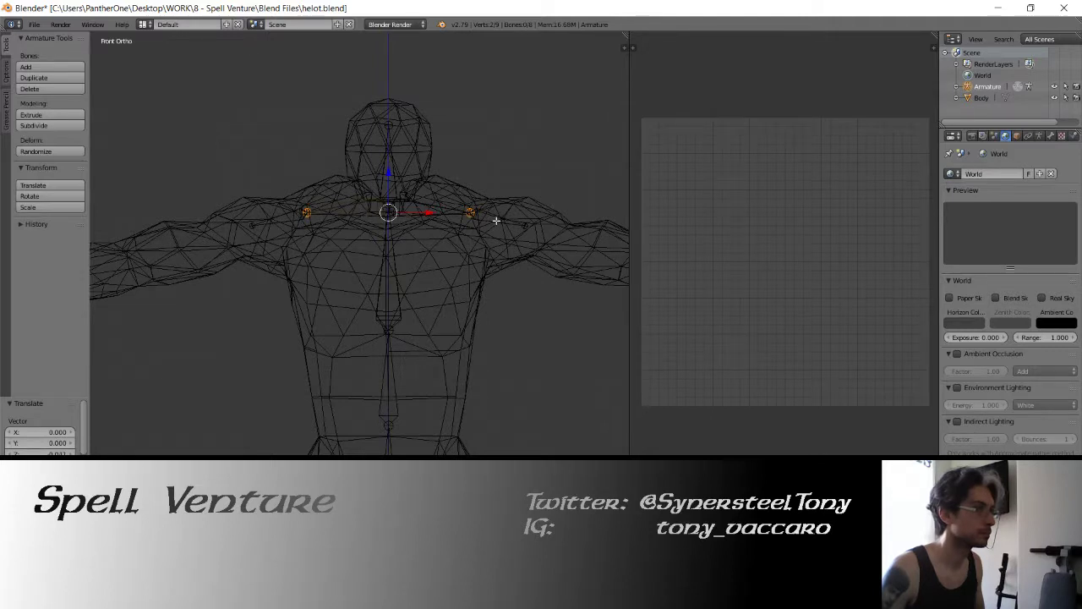
- Extrude the left upper arm bone along X to -0.900
right_click(253, 227)
middle_click_drag(253, 227, 386, 207, "shift")
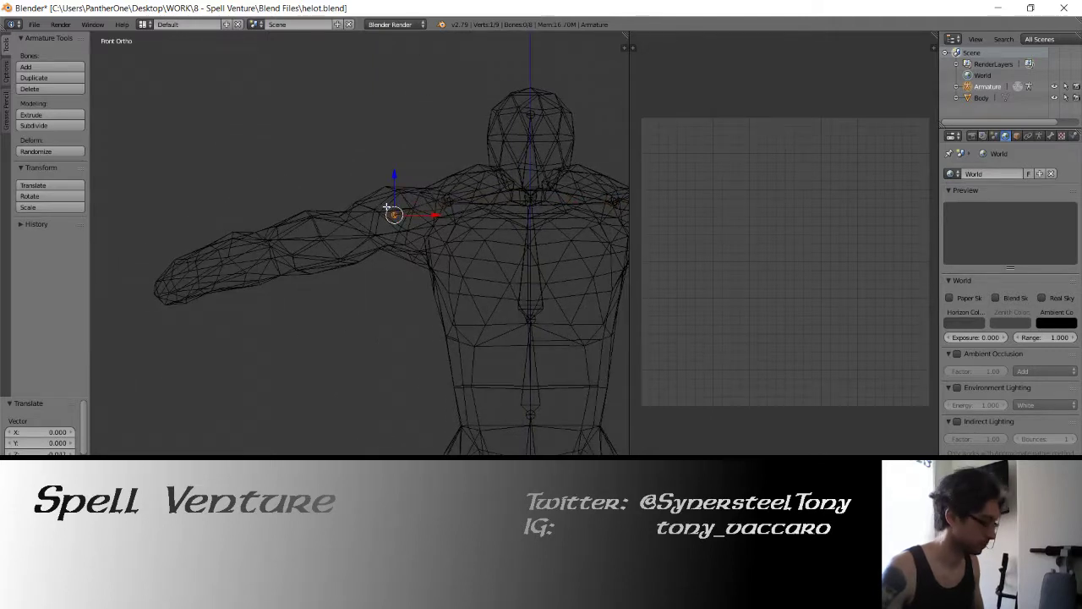
key("e")
key("x")
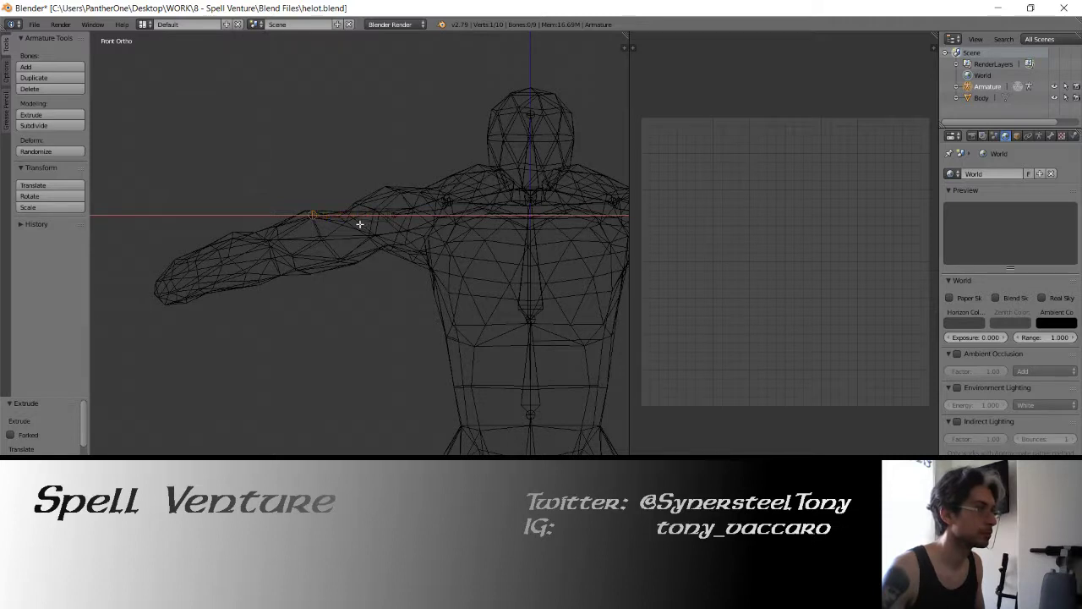
left_click(312, 226)
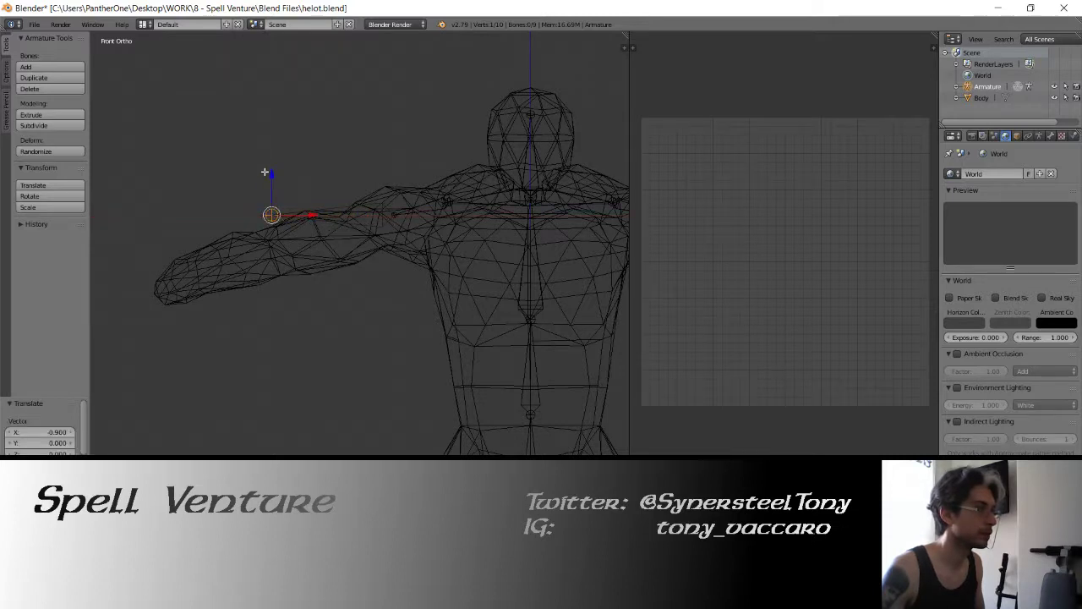
middle_click_drag(490, 203, 353, 203, "shift")
- Extrude the right upper arm bone along X to 0.900
right_click(464, 211)
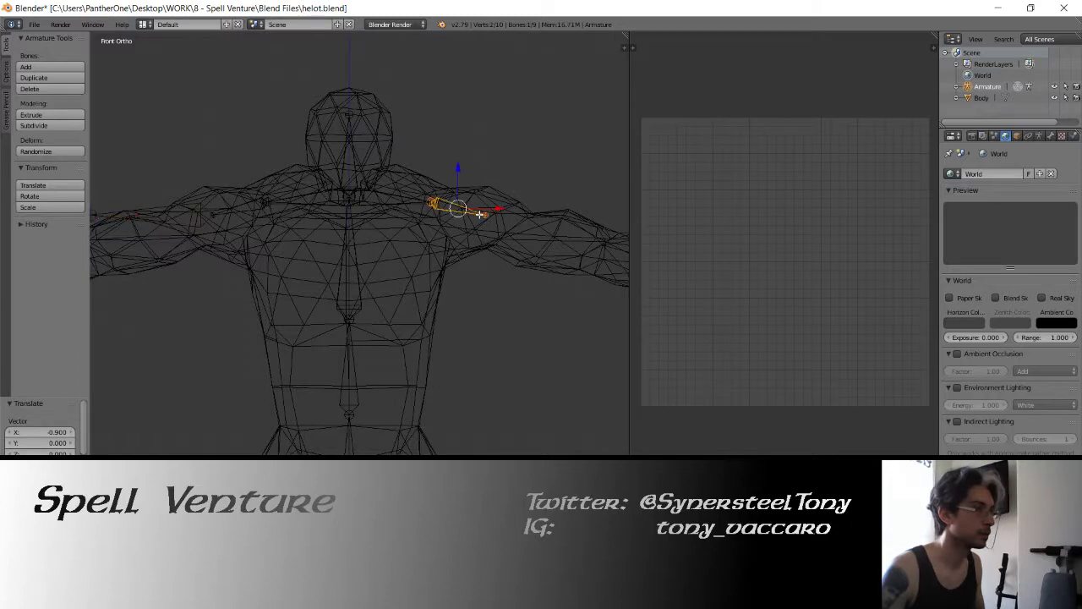
middle_click_drag(485, 214, 390, 215, "shift")
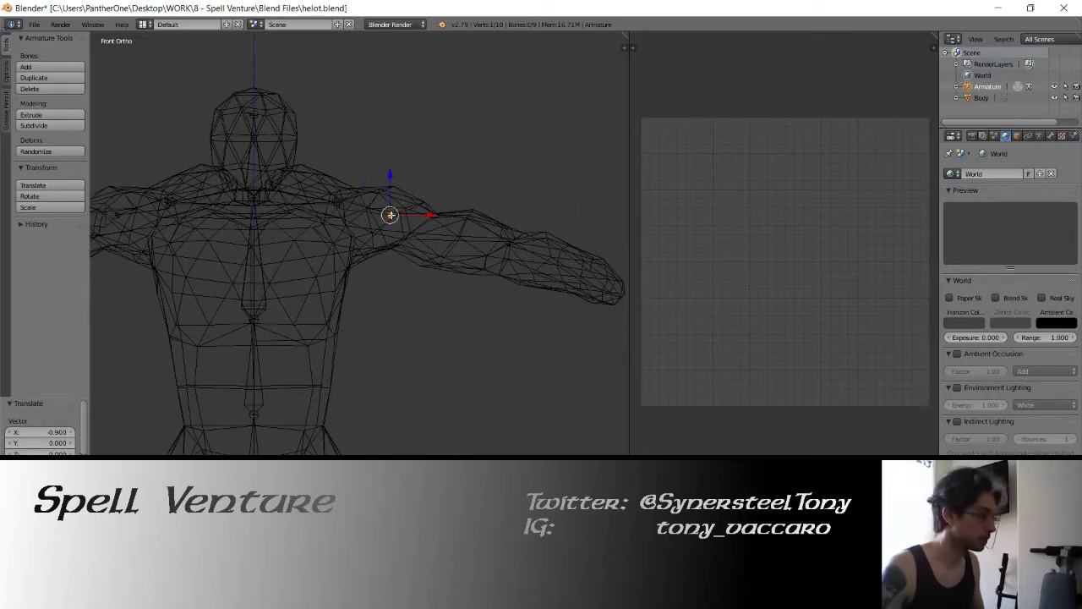
key("e")
left_click_drag(431, 214, 499, 215)
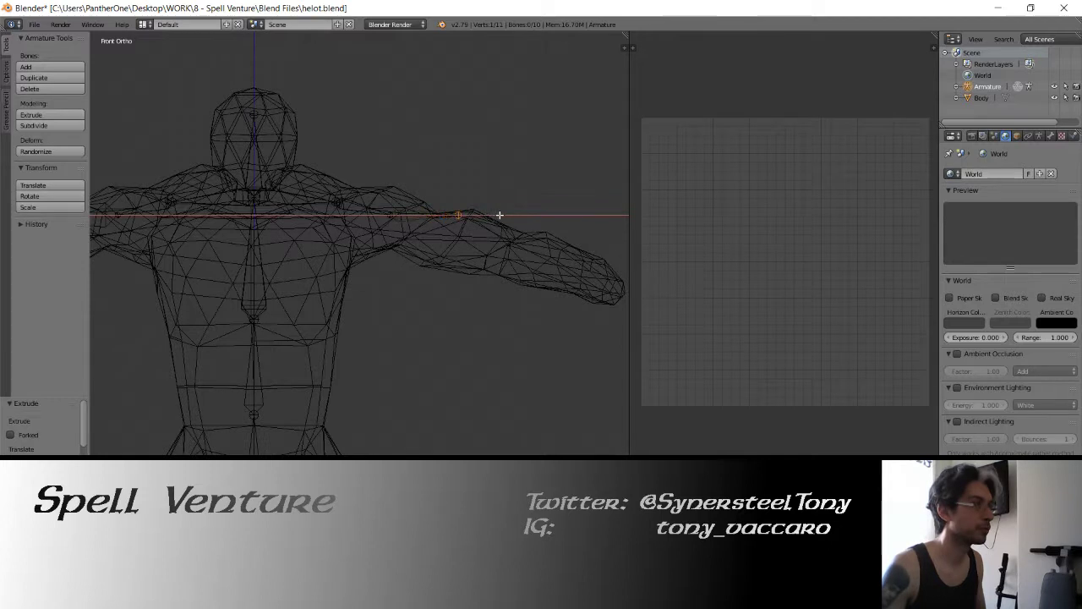
left_click(549, 215)
scroll(302, 188, "down", 2)
scroll(246, 203, "up", 1)
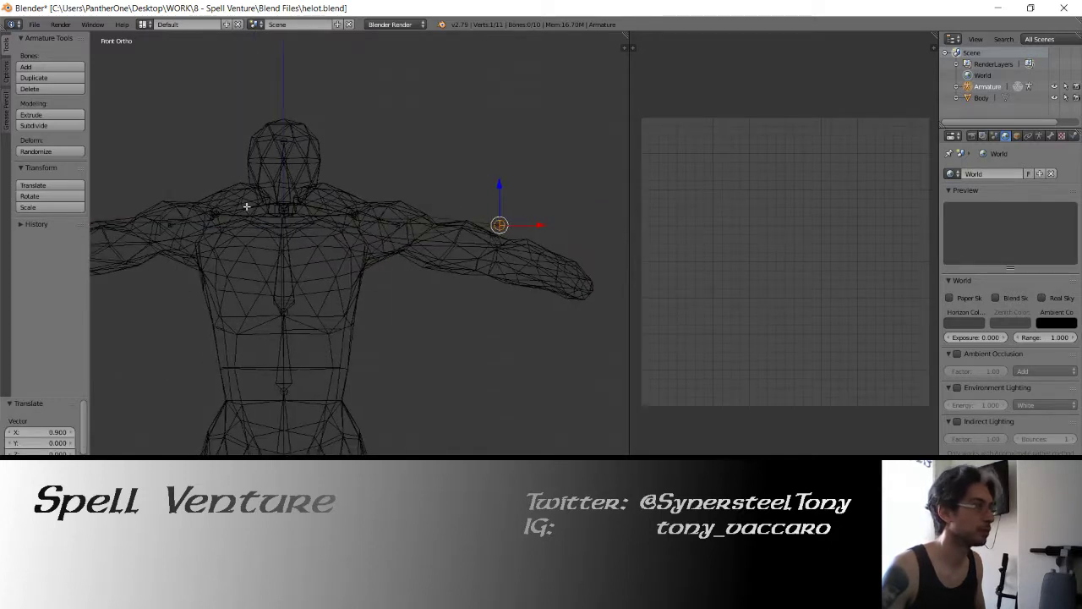
scroll(223, 213, "up", 1)
- Lower both elbow joints into the arms and nudge them back -0.079 along Y
right_click(143, 227, "shift")
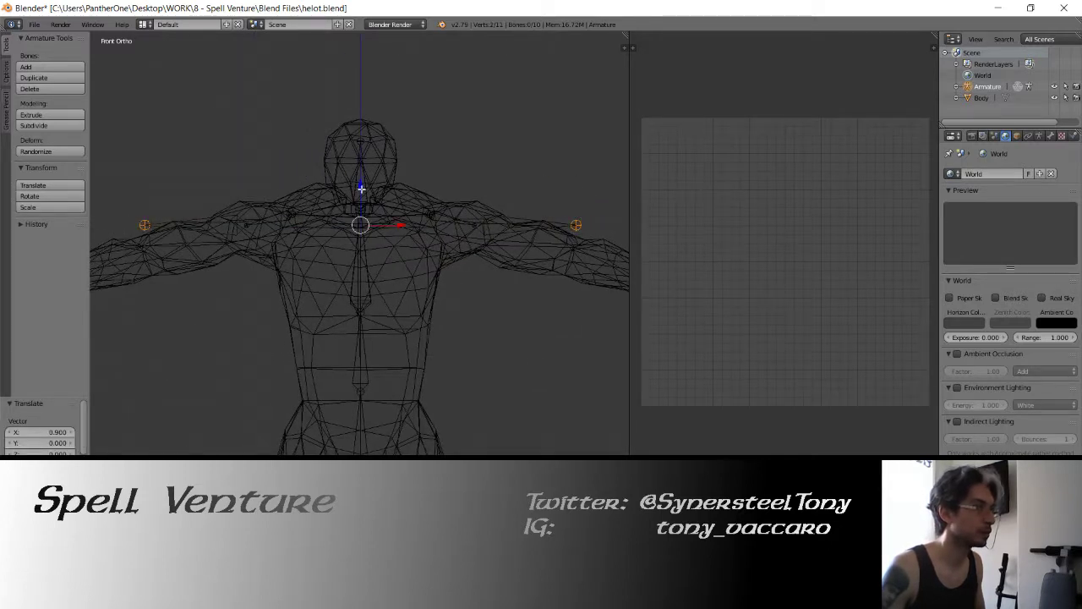
left_click_drag(361, 190, 362, 219)
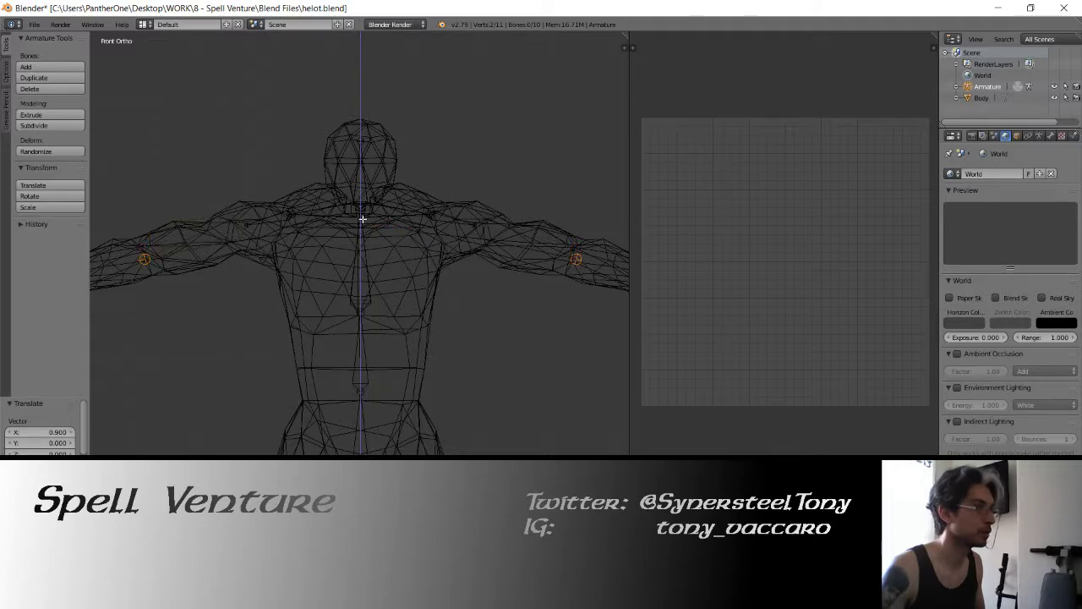
middle_click_drag(362, 219, 344, 253)
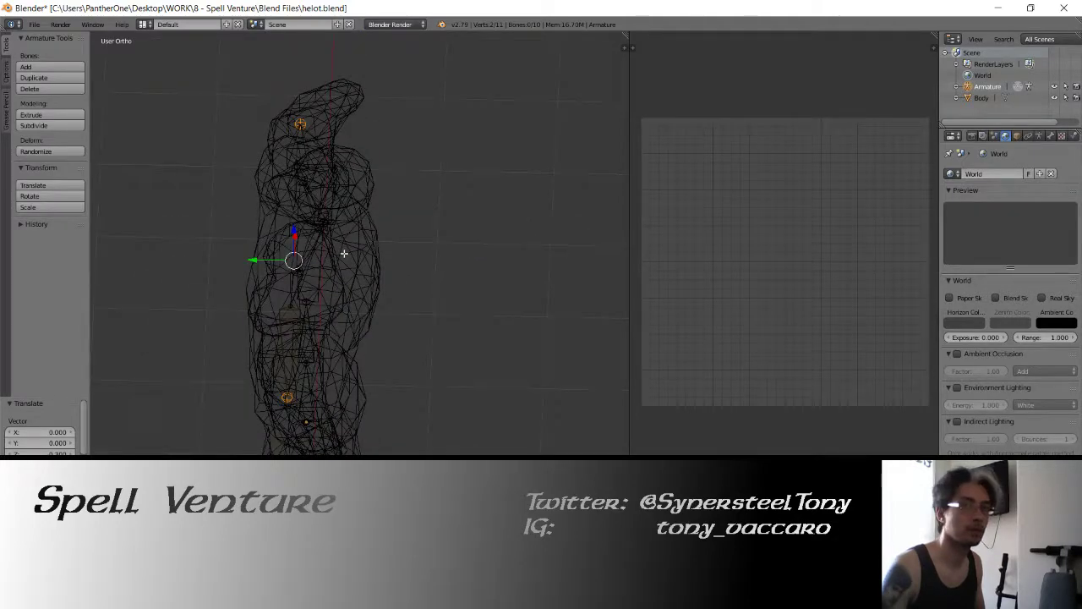
key("KP_7")
key("g")
key("y")
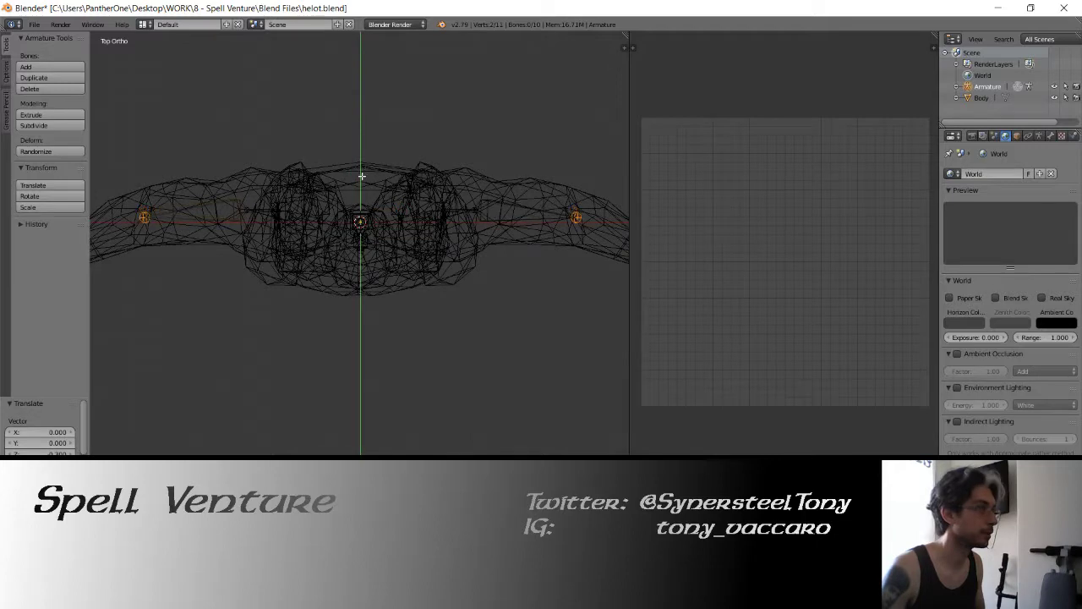
left_click(361, 178)
- Extrude a 0.700 forearm bone from the right elbow toward the wrist
key("KP_1")
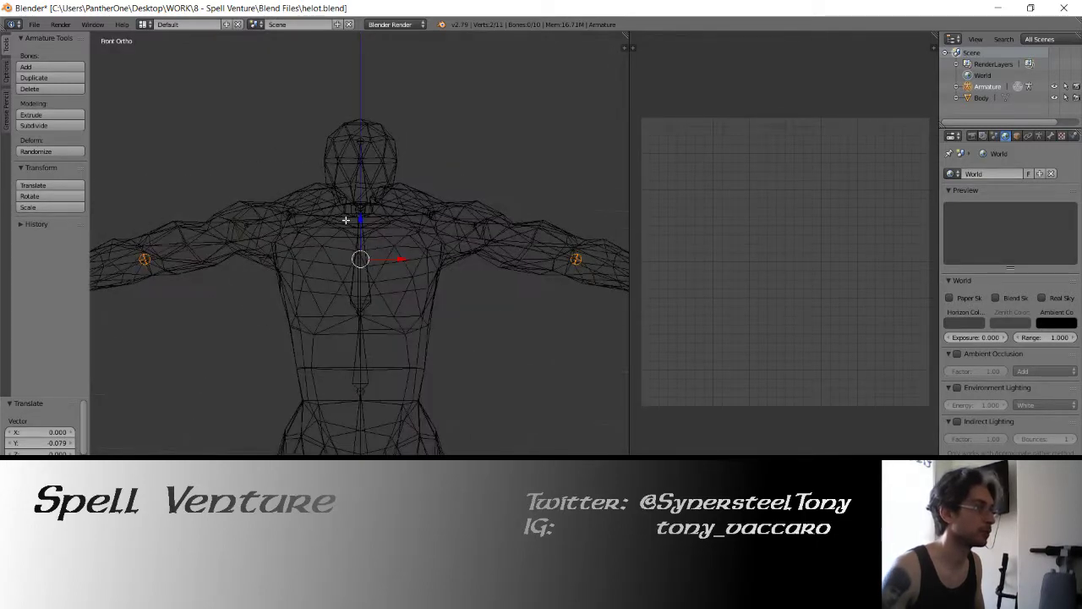
middle_click_drag(414, 263, 314, 264, "shift")
right_click(436, 252)
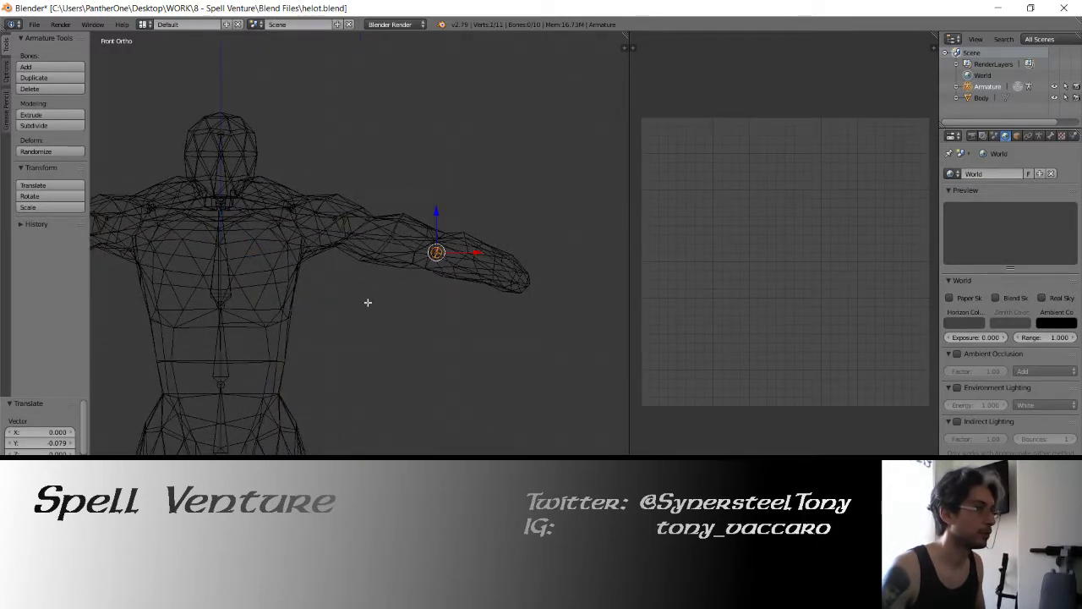
middle_click_drag(401, 265, 341, 254, "shift")
key("e")
key("Escape")
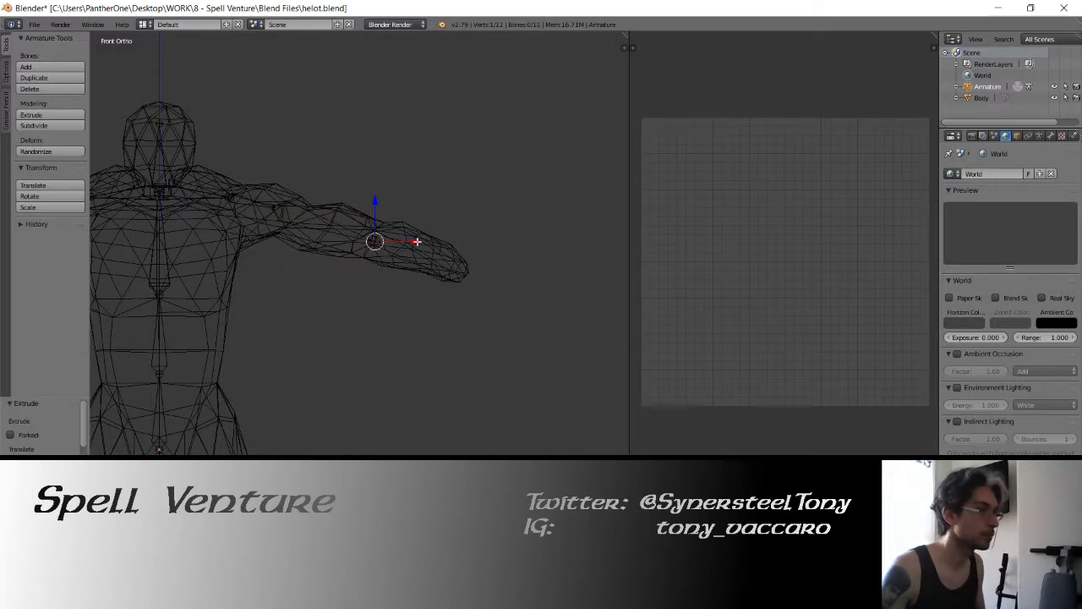
left_click_drag(417, 242, 428, 242)
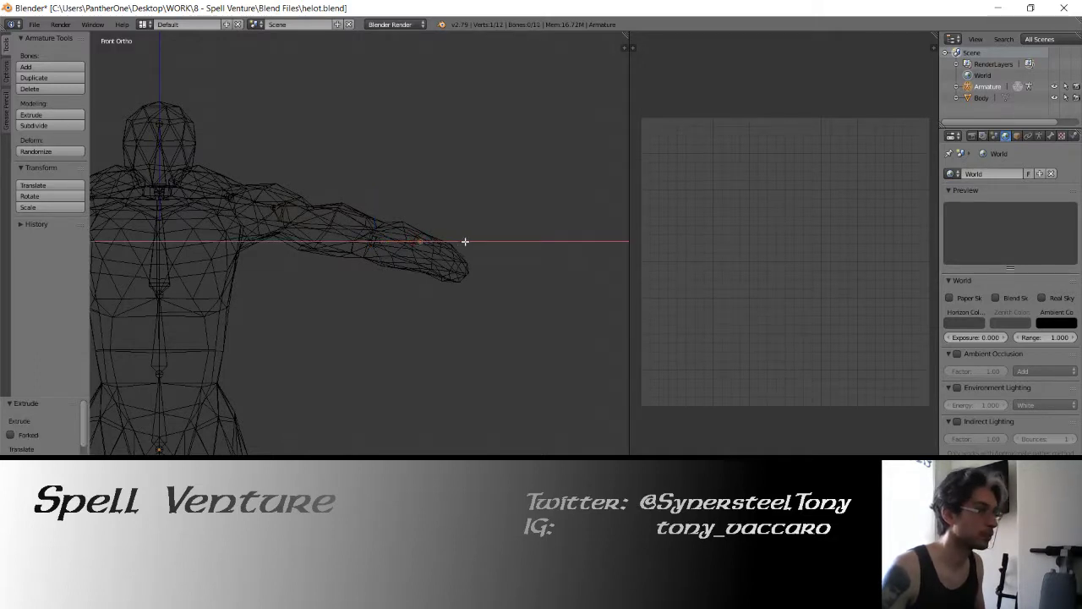
left_click(494, 242)
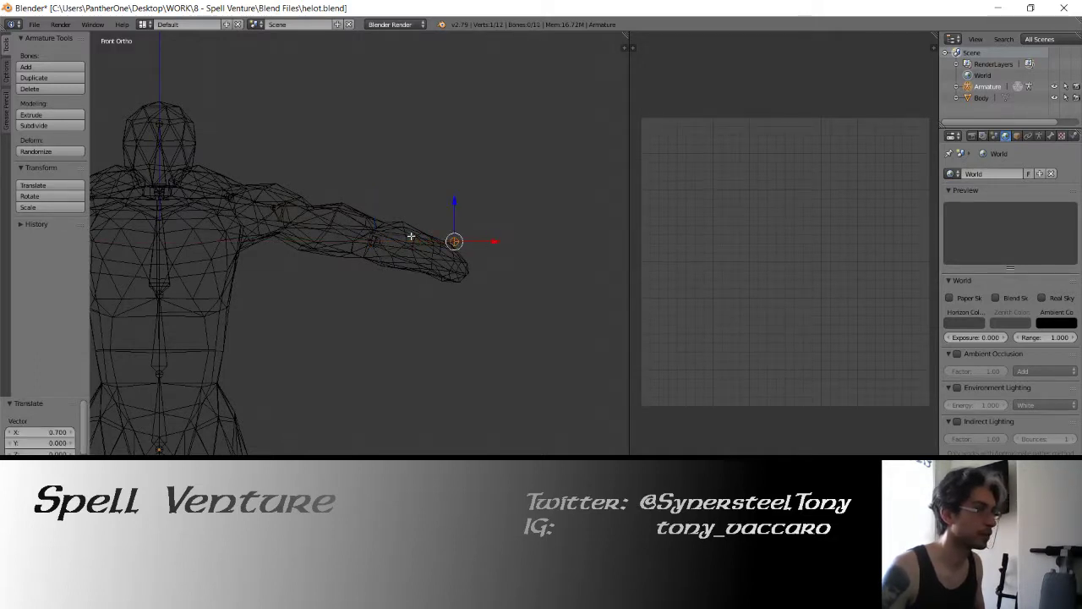
- Extrude the left forearm bone along X by -0.700 toward the wrist
middle_click_drag(494, 242, 110, 297, "shift")
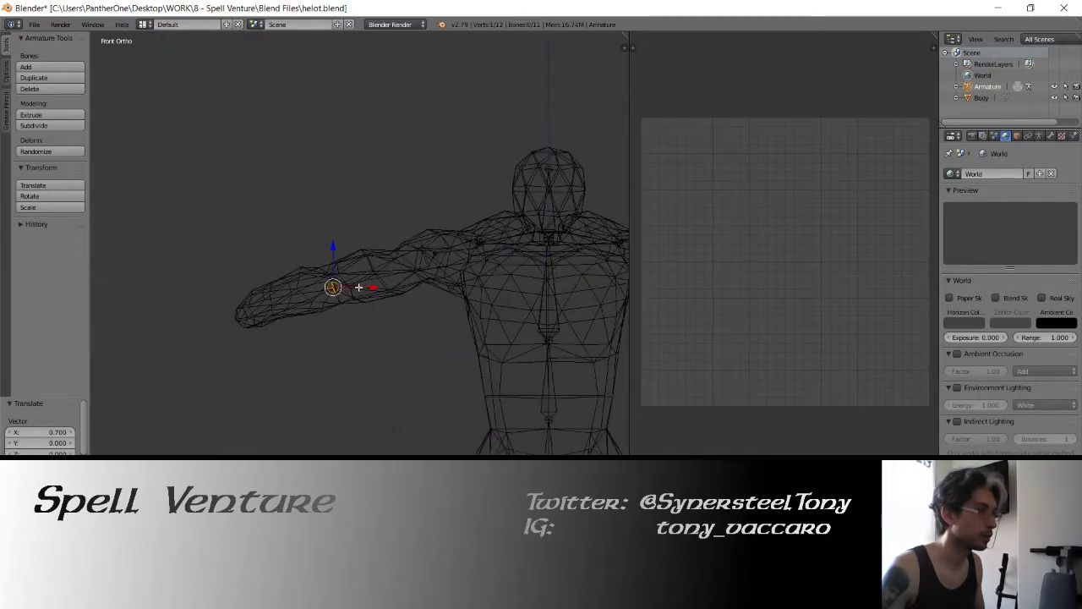
key("e")
key("x")
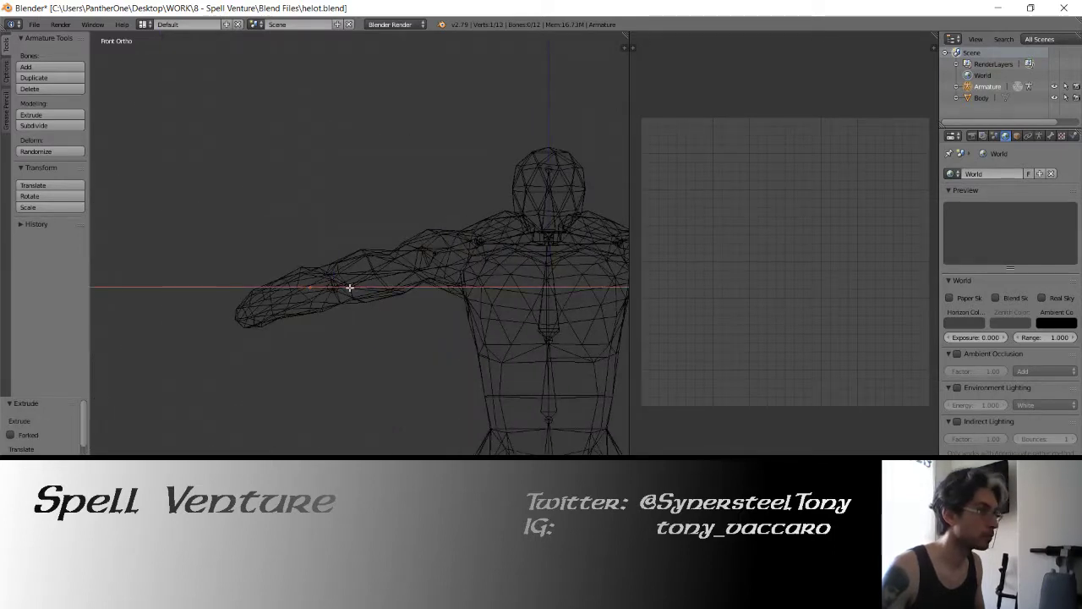
left_click(293, 294)
- Select both forearm tips, frame them, and inspect from top and oblique views
middle_click_drag(448, 290, 310, 290, "shift")
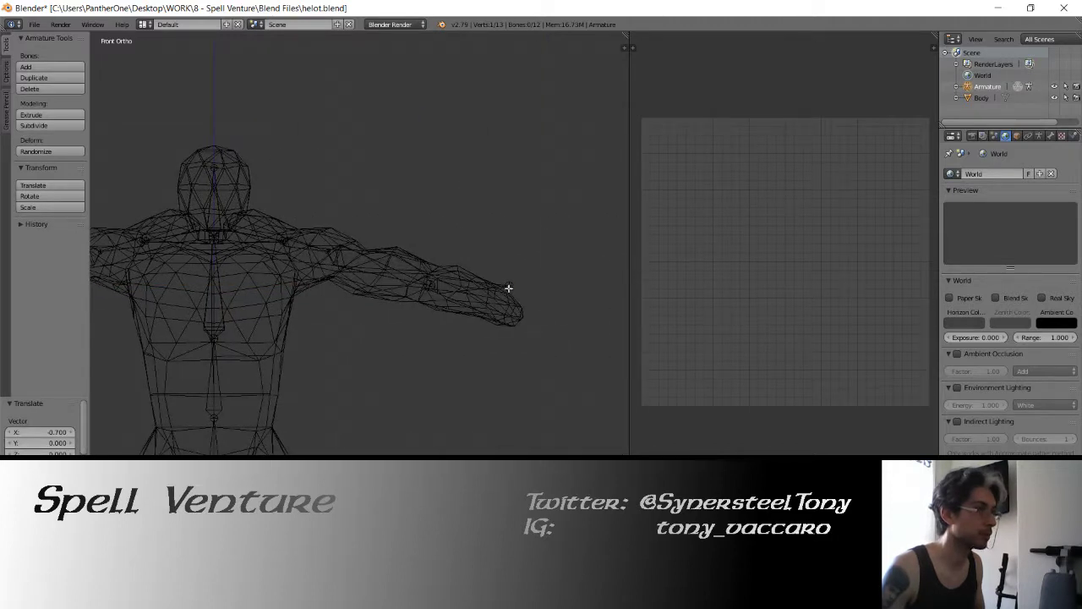
key("ctrl+shift+m")
key("KP_Decimal")
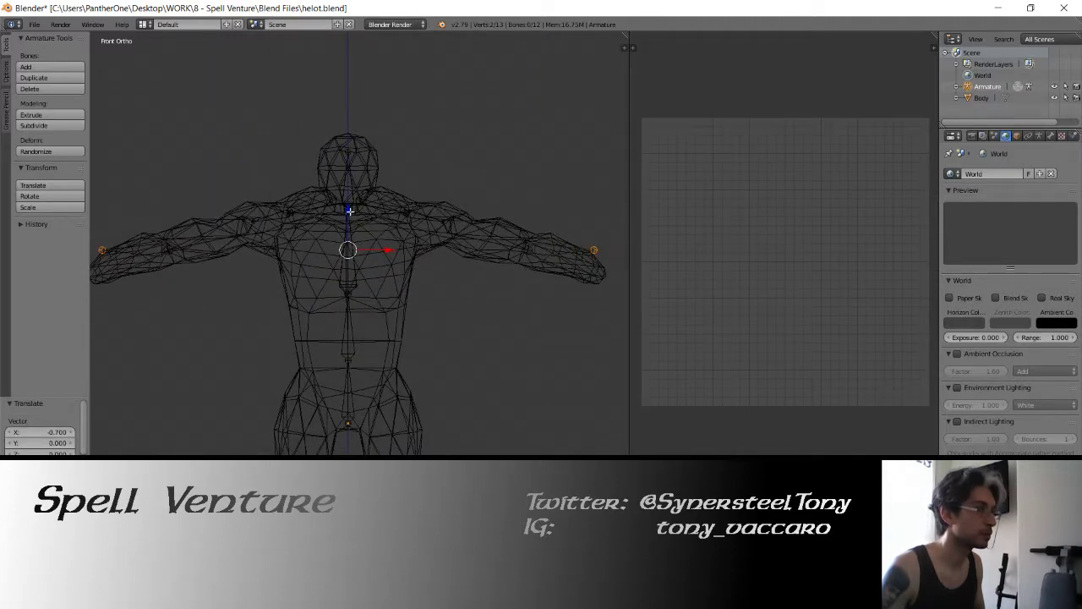
middle_click_drag(349, 210, 400, 263)
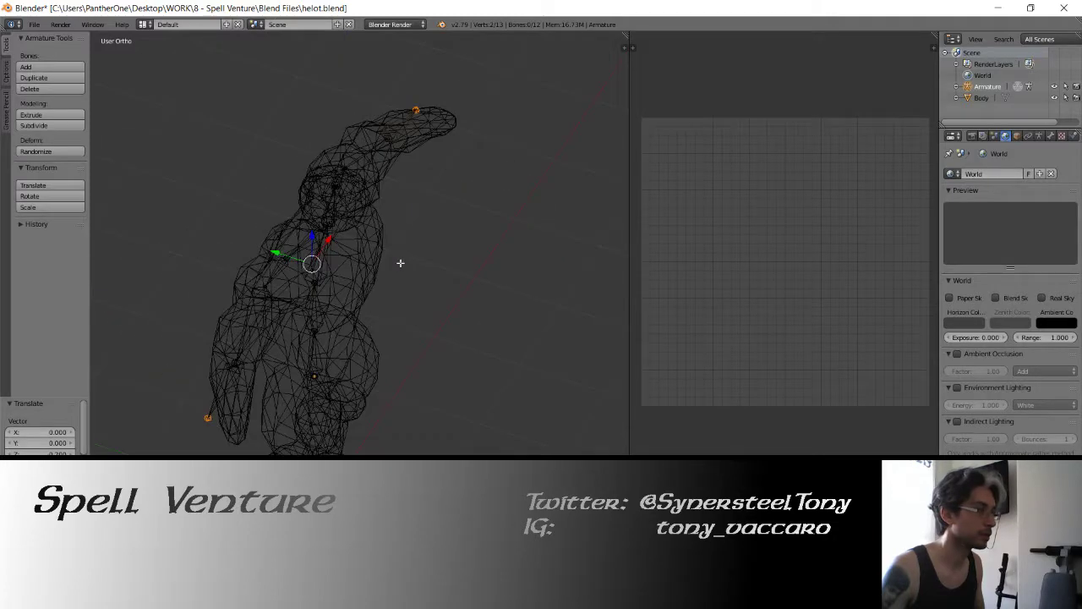
key("KP_7")
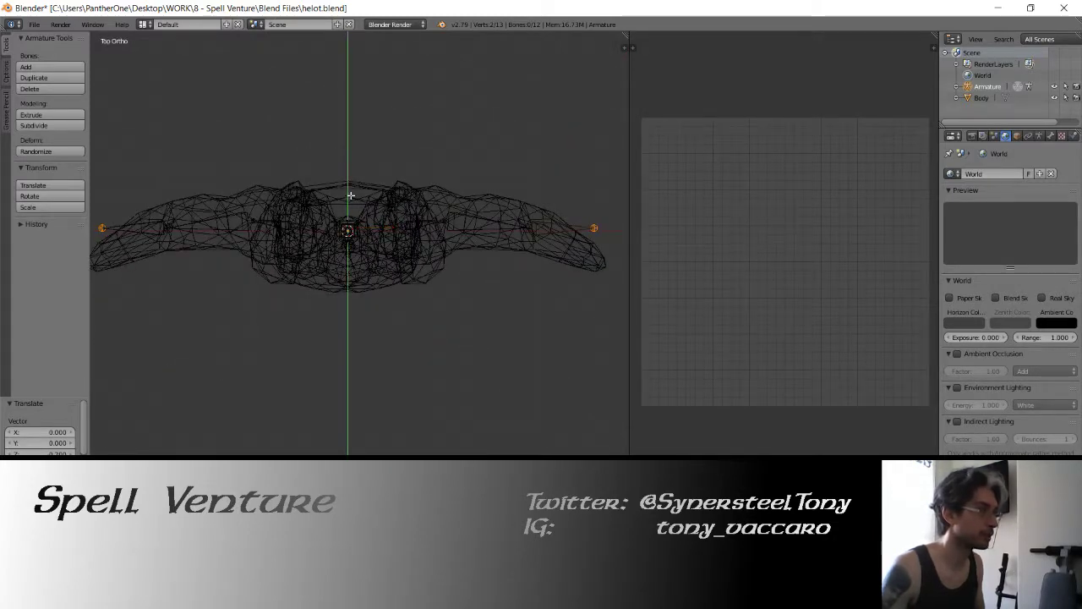
mouse_move(366, 187)
middle_mouse_down()
mouse_move(348, 289)
mouse_move(349, 254)
middle_mouse_up()
- Deselect all bones and save over helot.blend, returning to Front view
key("a")
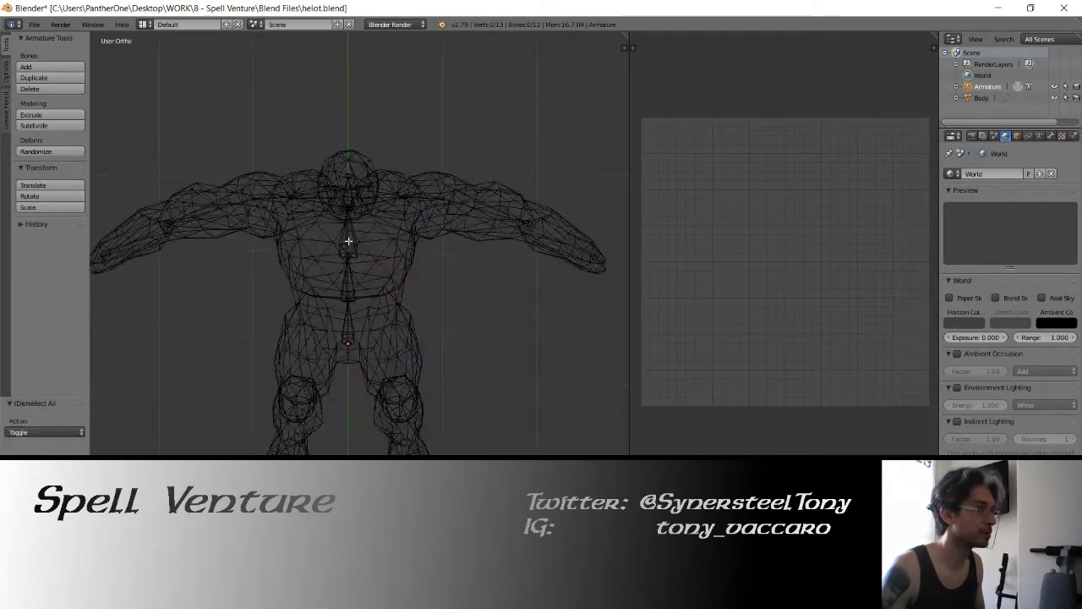
key("ctrl+s")
left_click(348, 261)
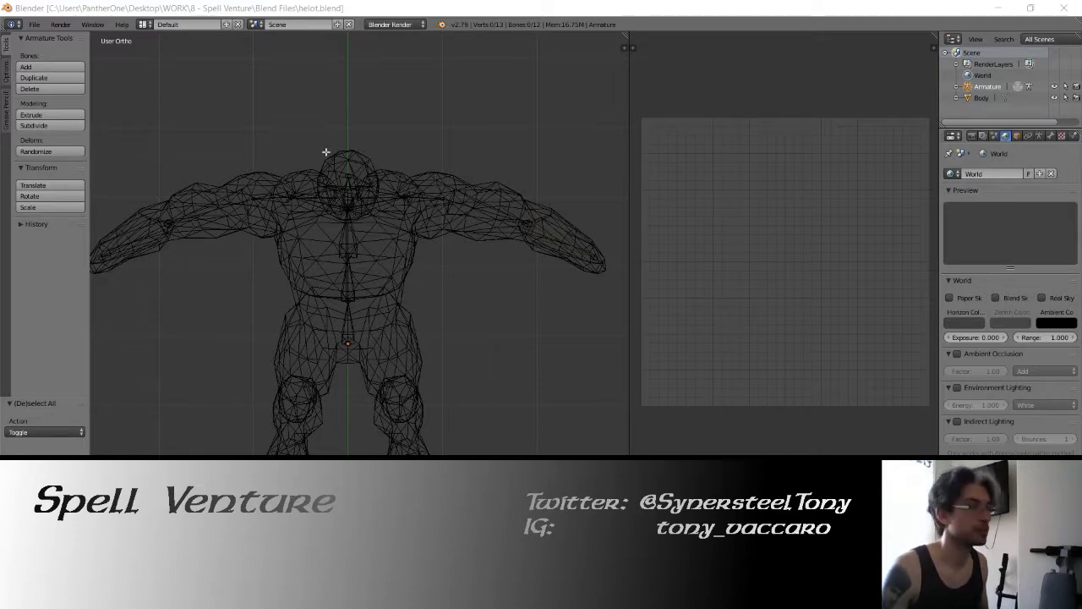
mouse_move(335, 118)
middle_mouse_down()
mouse_move(378, 218)
mouse_move(387, 210)
middle_mouse_up()
key("KP_1")
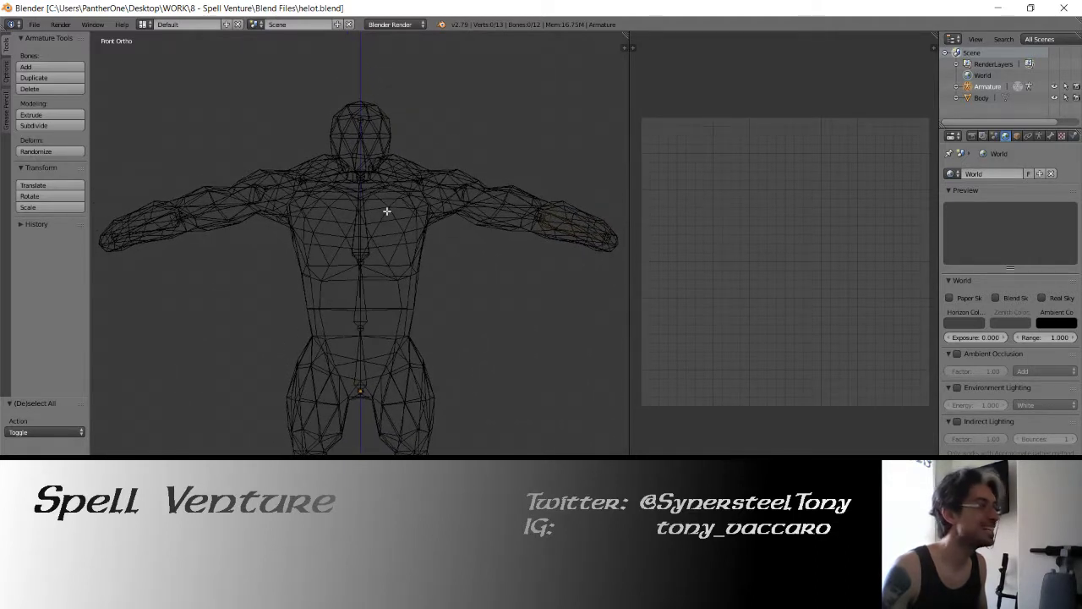
- Reposition the spine joints from the pelvis up to chest height
middle_click_drag(342, 354, 345, 314, "shift")
left_click(346, 306)
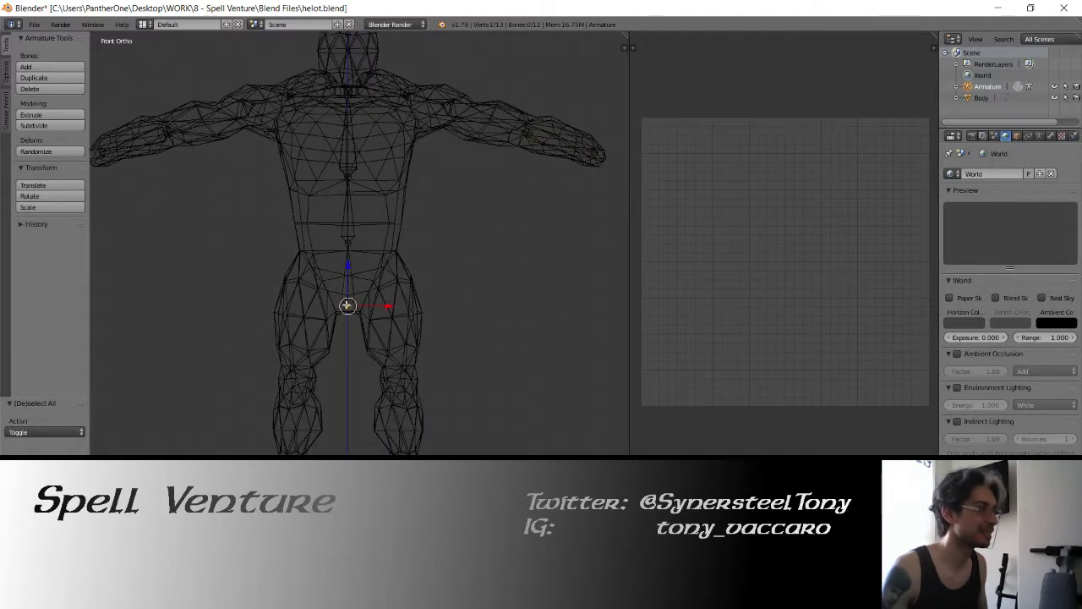
key("e")
left_click(348, 245)
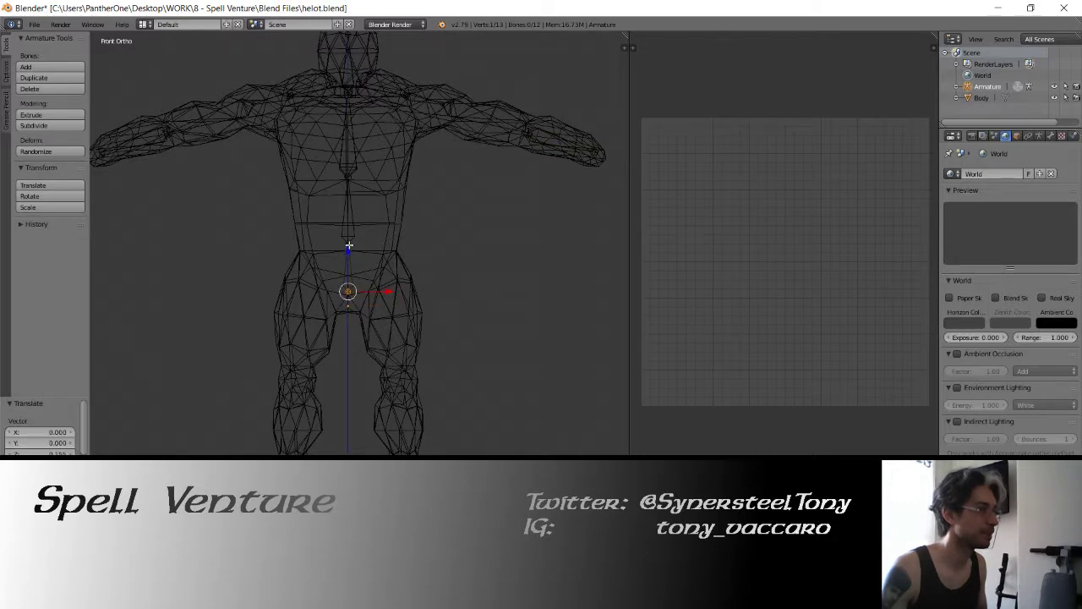
key("e")
left_click(348, 177)
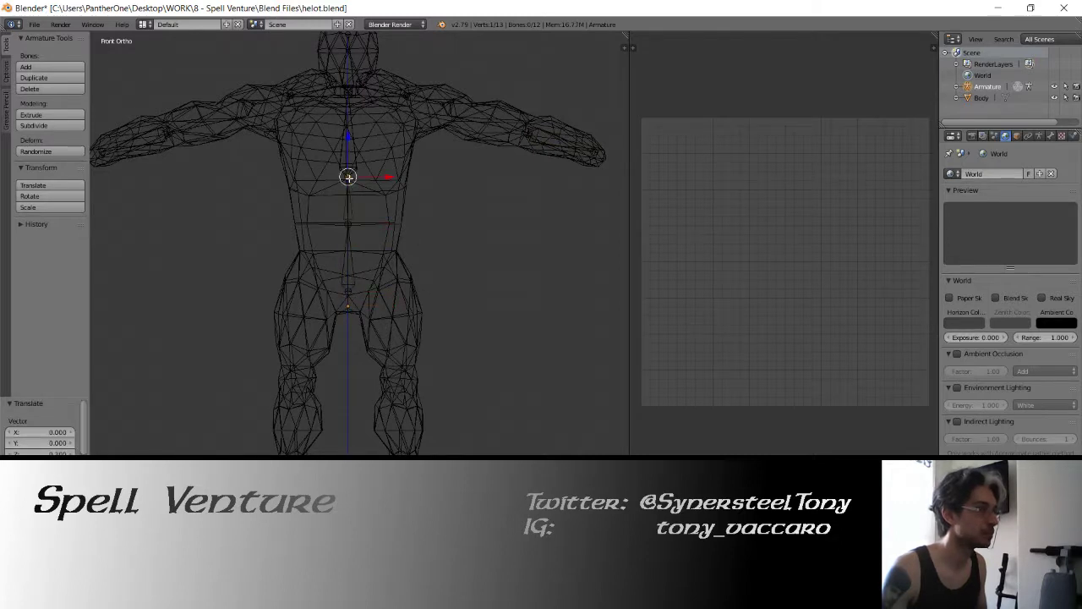
key("e")
left_click(347, 150)
- Try moving the lower abdomen spine joint, cancelling both attempts
right_click(348, 224)
key("e")
right_click(347, 213)
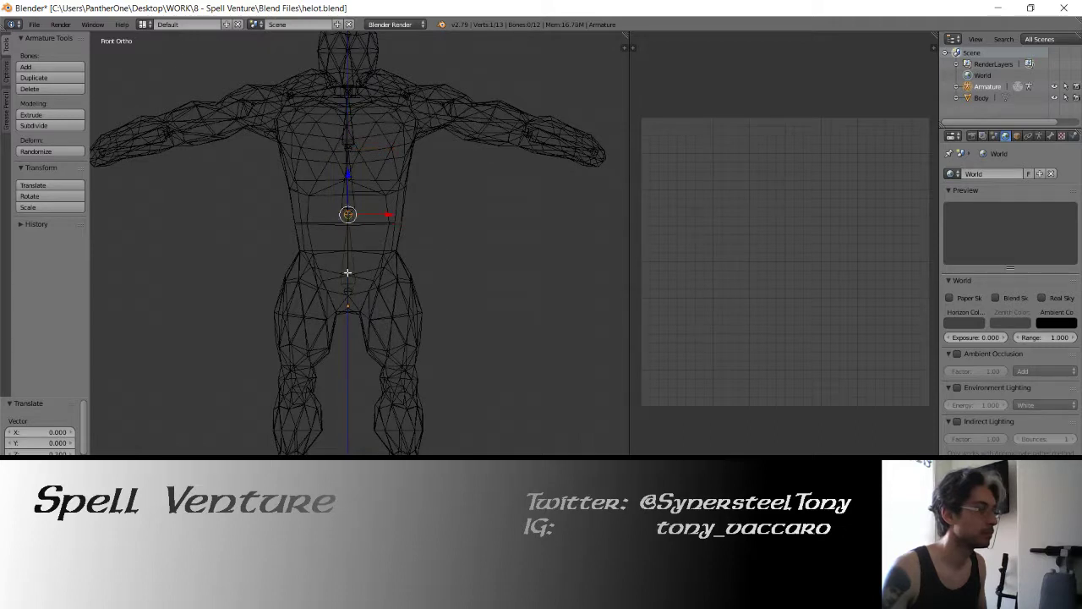
key("e")
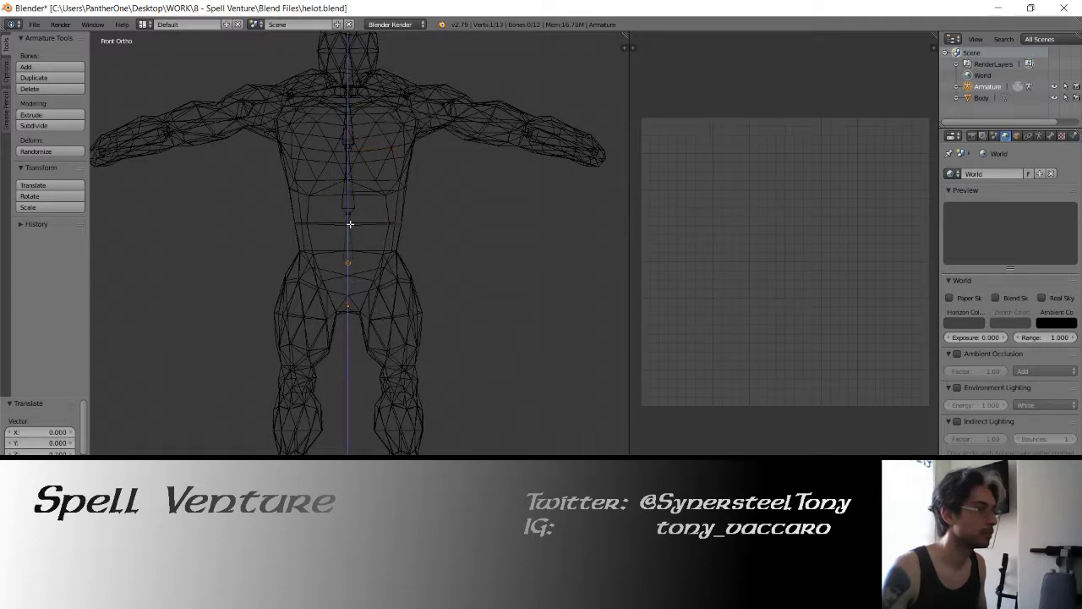
right_click(350, 224)
middle_click_drag(321, 254, 328, 271)
- Save helot.blend, then extrude a hip bone 0.400 sideways from the pelvis
key("ctrl+s")
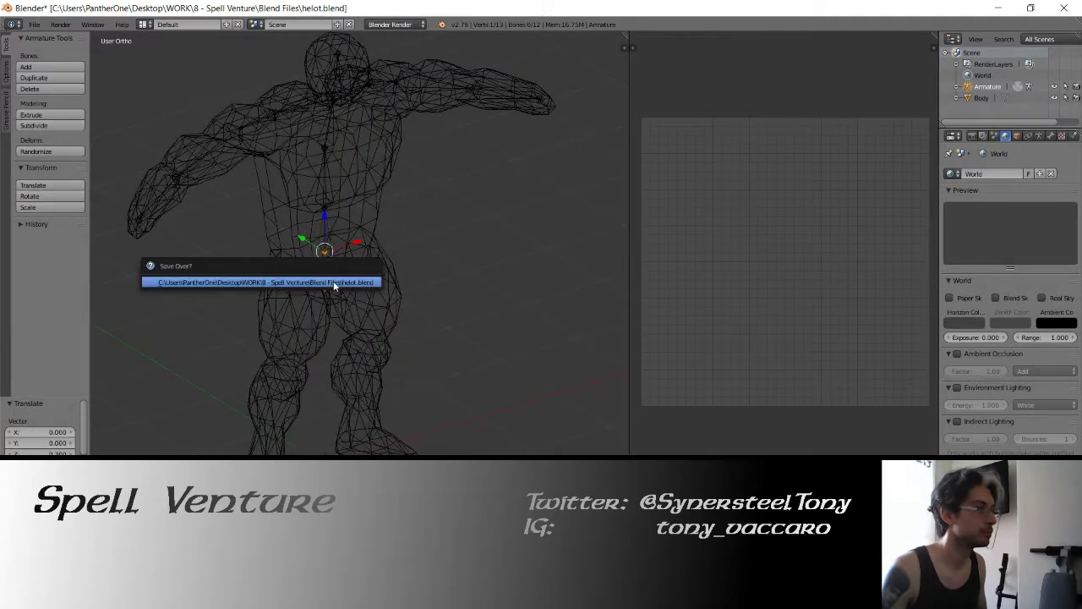
left_click(327, 272)
key("KP_1")
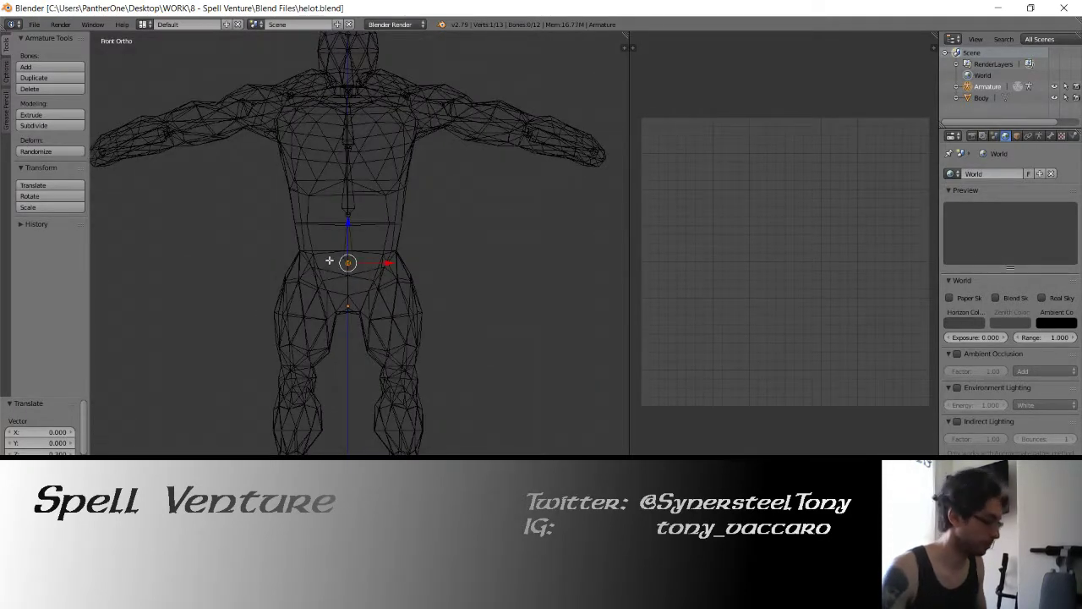
key("e")
key("x")
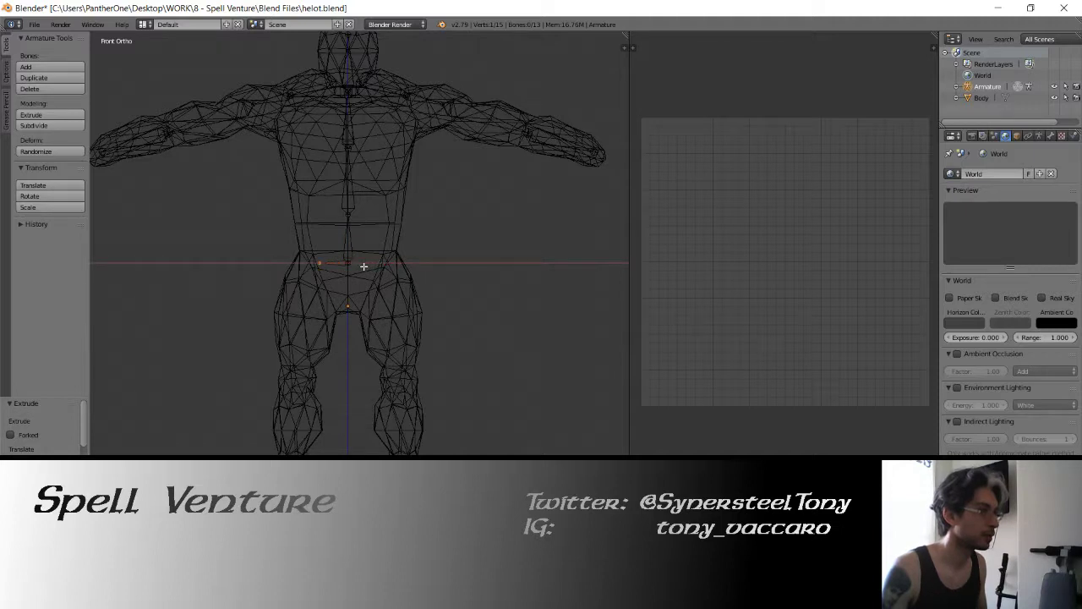
key("Return")
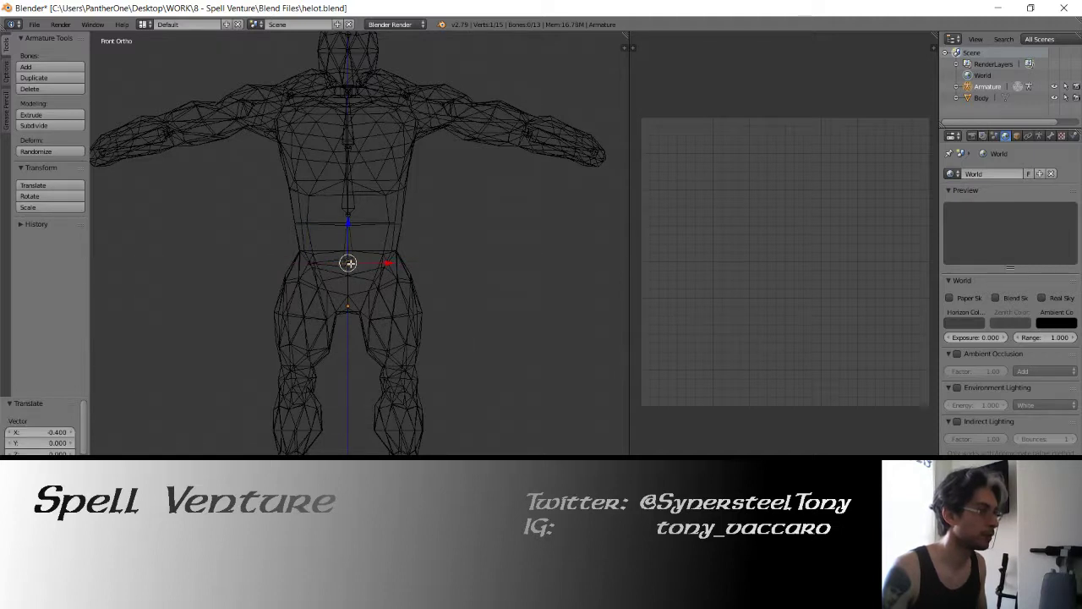
- Start a mirrored hip bone extrusion, cancel it, and deselect everything
key("e")
key("x")
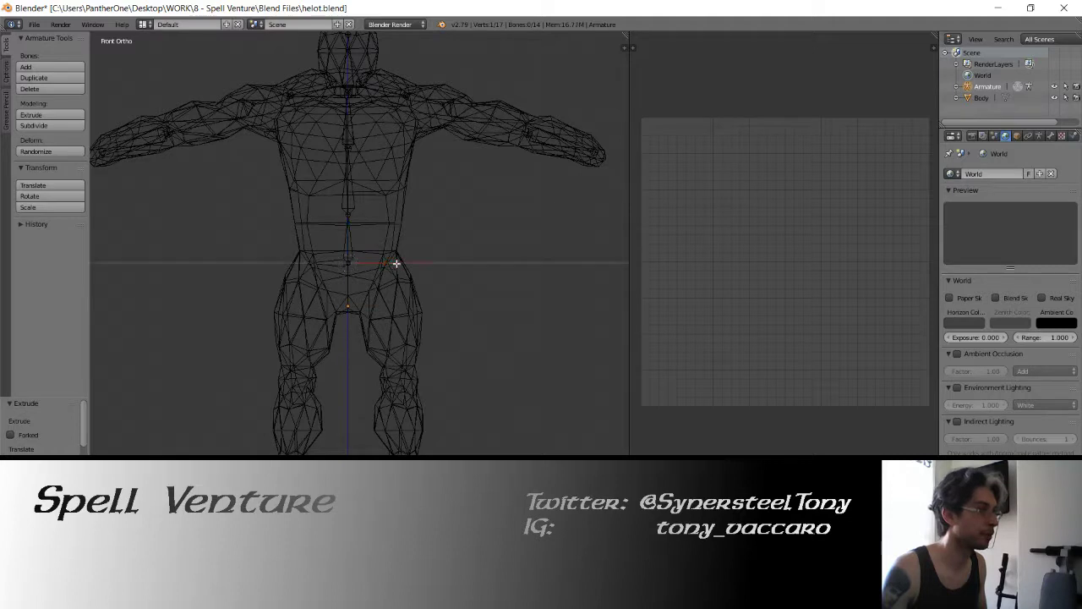
key("Escape")
key("a")
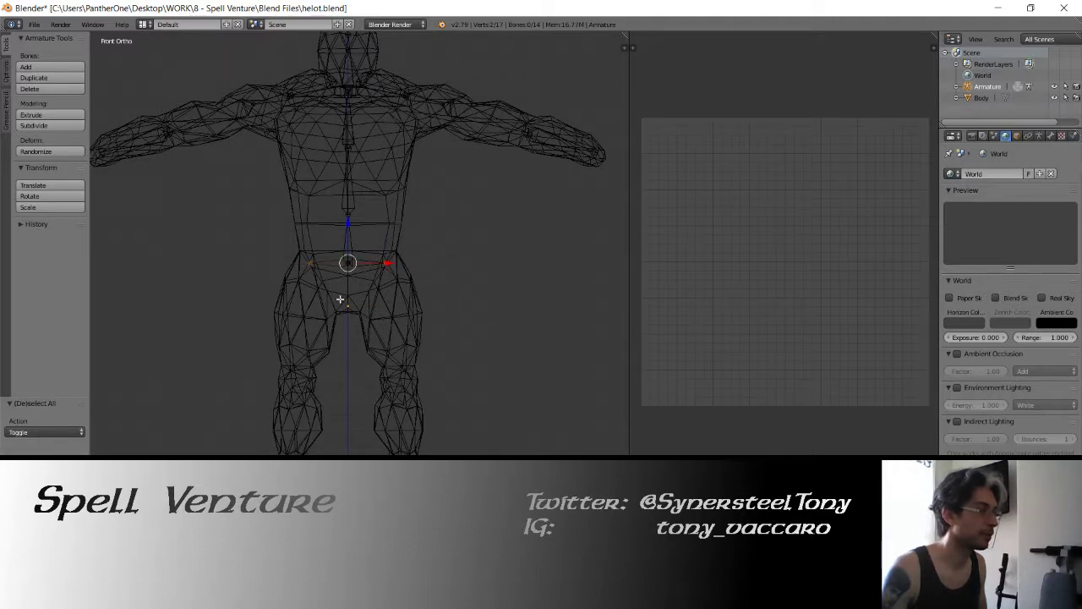
scroll(340, 300, "up", 2)
- Lower both hip joints vertically and save the file
key("e")
key("z")
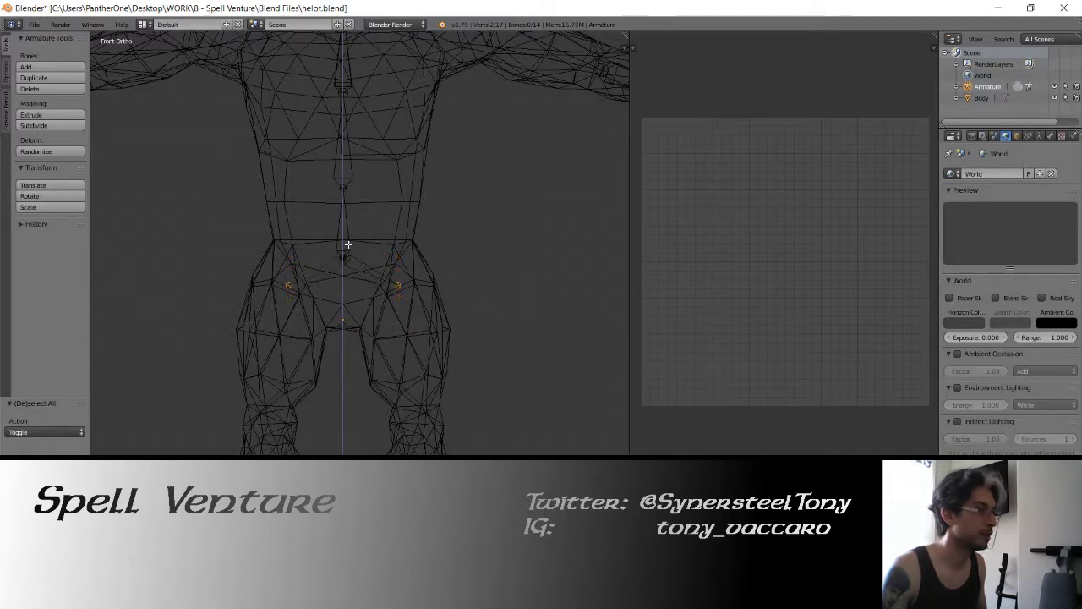
left_click(348, 244)
middle_click_drag(369, 281, 368, 254, "shift")
key("ctrl+s")
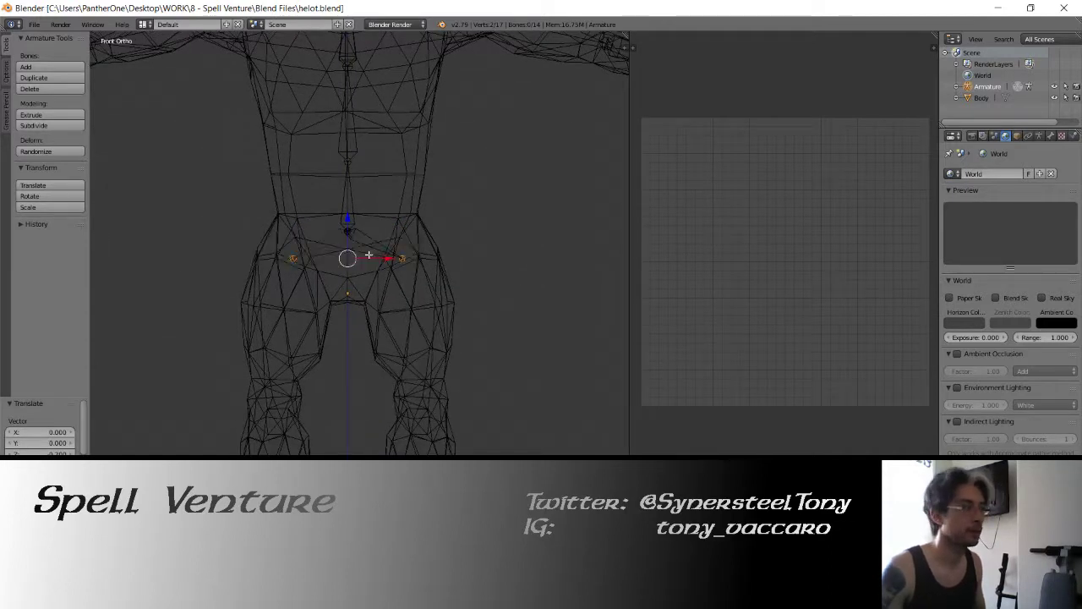
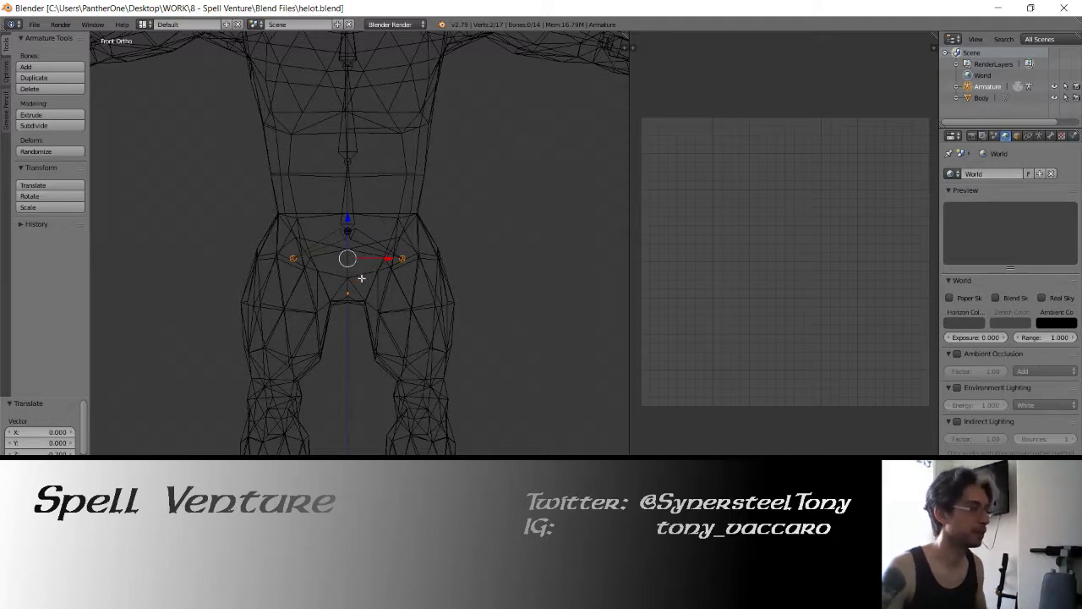
- Extrude thigh bones from both hips down to the knees
mouse_move(321, 273)
middle_mouse_down()
mouse_move(345, 297)
mouse_move(325, 268)
middle_mouse_up()
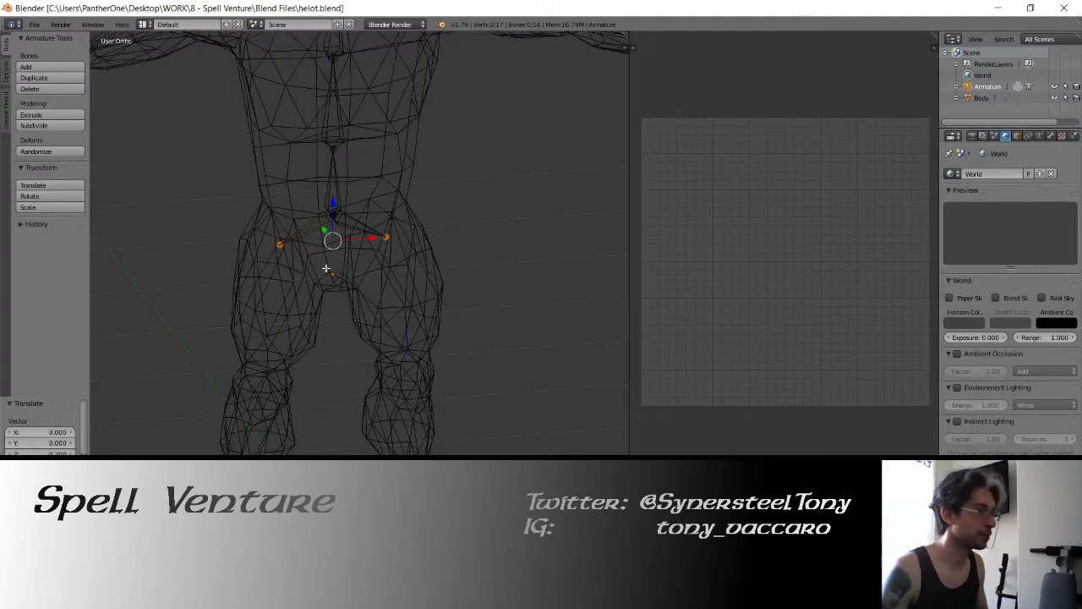
key("KP_1")
key("e")
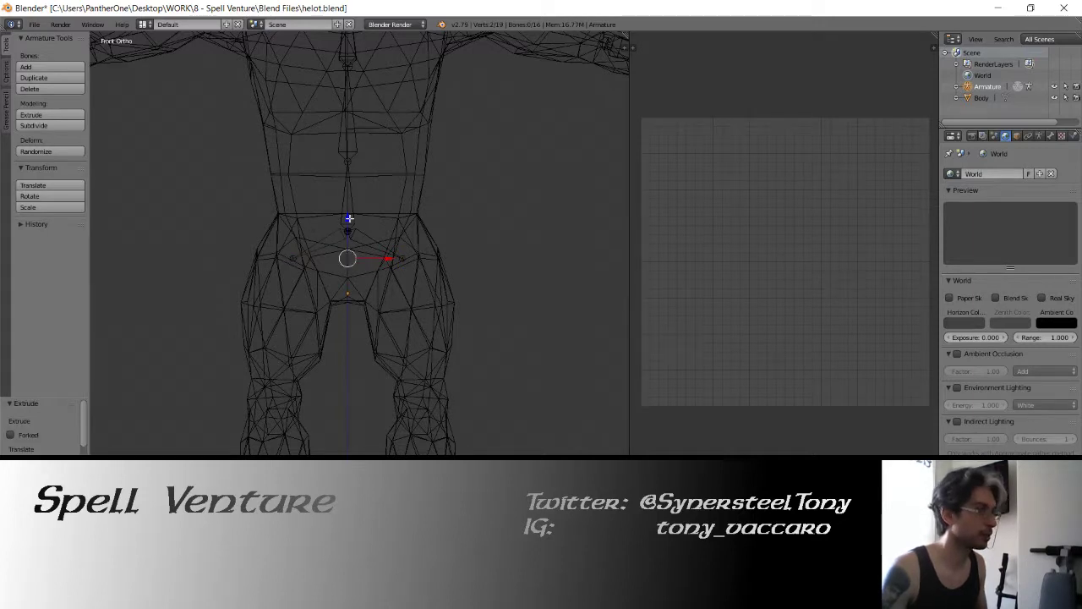
left_click(368, 357)
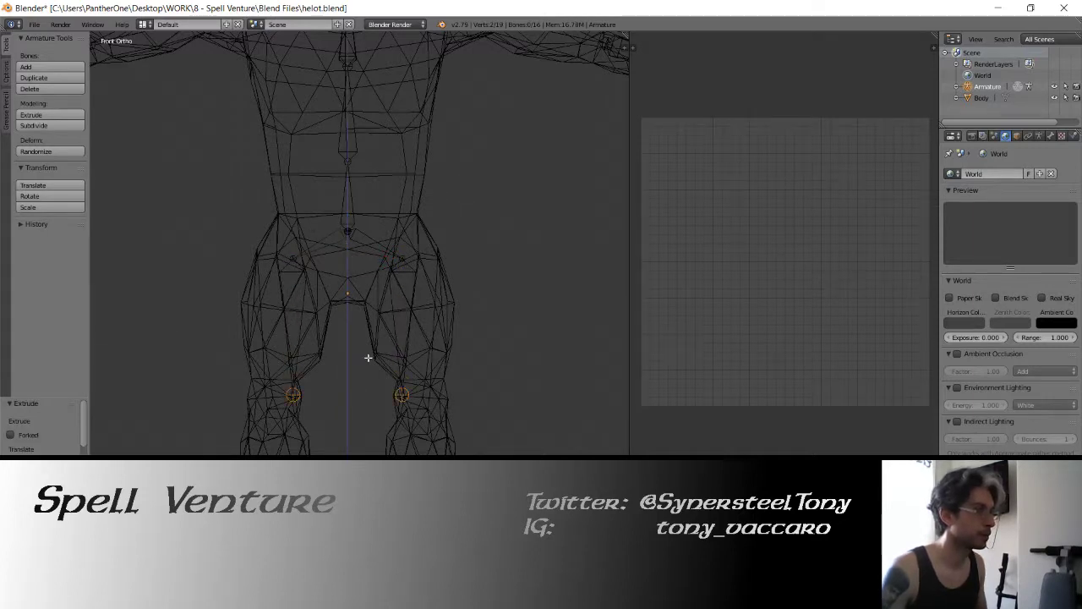
- Reposition the knee joints sideways and in depth to sit inside the legs
key("e")
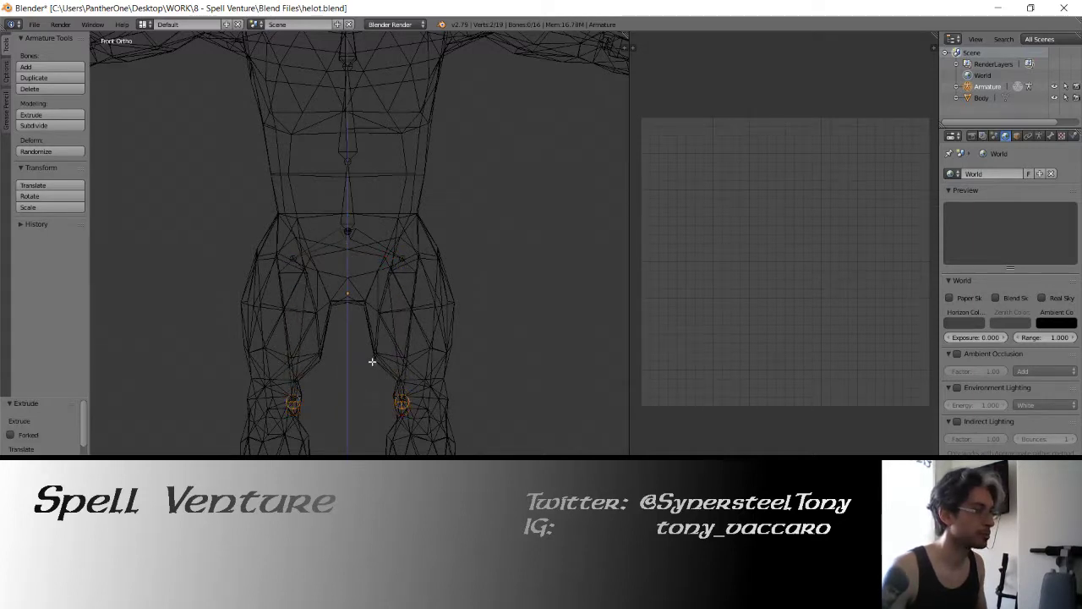
right_click(372, 361)
key("g")
key("x")
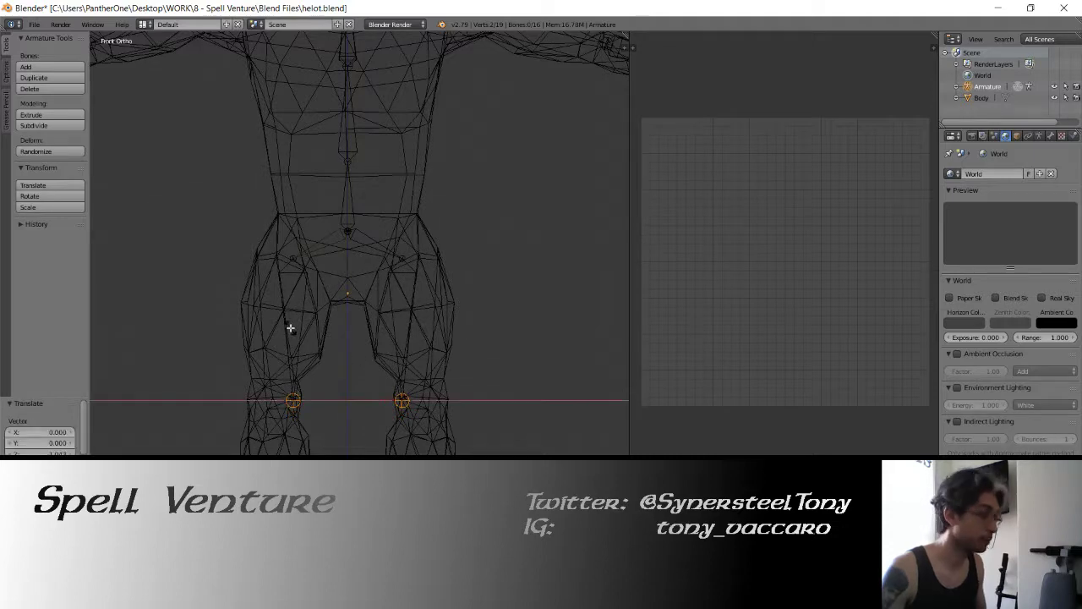
mouse_move(183, 290)
middle_mouse_down()
mouse_move(293, 331)
mouse_move(319, 323)
middle_mouse_up()
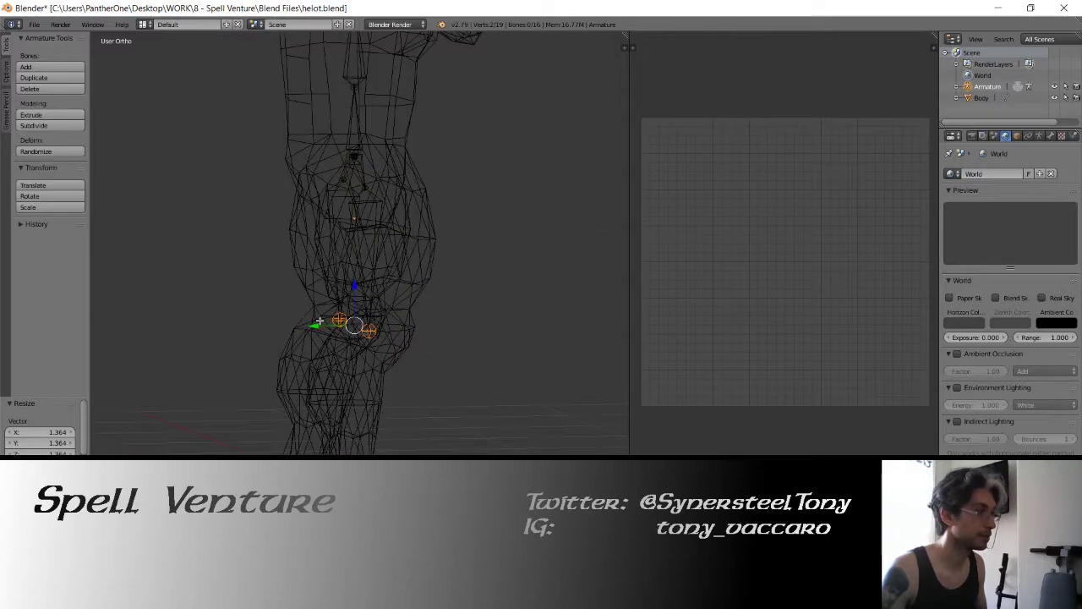
key("g")
key("y")
left_click(406, 280)
key("KP_1")
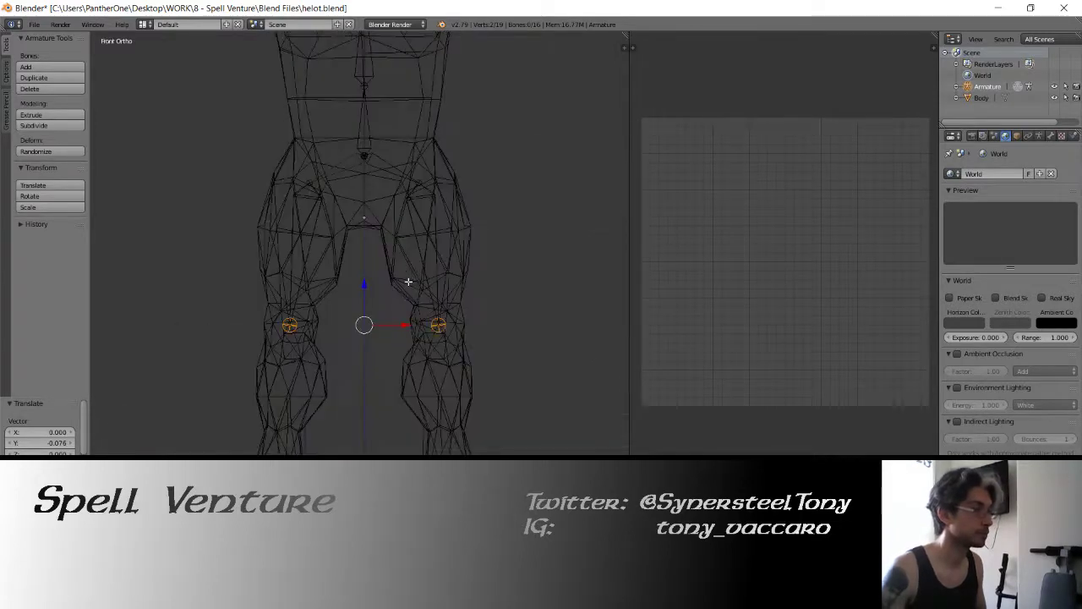
middle_click_drag(408, 281, 339, 237, "shift")
- Extrude shin bones from the knees to the ankles and spread the ankles apart
key("e")
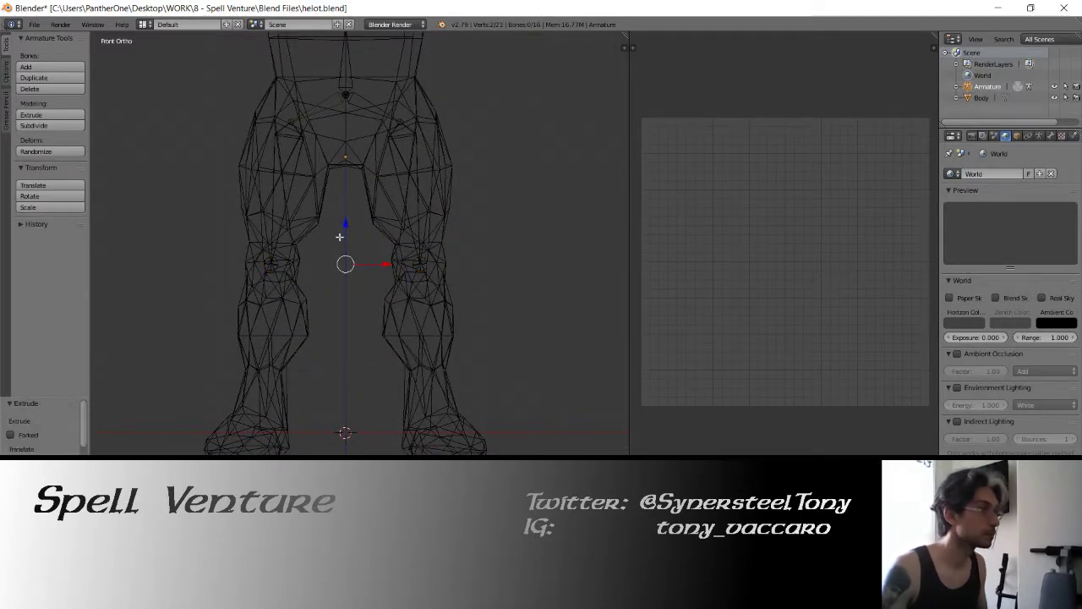
left_click(286, 353)
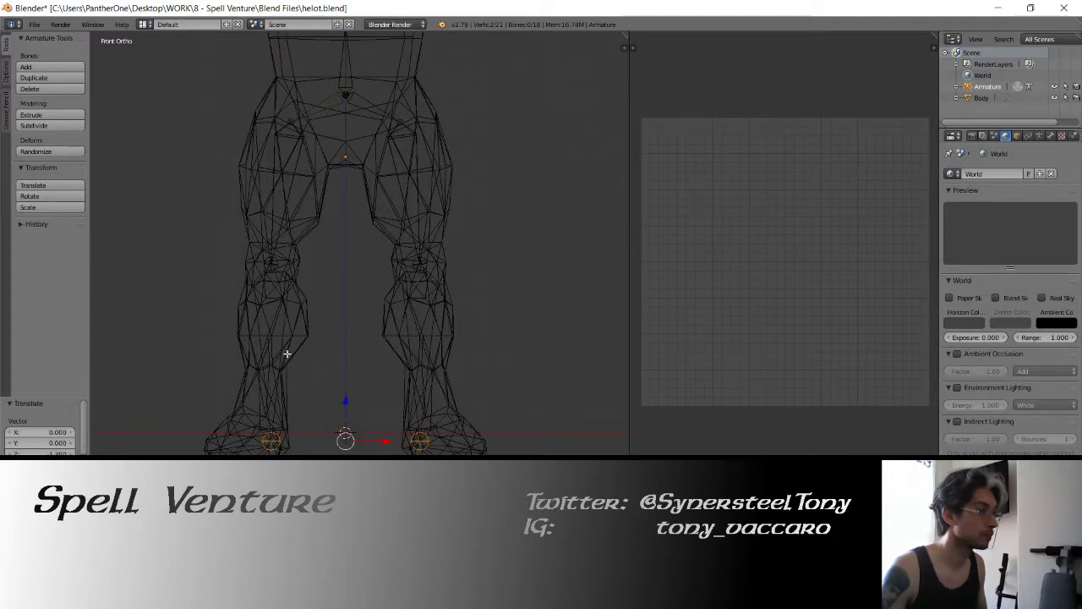
key("s")
left_click(239, 292)
- Adjust the ankle joints' depth and spacing to match the legs
middle_click_drag(239, 293, 324, 377)
key("g")
key("y")
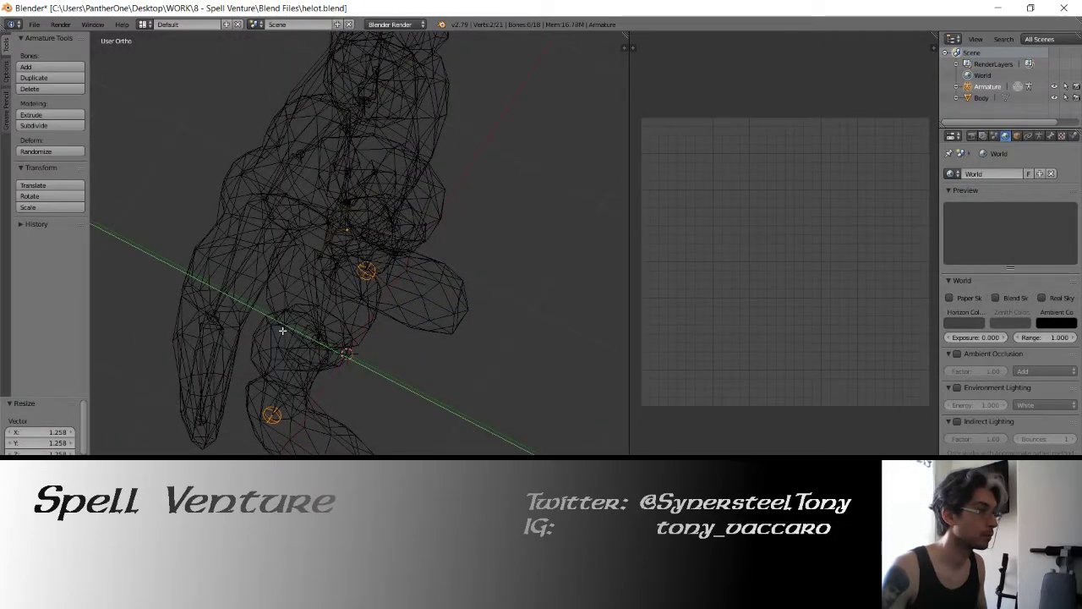
left_click(321, 338)
mouse_move(322, 338)
middle_mouse_down()
mouse_move(279, 320)
mouse_move(330, 322)
middle_mouse_up()
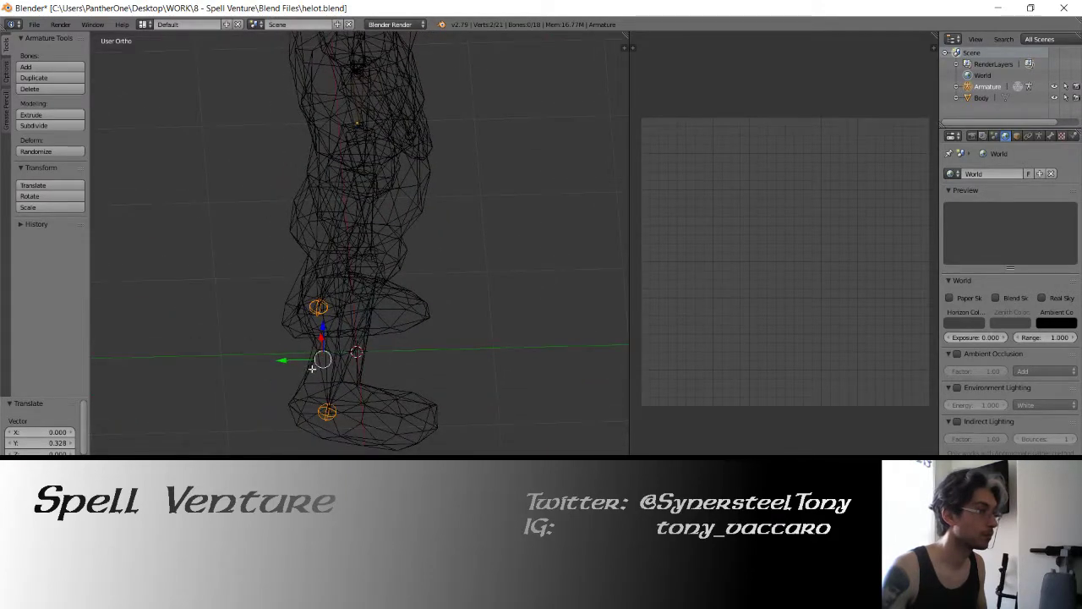
mouse_move(296, 364)
middle_mouse_down()
mouse_move(396, 358)
mouse_move(245, 308)
mouse_move(412, 300)
mouse_move(275, 295)
middle_mouse_up()
key("s")
left_click(247, 309)
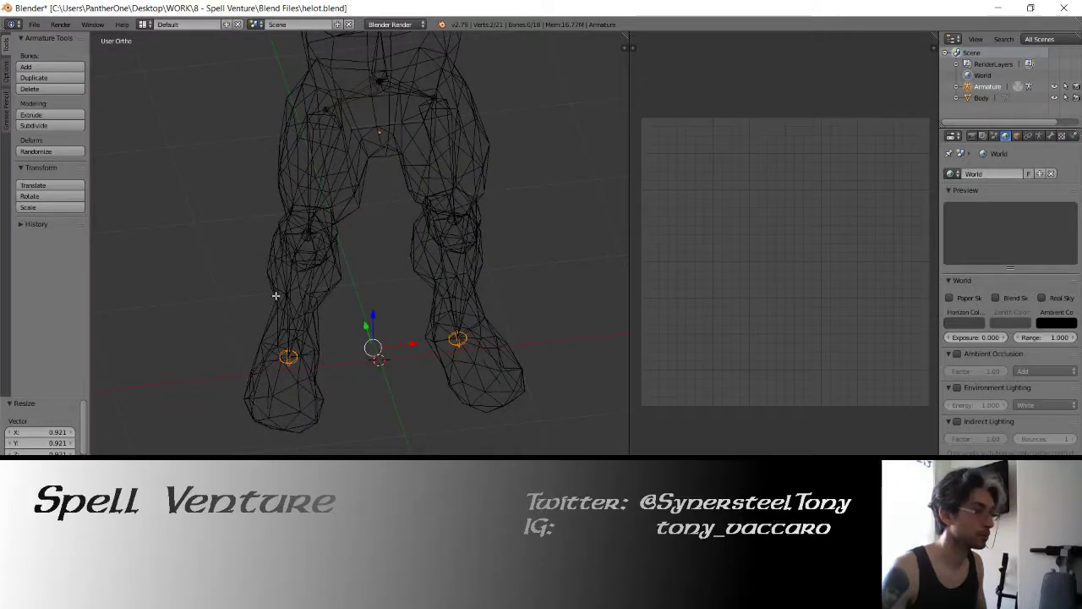
- Extrude foot bones forward into the feet, leave Edit Mode, and save
key("e")
left_click(276, 295)
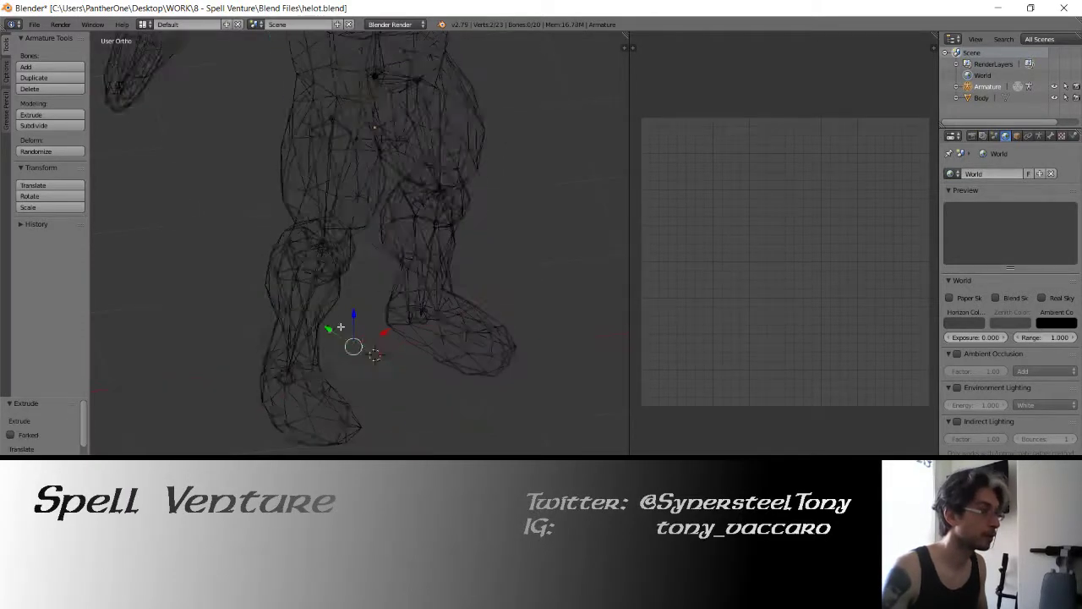
mouse_move(285, 295)
middle_mouse_down()
mouse_move(358, 361)
mouse_move(313, 326)
mouse_move(352, 319)
mouse_move(337, 335)
mouse_move(342, 323)
middle_mouse_up()
key("g")
left_click(364, 359)
key("Tab")
key("ctrl+s")
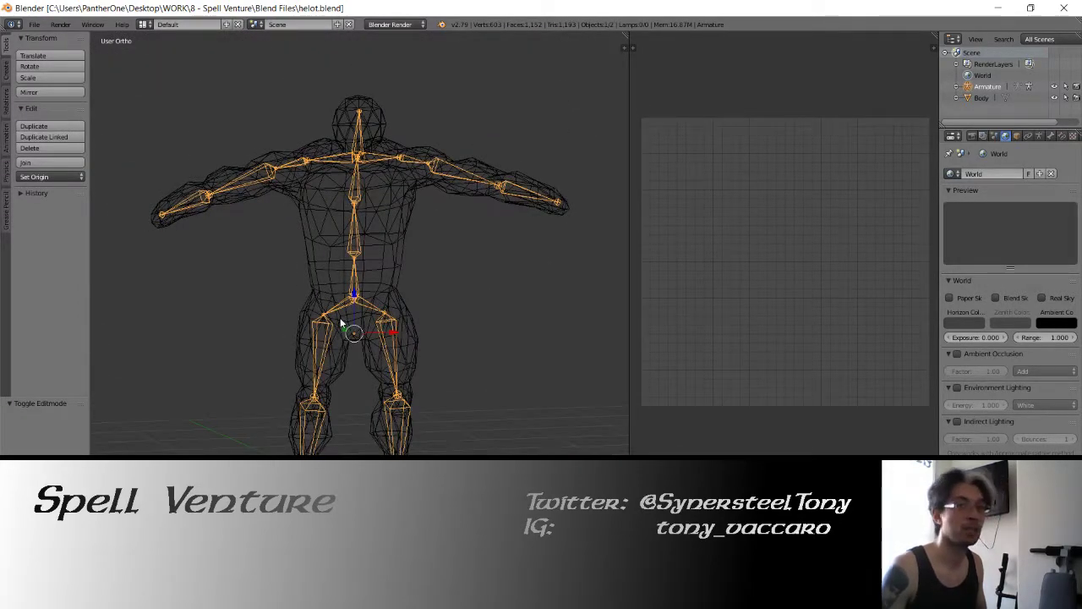
- Save, then parent the Body mesh to the armature With Automatic Weights
key("KP_1")
right_click(367, 224)
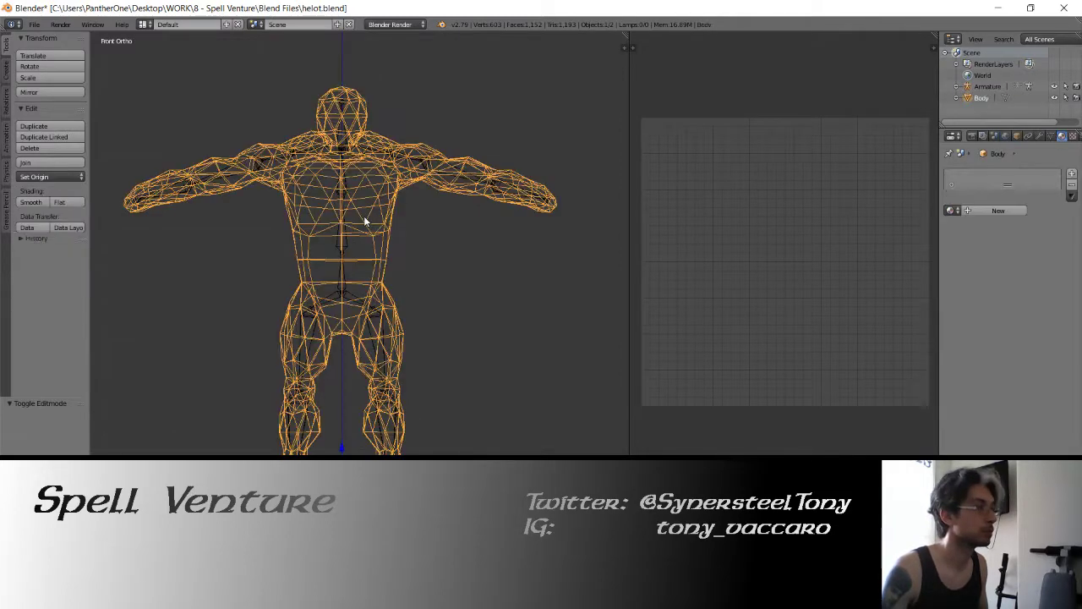
key("ctrl+s")
left_click(381, 264)
right_click(344, 234, "shift")
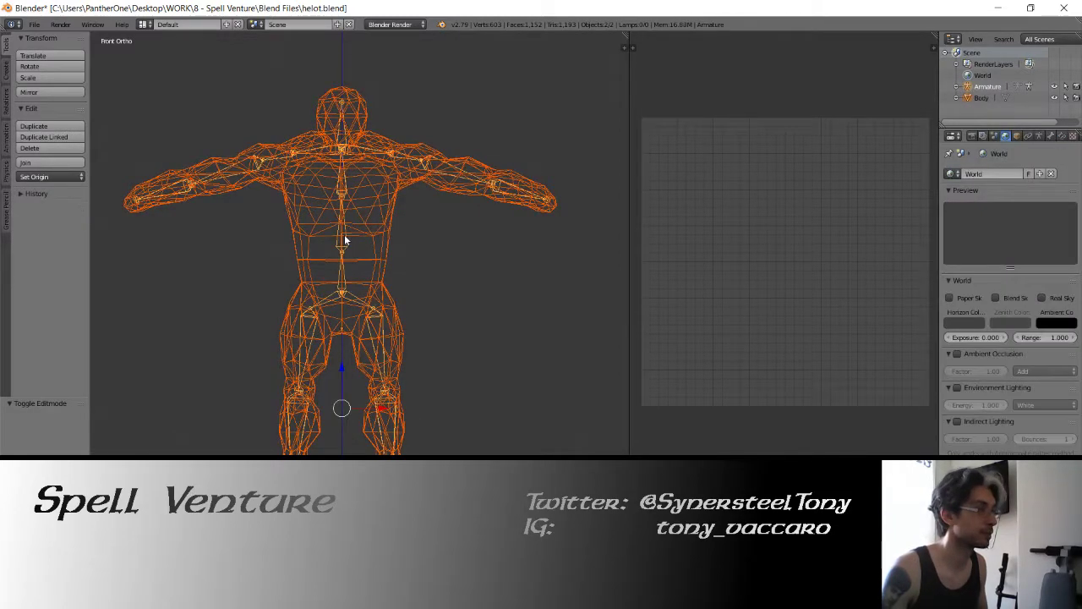
key("ctrl+p")
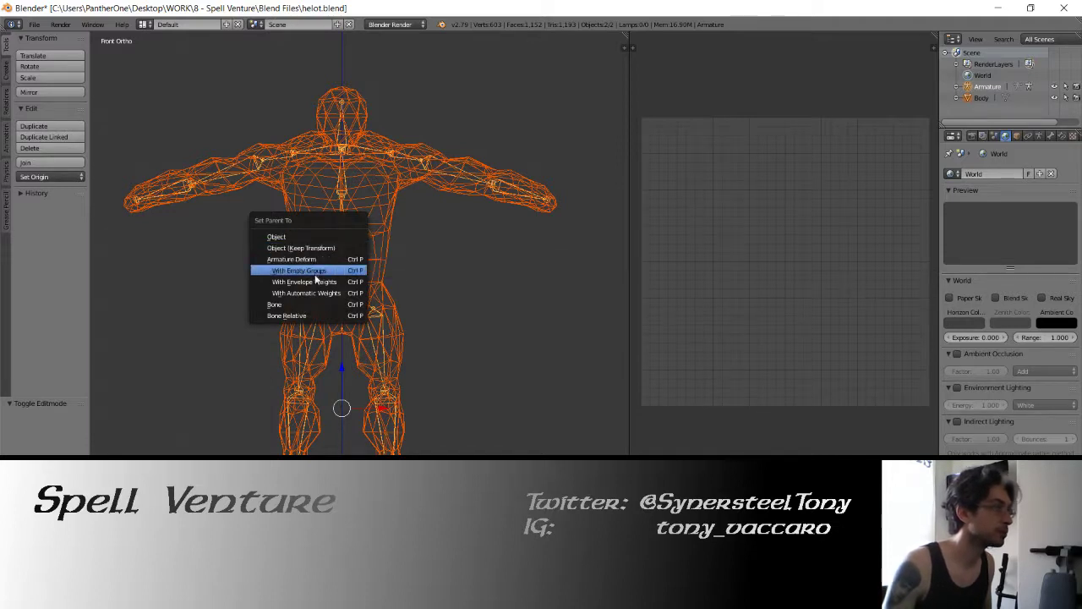
left_click(315, 293)
- Check the Body's automatic bone weights and put the armature into Pose Mode
right_click(342, 211)
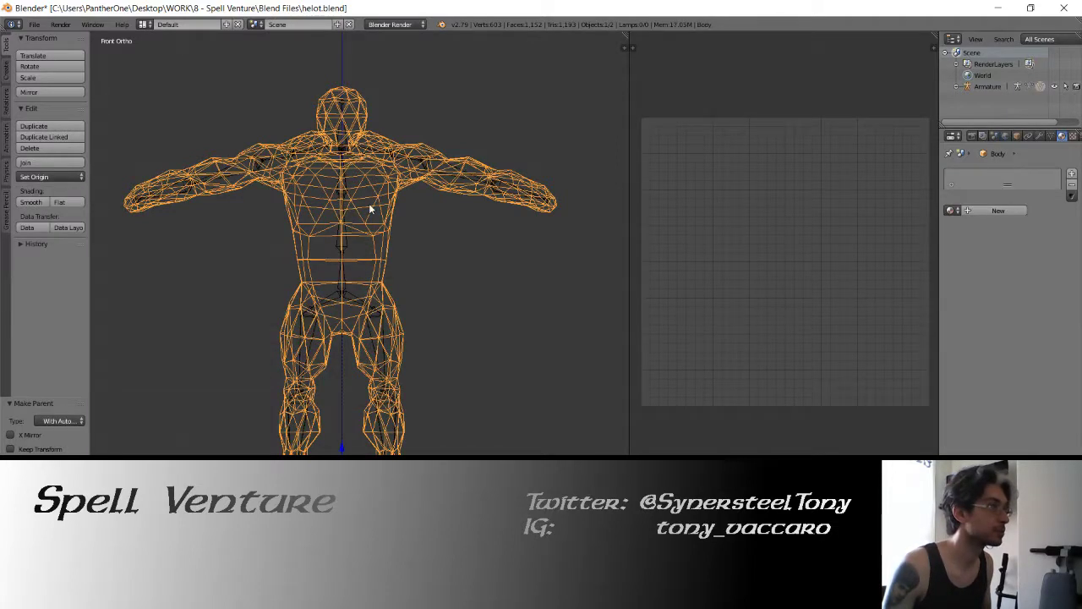
right_click(336, 194)
key("Tab")
key("Tab")
right_click(374, 206)
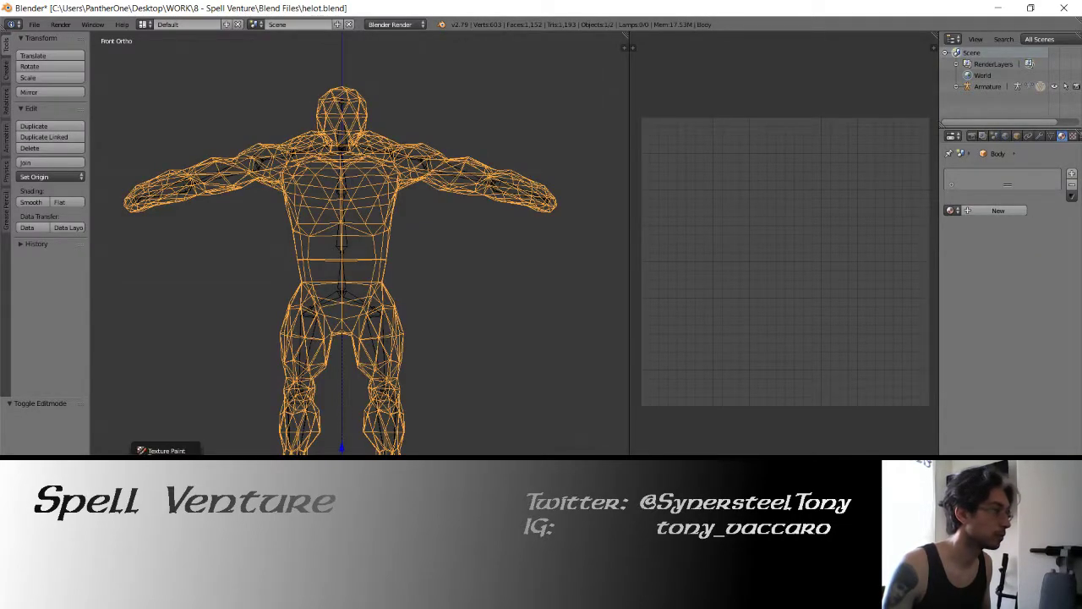
left_click(161, 464)
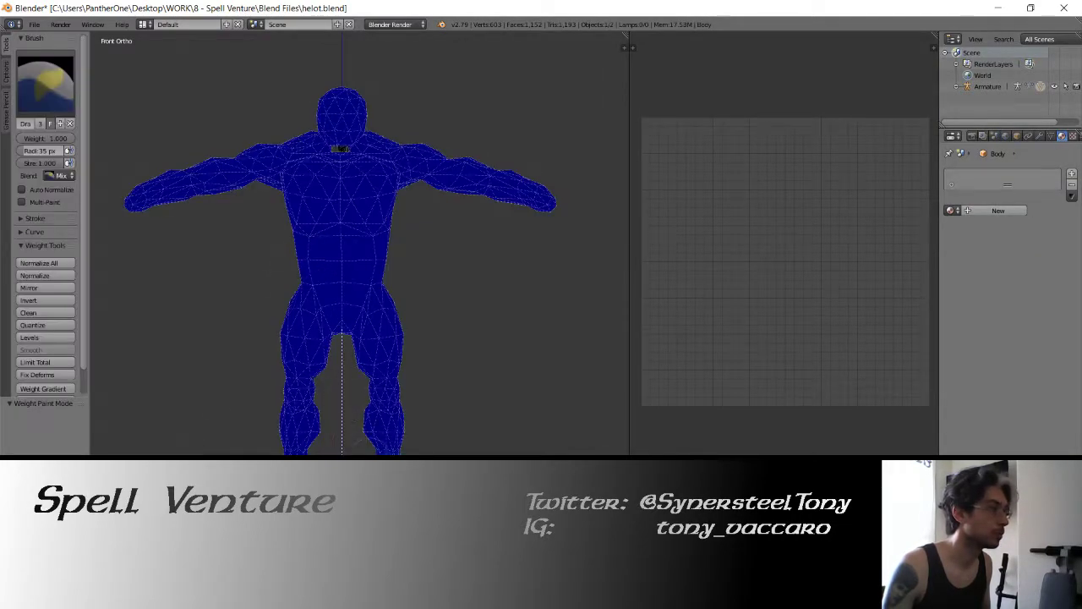
key("ctrl+z")
key("ctrl+z")
key("ctrl+shift+z")
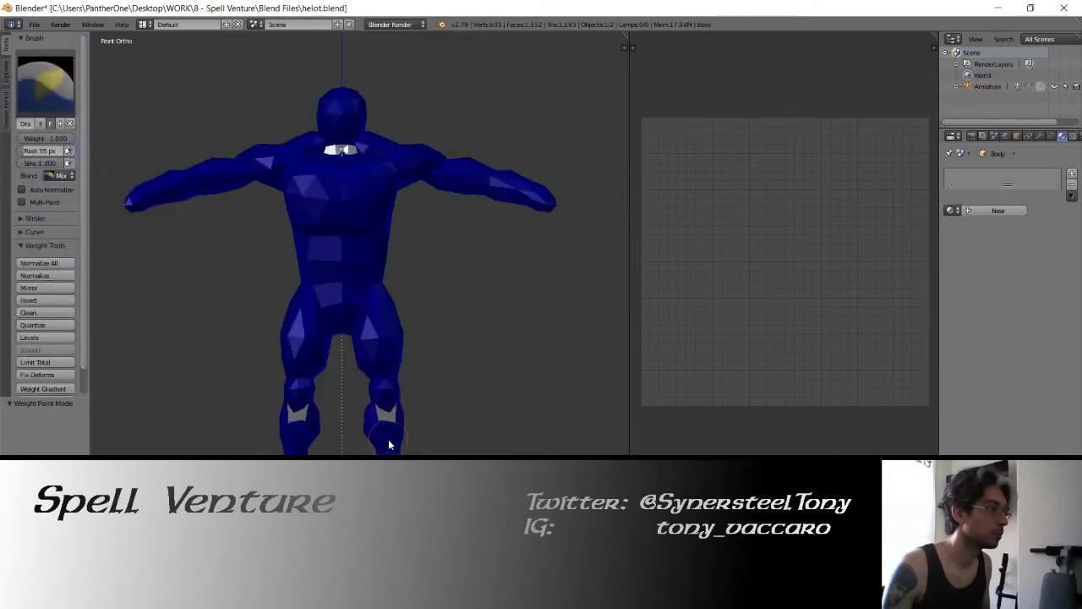
key("ctrl+z")
key("ctrl+shift+z")
key("ctrl+z")
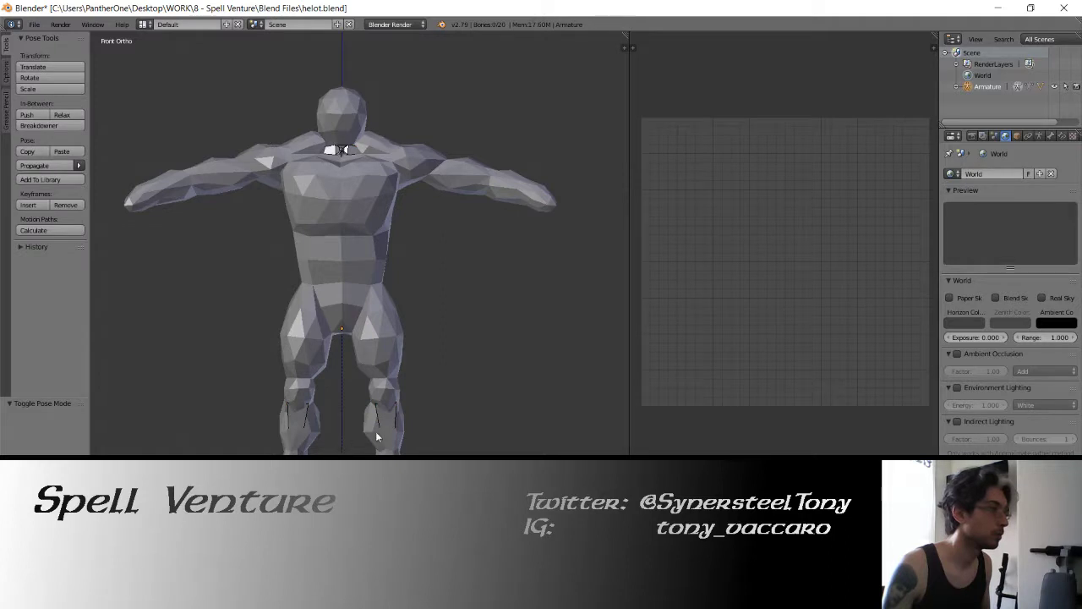
- Test the rig by rotating both arms down and tilting the head
key("g")
left_click(397, 301)
key("ctrl+z")
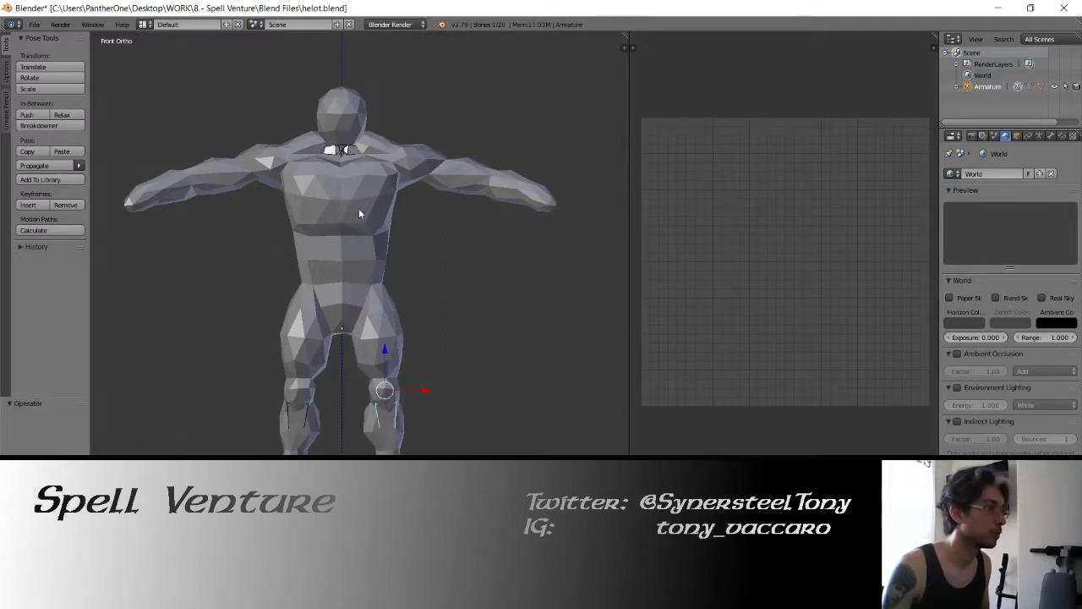
key("r")
right_click(474, 150)
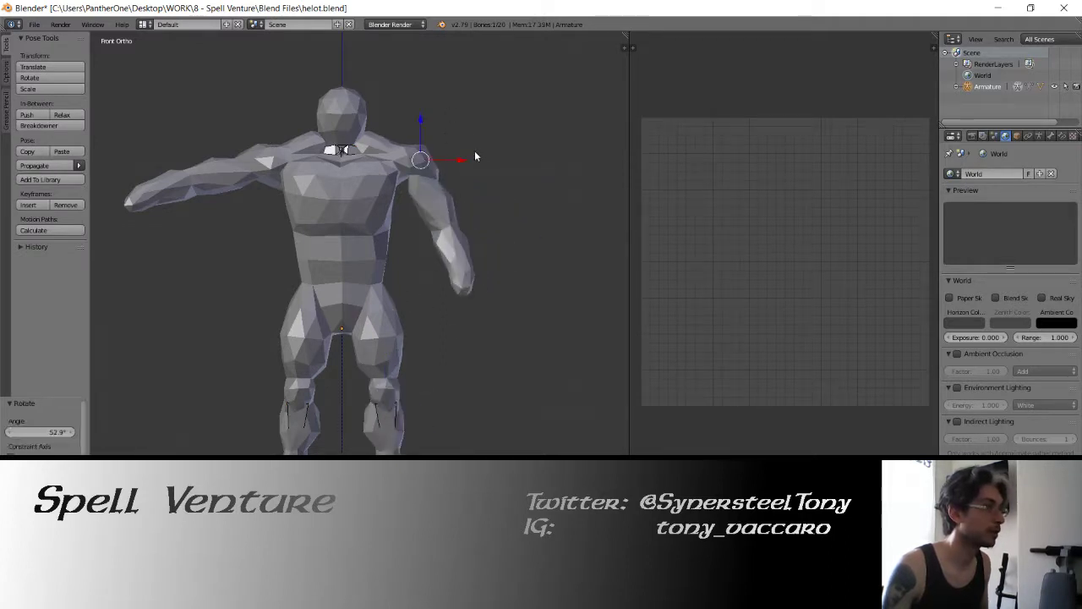
right_click(261, 163)
key("r")
left_click(269, 82)
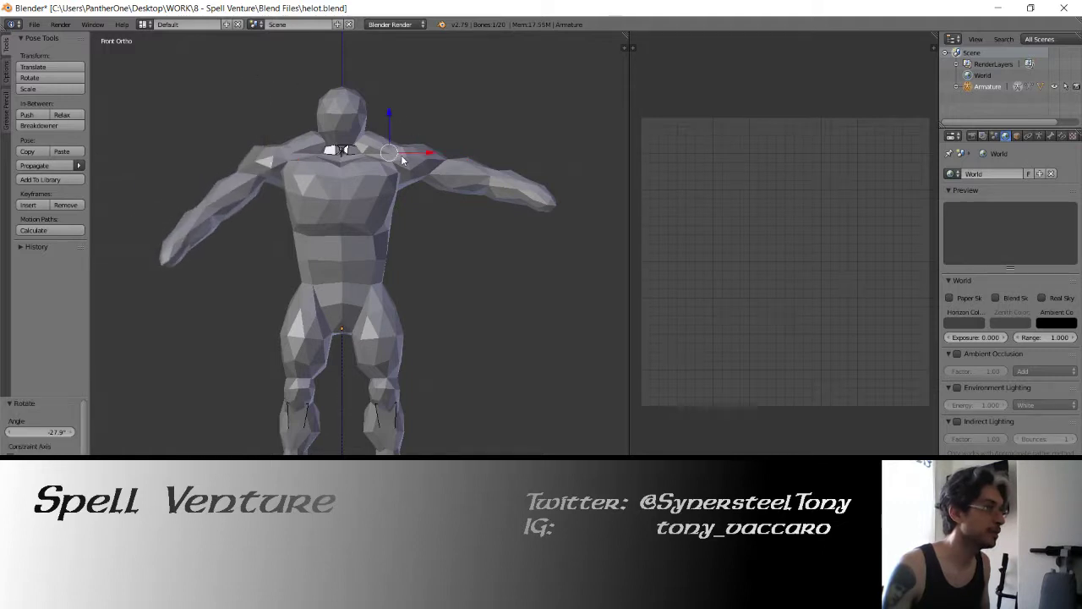
key("r")
left_click(470, 104)
right_click(348, 118)
key("r")
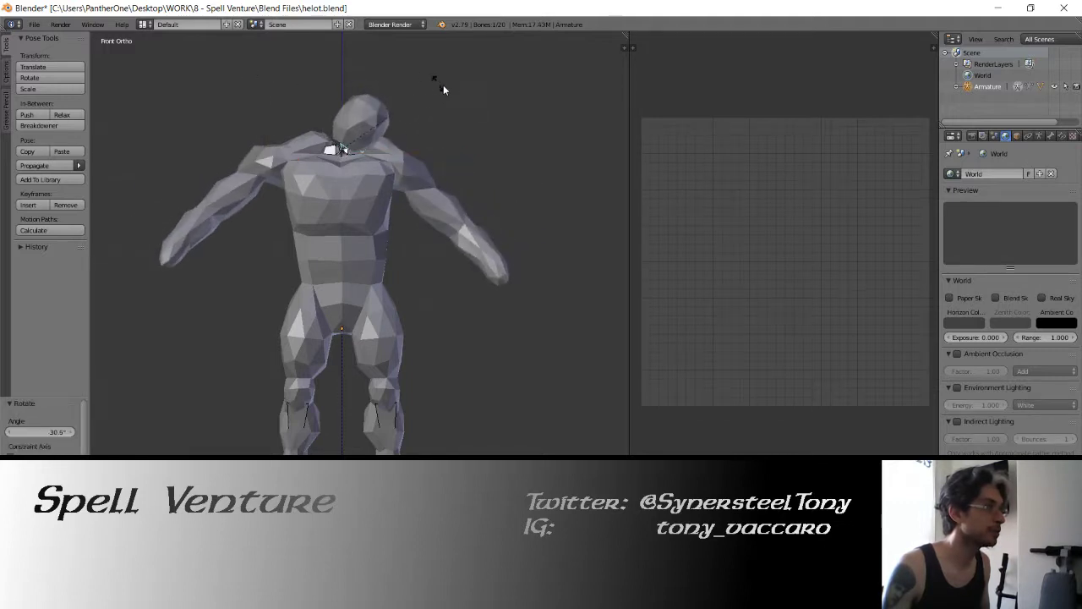
left_click(414, 127)
- Clear all bone rotations back to the T-pose and save the file
mouse_move(415, 127)
middle_mouse_down()
mouse_move(480, 178)
mouse_move(461, 137)
mouse_move(476, 74)
middle_mouse_up()
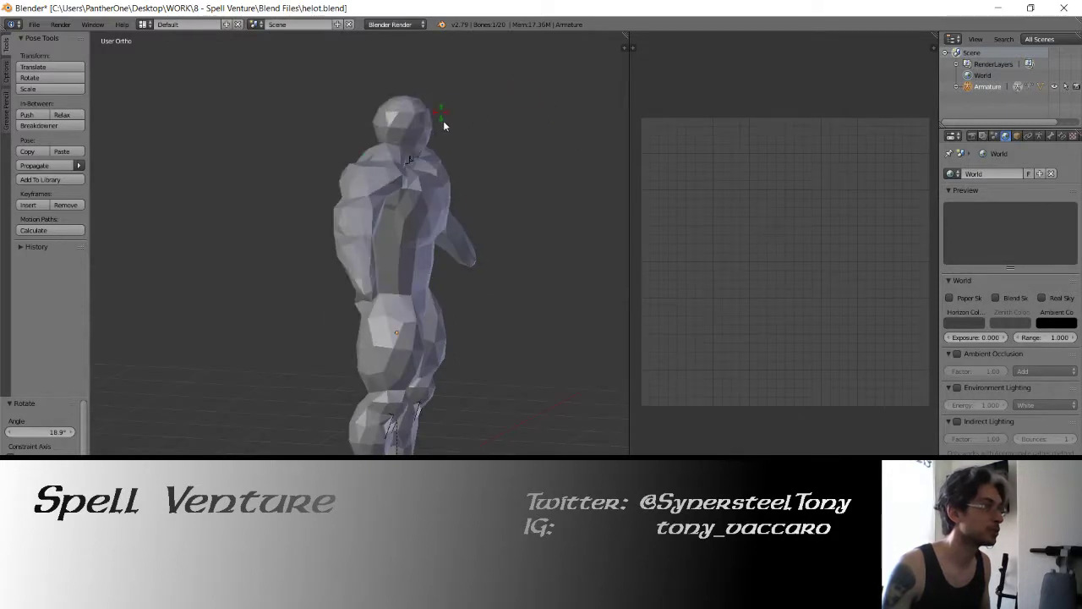
mouse_move(443, 120)
middle_mouse_down()
mouse_move(464, 164)
mouse_move(374, 196)
middle_mouse_up()
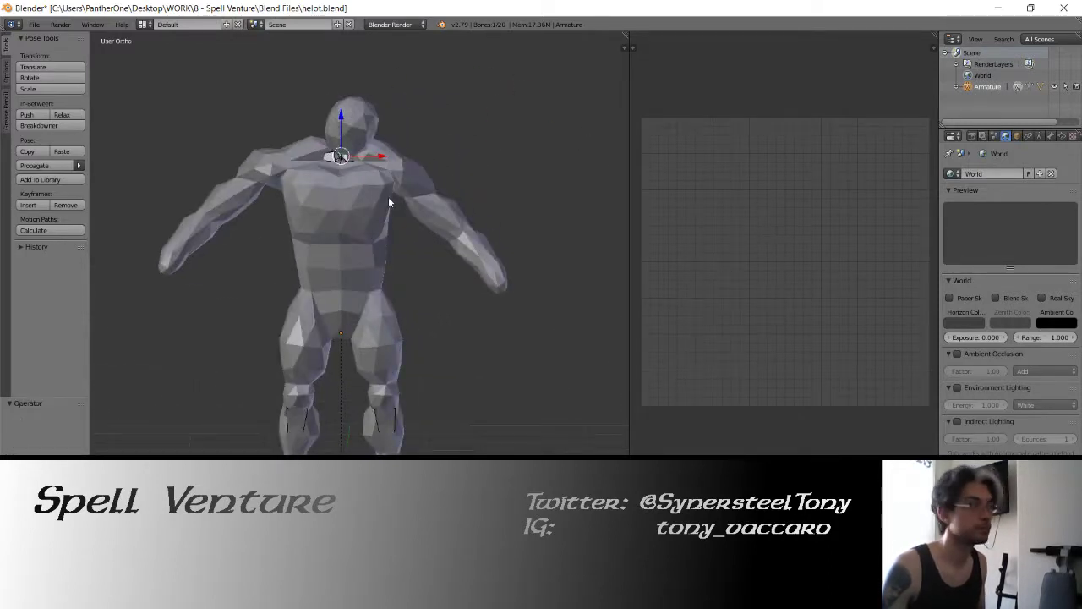
key("alt+r")
key("a")
key("a")
key("alt+r")
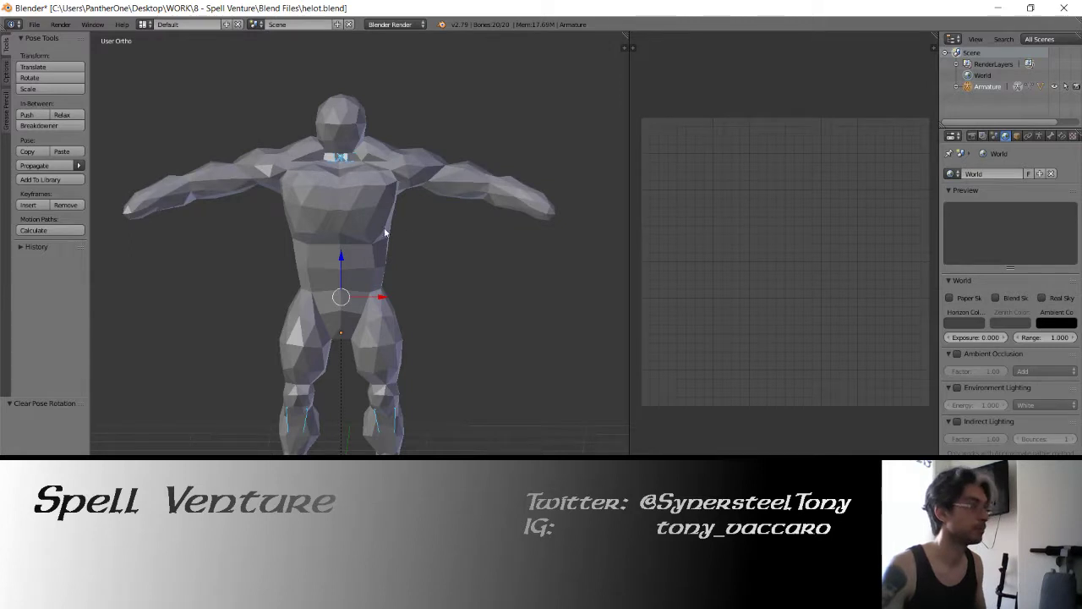
key("KP_1")
key("a")
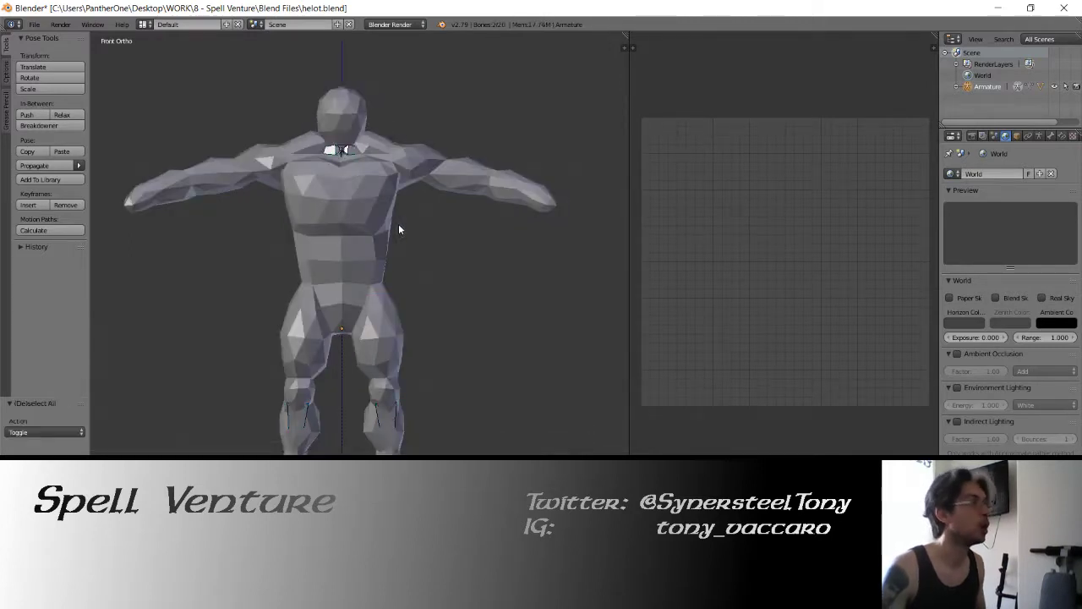
key("ctrl+s")
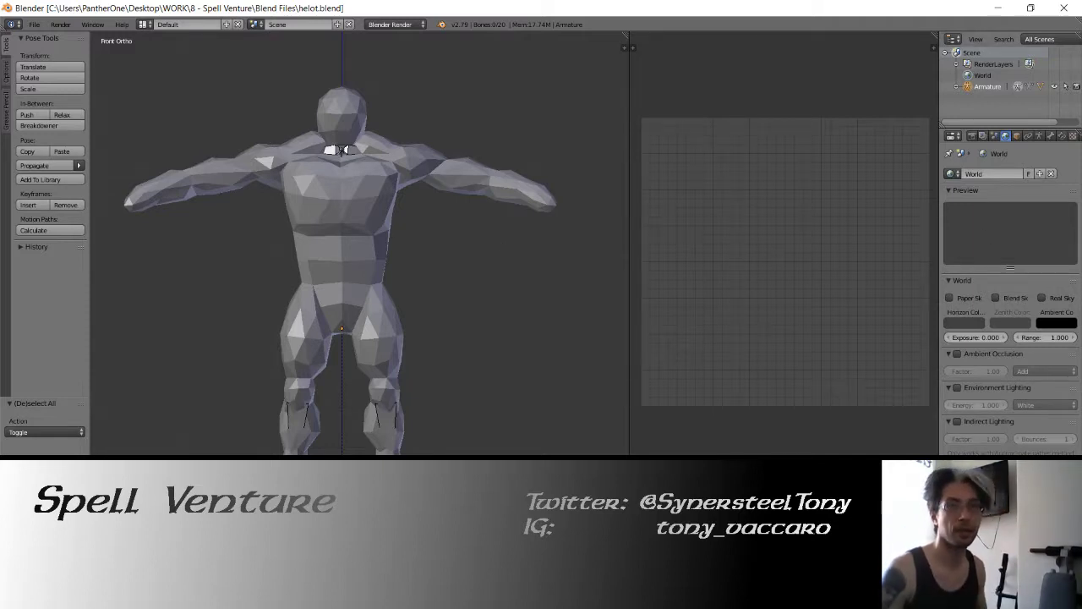
- Inspect the rig in front, wireframe and angled views, save, and switch to the browser
key("alt+Tab")
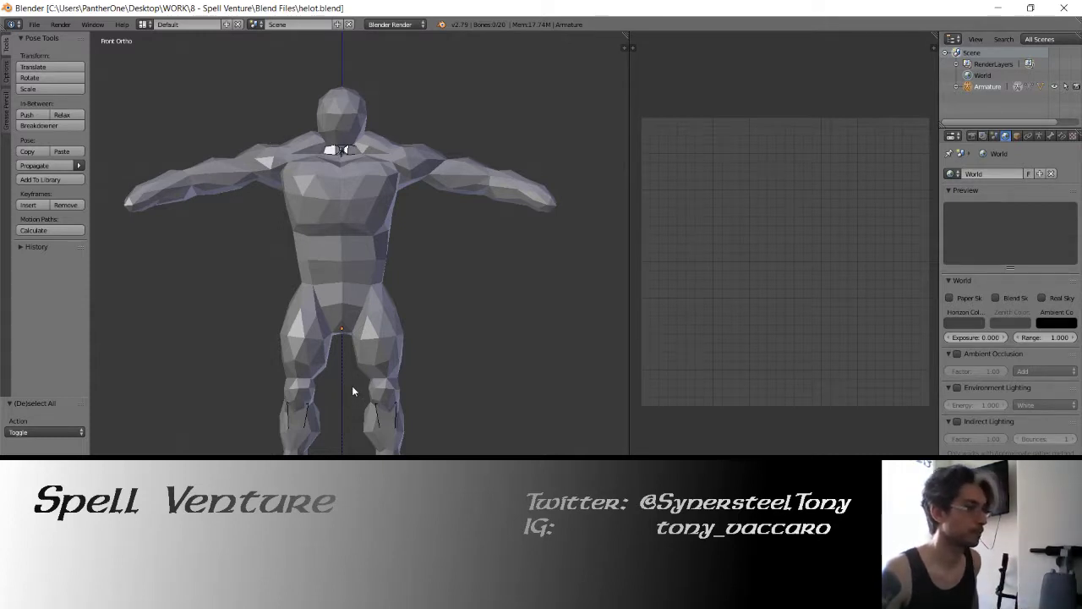
middle_click_drag(251, 305, 312, 311)
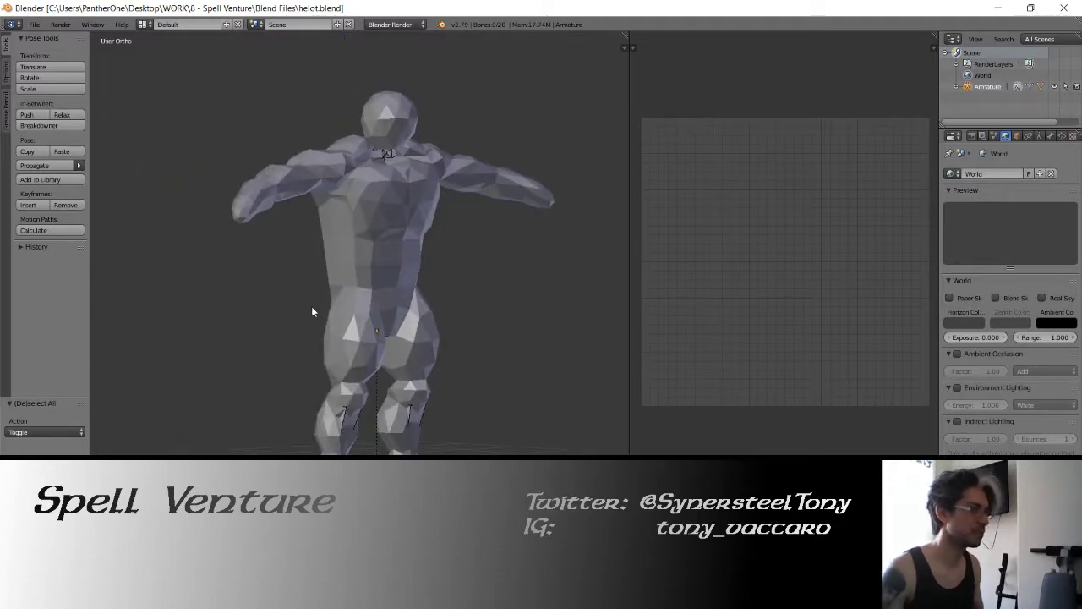
key("KP_1")
key("z")
middle_click_drag(296, 274, 285, 233, "shift")
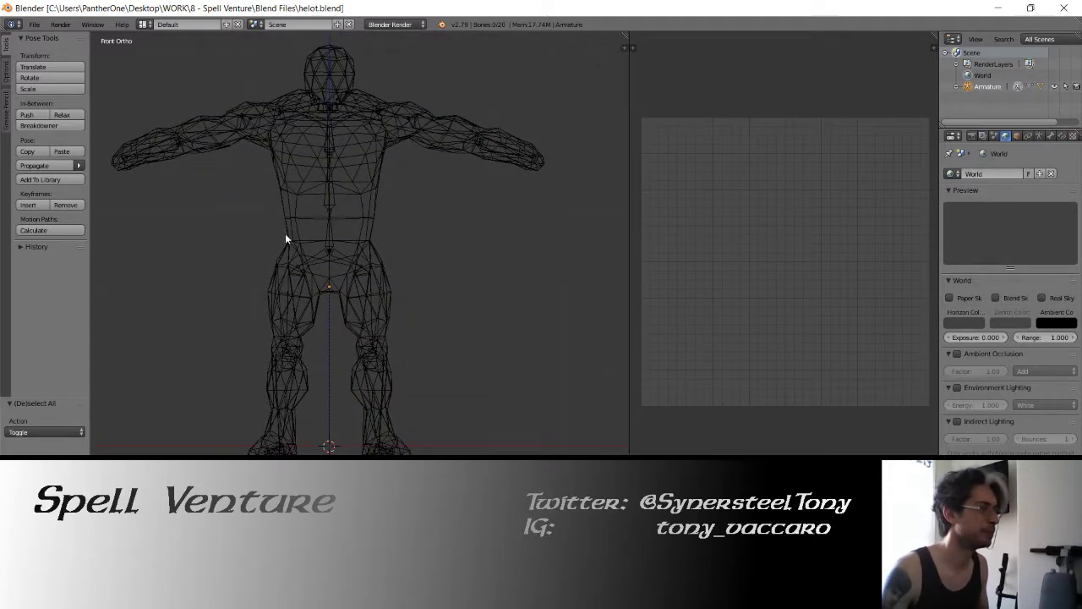
key("z")
middle_click_drag(266, 181, 271, 226)
key("a")
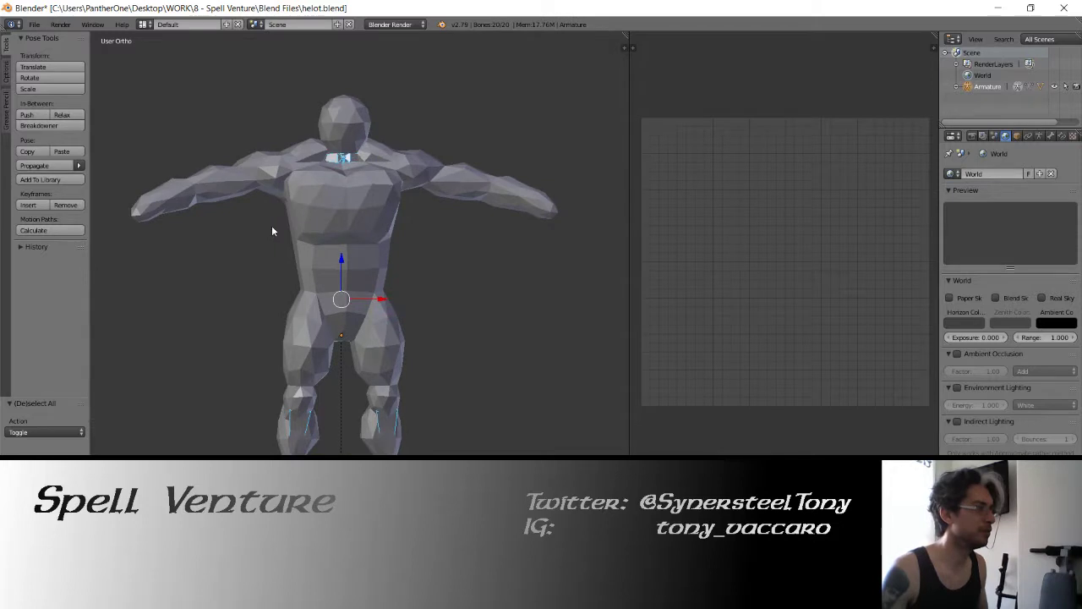
key("a")
key("ctrl+s")
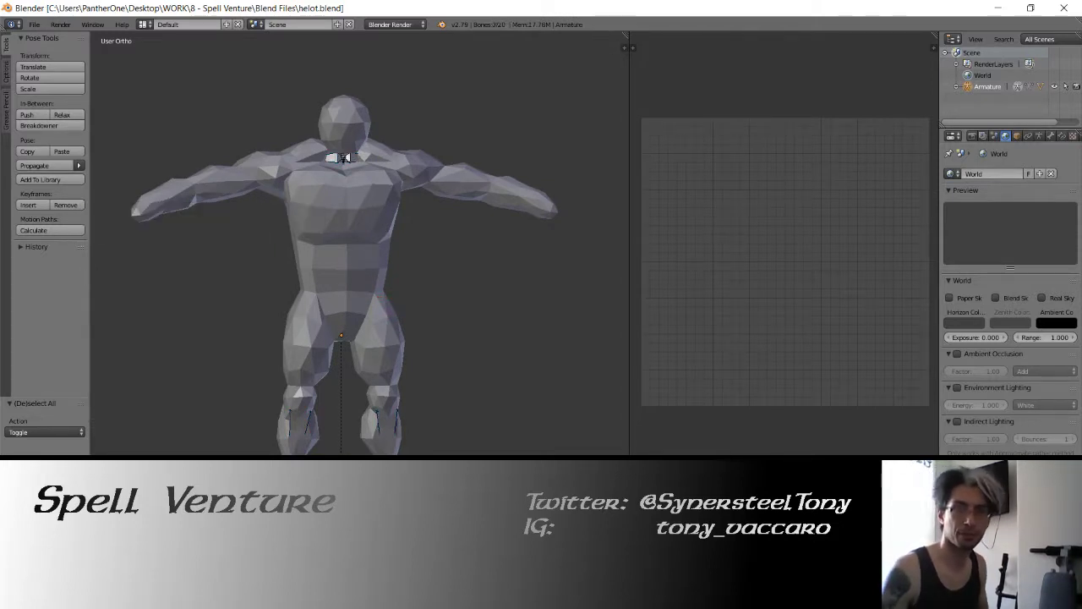
key("alt+Tab")
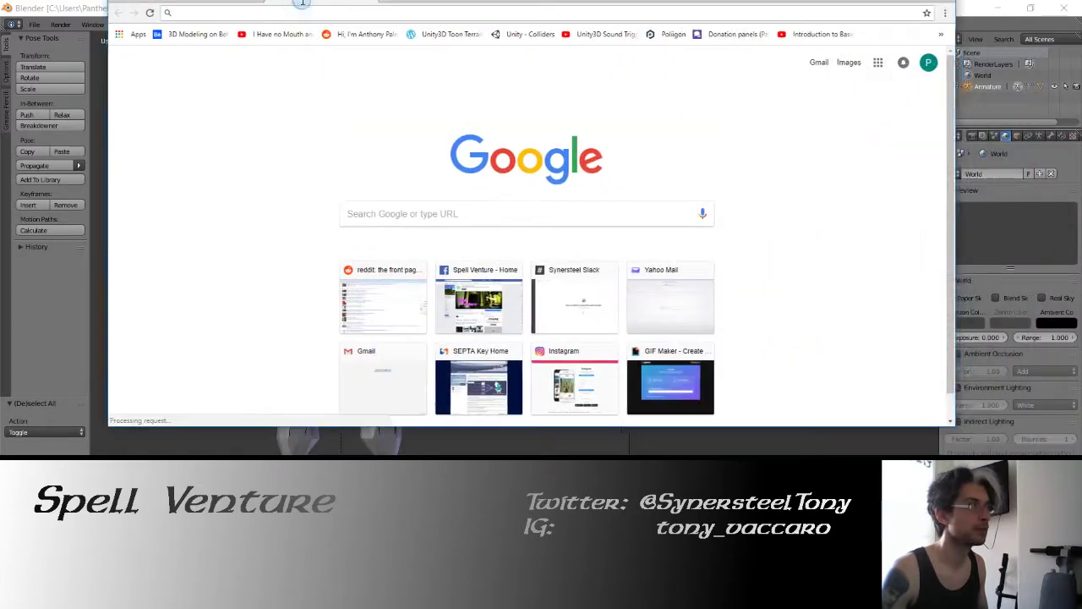
- Go to Sketchfab, search 'tower shield', and open the Fantasy Tower Shield model
type("sketchfab.com")
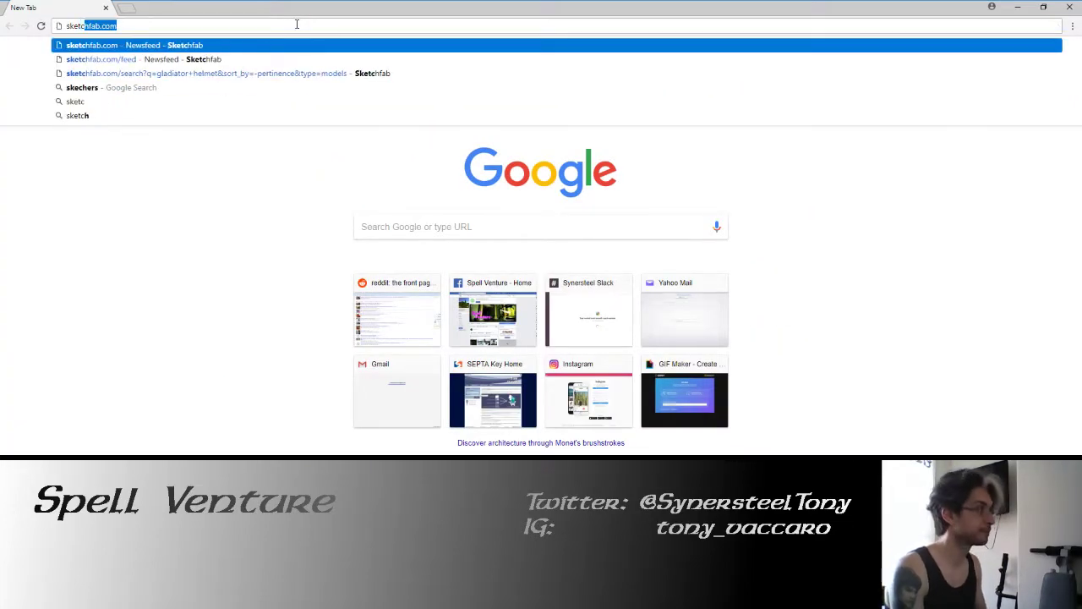
key("Return")
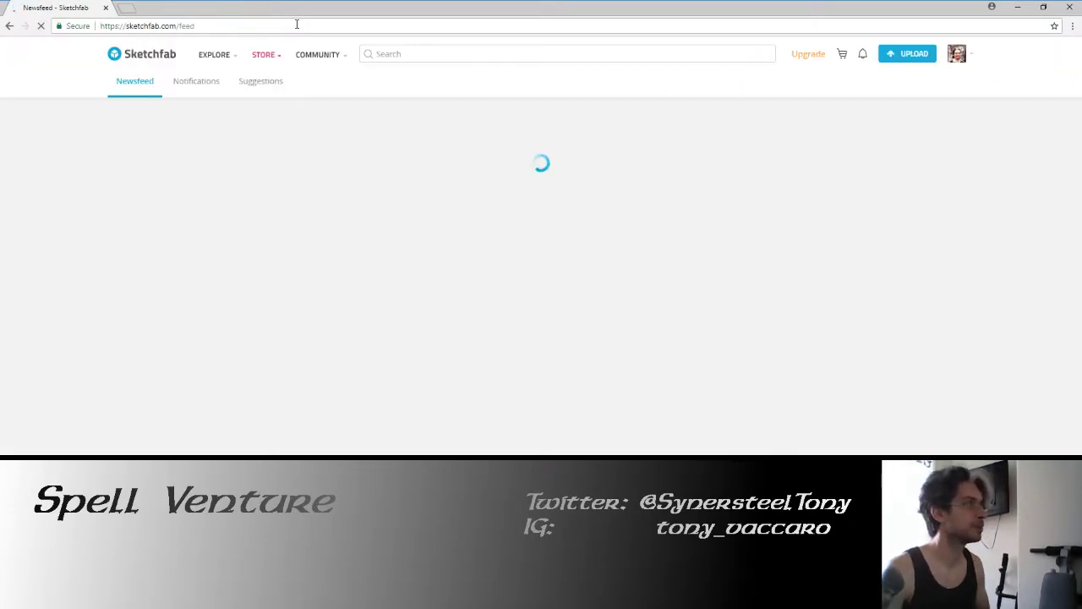
left_click(414, 54)
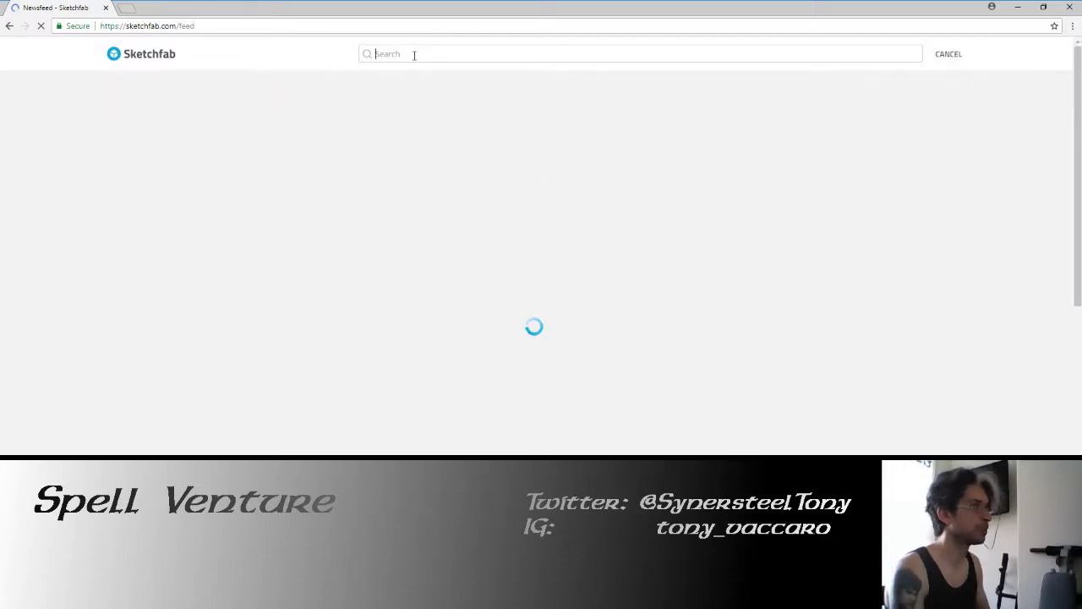
type("tower shield")
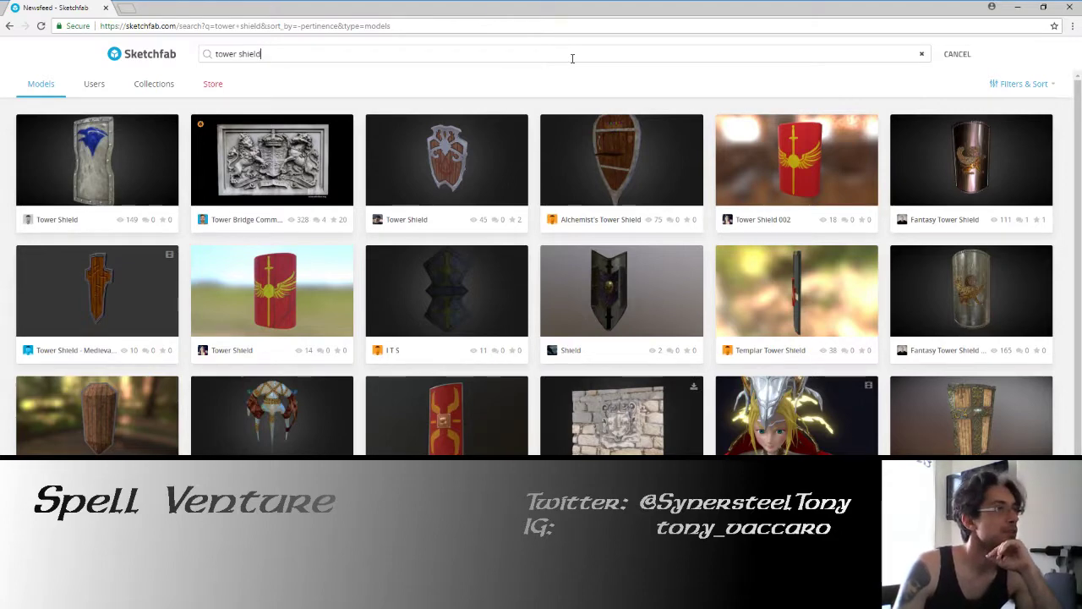
left_click(973, 285)
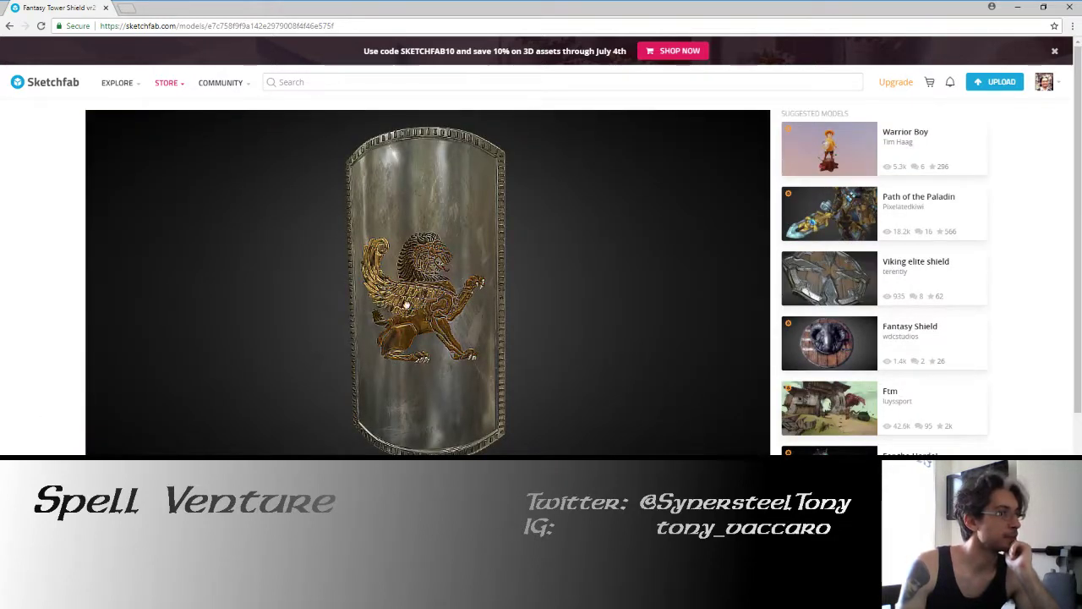
- Study the shield's back in the Model Inspector's Wireframe view, then restore the textured render
mouse_move(407, 304)
left_mouse_down()
mouse_move(423, 302)
mouse_move(367, 309)
mouse_move(511, 308)
mouse_move(397, 311)
mouse_move(499, 310)
mouse_move(411, 281)
mouse_move(536, 285)
mouse_move(443, 285)
mouse_move(411, 273)
mouse_move(357, 288)
left_mouse_up()
scroll(433, 293, "up", 3)
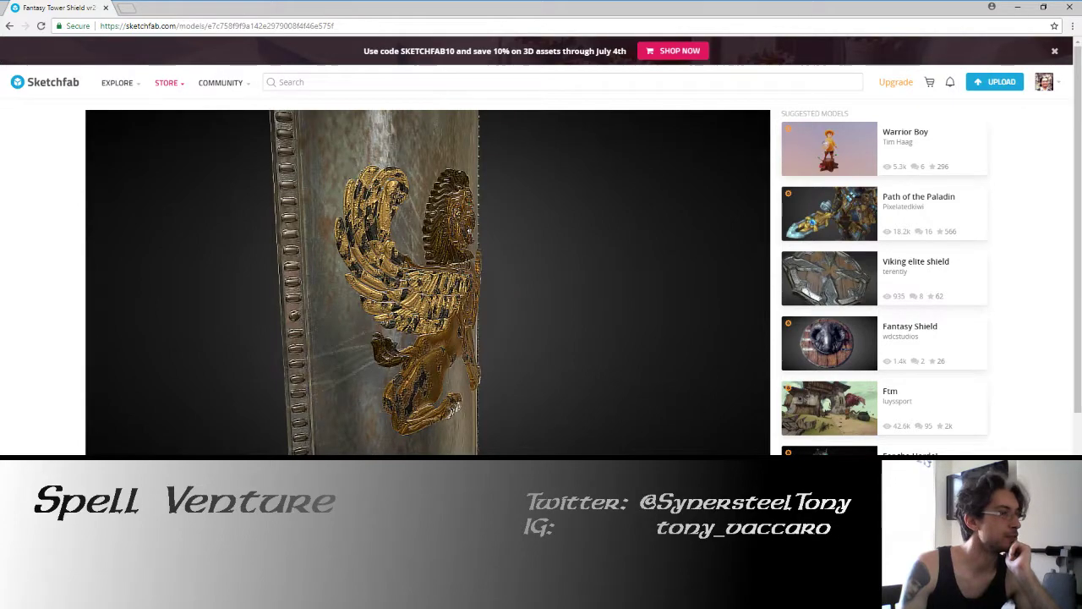
key("i")
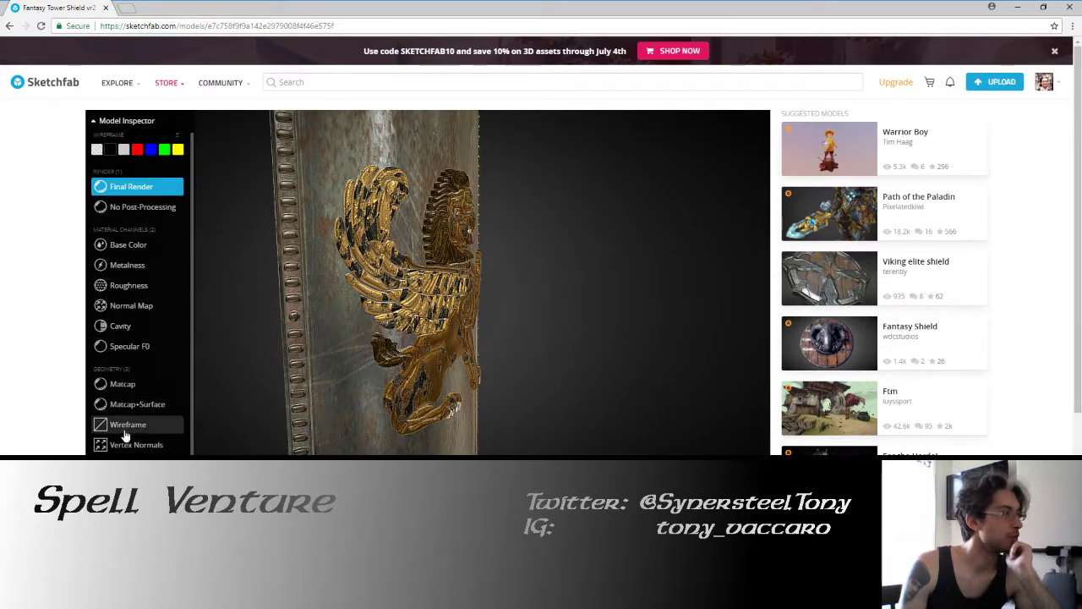
left_click(127, 426)
mouse_move(251, 357)
left_mouse_down()
mouse_move(335, 346)
mouse_move(367, 383)
mouse_move(353, 301)
mouse_move(279, 304)
left_mouse_up()
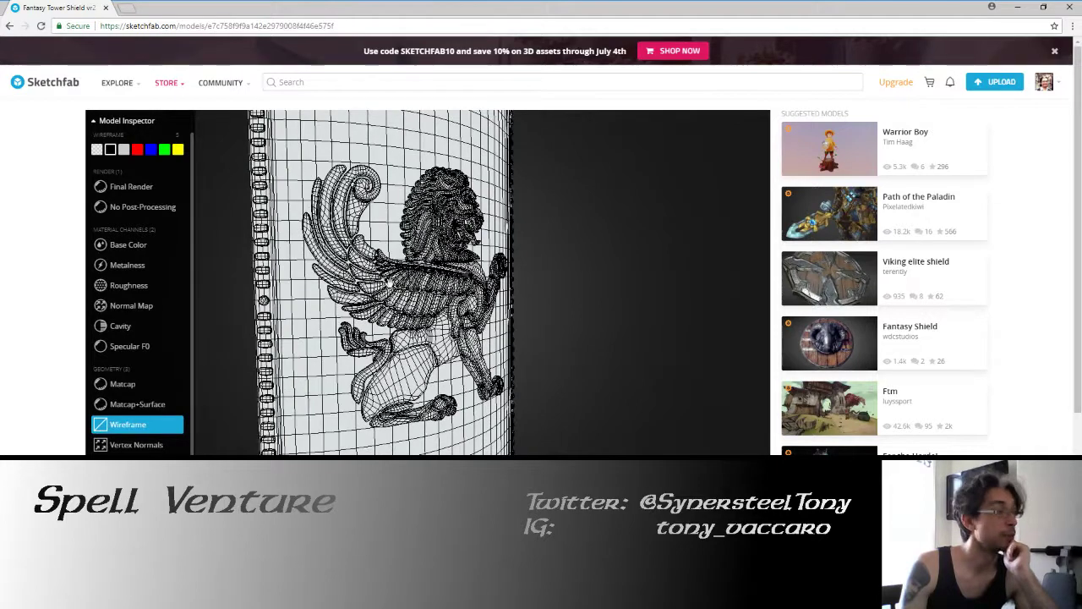
left_click(124, 187)
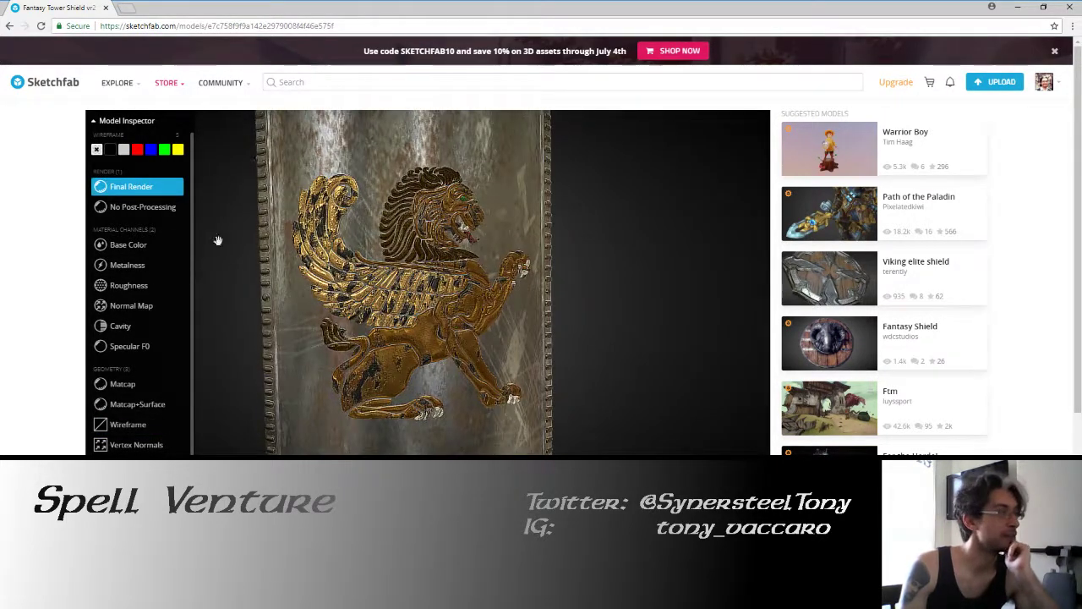
left_click(118, 120)
- Zoom in on the gold griffin emblem, then return to the Sketchfab newsfeed
mouse_move(279, 253)
left_mouse_down()
mouse_move(493, 273)
mouse_move(501, 192)
mouse_move(487, 287)
mouse_move(500, 336)
mouse_move(459, 331)
mouse_move(415, 401)
left_mouse_up()
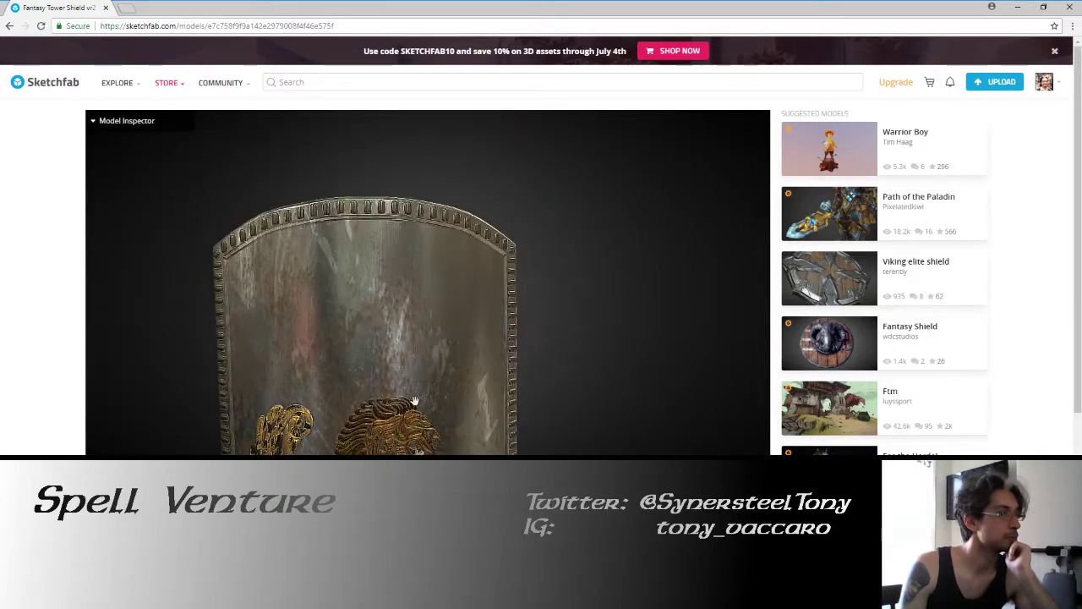
double_click(415, 401)
mouse_move(399, 331)
left_mouse_down()
mouse_move(398, 250)
mouse_move(398, 259)
mouse_move(413, 249)
left_mouse_up()
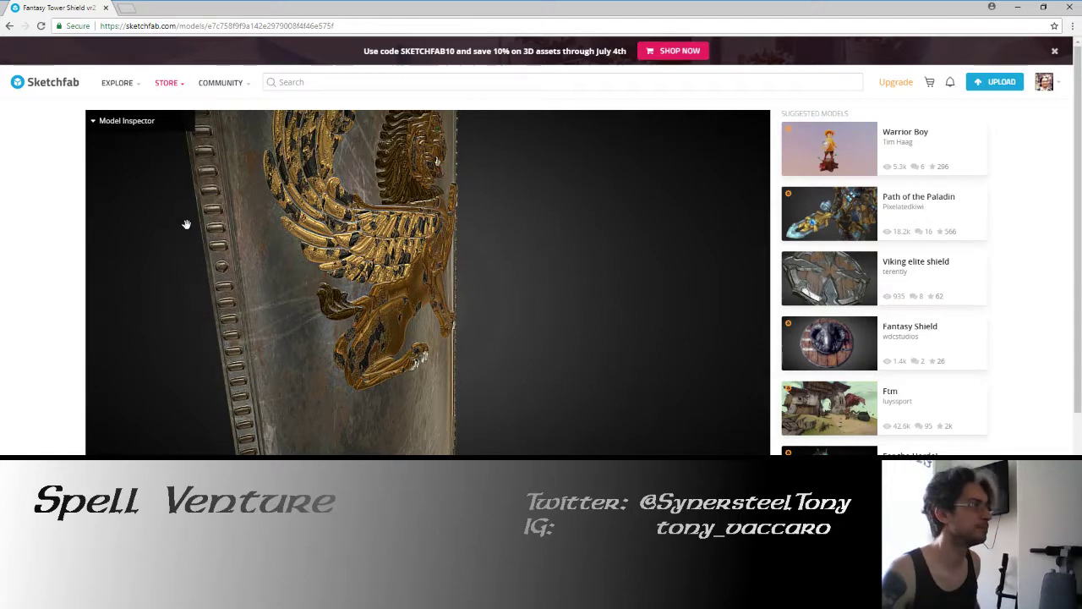
left_click(51, 82)
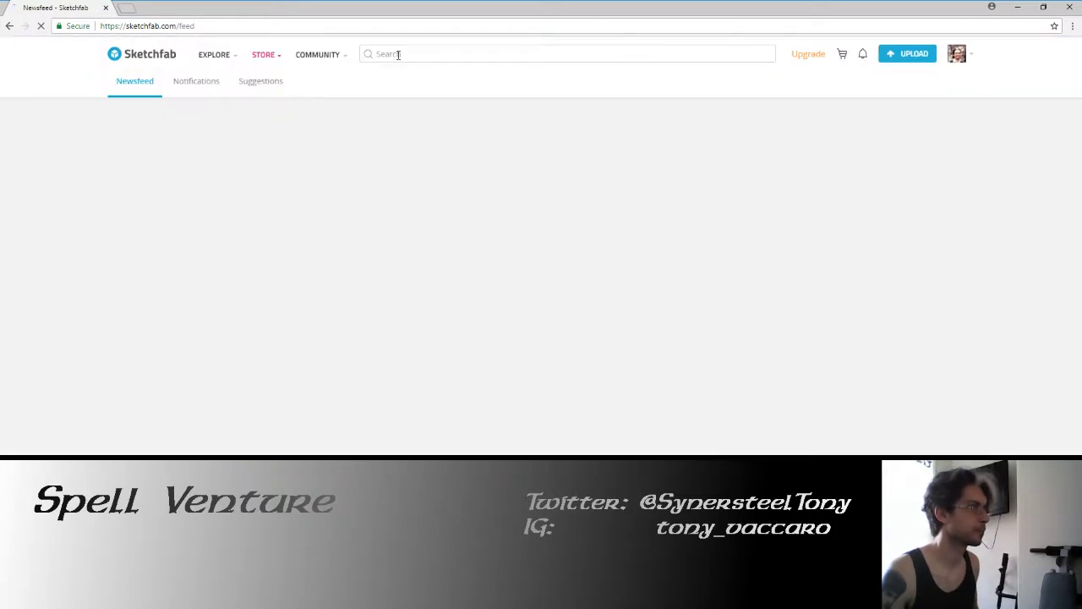
- Search 'large shield' and rotate a Shield Large model to view its back straps
left_click(398, 54)
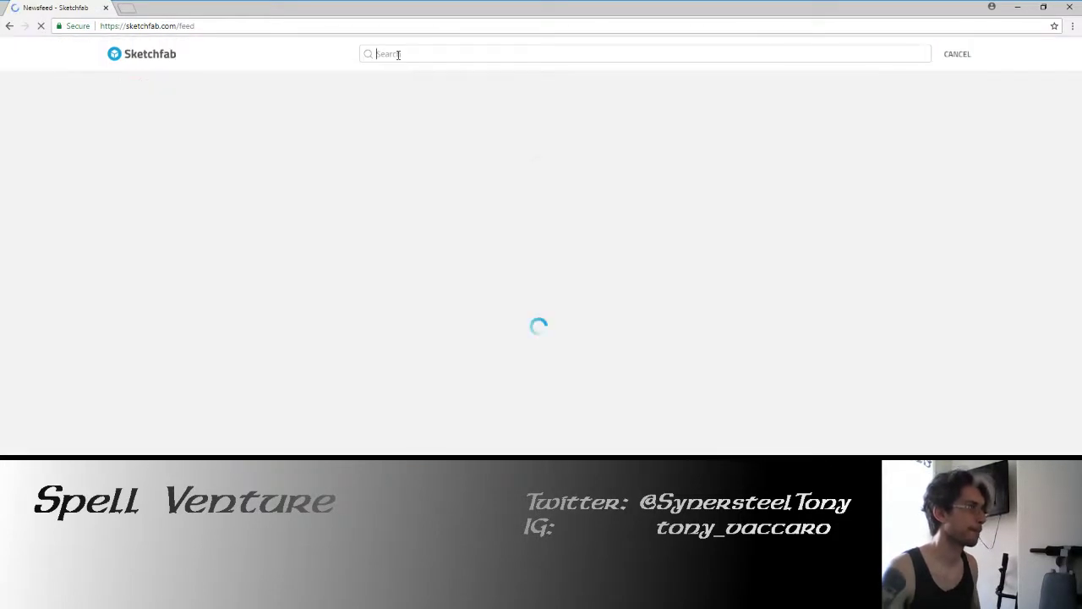
type("larg")
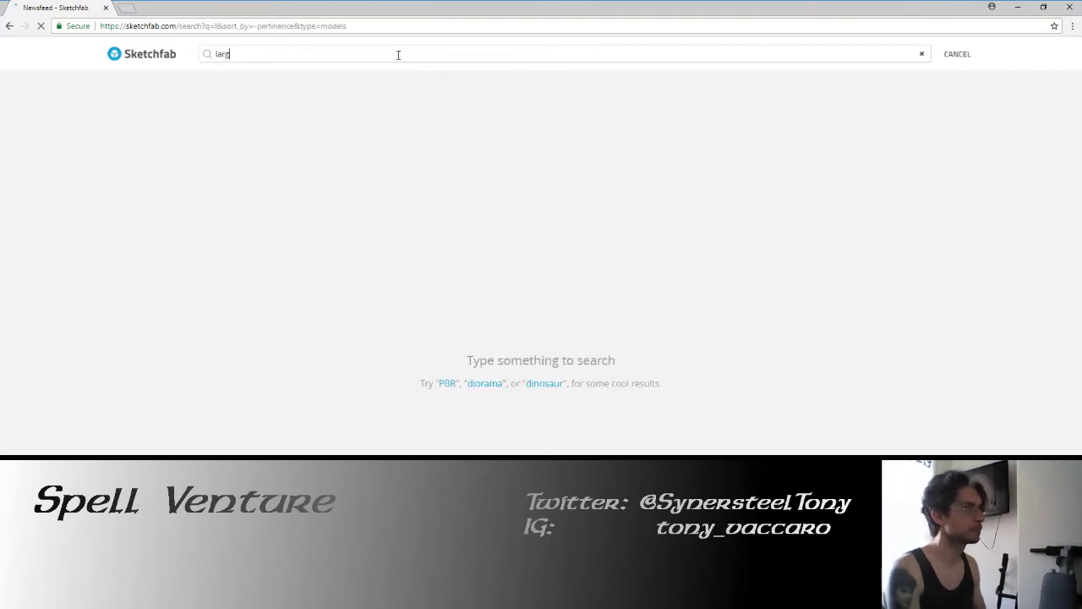
type("e shield")
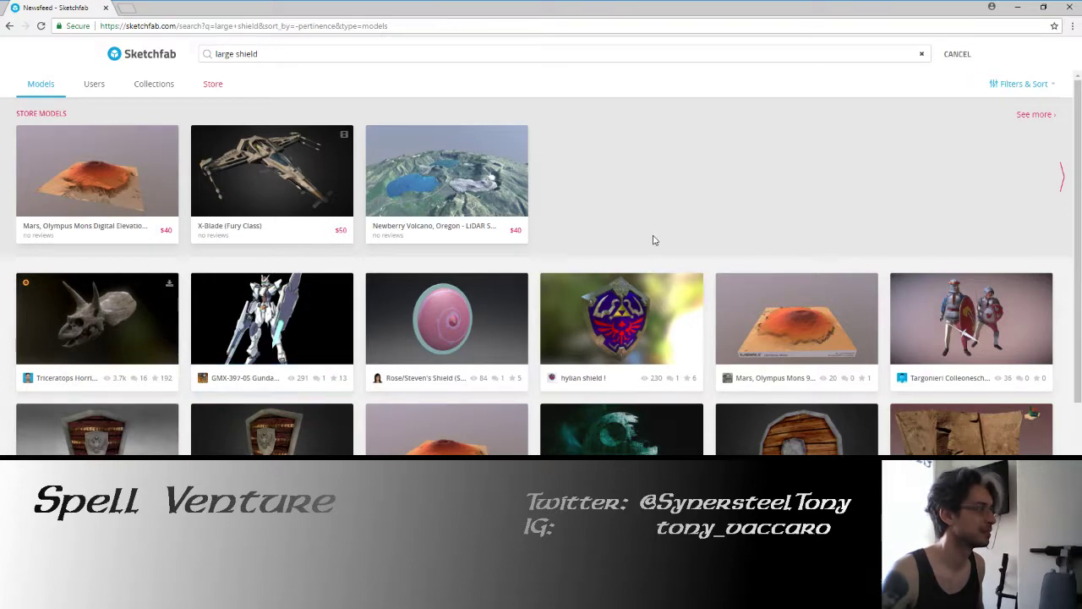
scroll(652, 240, "down", 1)
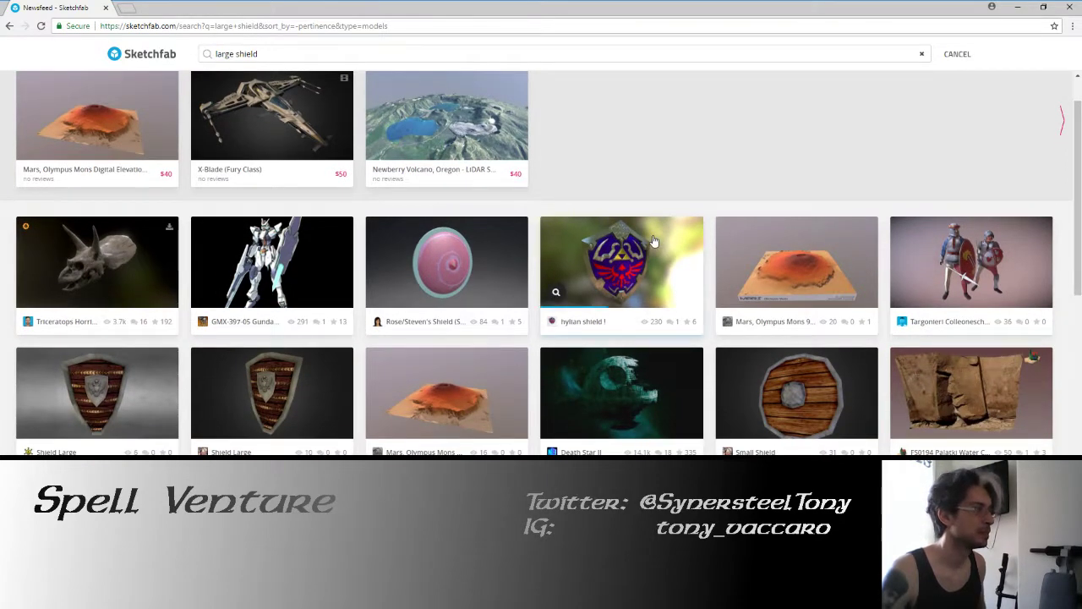
scroll(653, 240, "down", 2)
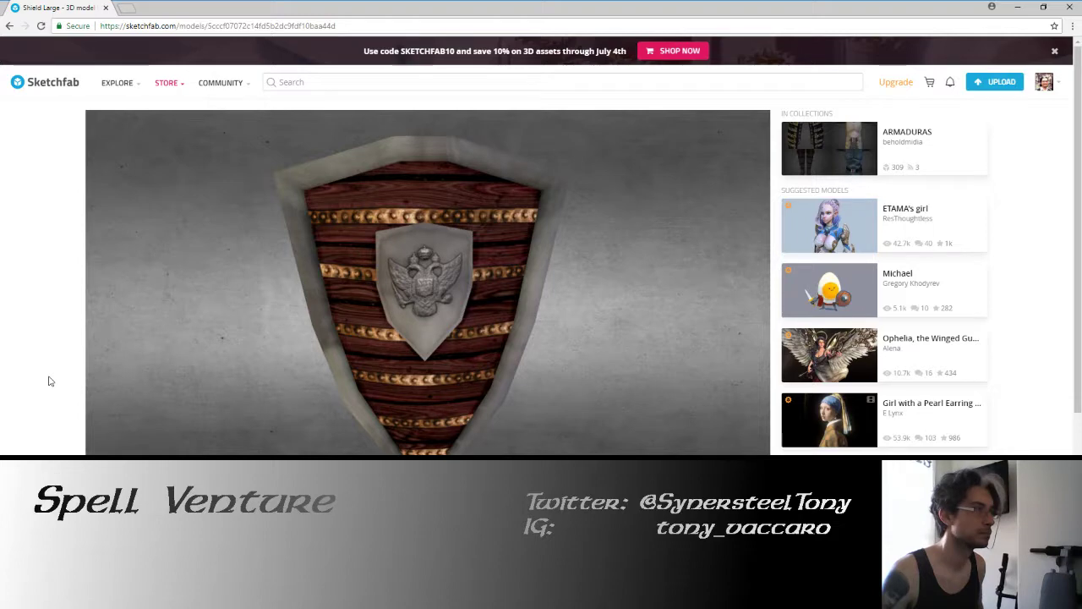
mouse_move(329, 328)
left_mouse_down()
mouse_move(461, 323)
mouse_move(357, 321)
left_mouse_up()
scroll(47, 404, "down", 3)
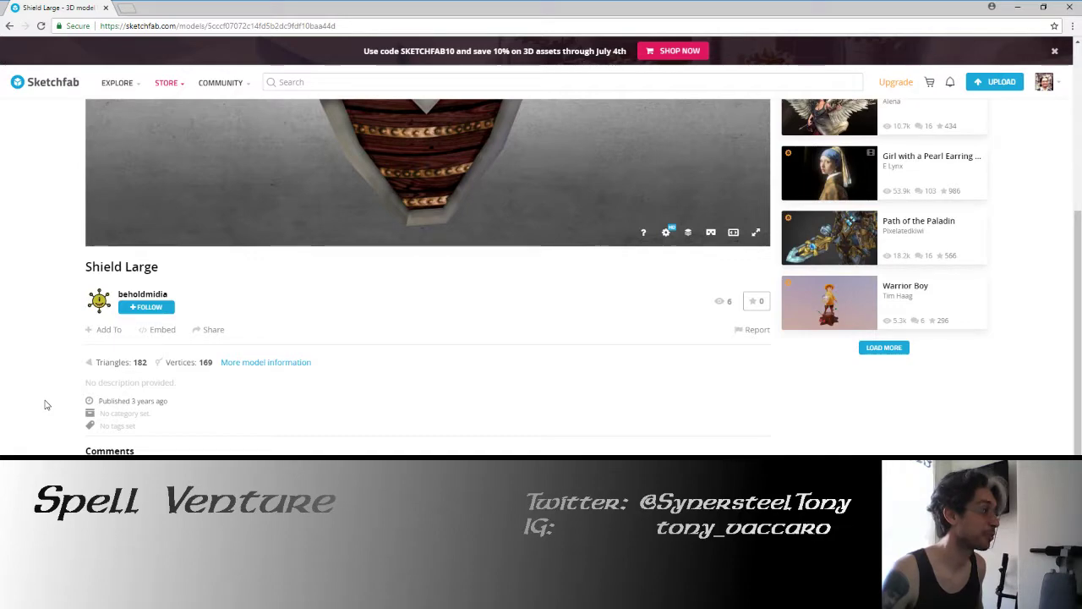
scroll(47, 404, "up", 4)
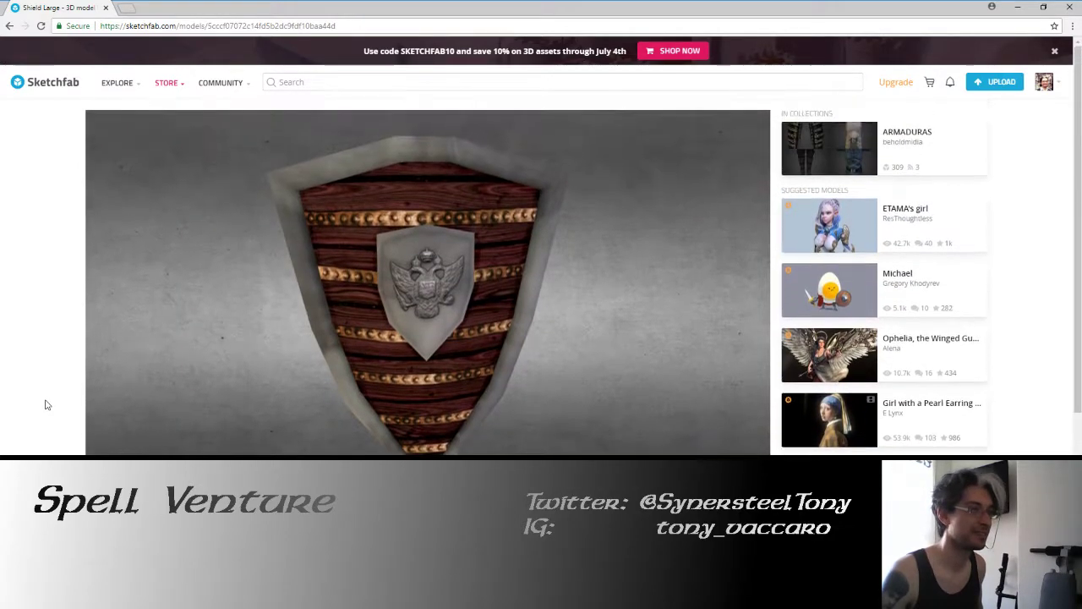
- Go back to the large shield results and scroll through them
left_click(9, 26)
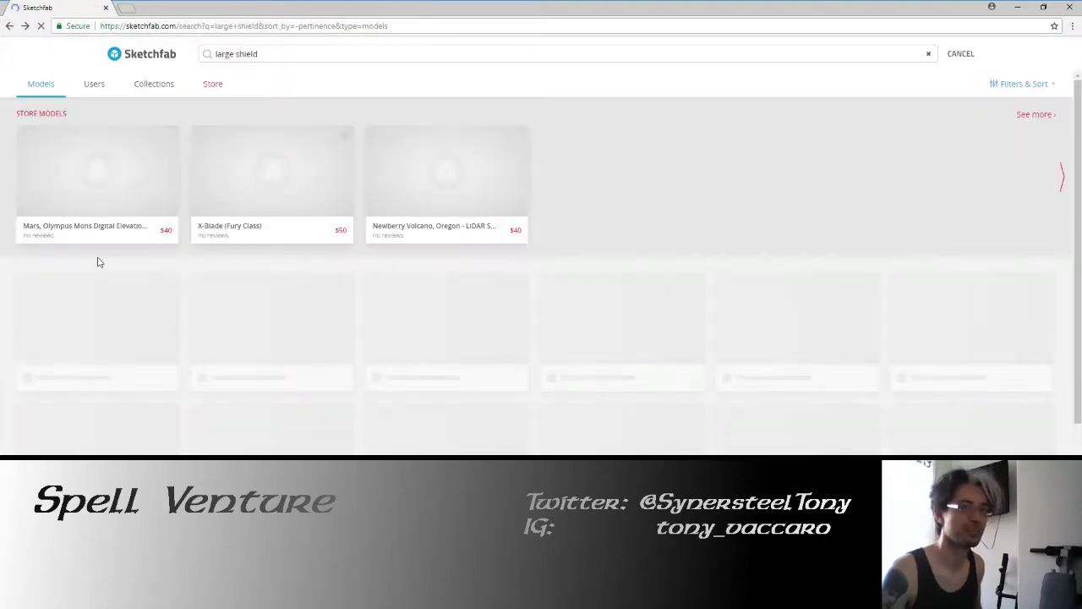
scroll(97, 262, "down", 2)
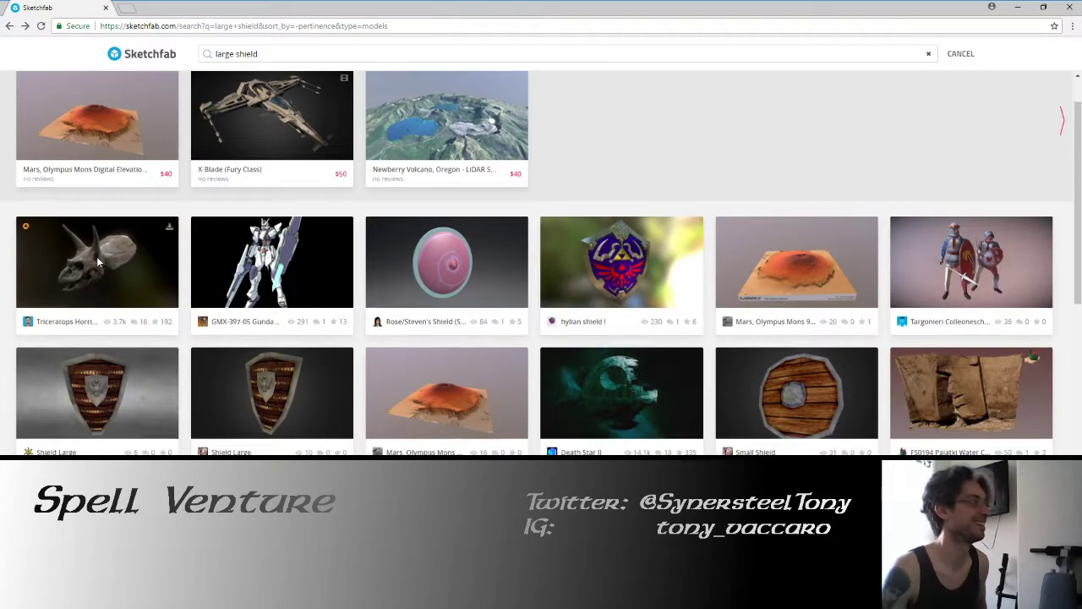
scroll(97, 263, "down", 1)
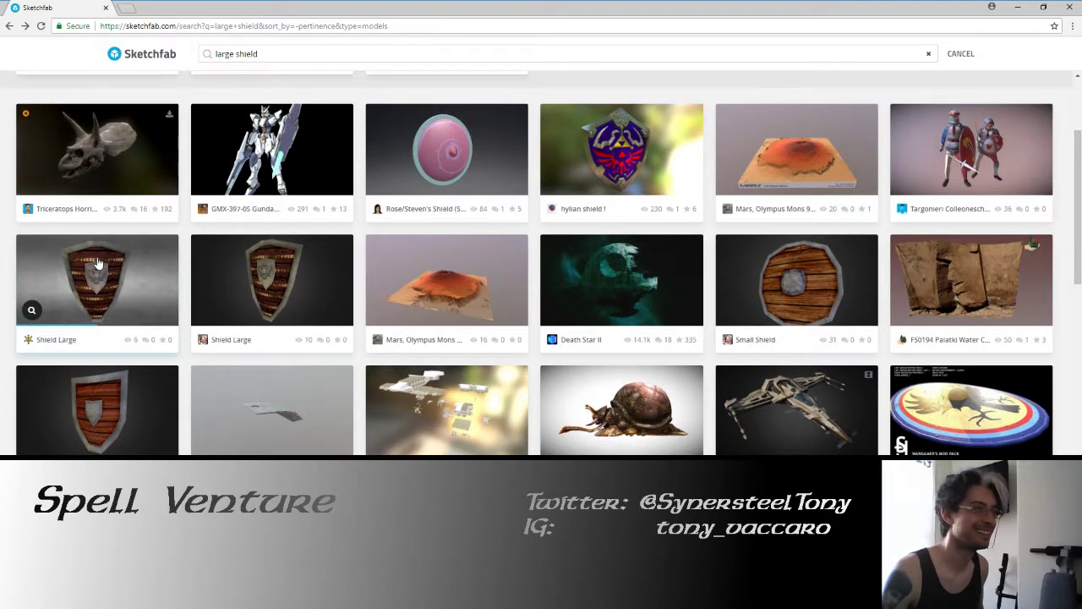
scroll(98, 262, "down", 1)
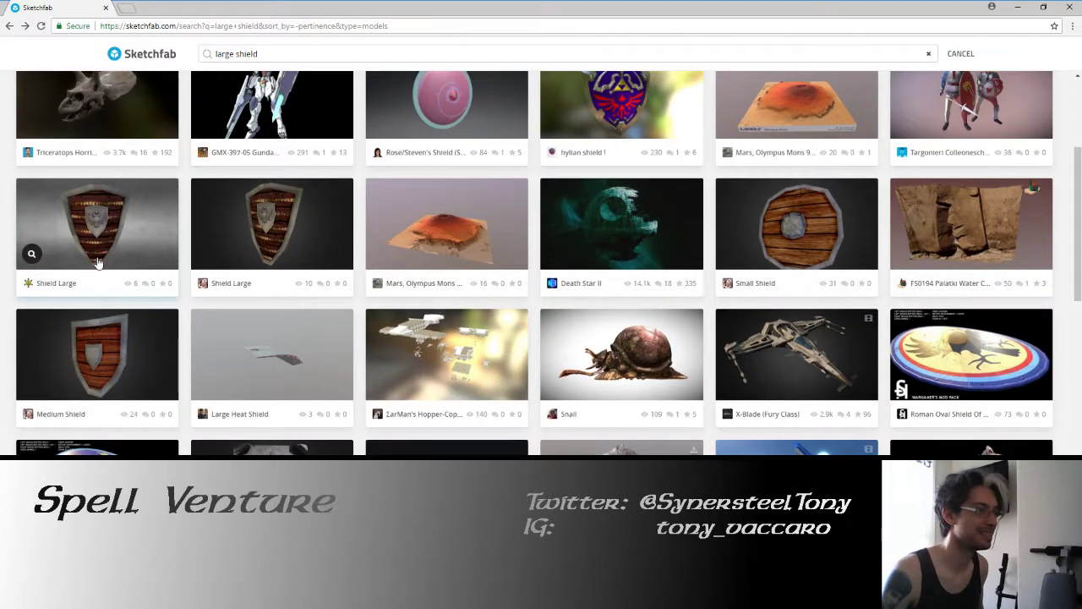
scroll(97, 262, "up", 2)
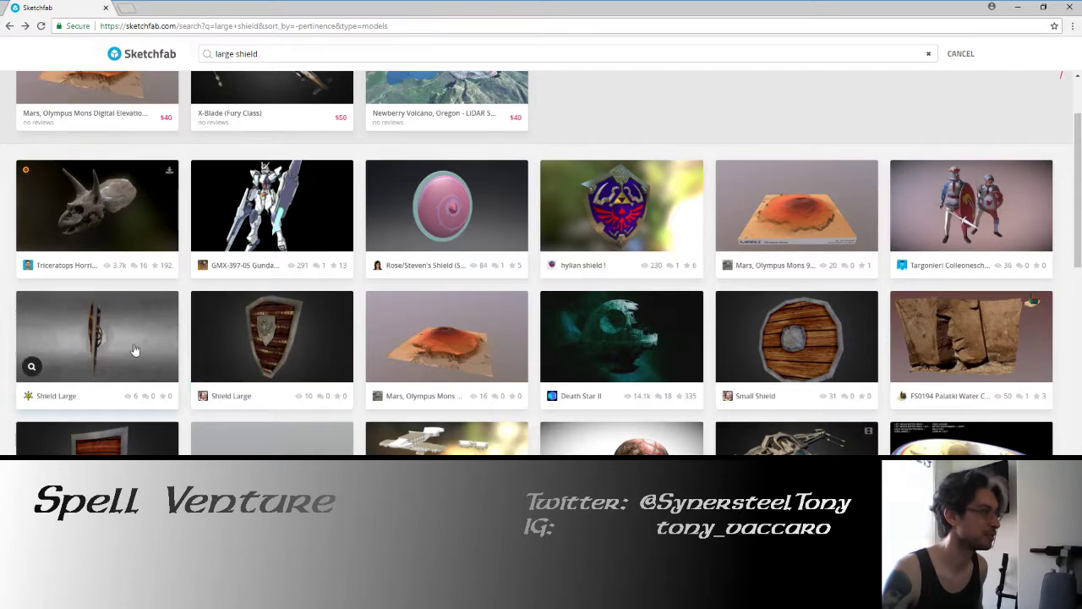
mouse_move(272, 336)
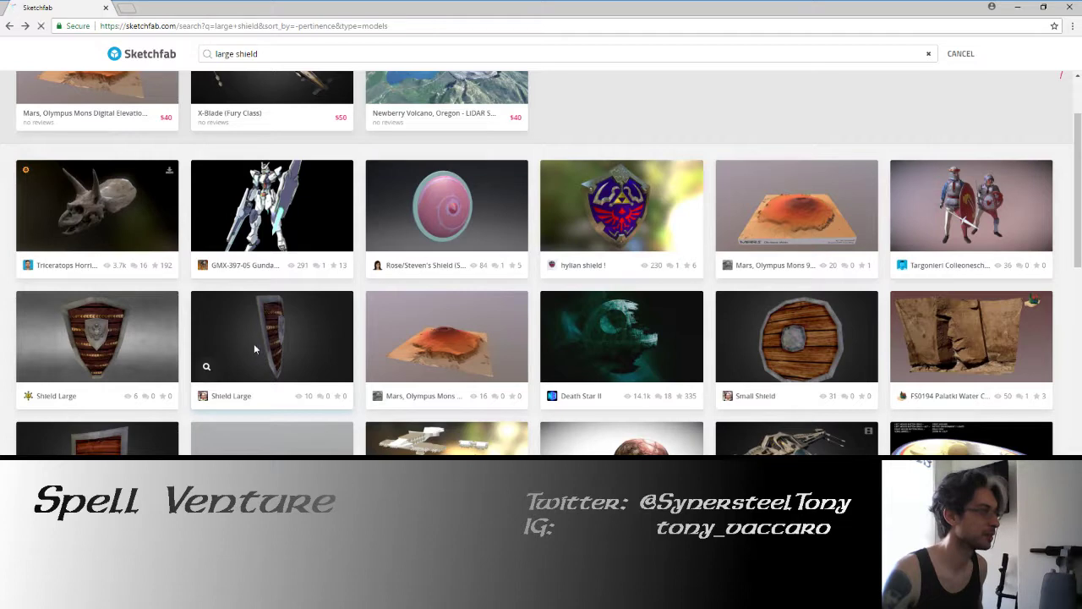
- Open a Shield Large model page and rotate the shield to see its back
left_click(254, 345)
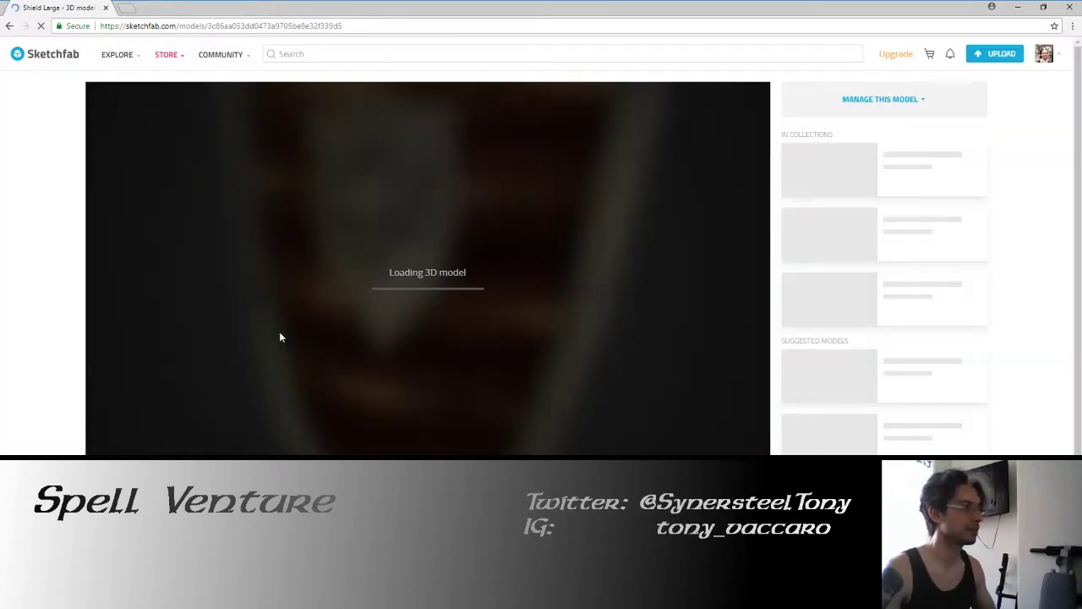
scroll(70, 338, "down", 1)
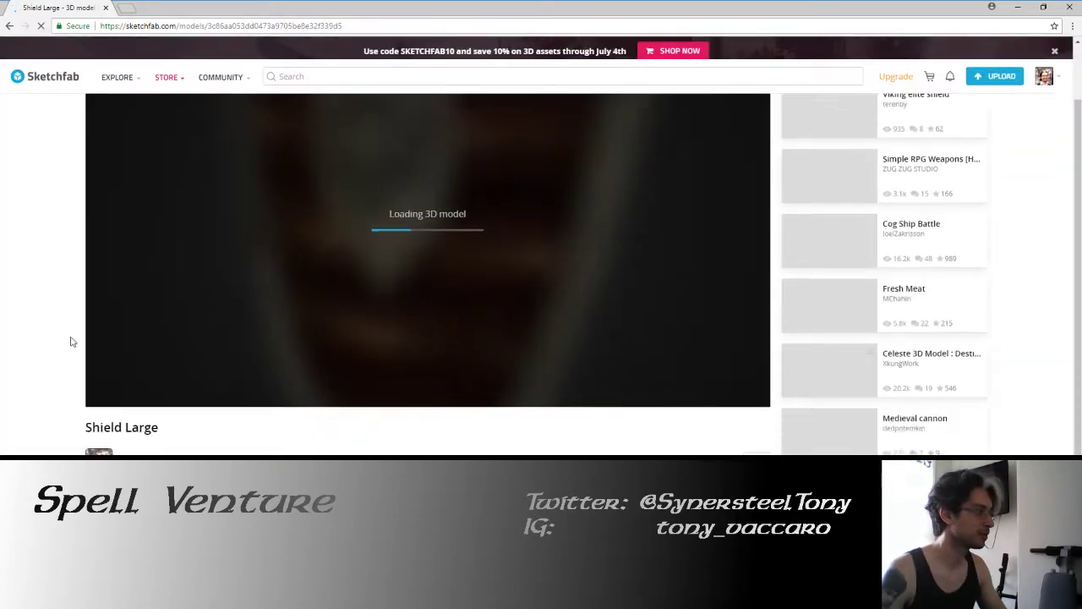
scroll(71, 342, "down", 1)
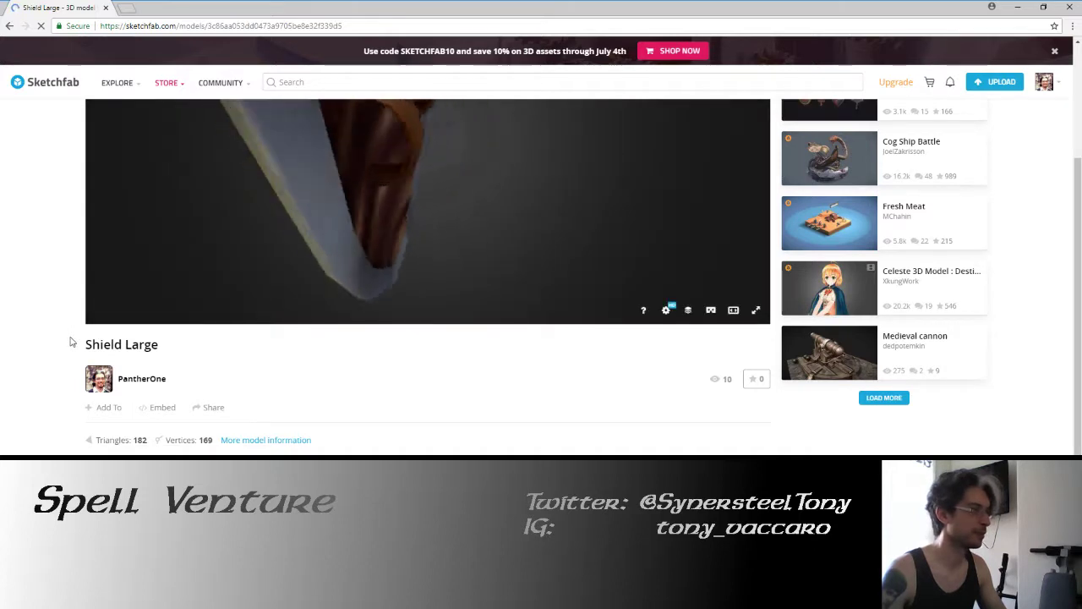
scroll(72, 343, "up", 1)
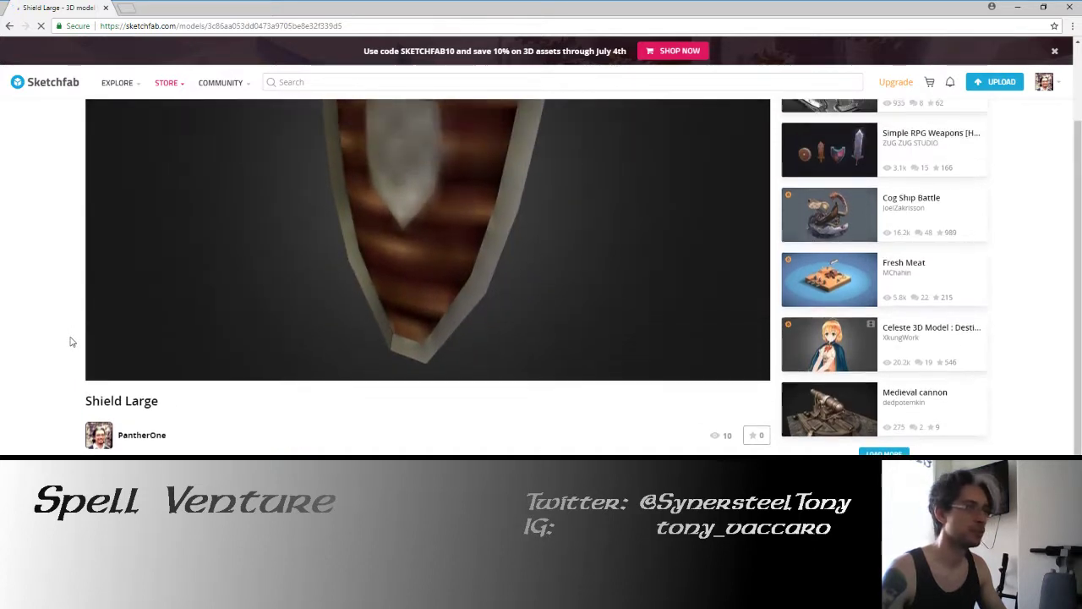
scroll(72, 343, "up", 1)
scroll(72, 342, "up", 1)
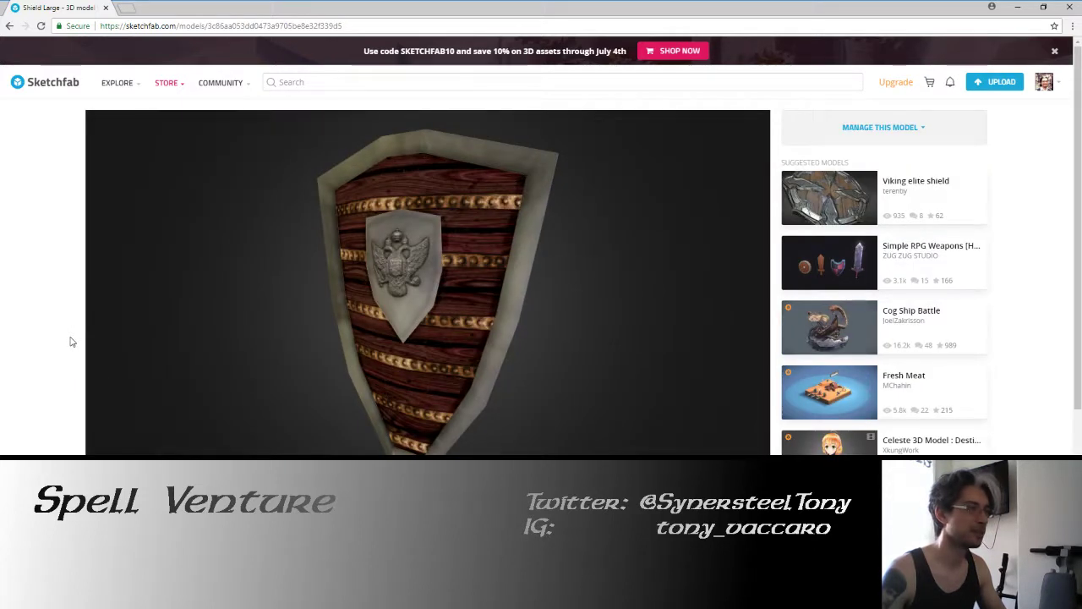
left_click_drag(358, 290, 558, 286)
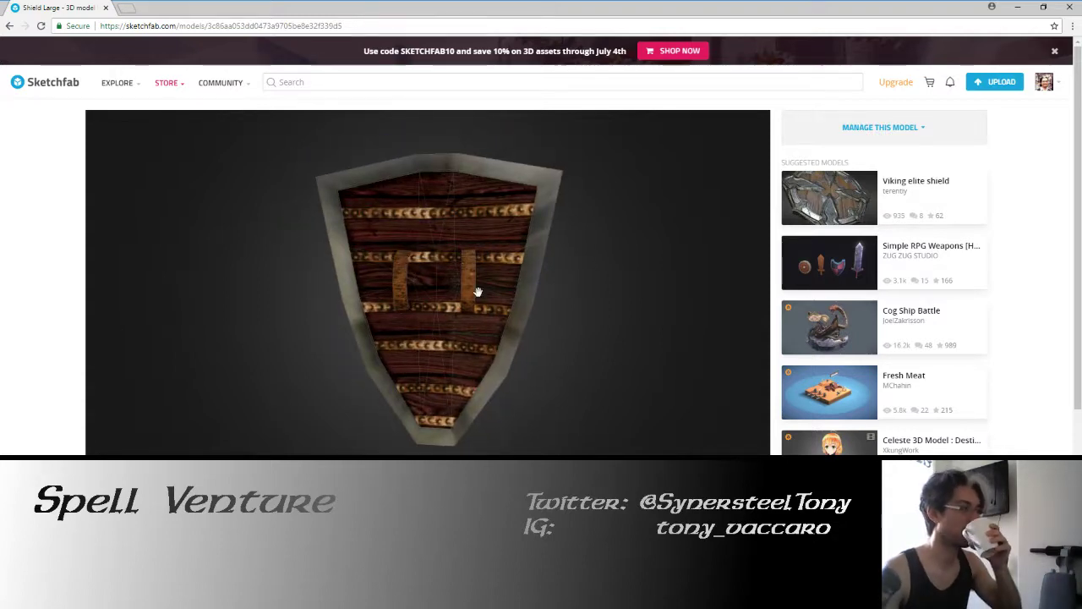
scroll(57, 368, "down", 2)
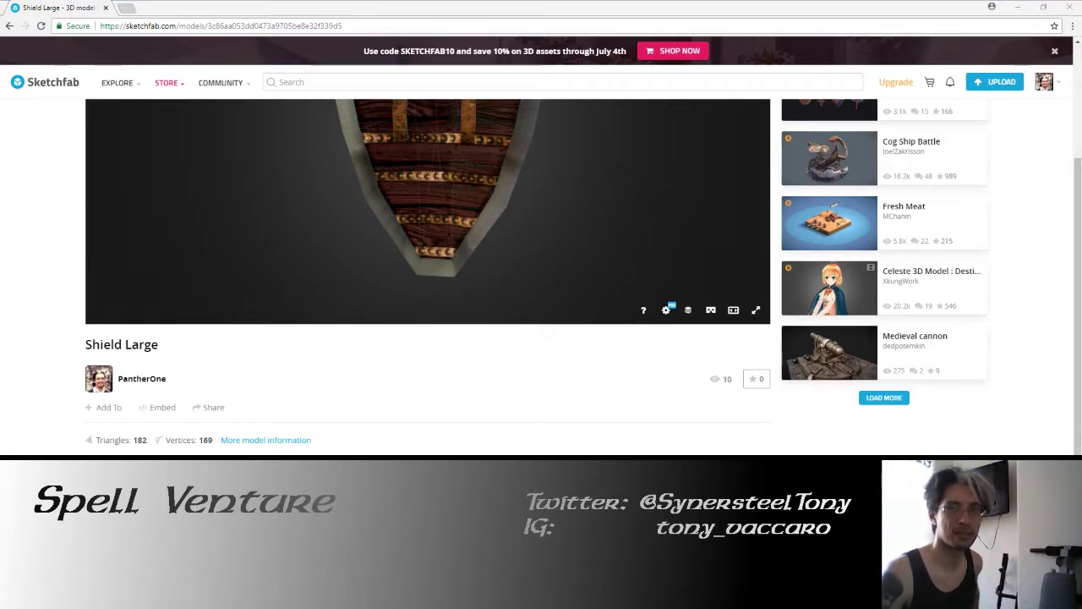
- Return to the large shield results, browse them, and replace the query with 'roman shield'
key("alt+Left")
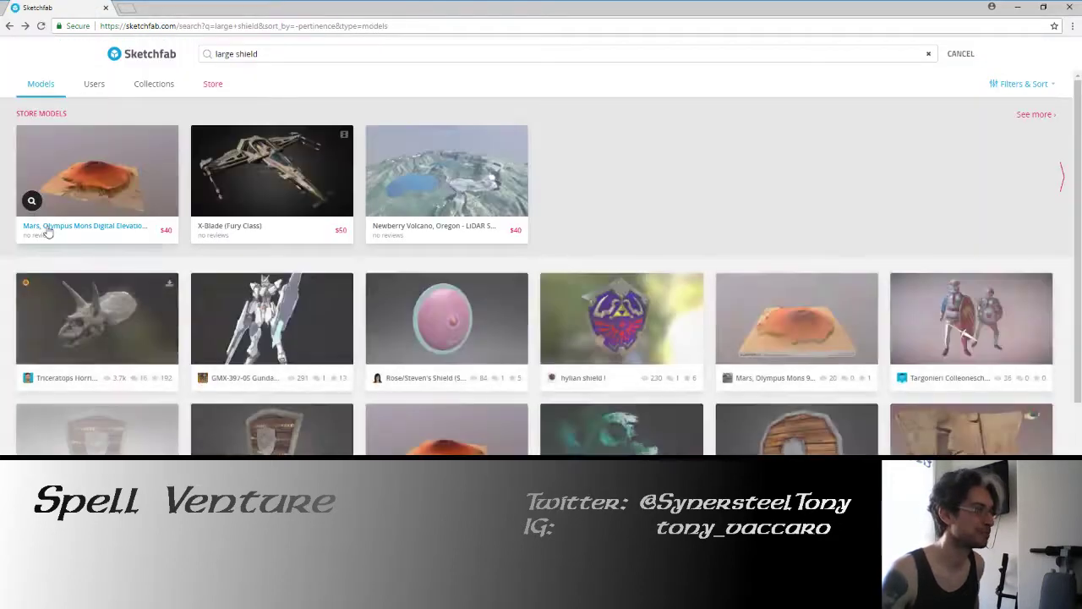
scroll(49, 234, "down", 3)
scroll(48, 230, "down", 2)
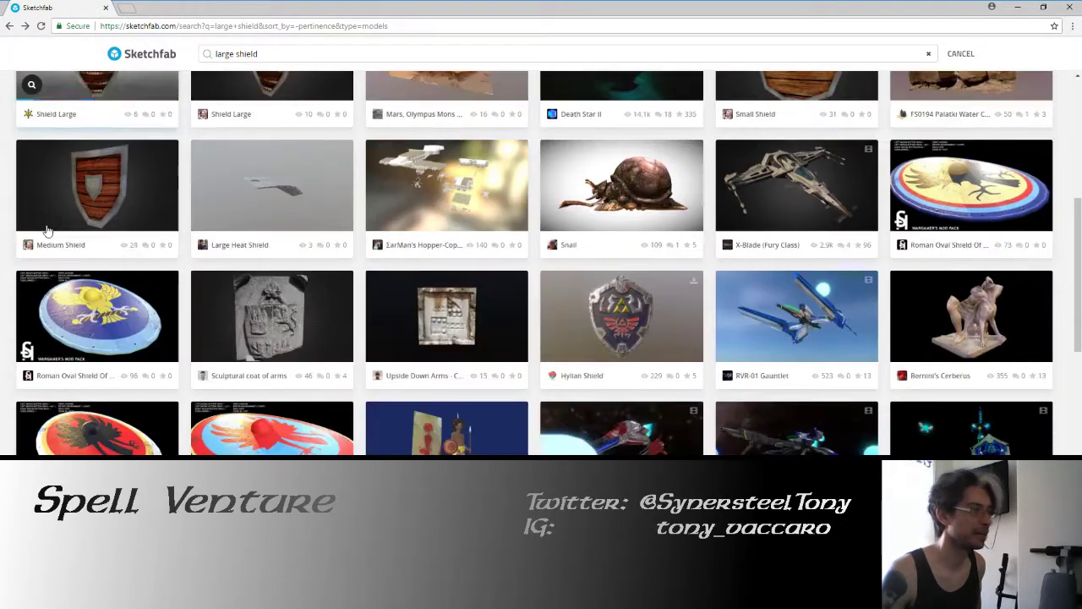
scroll(48, 230, "down", 2)
scroll(48, 230, "down", 1)
scroll(49, 231, "down", 1)
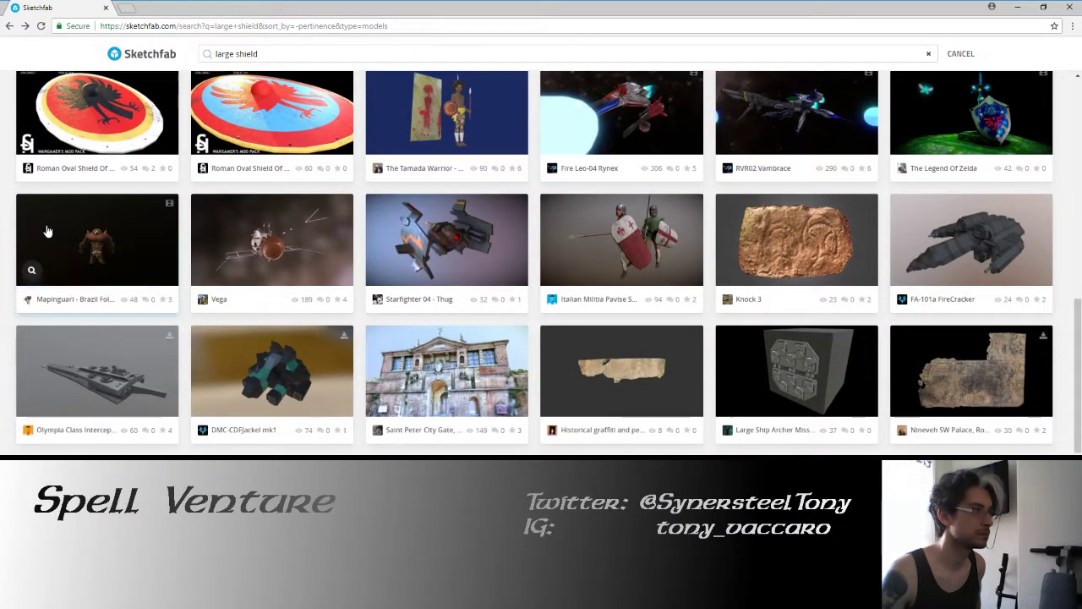
scroll(48, 231, "down", 1)
scroll(48, 230, "down", 1)
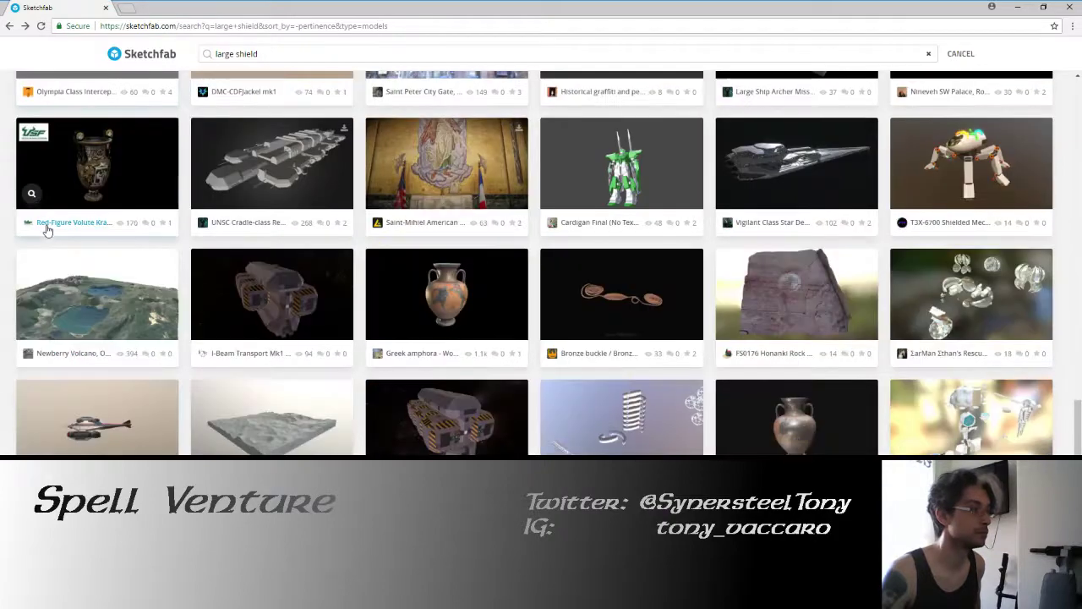
scroll(56, 226, "up", 3)
scroll(67, 212, "up", 6)
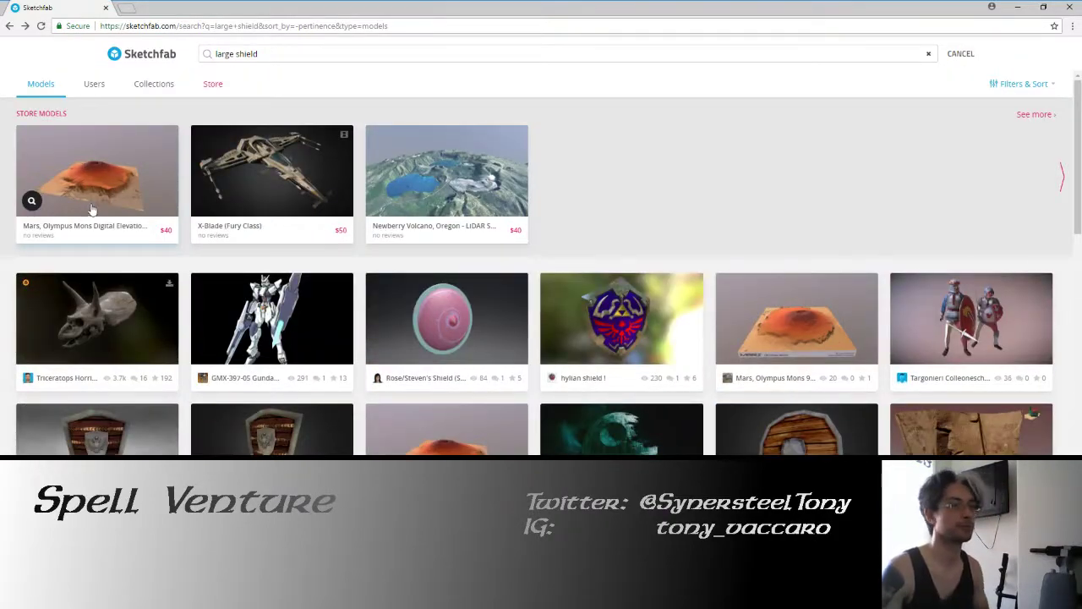
key("ctrl+a")
type("rom")
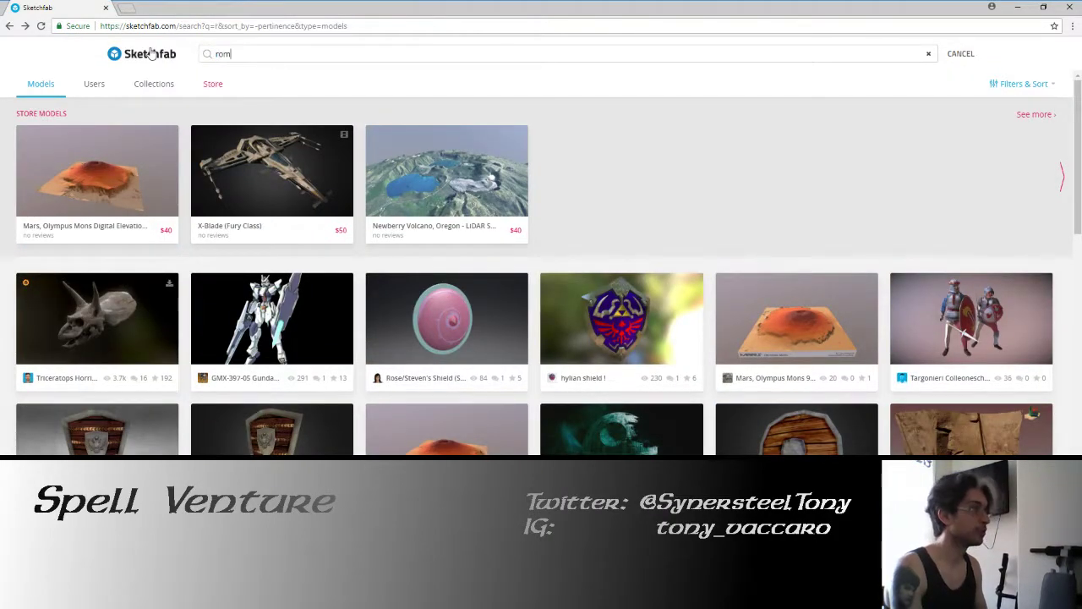
type("an shield")
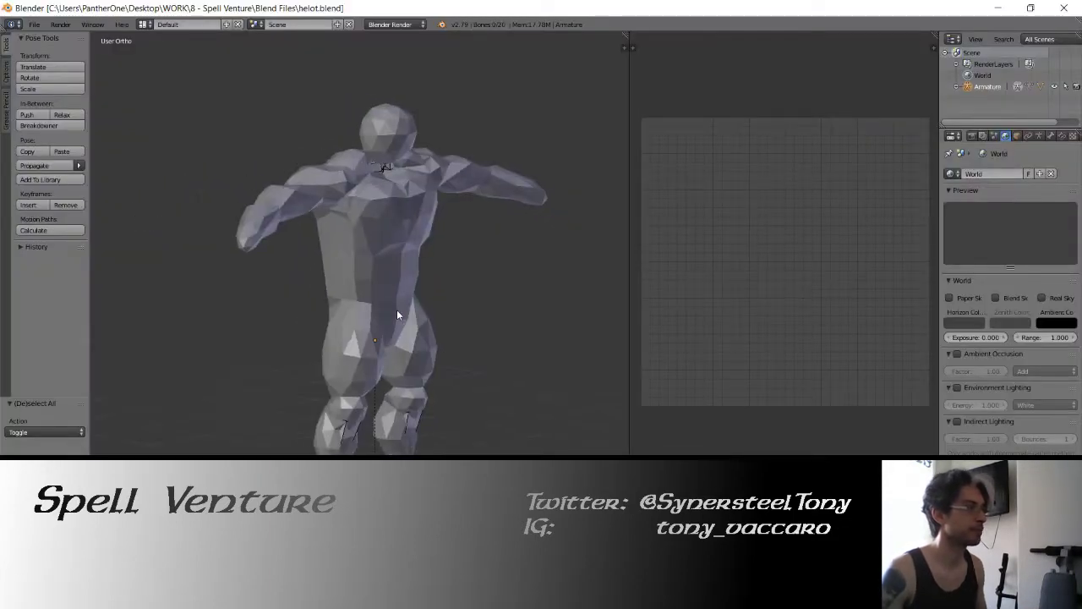
right_click(391, 173)
key("r")
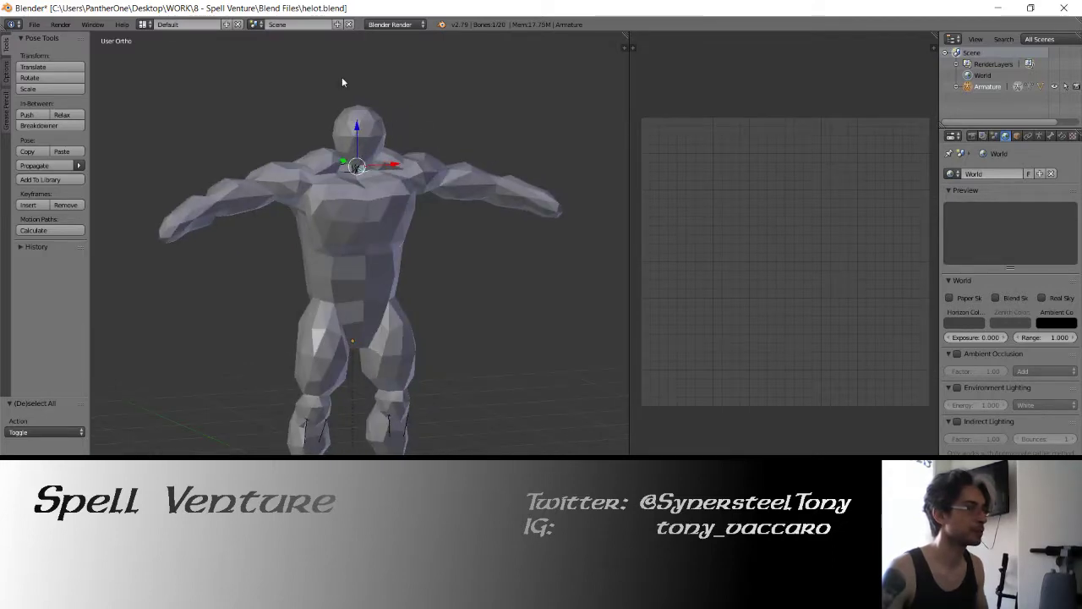
left_click(386, 86)
key("ctrl+z")
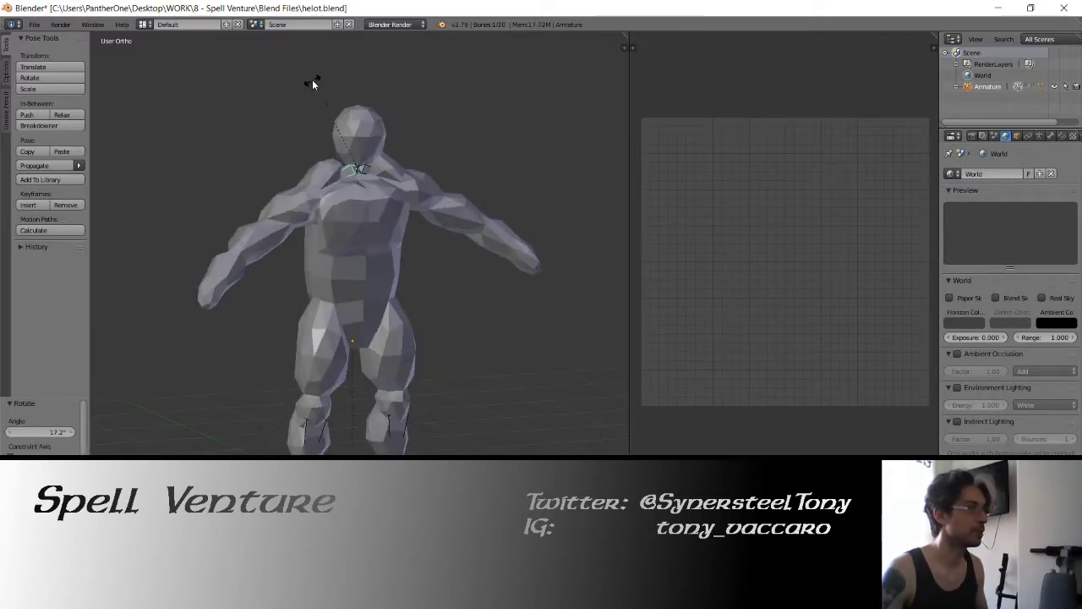
key("ctrl+z")
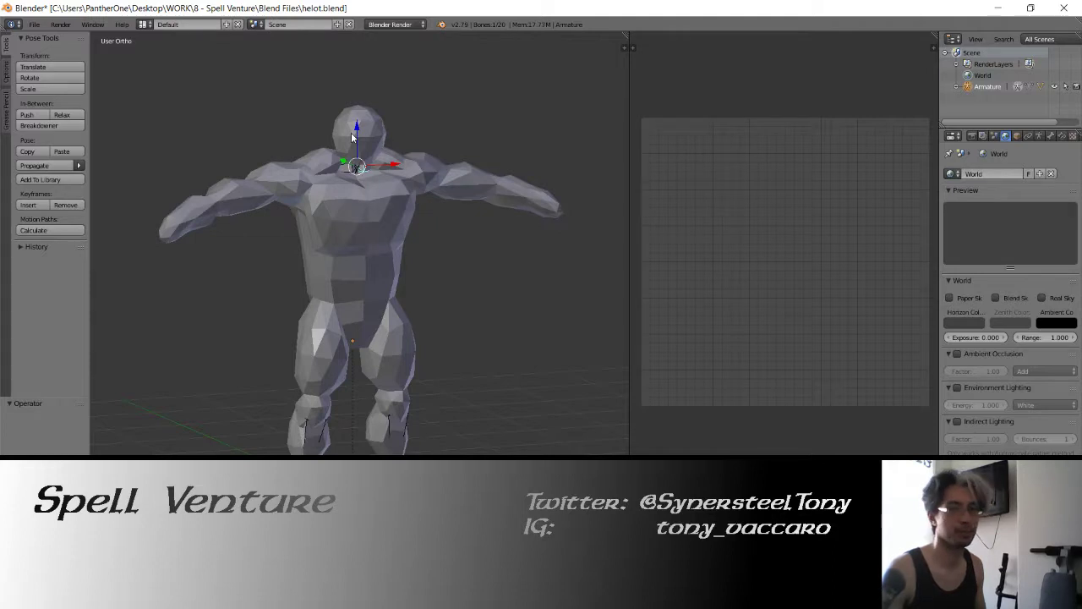
key("a")
key("ctrl+s")
left_click(355, 139)
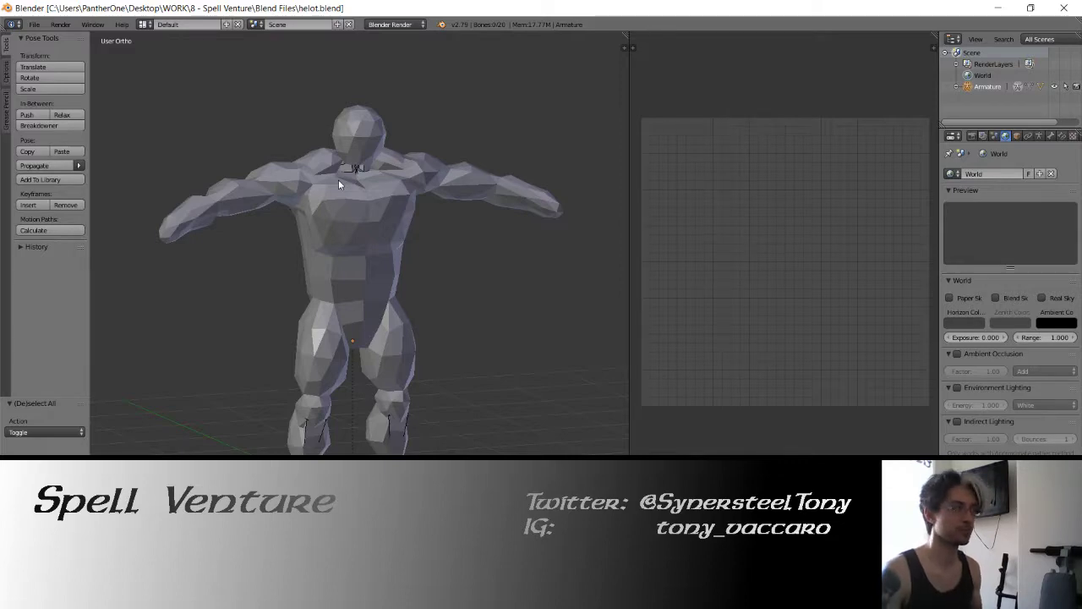
- Go back to the roman shield search results and open the Modius Roman soldier model page
key("alt+Tab")
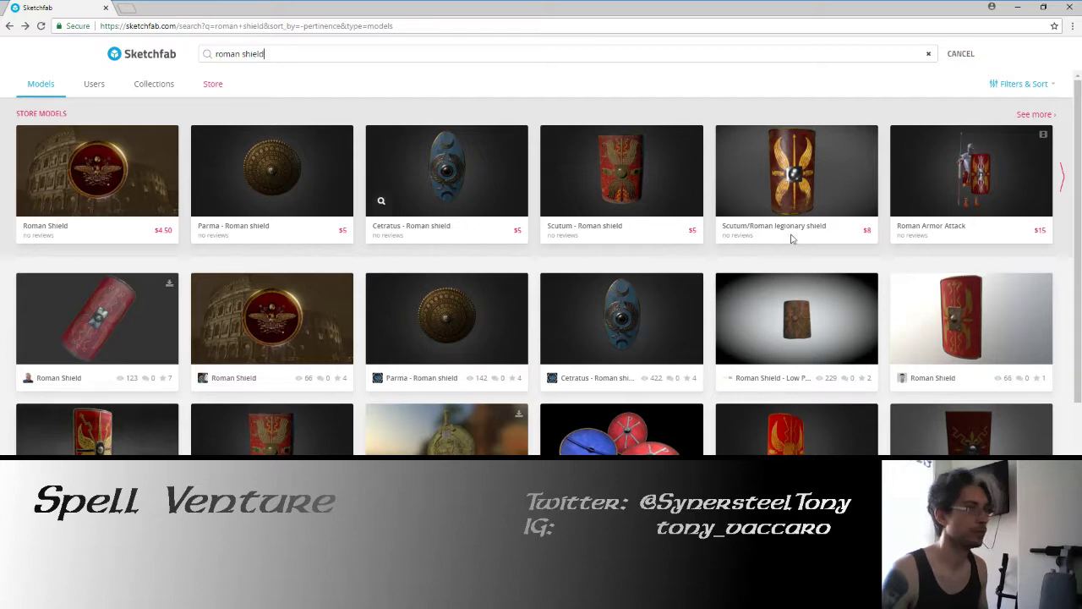
scroll(912, 244, "down", 1)
scroll(912, 245, "down", 1)
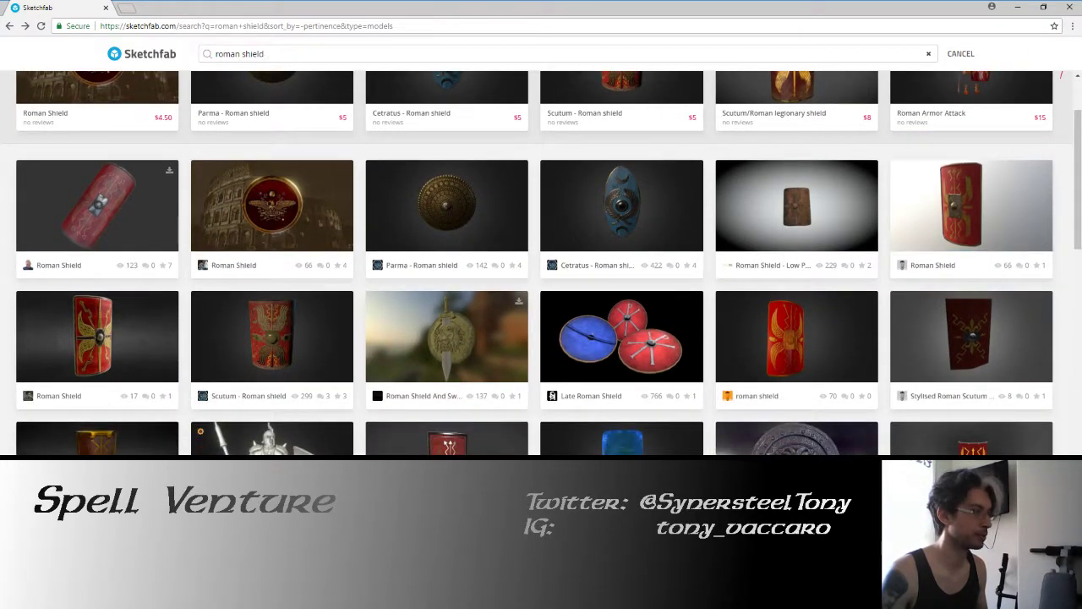
left_click(912, 245)
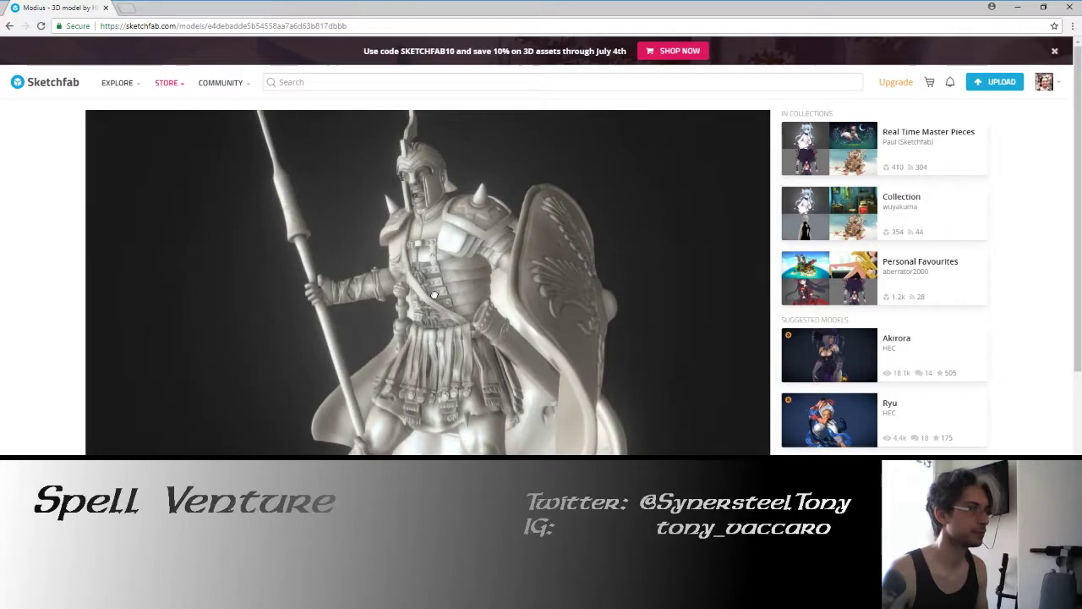
- Show the Modius model as a Wireframe in the Model Inspector, orbiting and zooming over the shield and upper body
key("i")
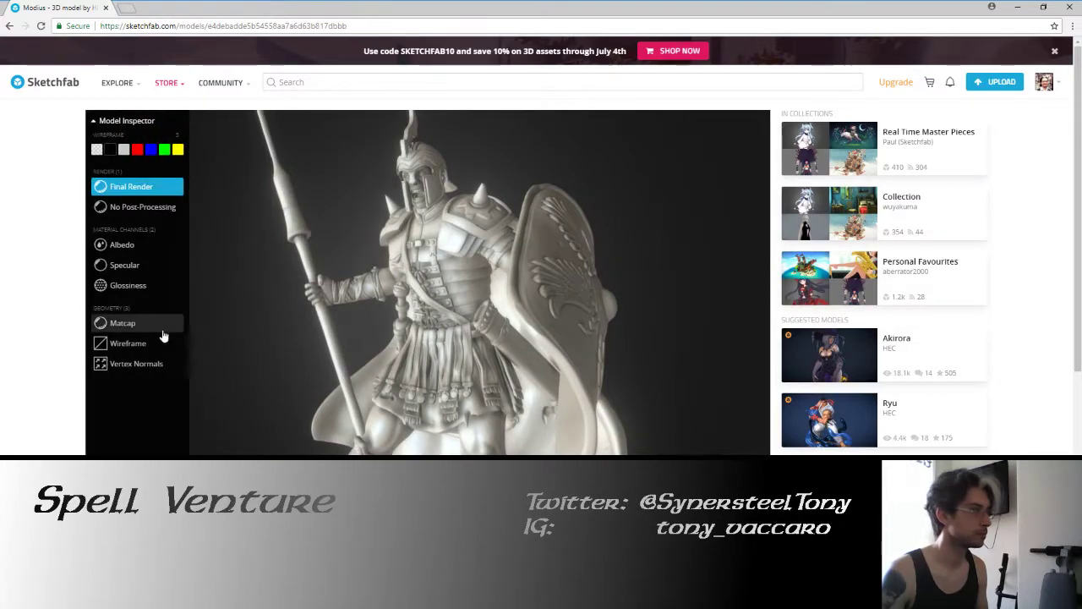
left_click(140, 344)
left_click_drag(300, 296, 254, 288)
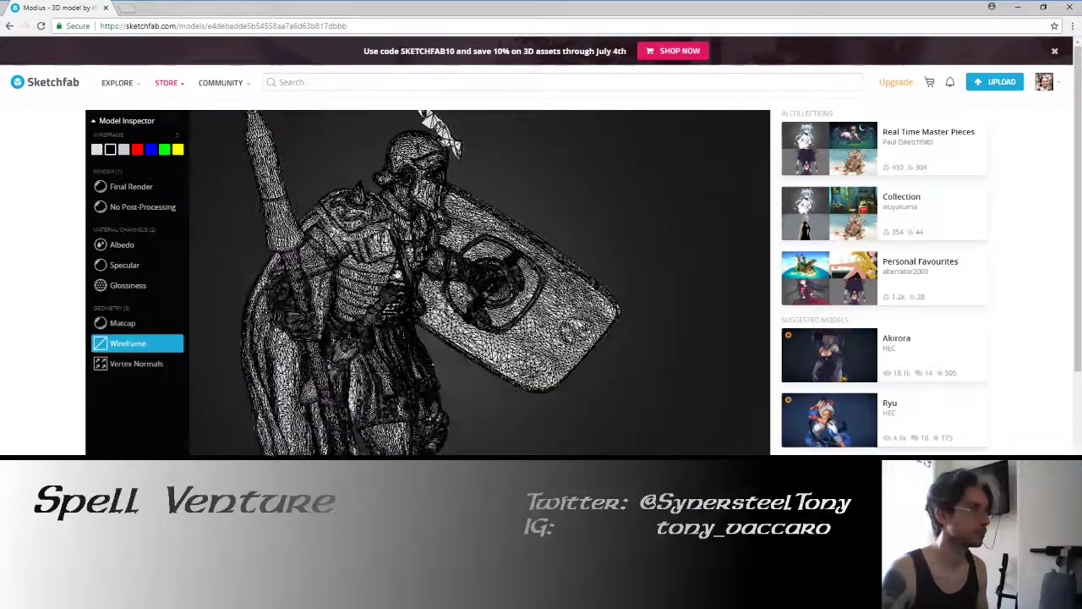
scroll(437, 284, "up", 5)
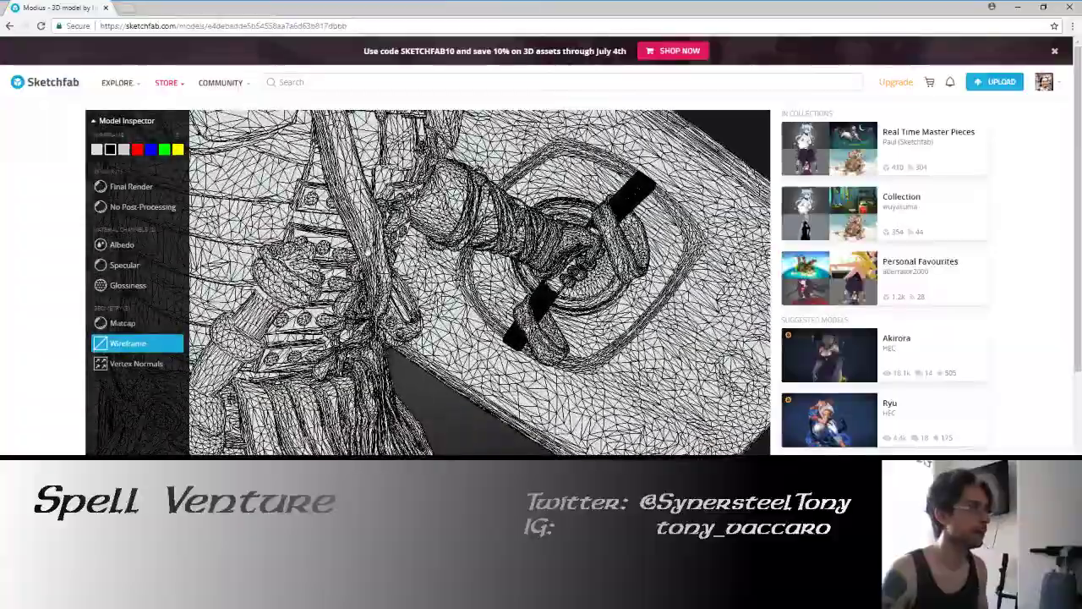
mouse_move(437, 452)
left_mouse_down()
mouse_move(216, 359)
mouse_move(333, 263)
mouse_move(380, 253)
left_mouse_up()
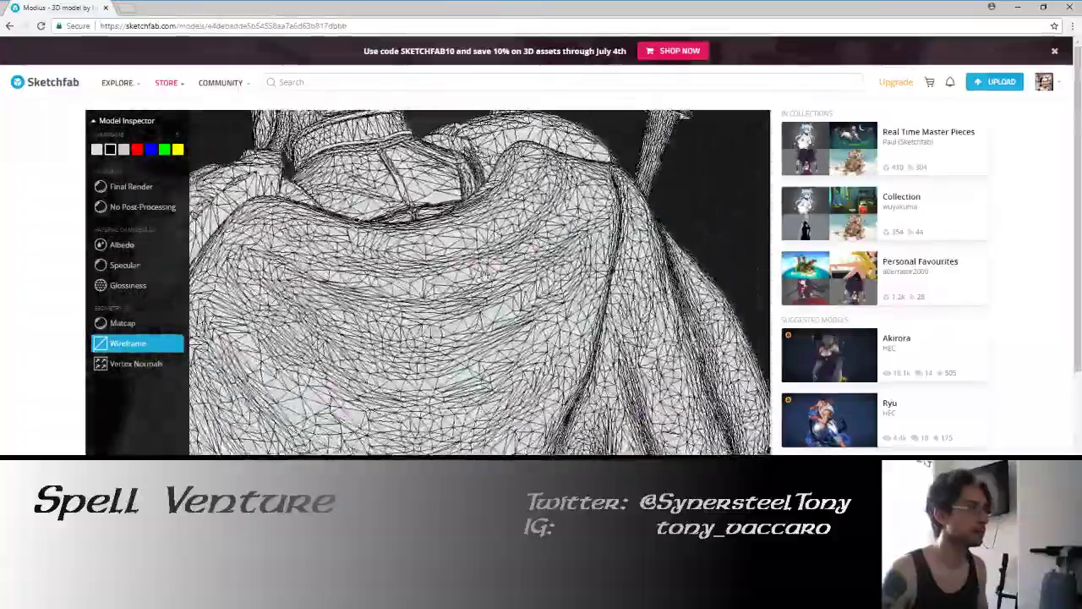
scroll(381, 254, "down", 3)
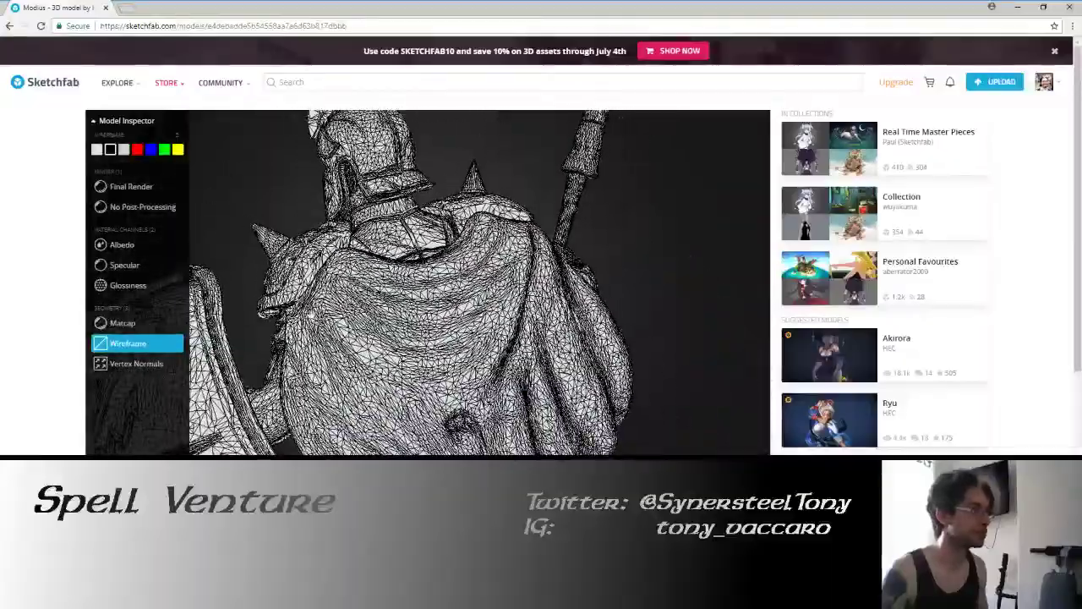
scroll(427, 281, "up", 5)
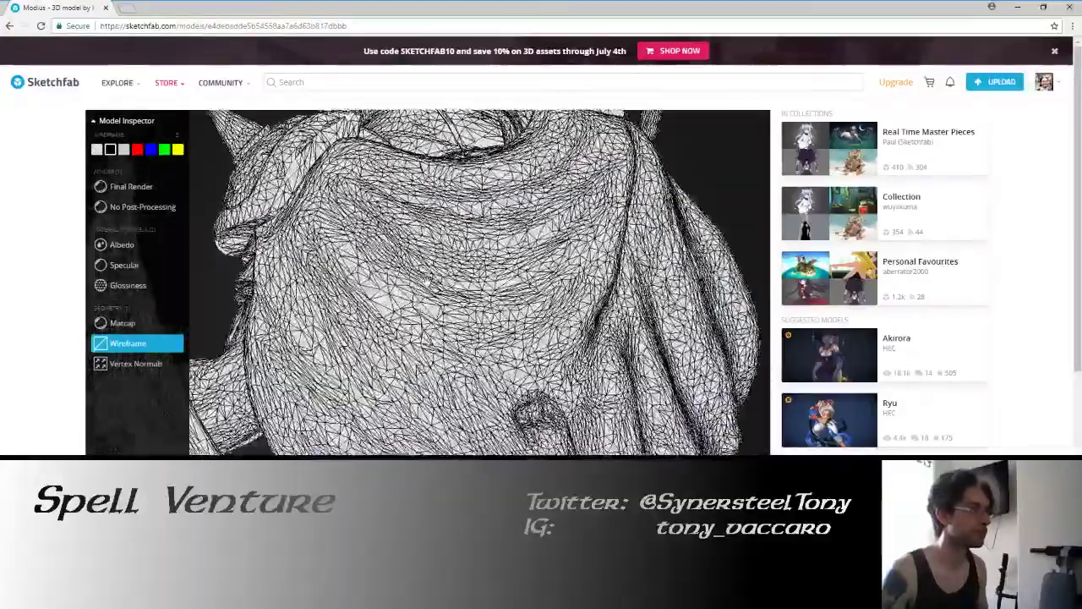
scroll(426, 280, "up", 3)
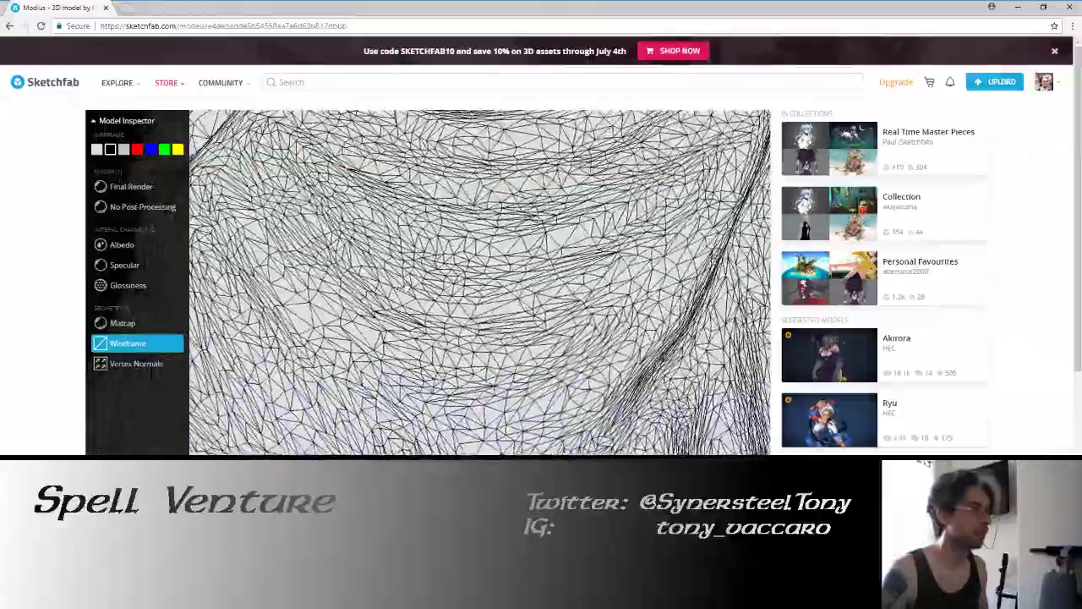
scroll(425, 279, "down", 5)
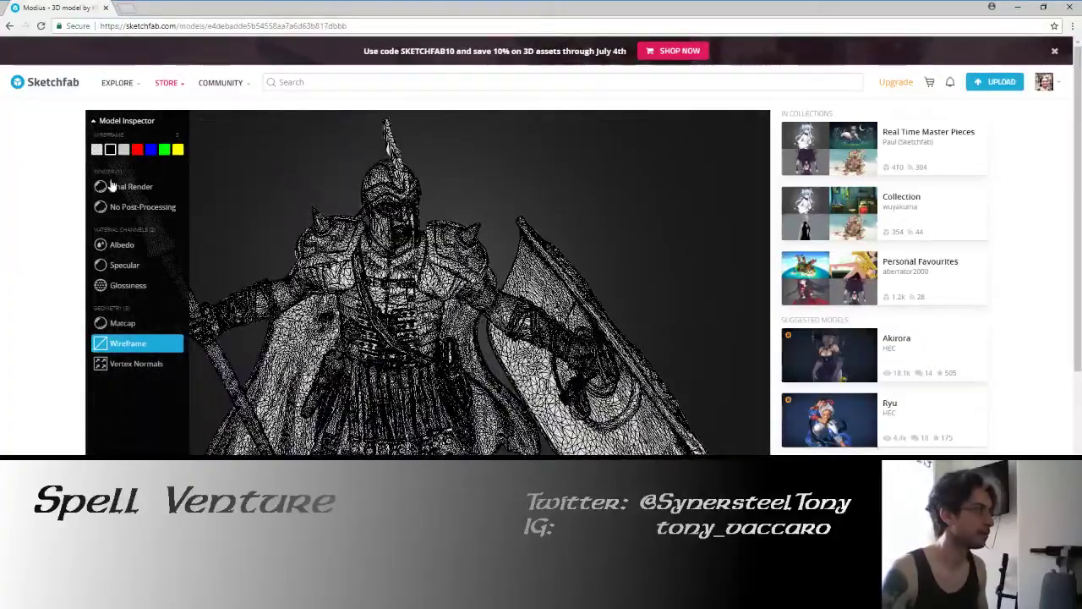
left_click(111, 186)
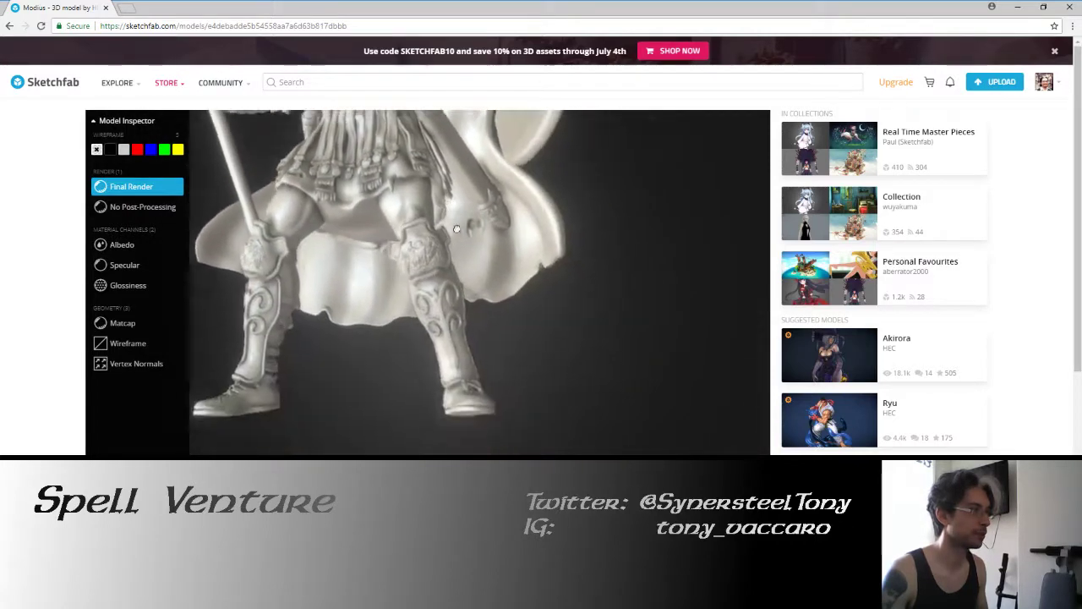
right_click_drag(456, 228, 399, 323)
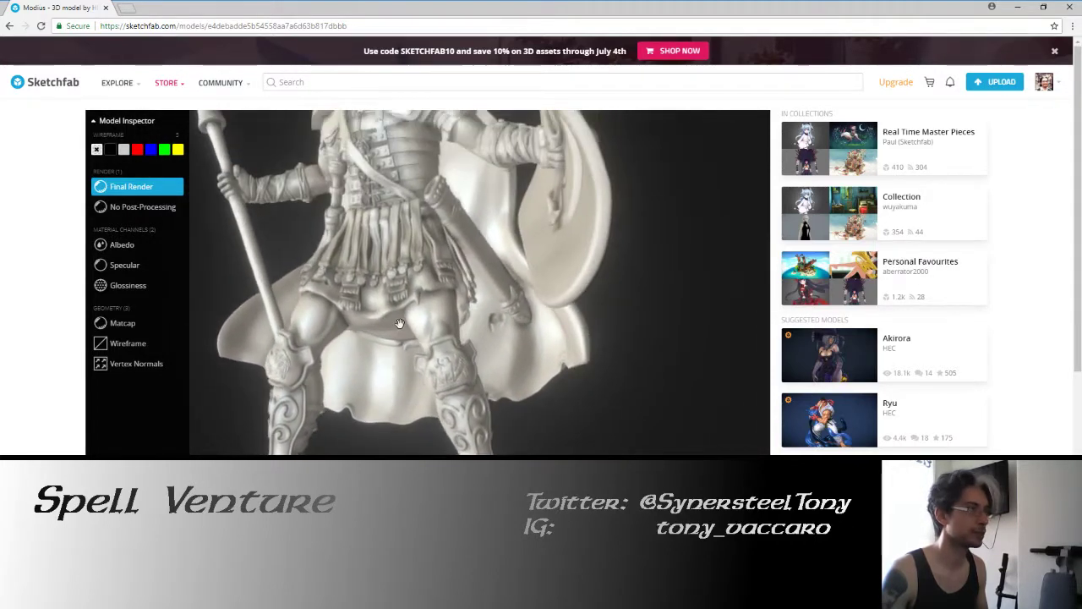
left_click_drag(399, 323, 353, 418)
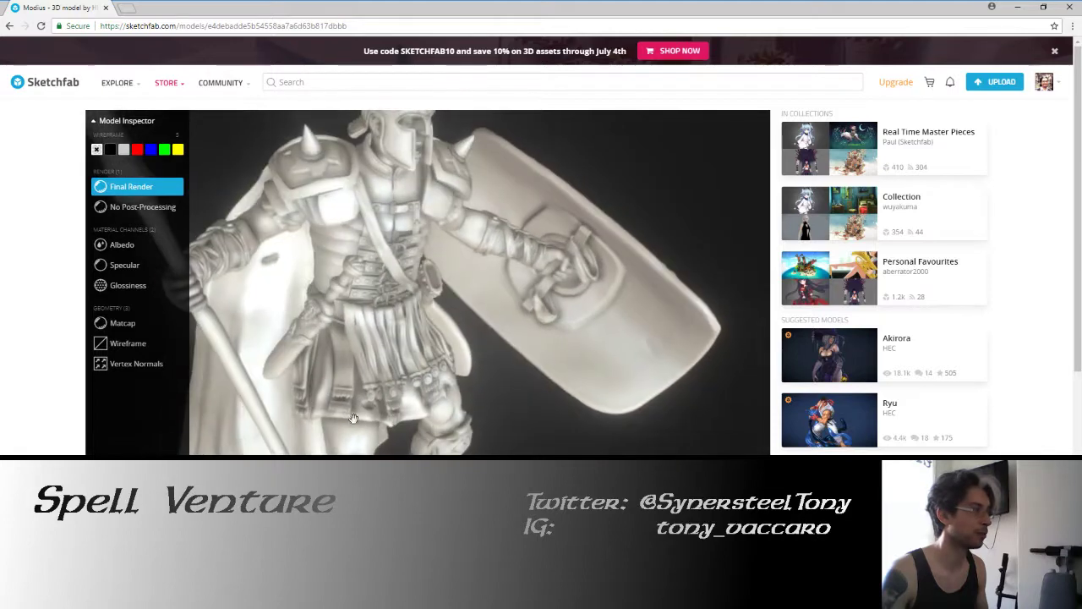
scroll(353, 418, "down", 1)
scroll(353, 418, "down", 3)
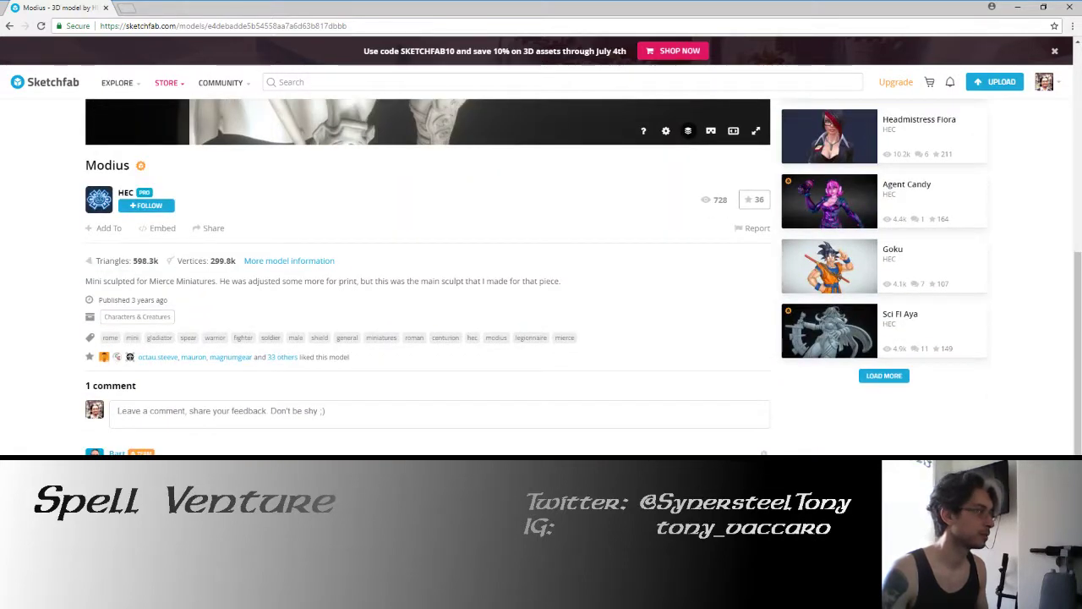
scroll(583, 259, "up", 2)
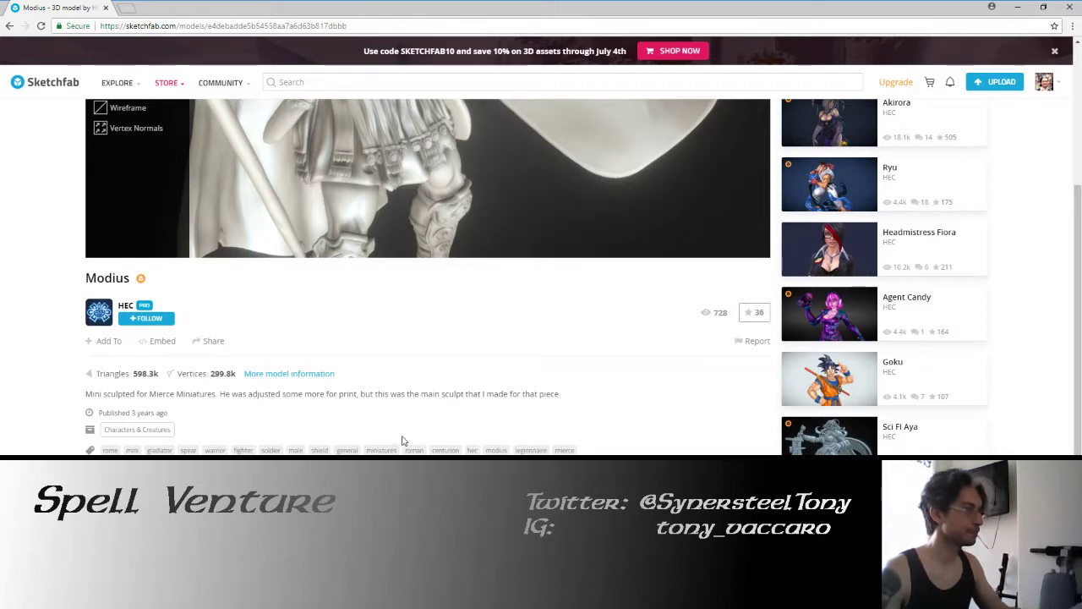
scroll(406, 431, "up", 3)
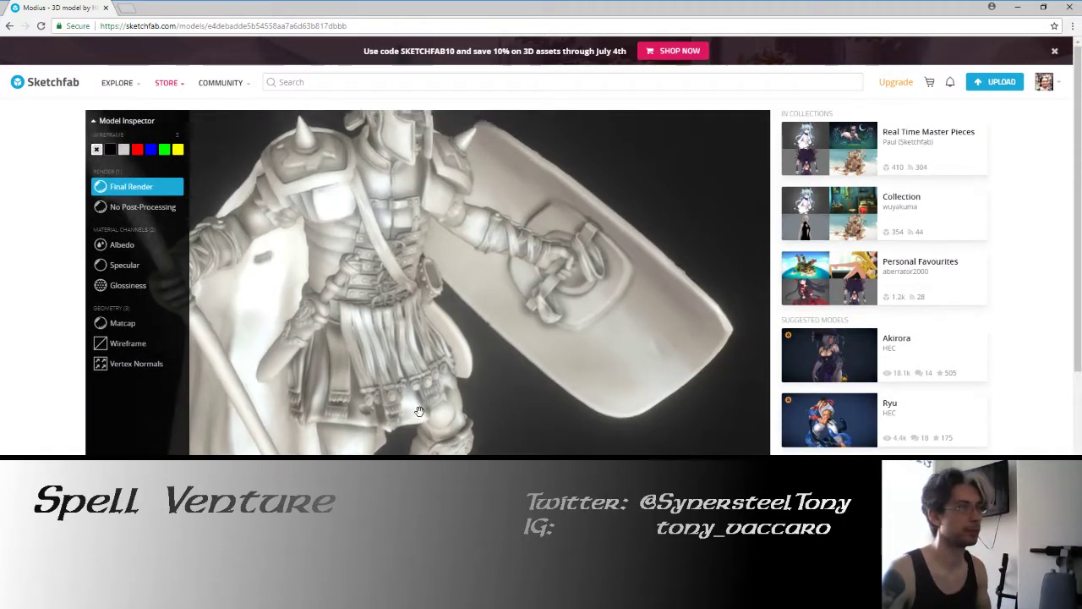
scroll(398, 277, "down", 3)
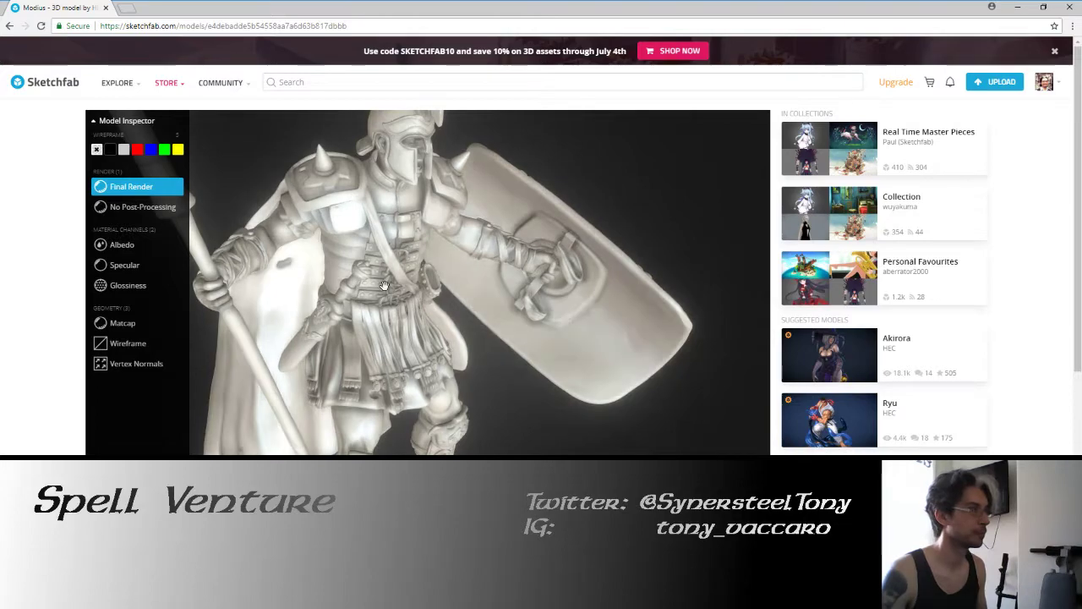
left_click_drag(394, 260, 329, 273)
scroll(329, 279, "up", 2)
scroll(328, 296, "up", 2)
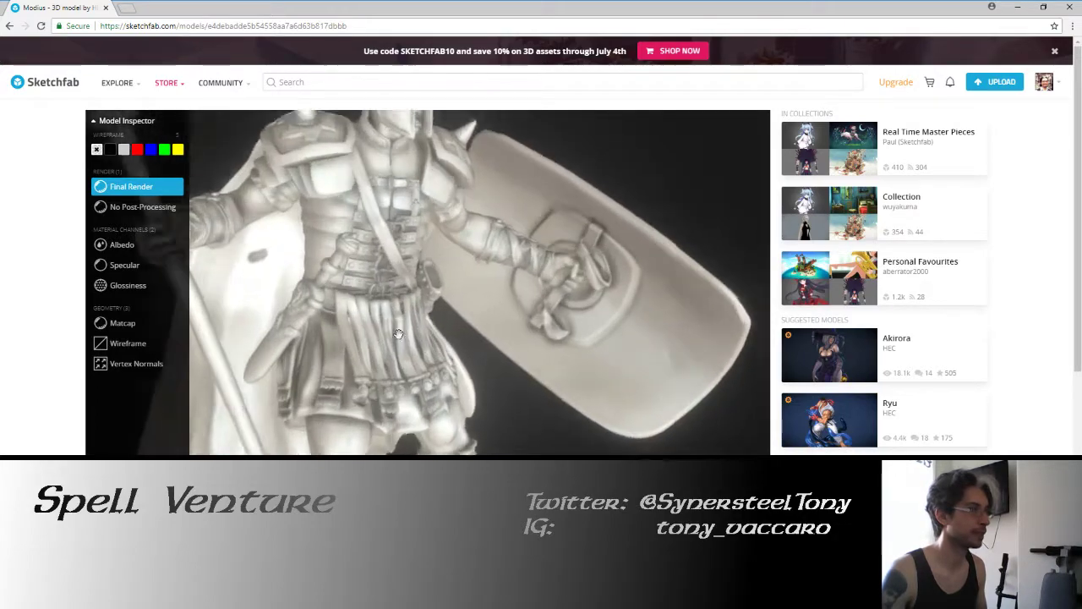
scroll(326, 317, "up", 2)
scroll(325, 333, "up", 2)
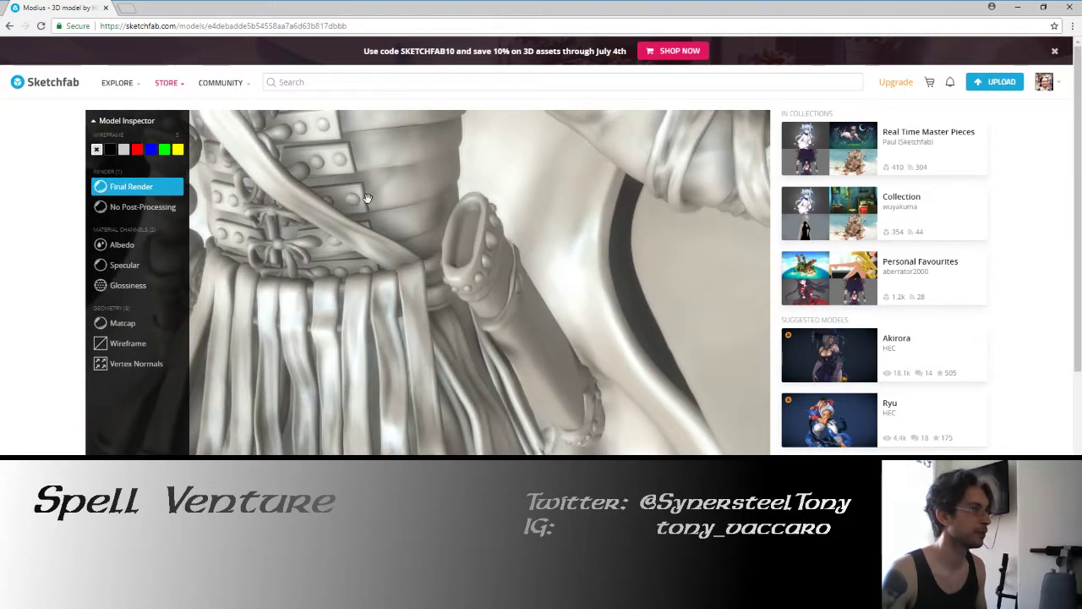
left_click_drag(380, 244, 445, 321)
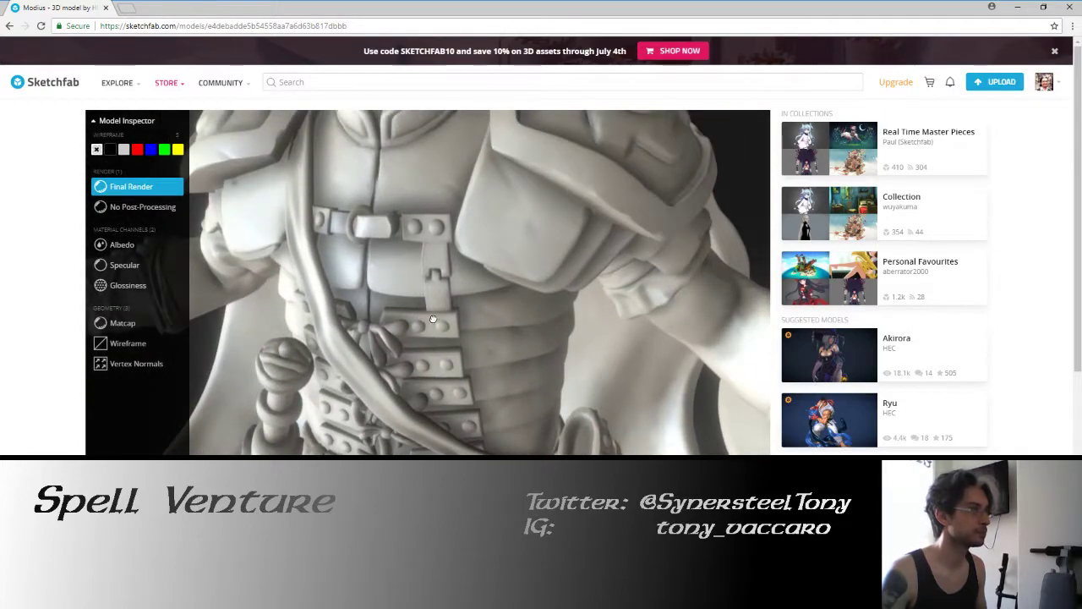
scroll(450, 317, "down", 3)
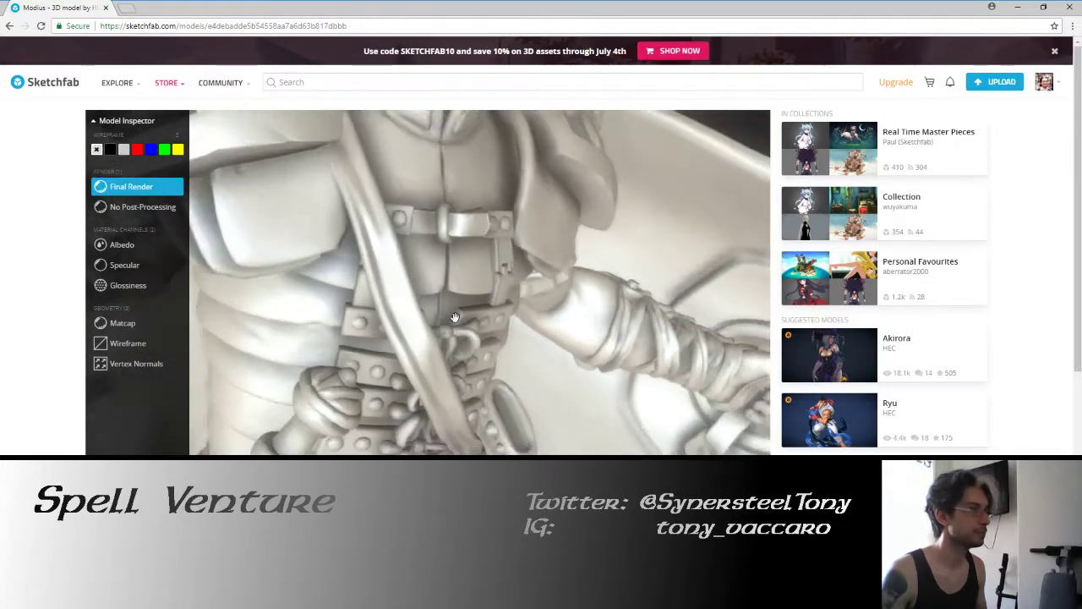
scroll(398, 314, "down", 3)
mouse_move(370, 312)
left_mouse_down()
mouse_move(411, 330)
mouse_move(376, 362)
left_mouse_up()
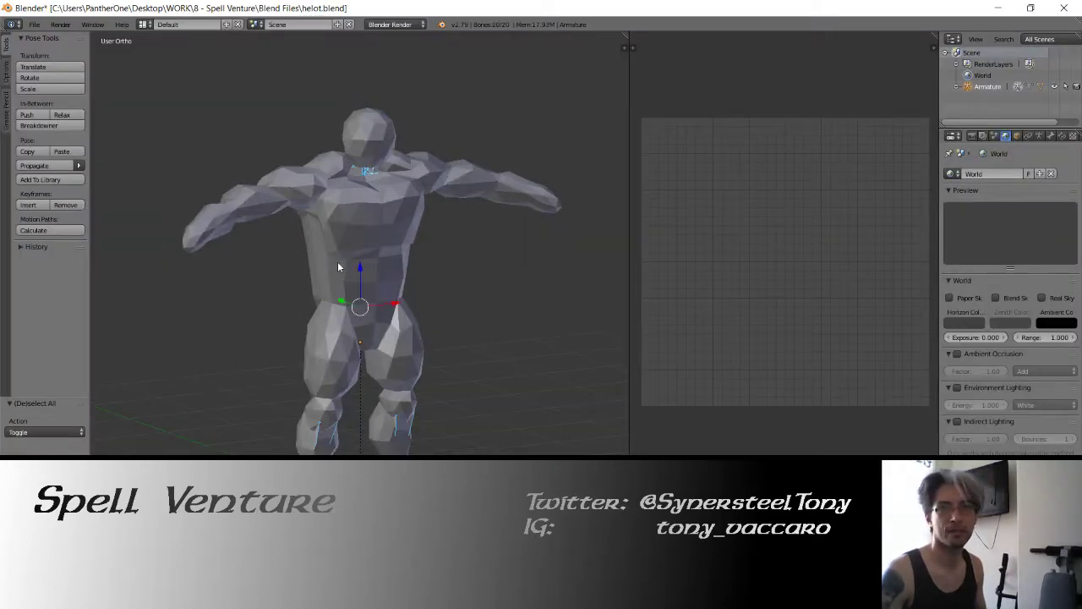
- Add a cube at the character's feet, check it from top view, then delete it
key("shift+a")
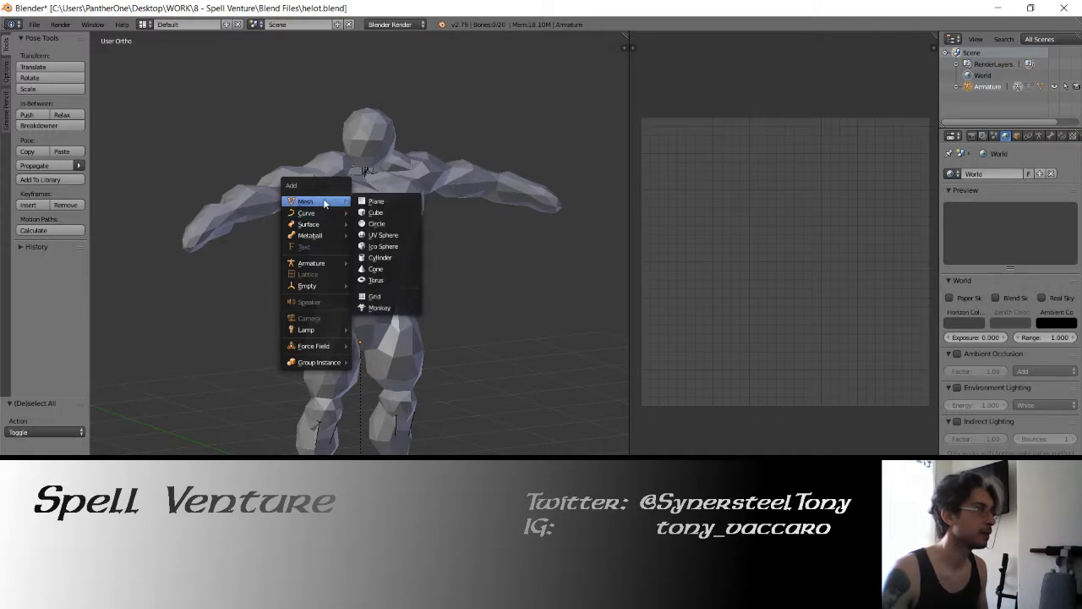
left_click(387, 213)
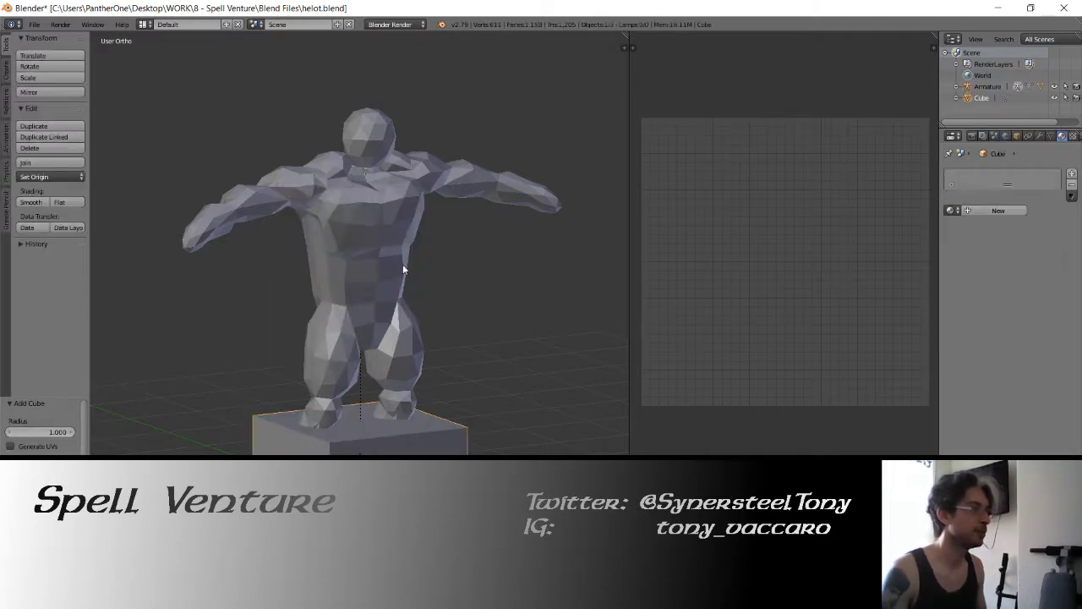
key("KP_7")
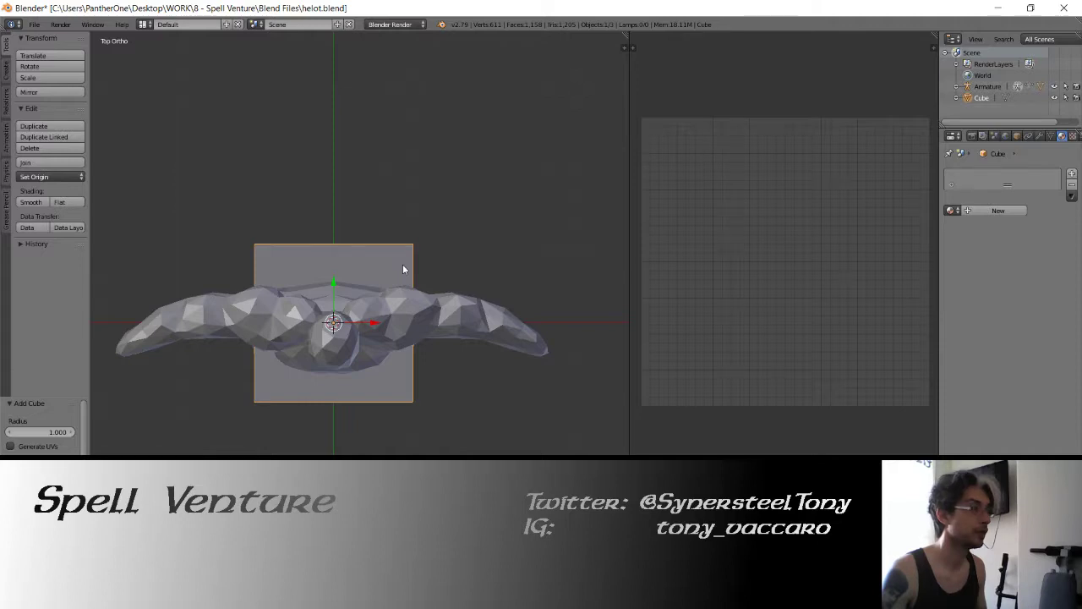
key("Delete")
- Add a 16-vertex cylinder and move it in front of the character in wireframe view
key("shift+a")
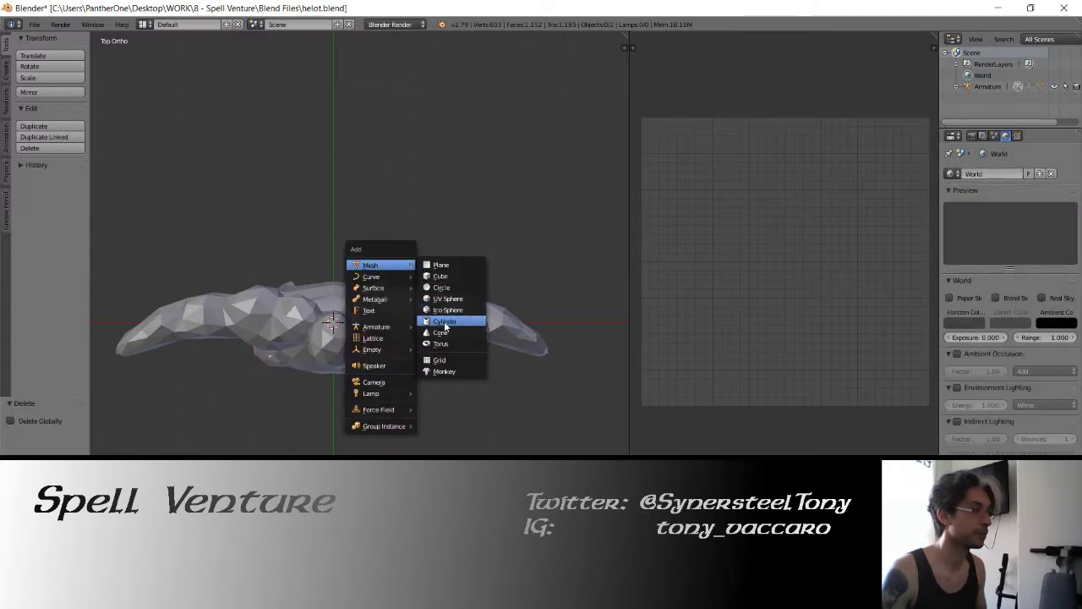
left_click(444, 321)
left_click(40, 433)
type("16")
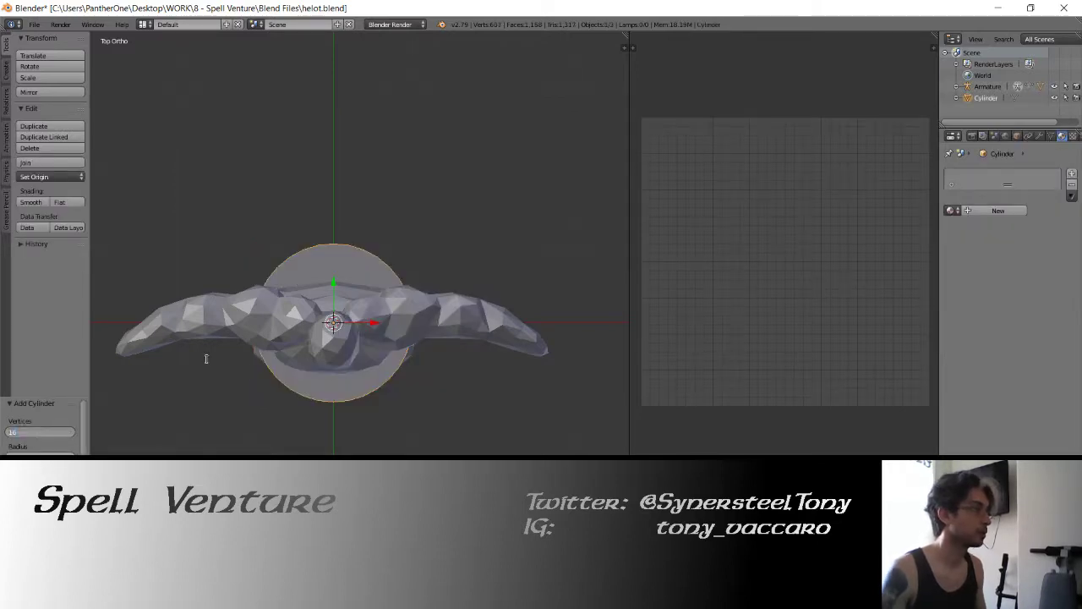
key("Return")
key("z")
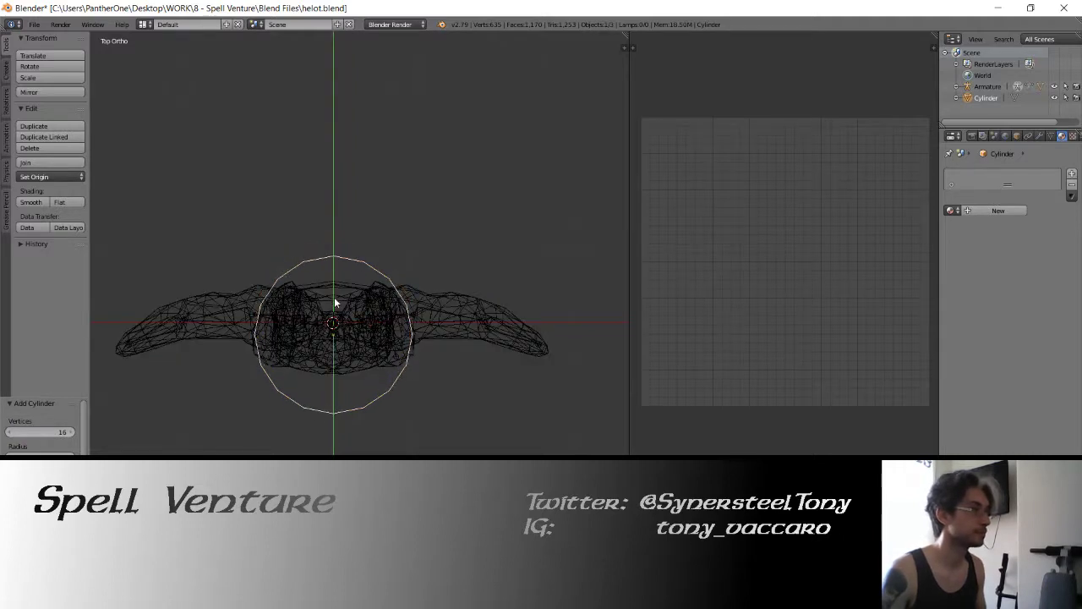
right_click_drag(334, 302, 288, 355)
- In Edit Mode, box-select and delete the back half of the cylinder's vertices
key("Tab")
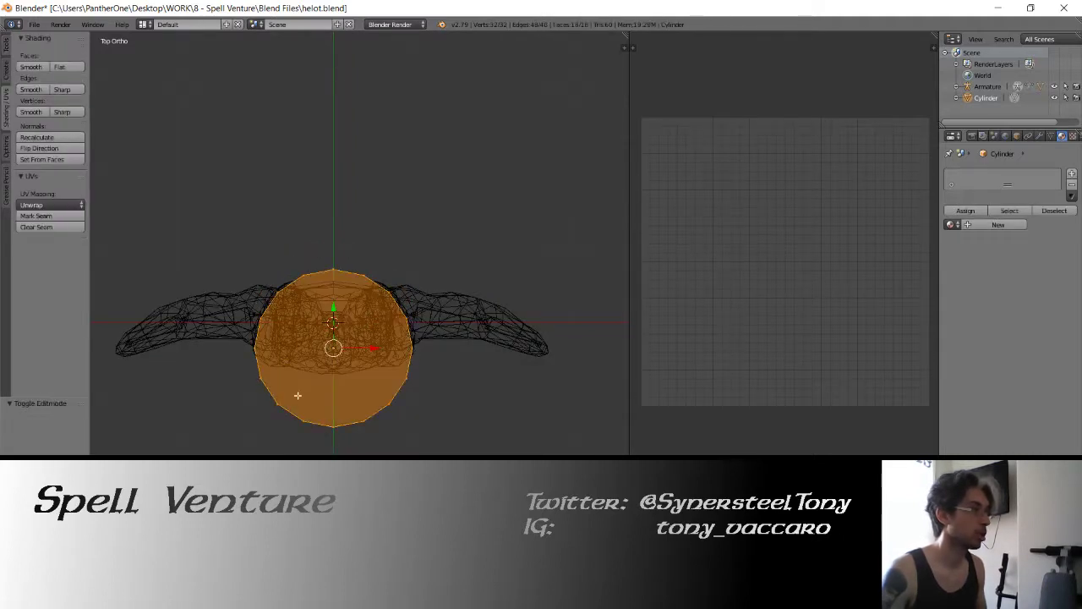
key("a")
key("c")
left_click_drag(287, 269, 385, 292)
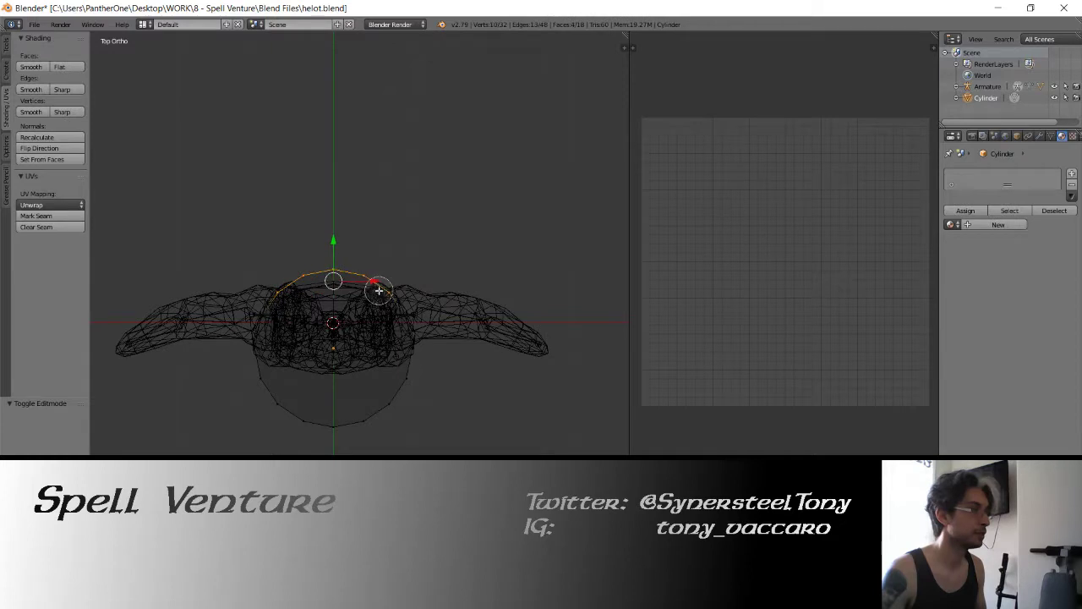
key("x")
left_click(324, 267)
key("Tab")
- Delete the leftover centre vertex and view the half-ring from an angled perspective
key("Tab")
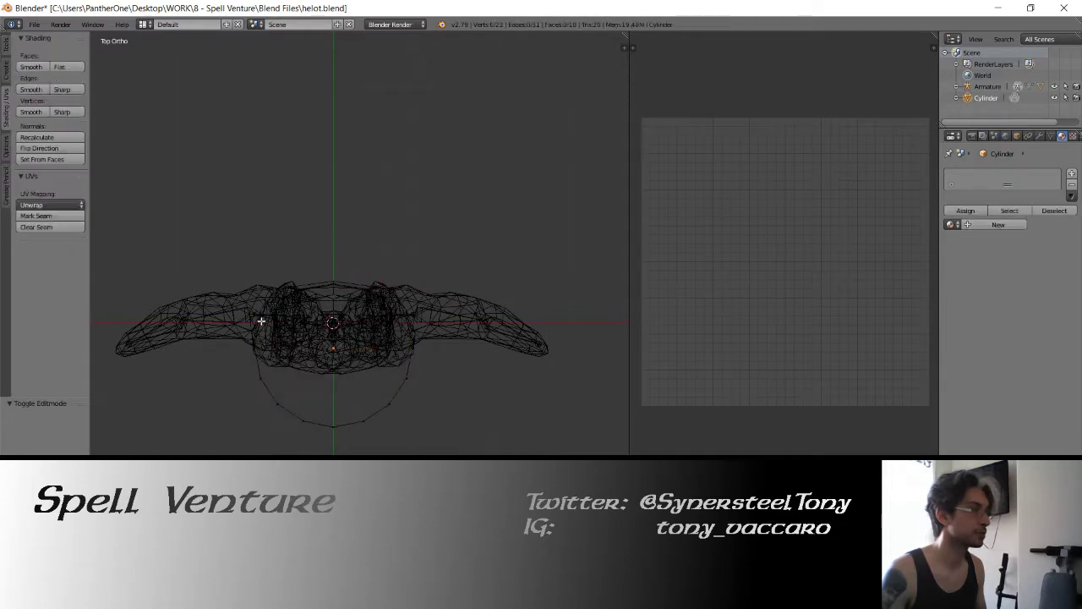
right_click(439, 310, "shift")
key("x")
left_click(435, 296)
key("Tab")
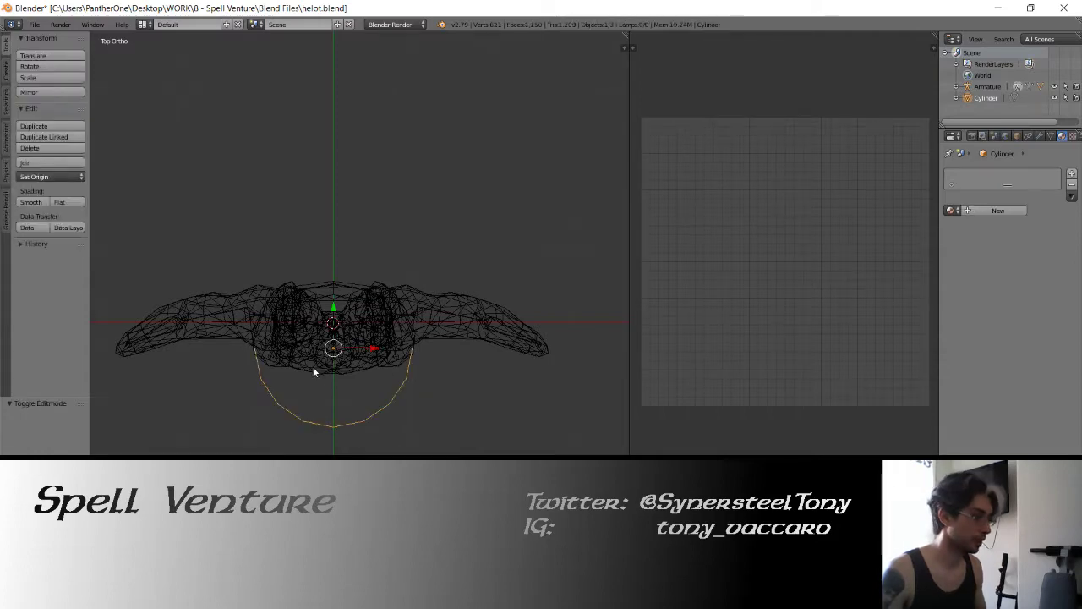
mouse_move(313, 366)
middle_mouse_down()
mouse_move(296, 316)
mouse_move(305, 298)
middle_mouse_up()
- Raise the cylinder up to the character's body and stretch it taller along Z
key("KP_1")
scroll(286, 339, "down", 2)
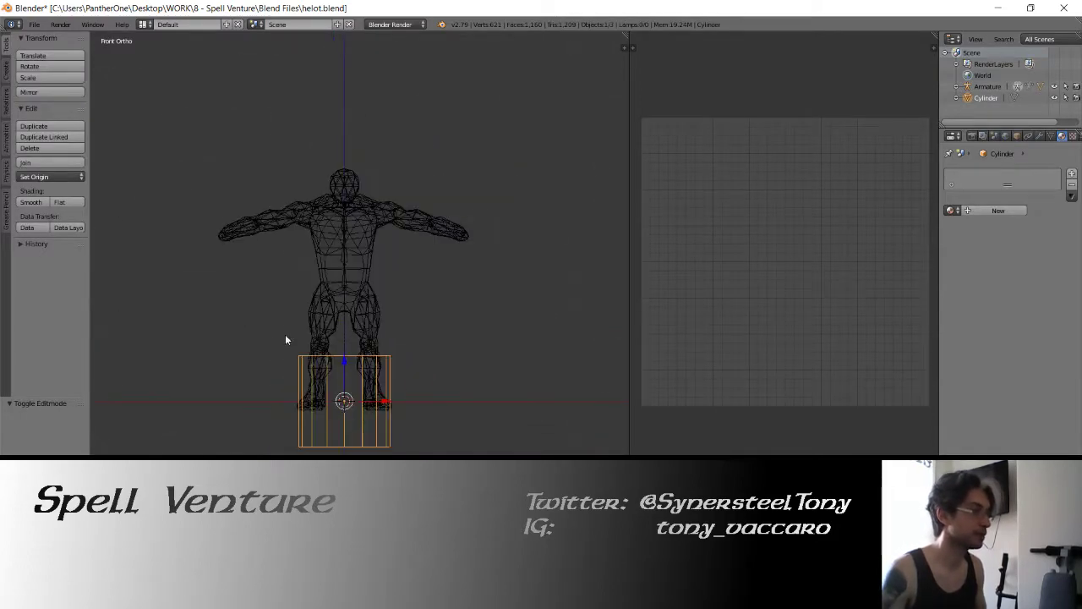
left_click_drag(343, 354, 348, 251)
key("s")
key("z")
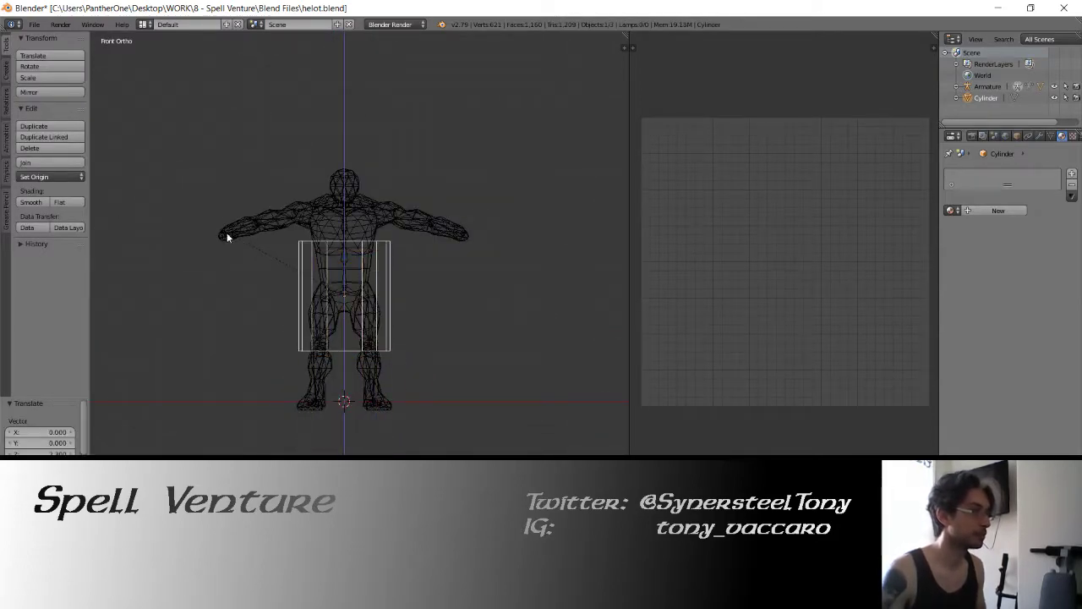
left_click(144, 224)
scroll(313, 246, "up", 1)
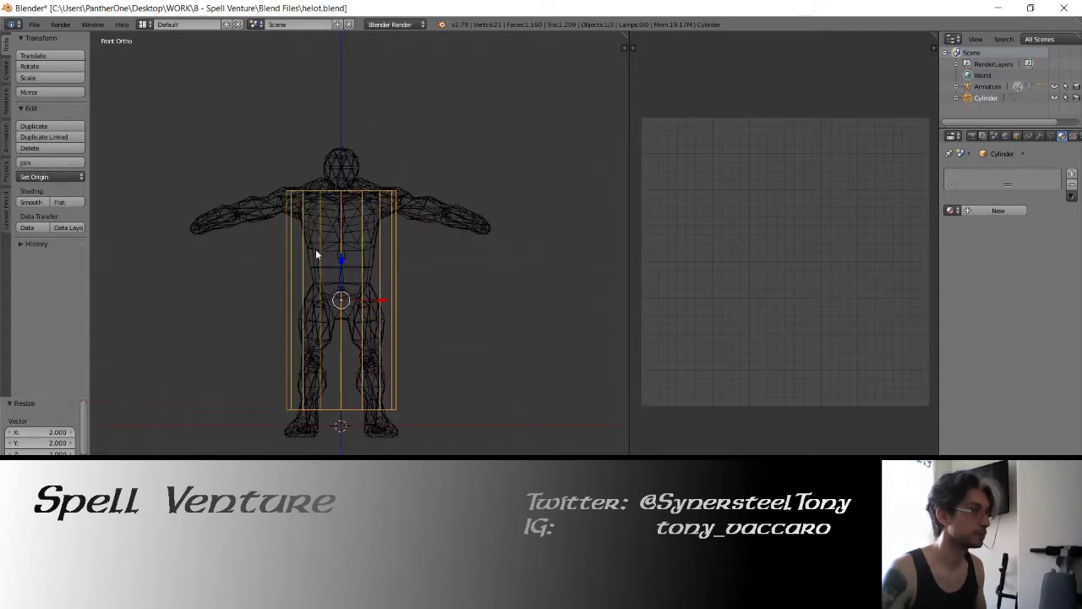
scroll(315, 249, "up", 1)
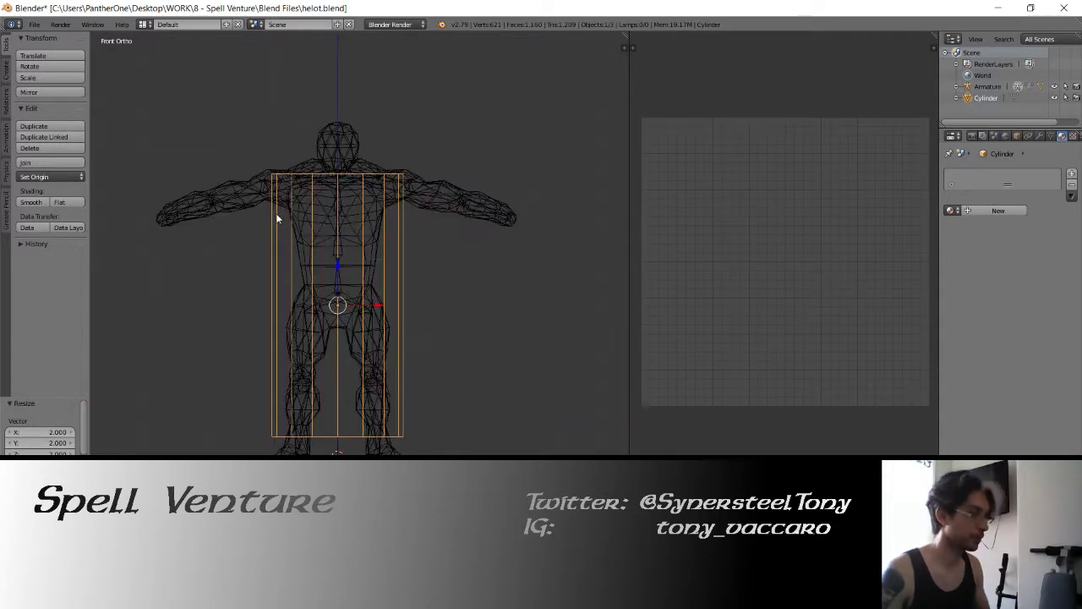
- Shuffle the cylinder and character body between layers 1 and 2, ending with the cylinder on layer 2
key("m")
key("1")
key("1")
middle_click_drag(317, 299, 343, 311)
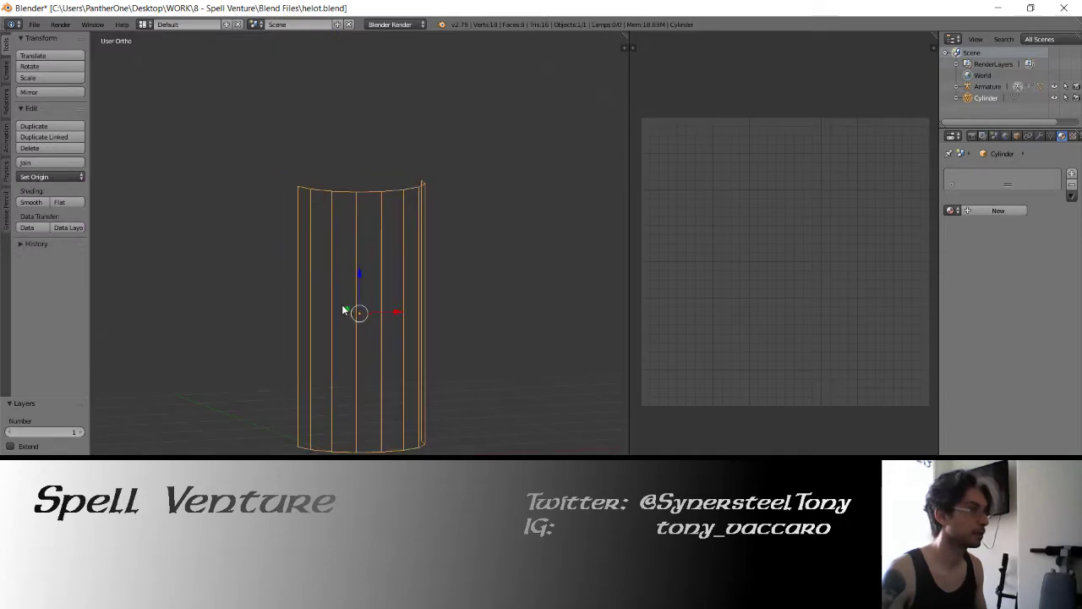
key("2")
key("1")
key("a")
key("m")
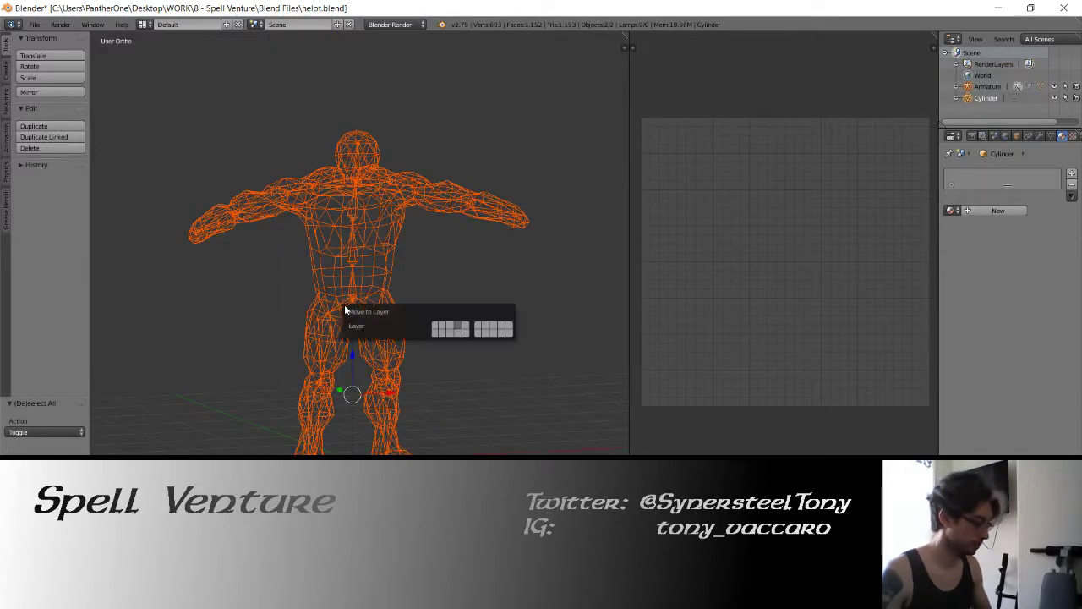
key("1")
key("1")
key("ctrl+Tab")
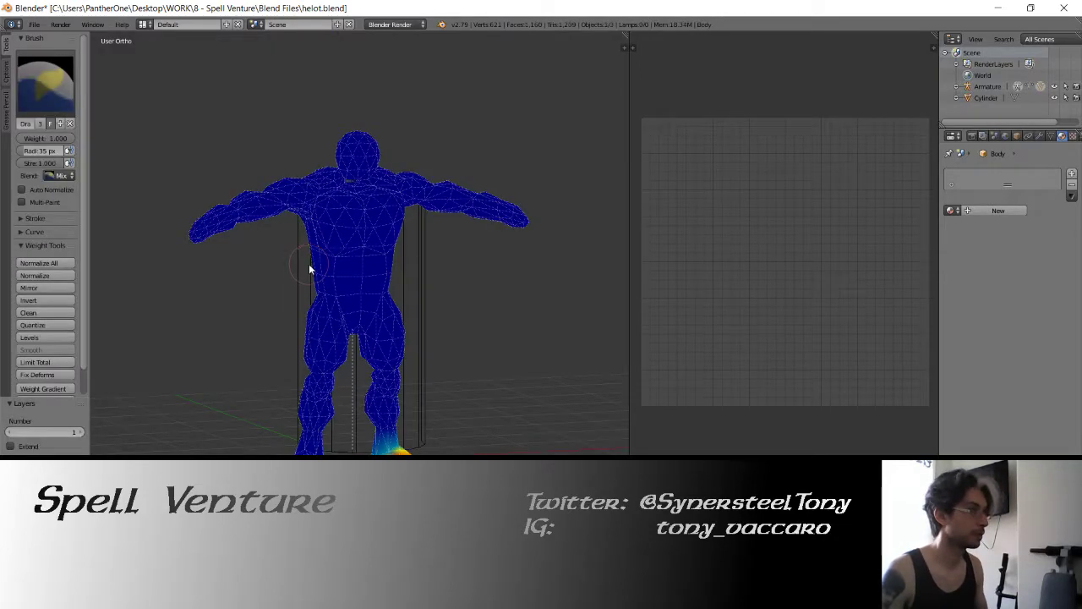
key("ctrl+Tab")
key("ctrl+Tab")
key("ctrl+Tab")
right_click(304, 293)
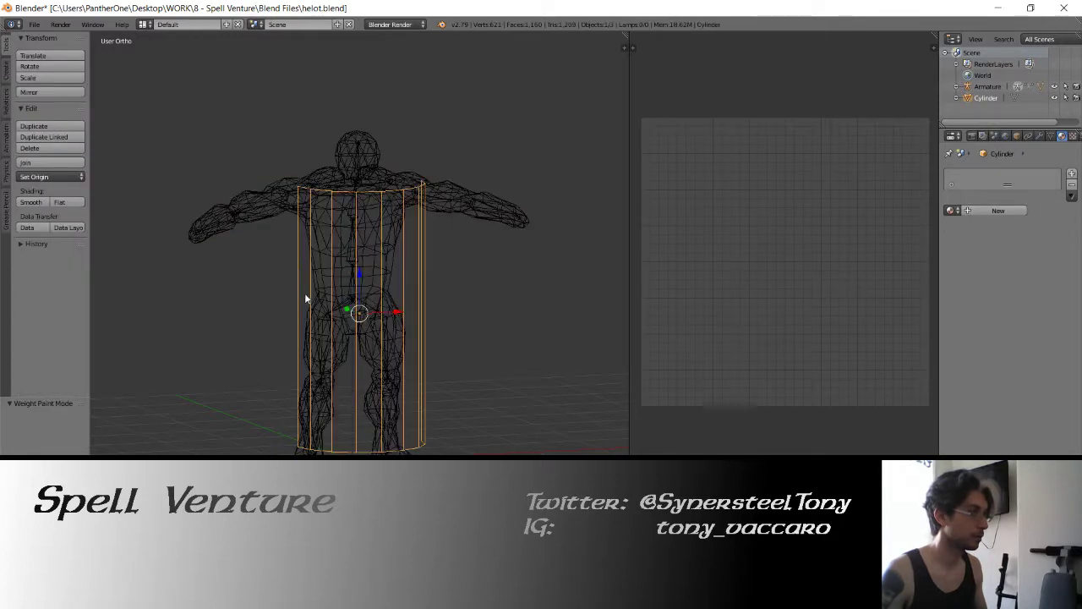
key("m")
key("2")
key("2")
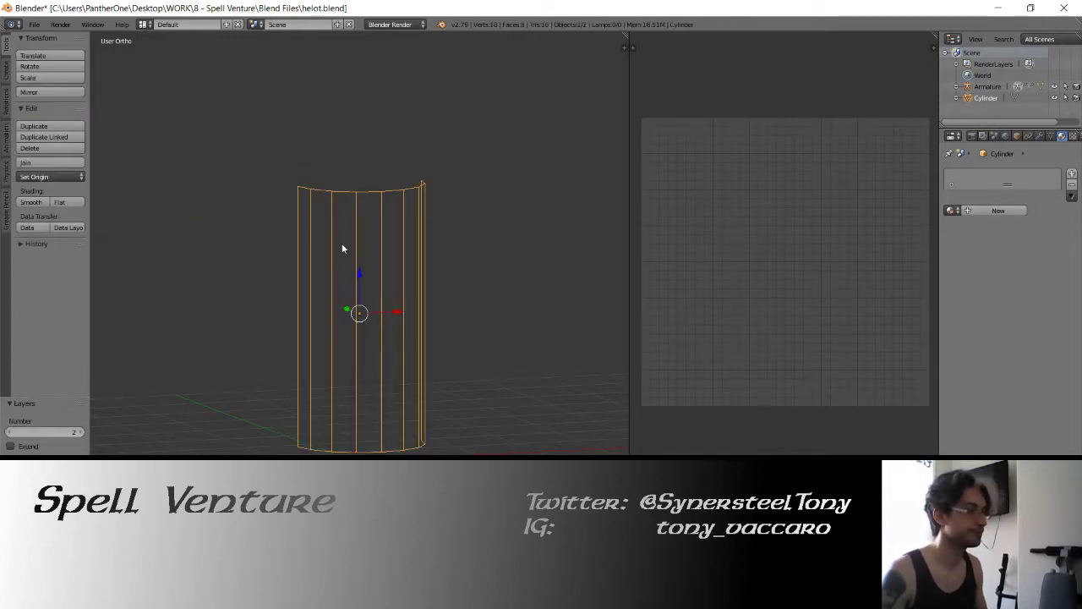
- Apply the cylinder's scale and save the blend file
key("KP_1")
key("ctrl+a")
left_click(345, 245)
key("ctrl+s")
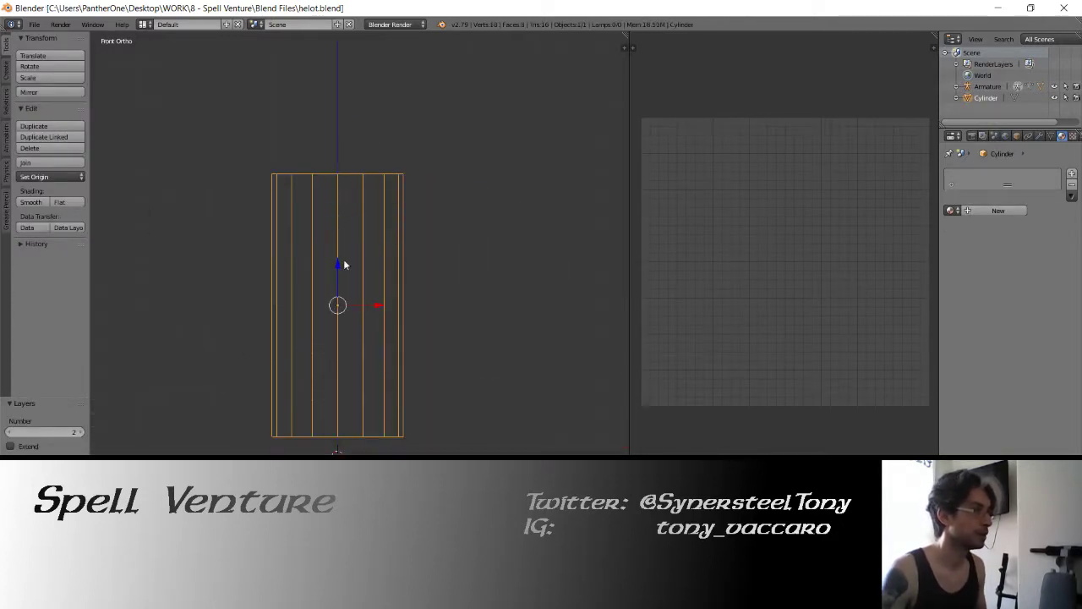
- In Edit Mode, select the vertices of the strip's two side edges
scroll(350, 284, "up", 1)
middle_click_drag(331, 280, 367, 251, "shift")
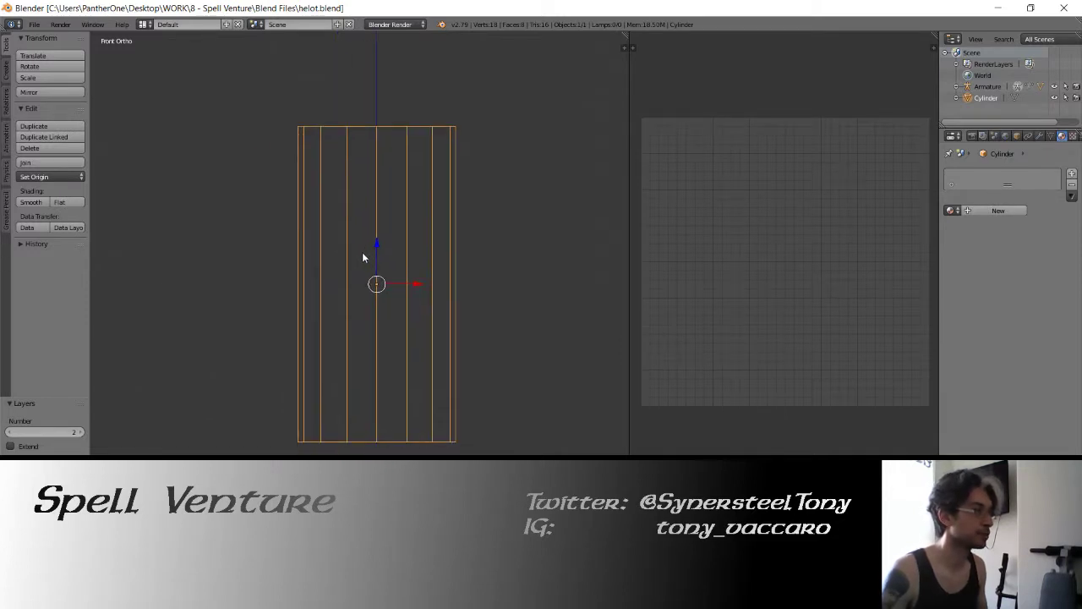
scroll(367, 251, "up", 1)
key("Tab")
right_click(285, 96)
middle_click_drag(284, 97, 462, 184)
right_click(481, 166, "shift")
right_click(273, 361, "shift")
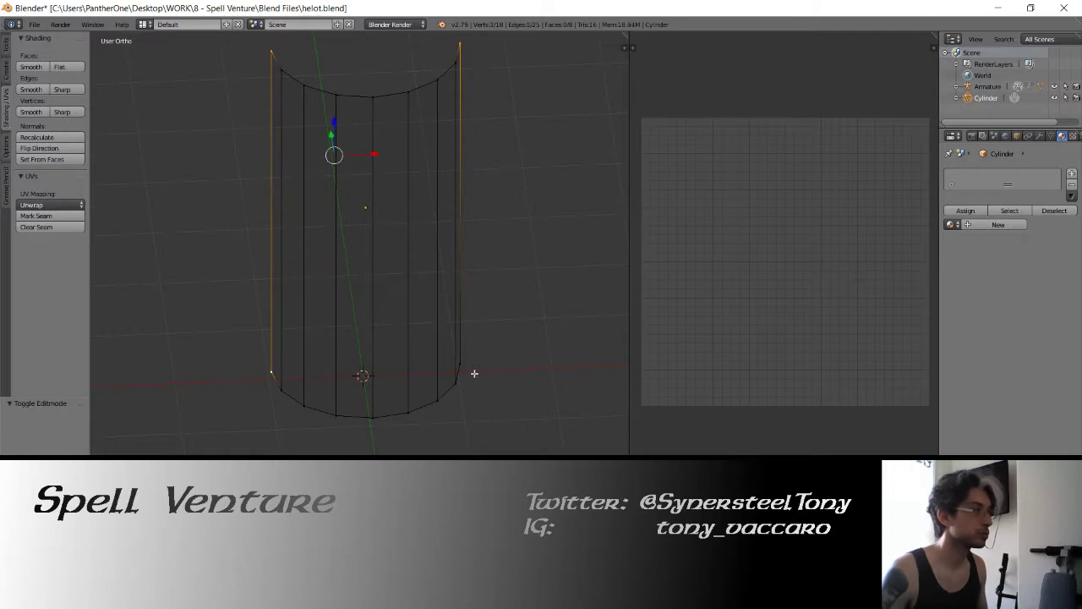
right_click(473, 374, "shift")
key("KP_1")
scroll(169, 326, "down", 5, "shift")
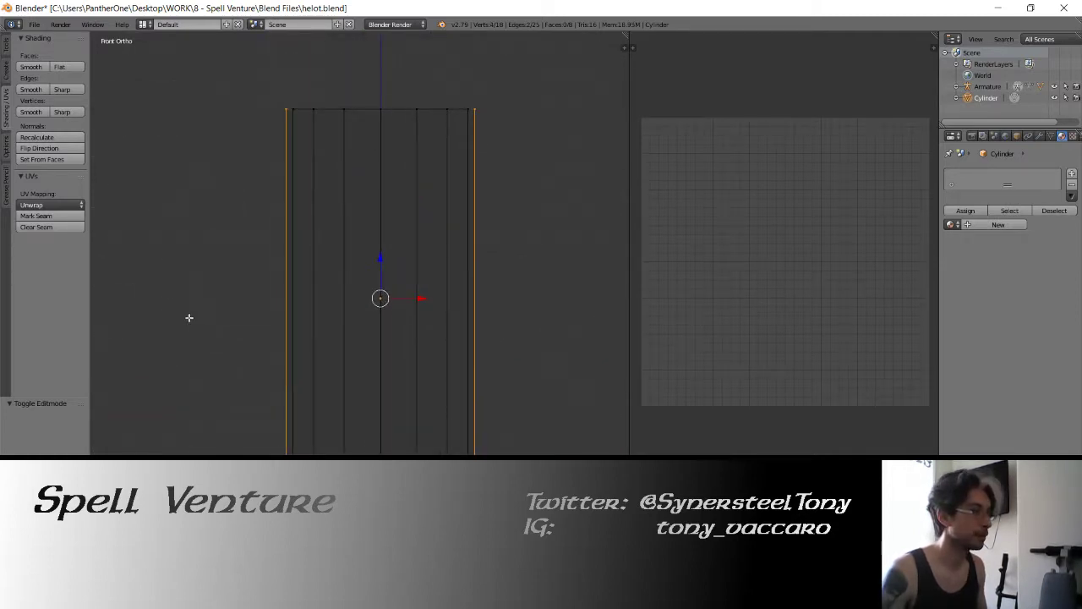
- Scale the two side edges inward toward each other
key("s")
left_click(208, 321)
scroll(231, 284, "down", 1, "ctrl")
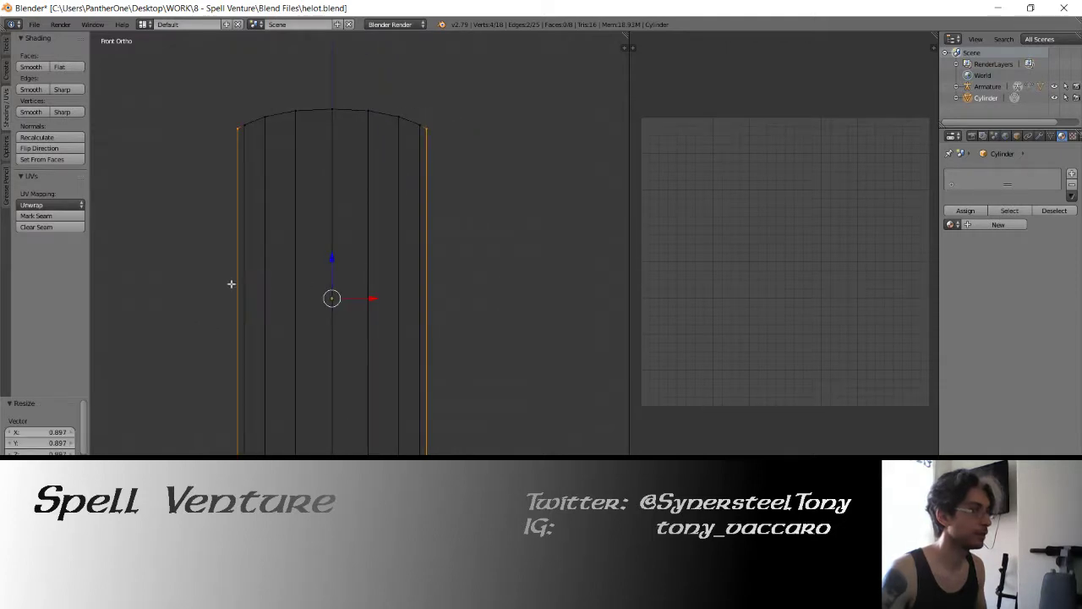
middle_click_drag(231, 284, 301, 298)
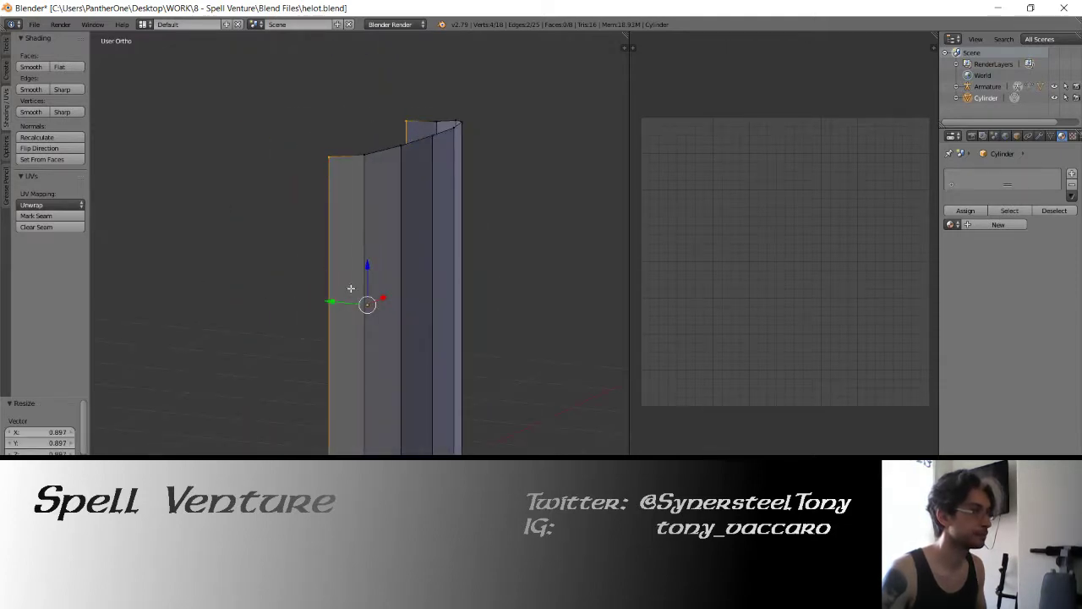
- Push the side edges further along Y using proportional falloff
key("s")
key("y")
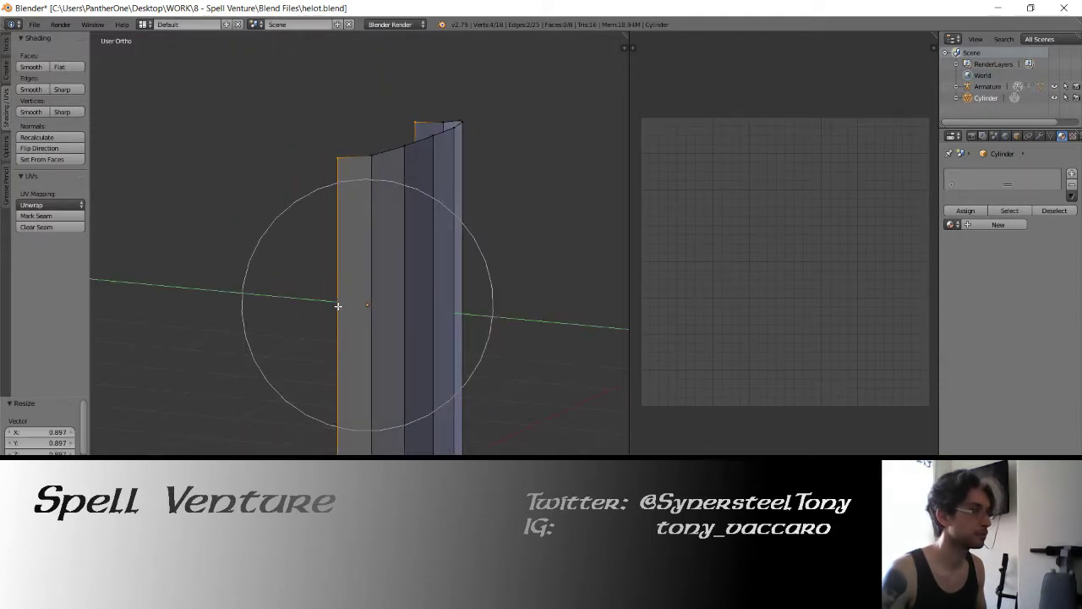
left_click(338, 304)
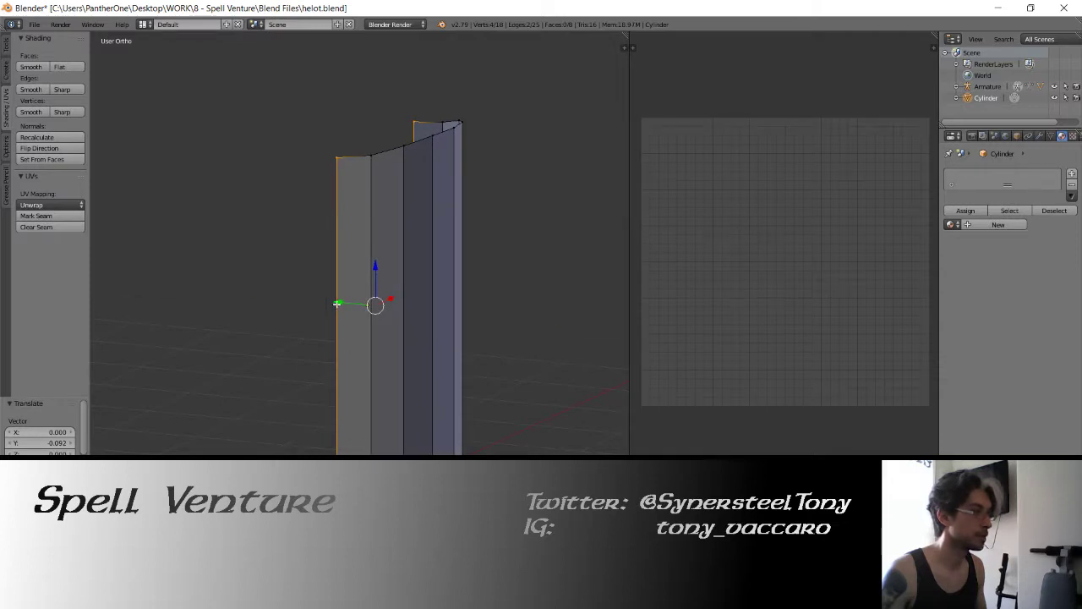
key("g")
key("y")
left_click(351, 303)
mouse_move(324, 261)
middle_mouse_down()
mouse_move(402, 316)
mouse_move(364, 315)
middle_mouse_up()
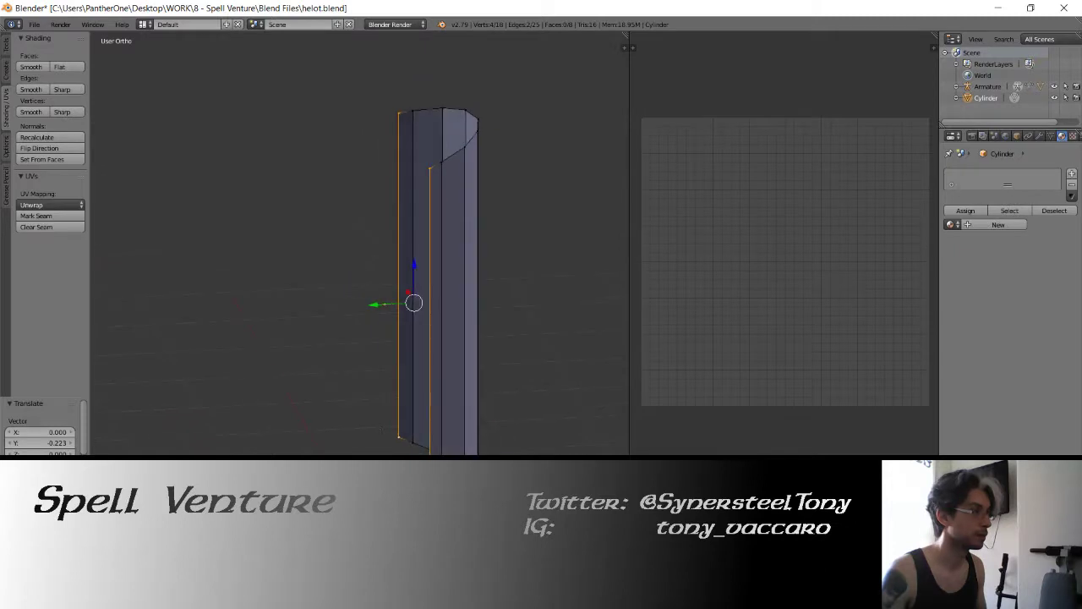
- Proportionally scale the edges, undoing a second enlargement to 1.095
key("s")
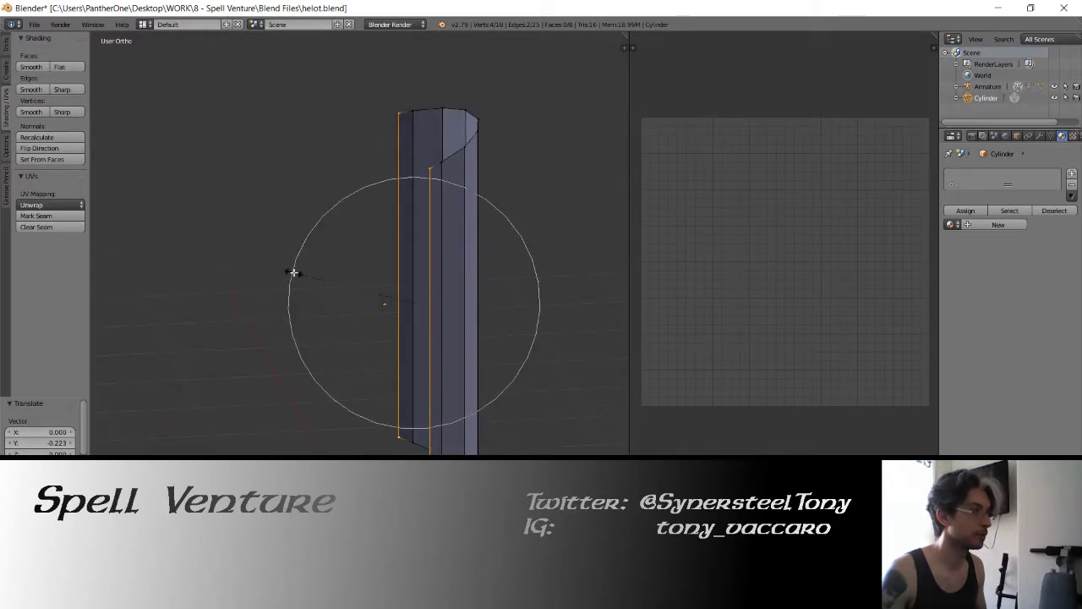
scroll(293, 272, "up", 3)
left_click(293, 272)
key("s")
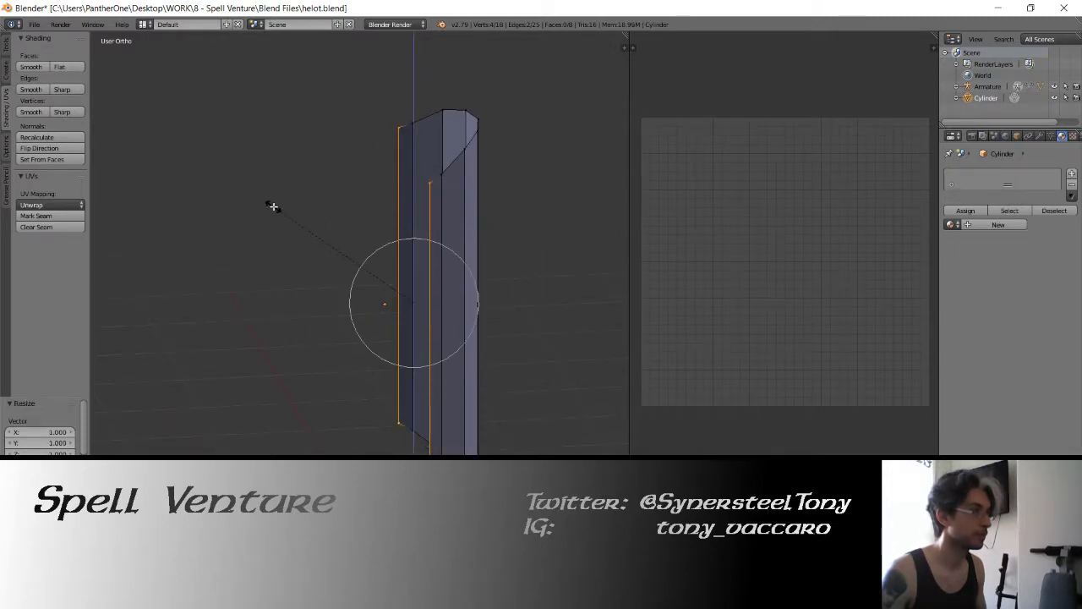
left_click(247, 185)
key("KP_1")
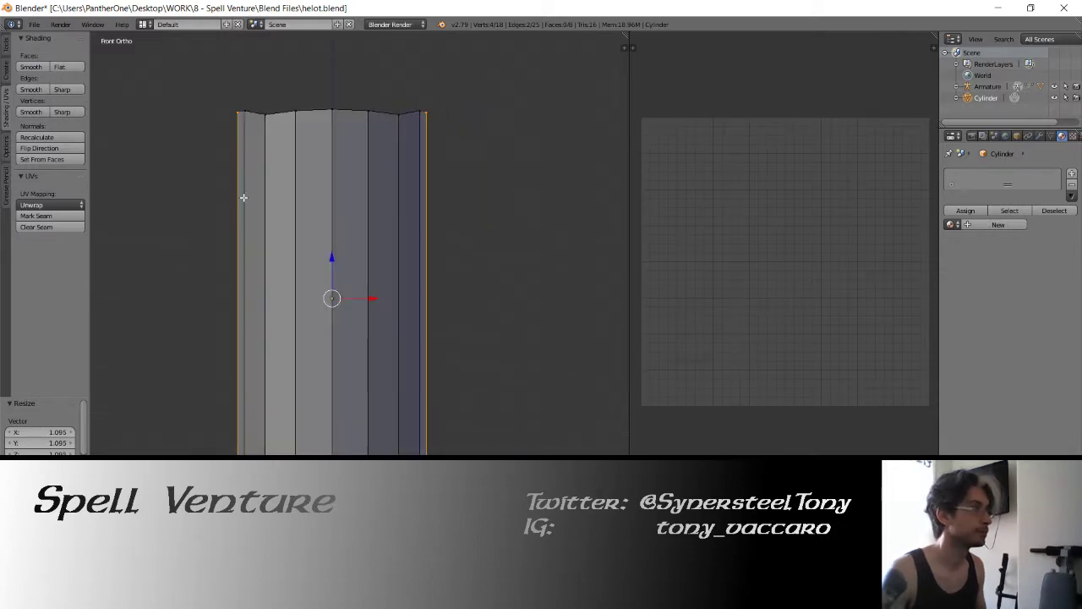
key("ctrl+z")
- Select the whole strip and scale it up to 1.067
key("z")
key("c")
mouse_move(234, 126)
left_mouse_down()
mouse_move(398, 113)
mouse_move(433, 125)
left_mouse_up()
key("Escape")
key("a")
key("a")
key("z")
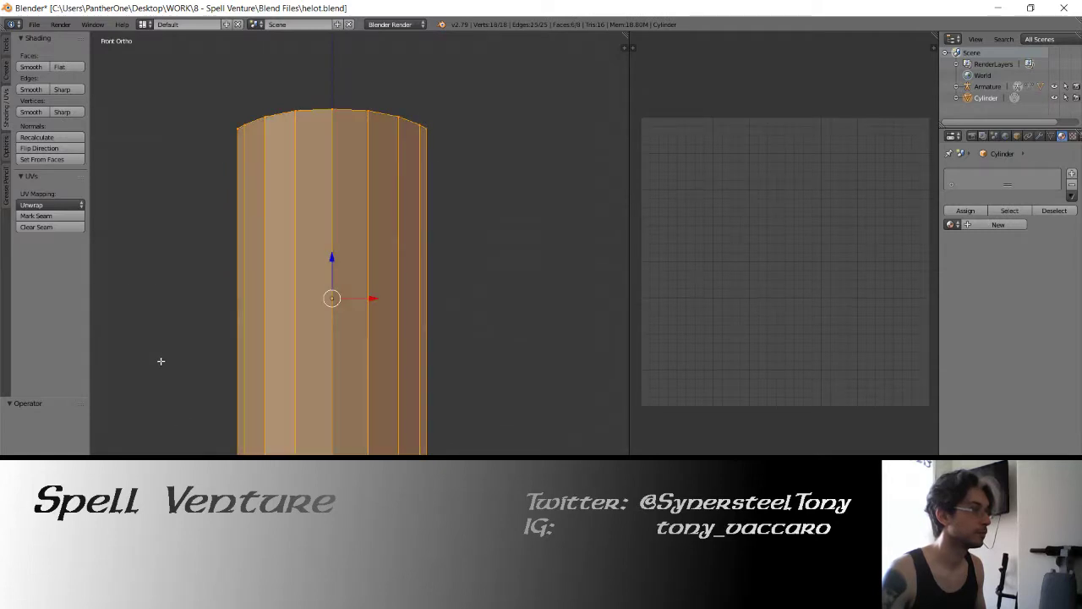
key("s")
left_click(141, 342)
- Level two top vertices by scaling them to 0 along Z
mouse_move(141, 343)
middle_mouse_down()
mouse_move(222, 346)
mouse_move(335, 305)
mouse_move(307, 338)
mouse_move(281, 281)
middle_mouse_up()
right_click(279, 158)
middle_click_drag(279, 158, 280, 197)
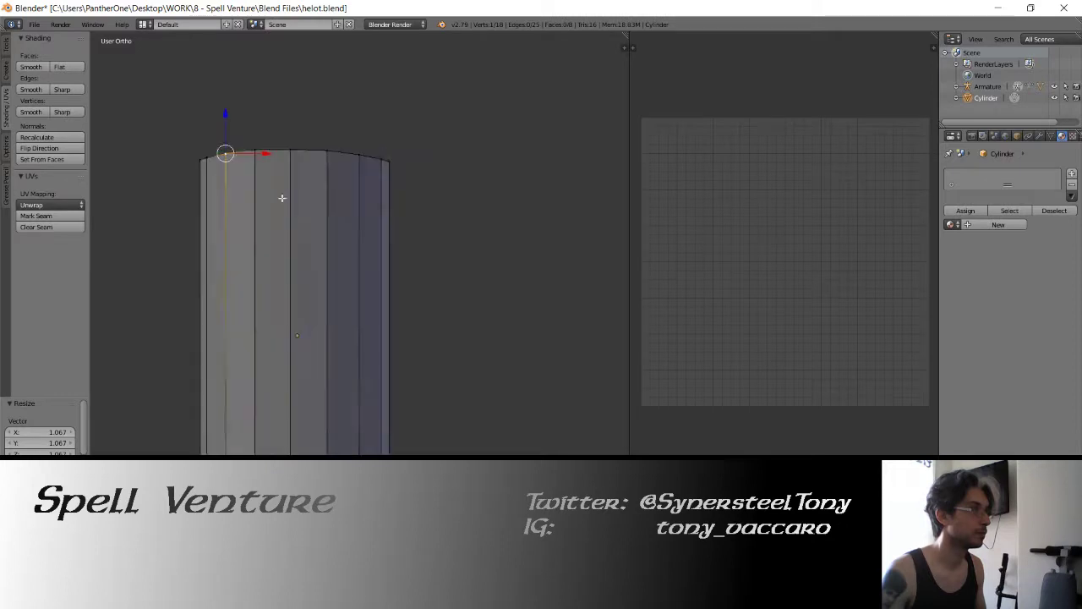
right_click(356, 155, "shift")
middle_click_drag(306, 367, 297, 297, "alt")
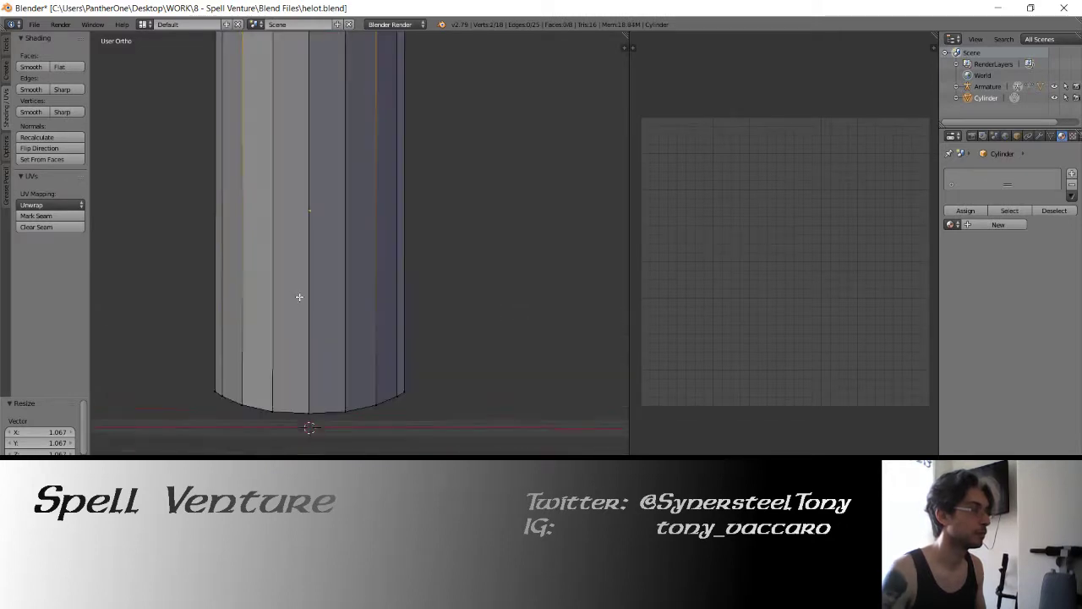
middle_click_drag(337, 256, 352, 367, "shift")
key("s")
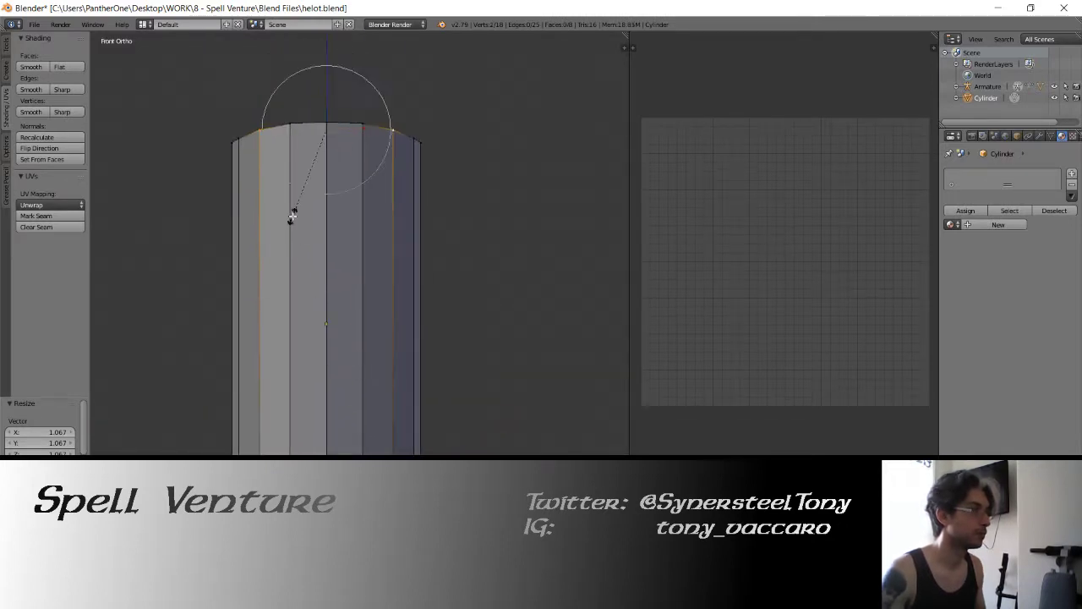
key("z")
key("0")
key("Return")
- Select two bottom vertices, then deselect everything and orbit around the strip
middle_click_drag(319, 205, 379, 192, "shift")
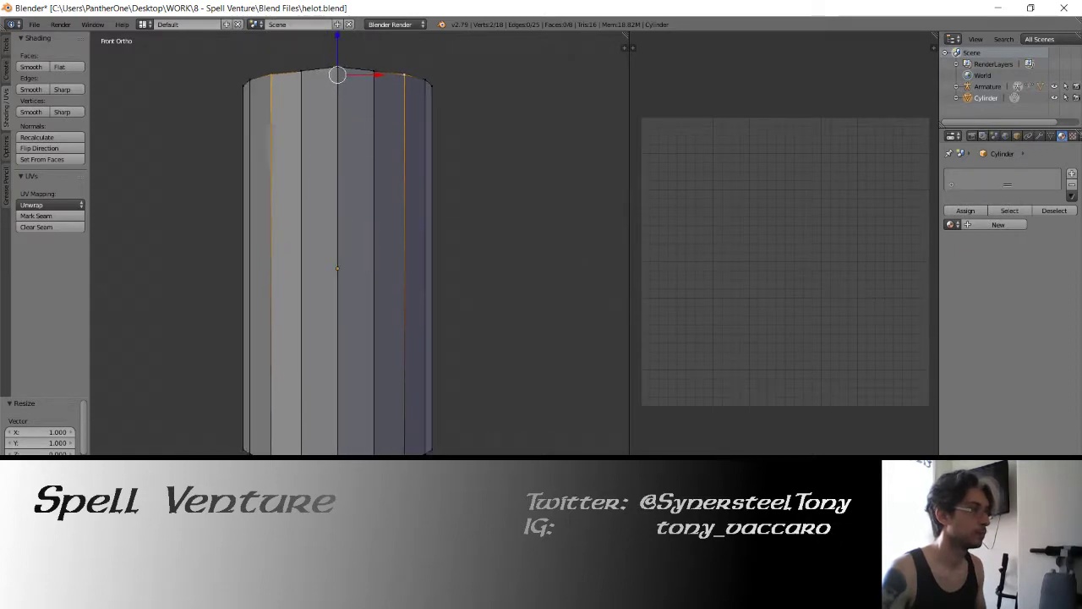
right_click(270, 461)
right_click(404, 460, "shift")
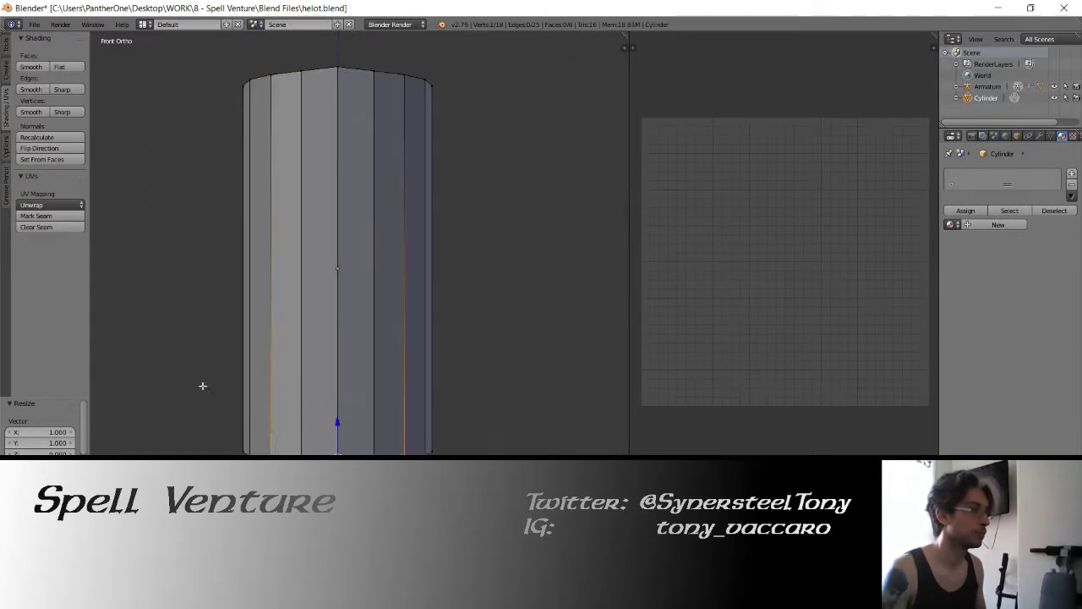
key("a")
mouse_move(202, 382)
middle_mouse_down()
mouse_move(246, 321)
mouse_move(289, 315)
middle_mouse_up()
- Try smooth shading on the shield strip, then set it back to flat
key("Tab")
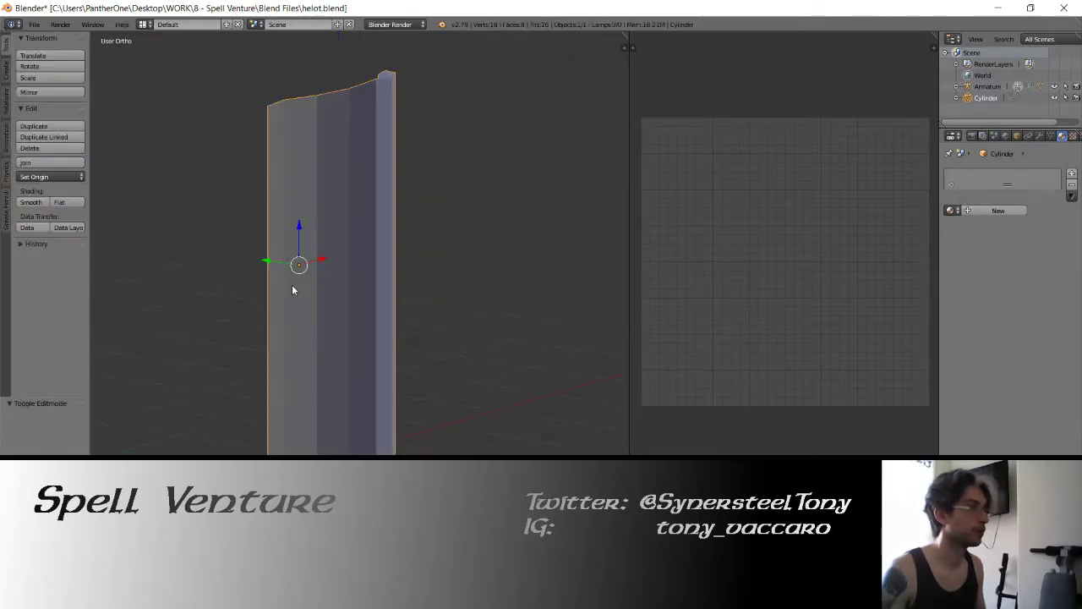
middle_click_drag(360, 272, 406, 226)
left_click(42, 203)
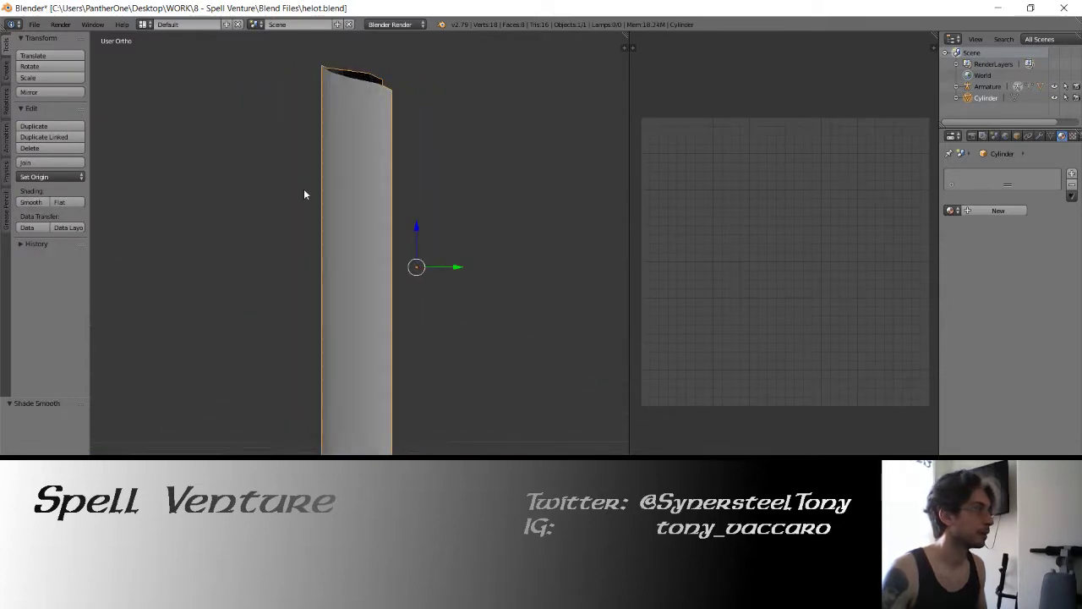
mouse_move(304, 188)
middle_mouse_down()
mouse_move(536, 203)
mouse_move(474, 204)
middle_mouse_up()
left_click(78, 204)
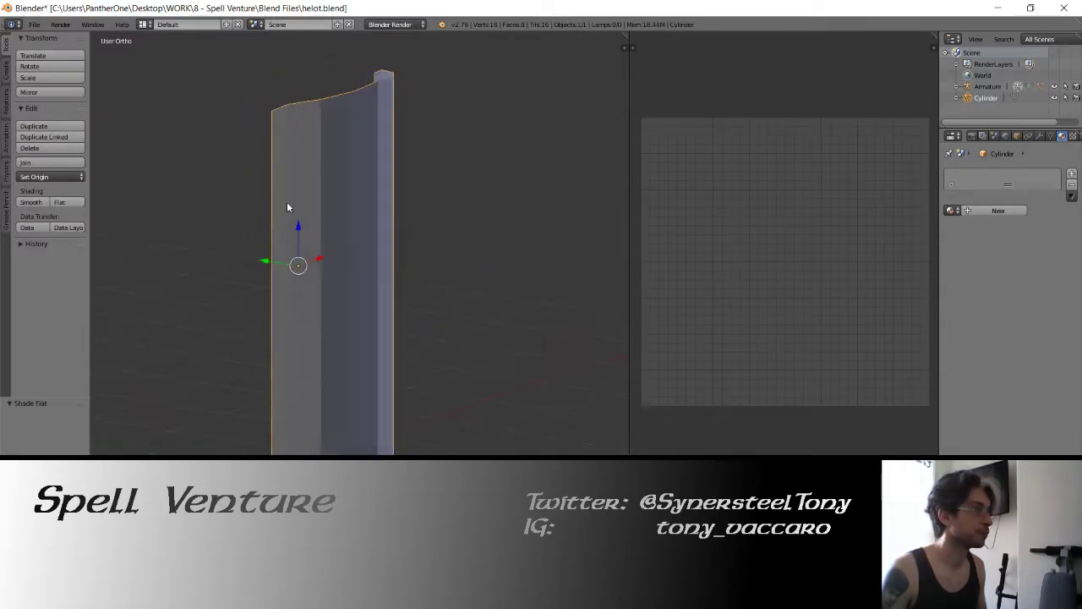
- Extrude the entire strip and offset the copy 0.131 along Y, then check it from top view
key("Tab")
mouse_move(287, 202)
middle_mouse_down()
mouse_move(386, 195)
mouse_move(405, 236)
mouse_move(326, 263)
middle_mouse_up()
key("a")
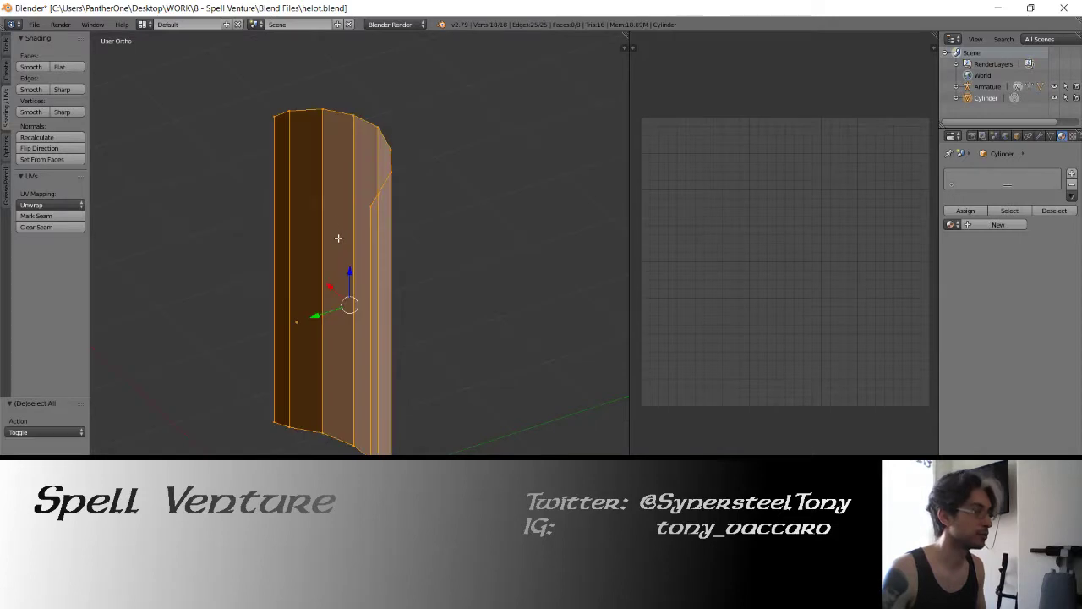
key("e")
key("Escape")
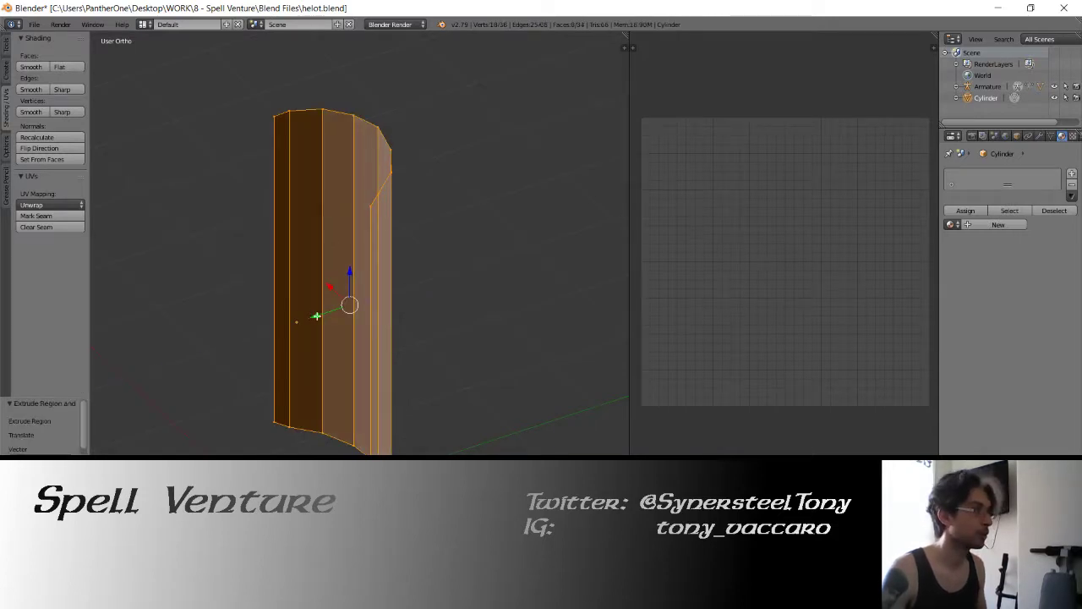
key("s")
key("Escape")
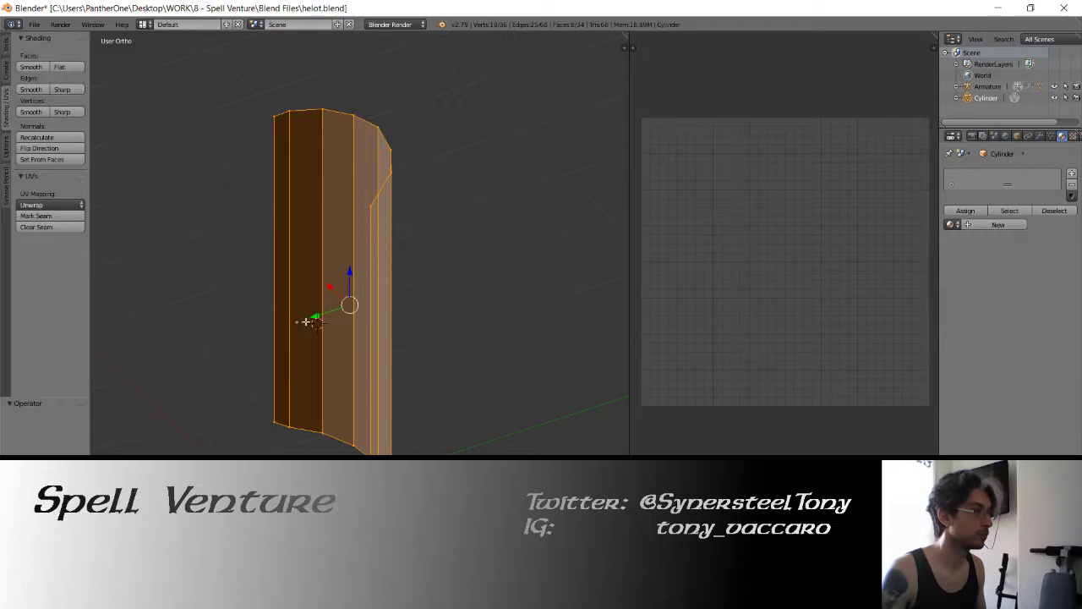
key("g")
key("y")
left_click(330, 242)
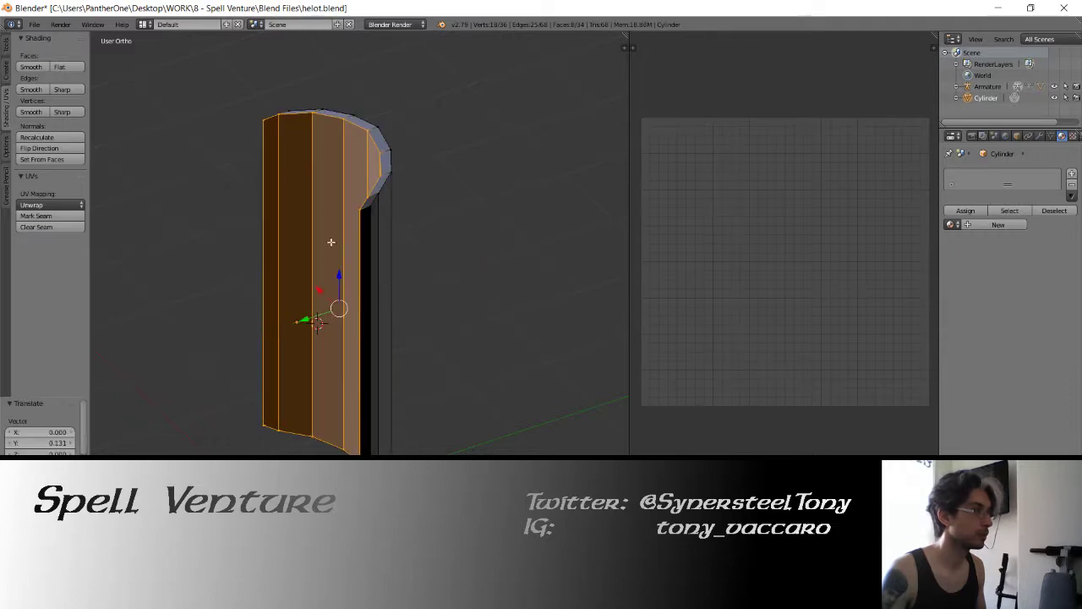
middle_click_drag(331, 242, 340, 301)
key("KP_7")
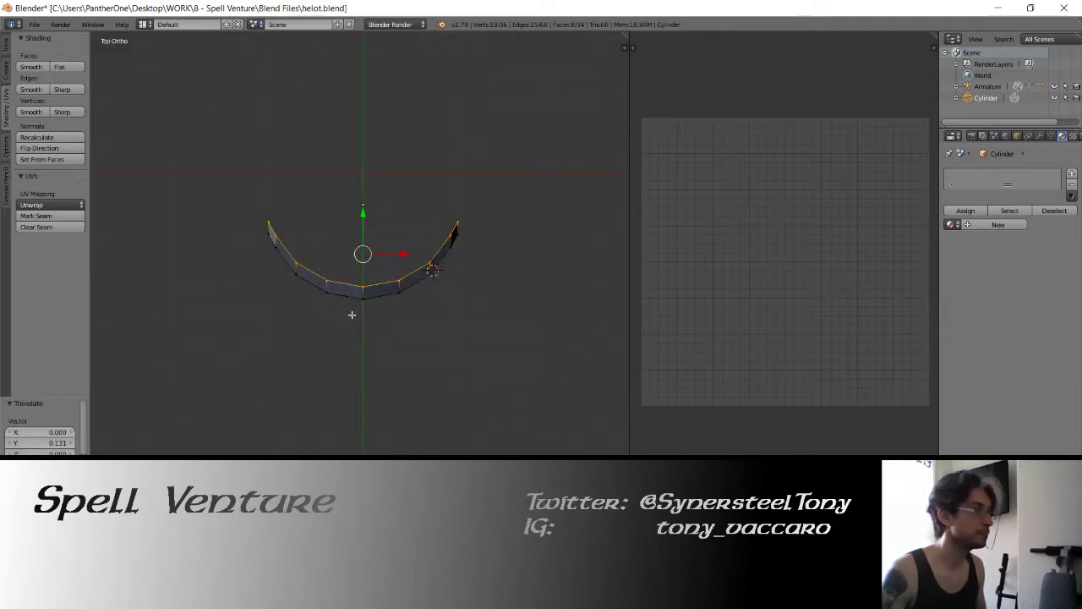
- Select both ends of the curved arc and scale them inward along X to 0.949
key("a")
right_click(268, 224)
right_click(458, 223, "shift")
key("c")
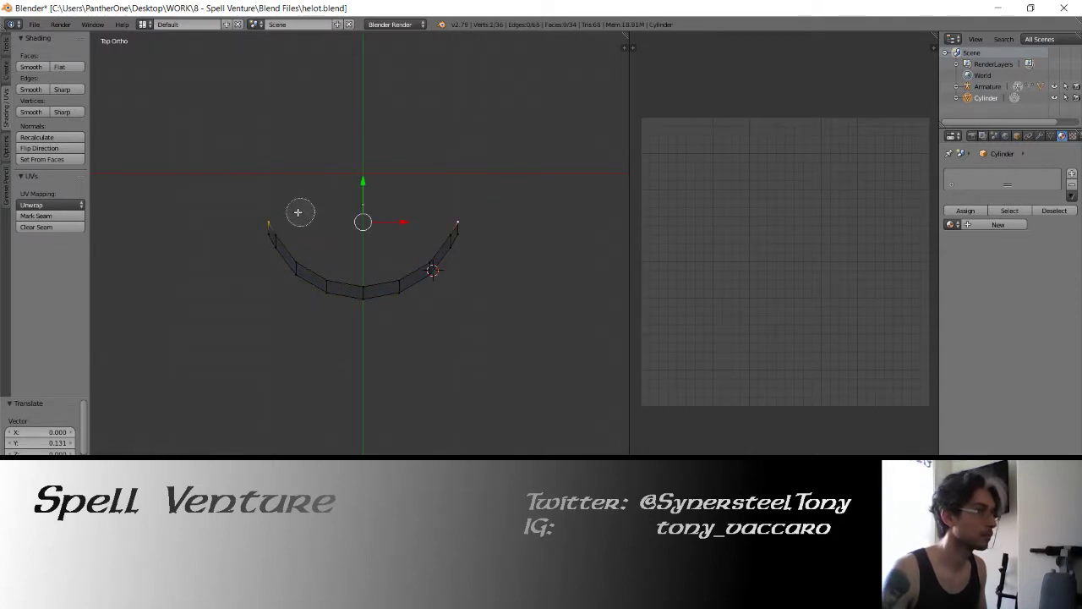
left_click_drag(297, 212, 278, 216)
left_click(453, 218)
right_click(176, 174)
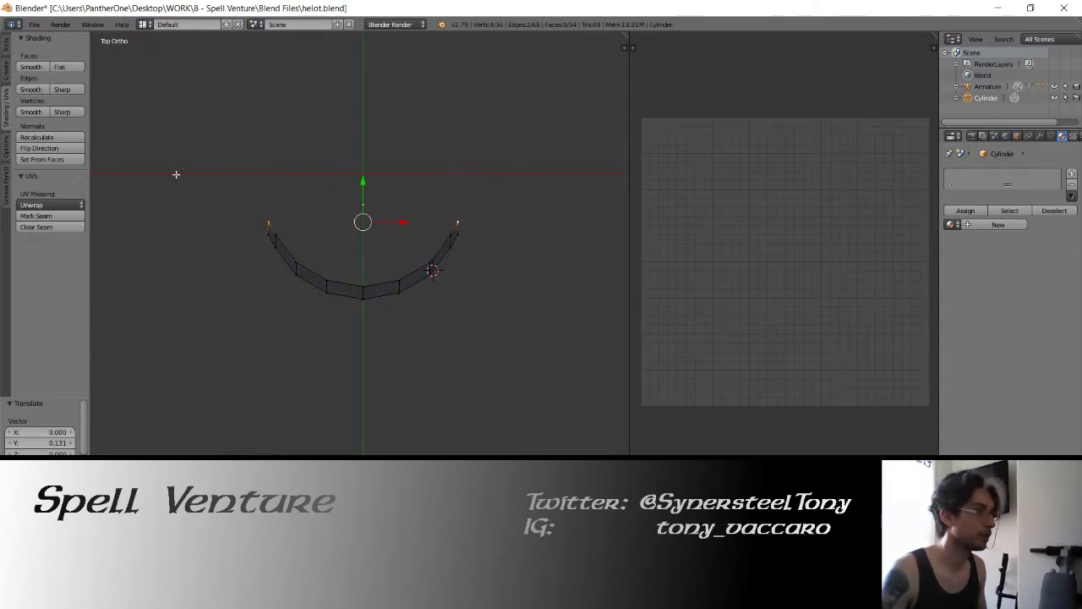
key("x")
left_click(183, 176)
- Narrow the right-end vertices along X to 0.973
key("c")
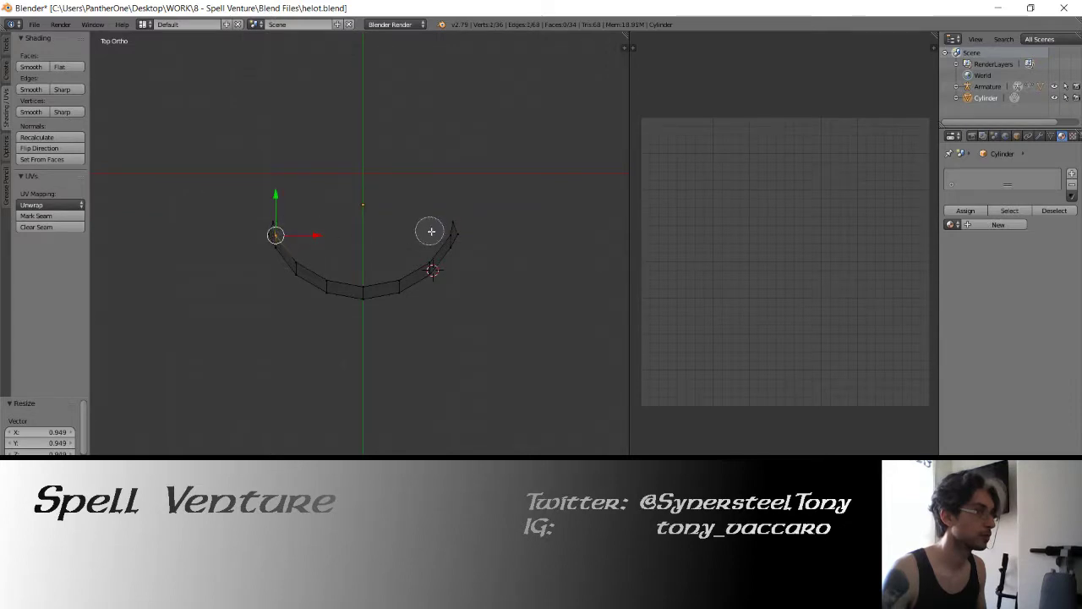
left_click(439, 234)
key("Escape")
key("s")
key("x")
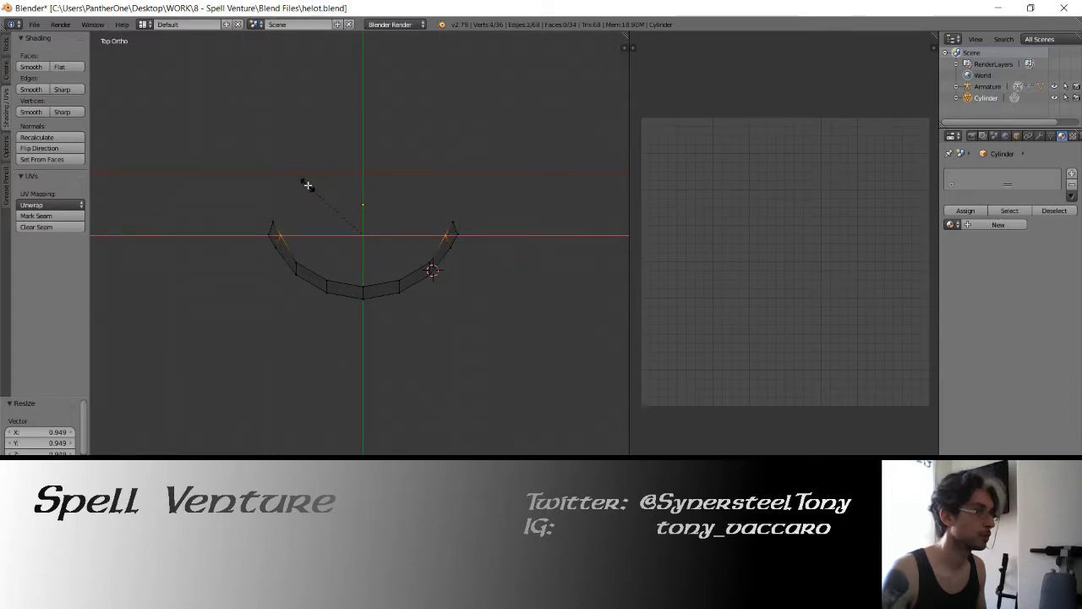
left_click(282, 178)
- Select the left and right end vertices and move them -0.067 along Y
key("c")
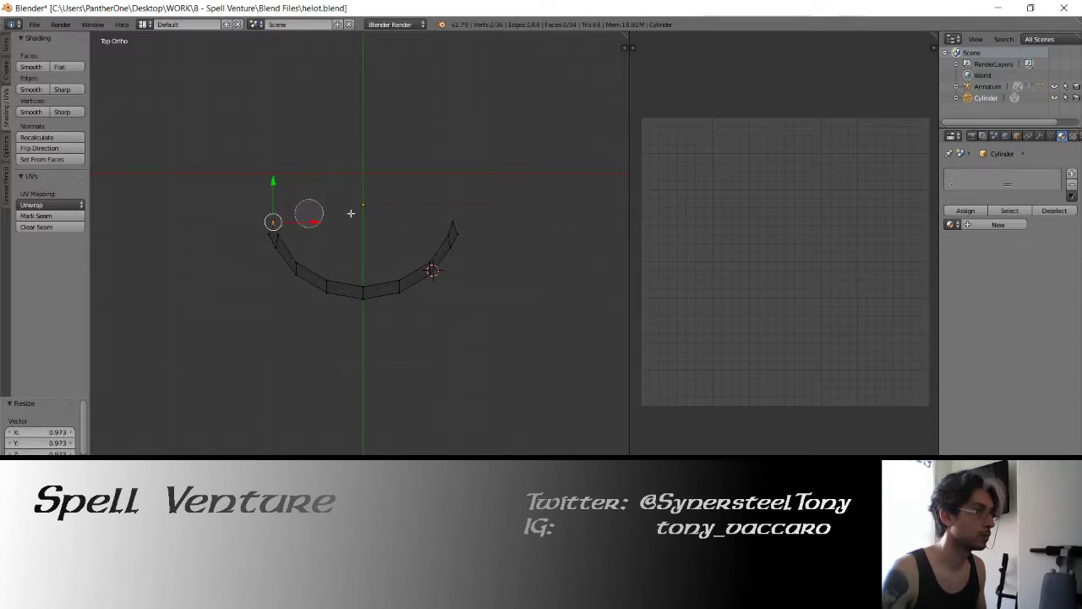
left_click(439, 216)
key("Escape")
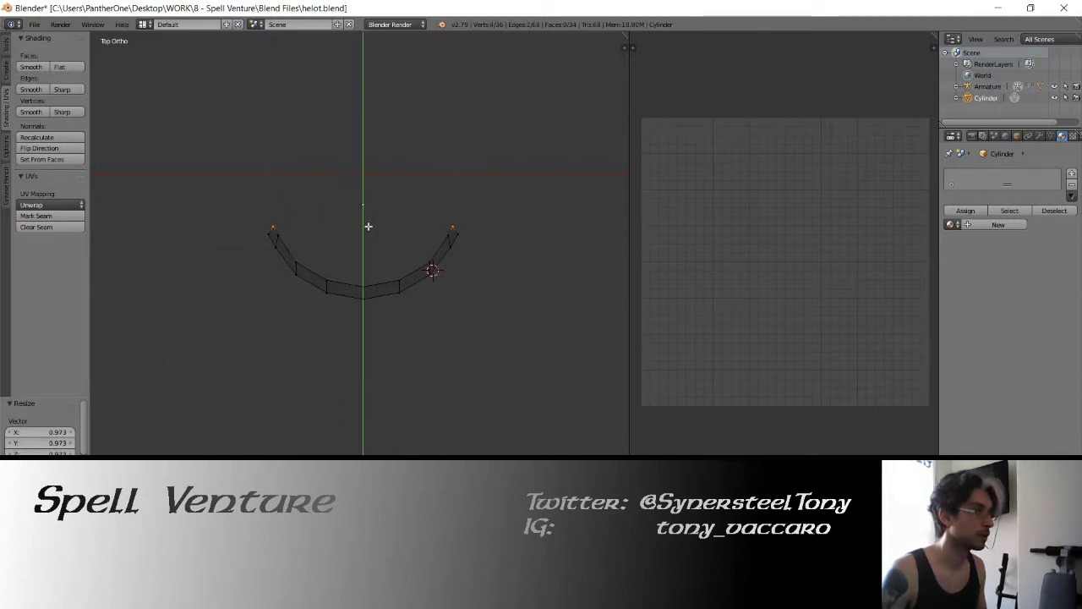
key("c")
left_click(282, 231)
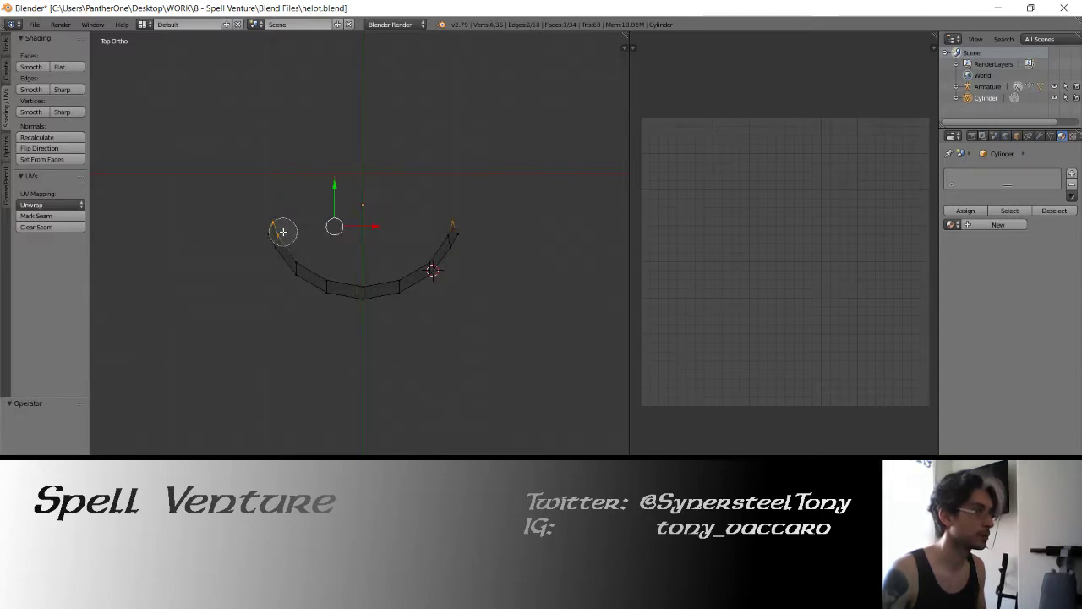
key("Escape")
key("g")
key("y")
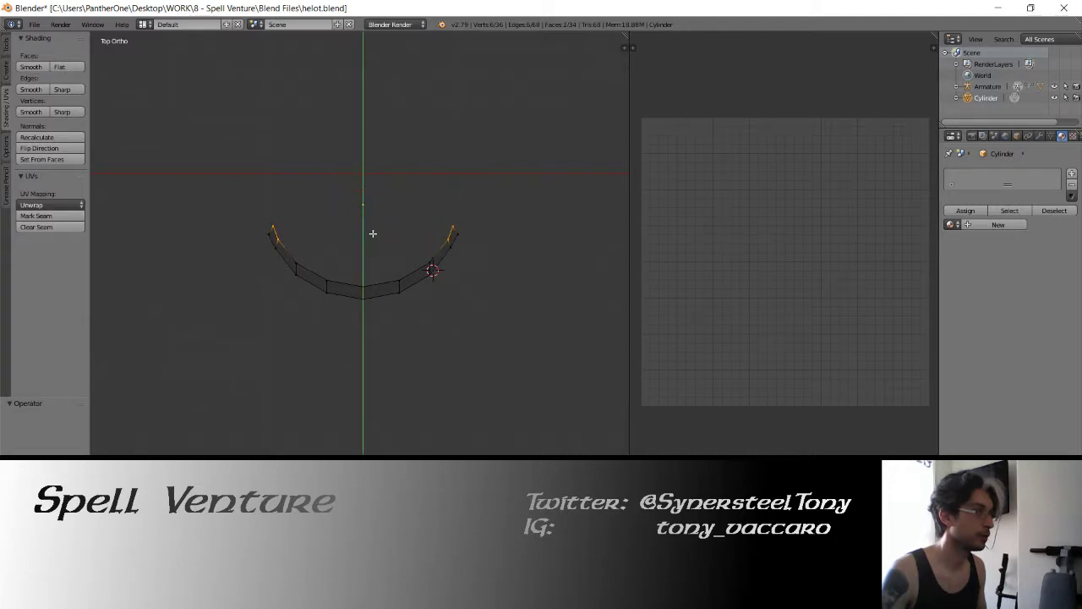
left_click(377, 252)
- Select the edges along the curve's bottom and move them -0.055 along Y
right_click(299, 264)
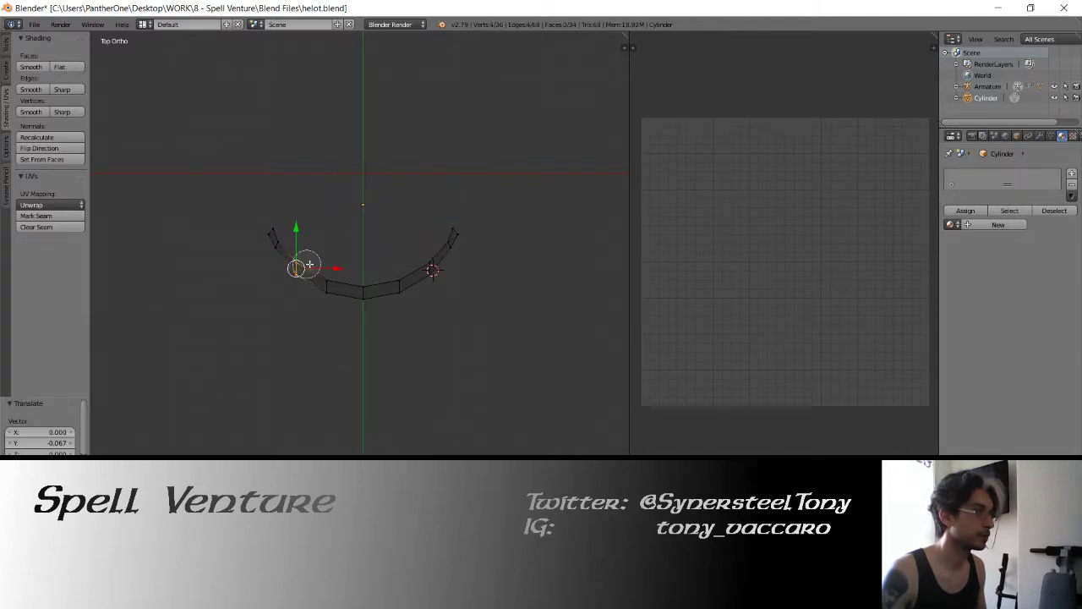
left_click_drag(308, 265, 415, 256)
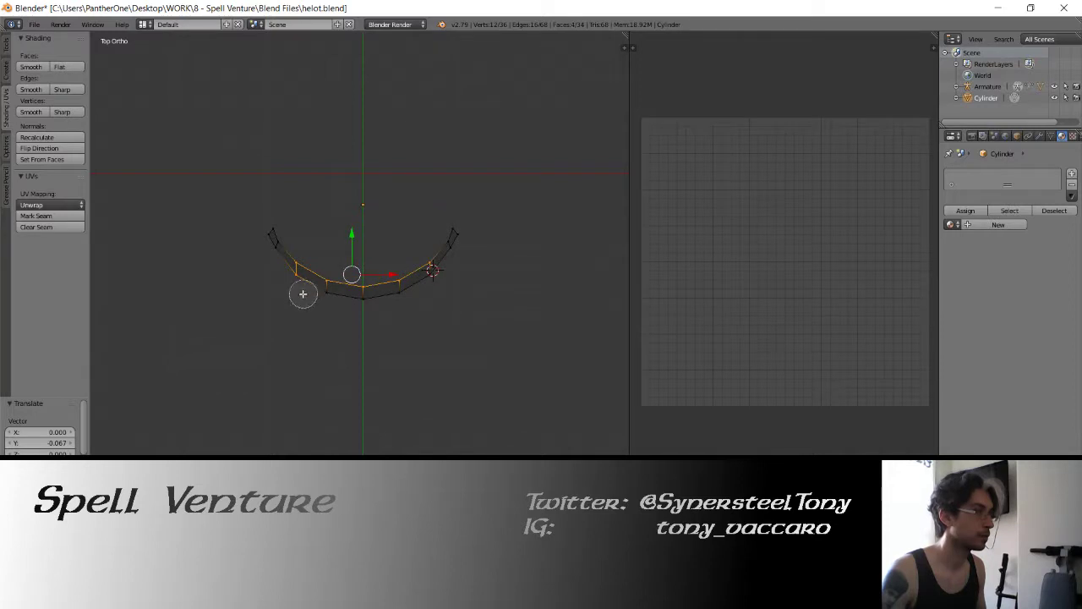
left_click(302, 294)
key("Escape")
key("g")
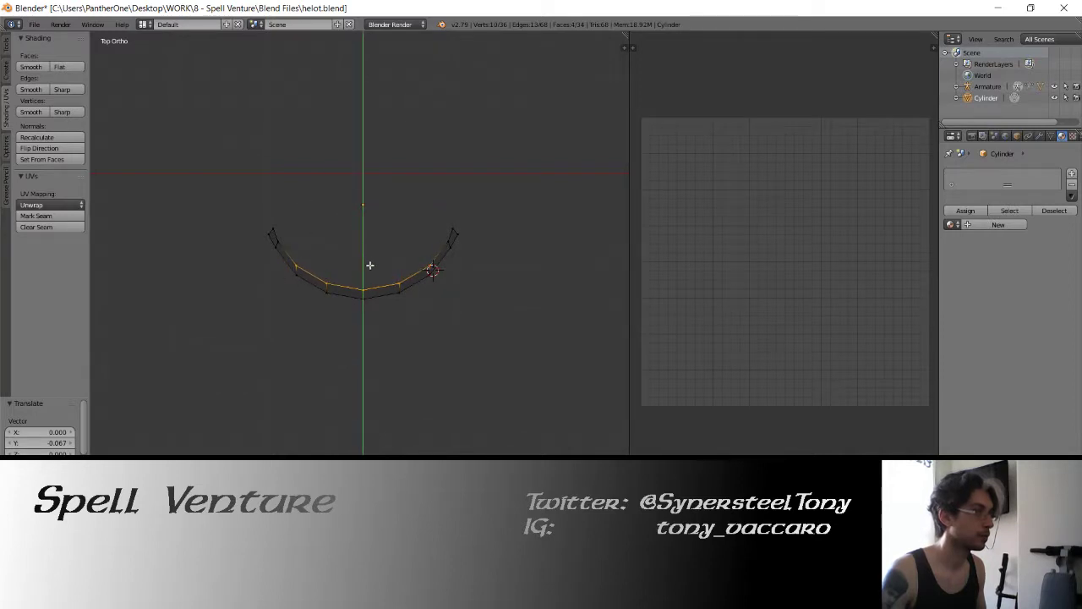
left_click(375, 286)
- Select the vertices at the arc's tips and resize them slightly along X
right_click(279, 241)
key("c")
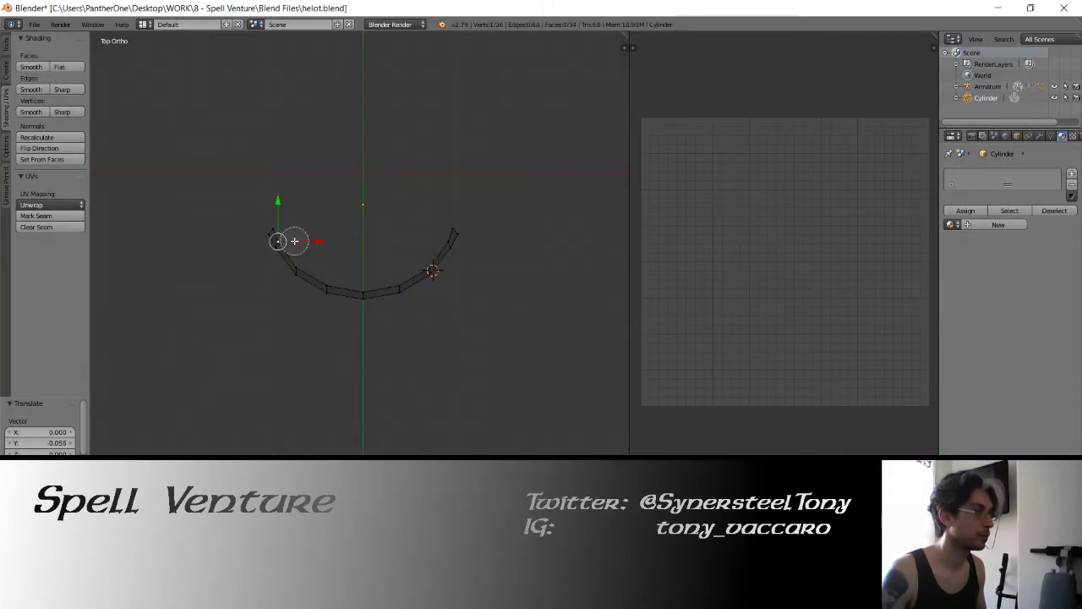
left_click(439, 239)
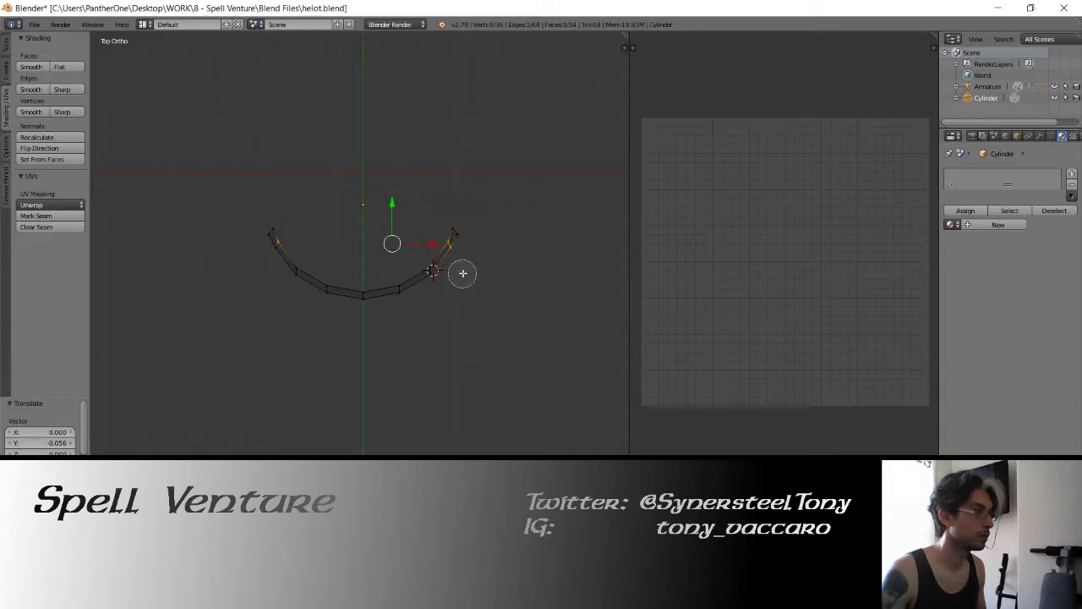
key("Escape")
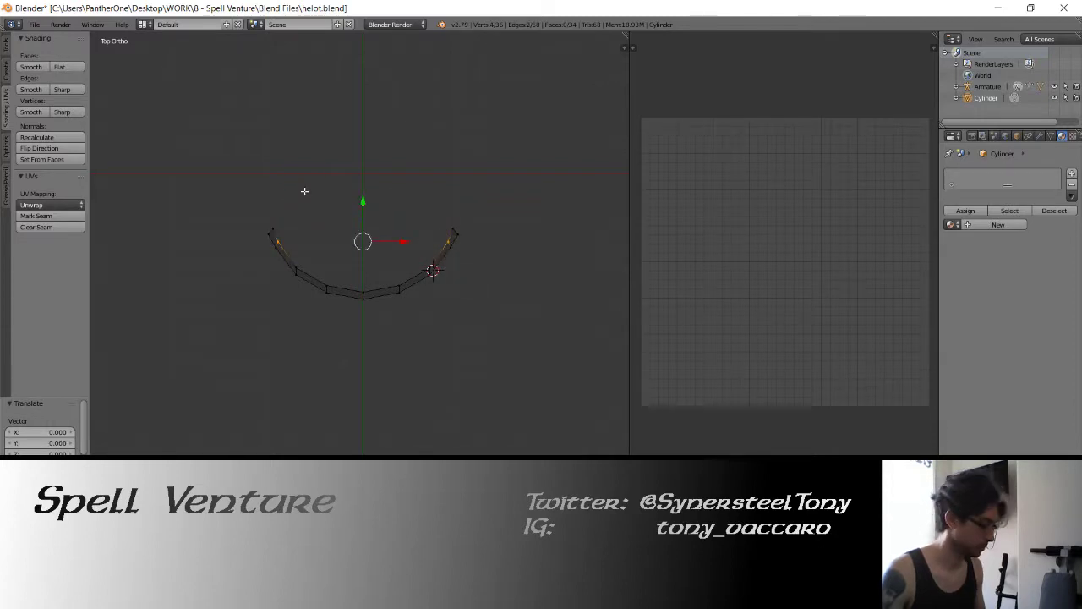
key("s")
key("x")
left_click(311, 199)
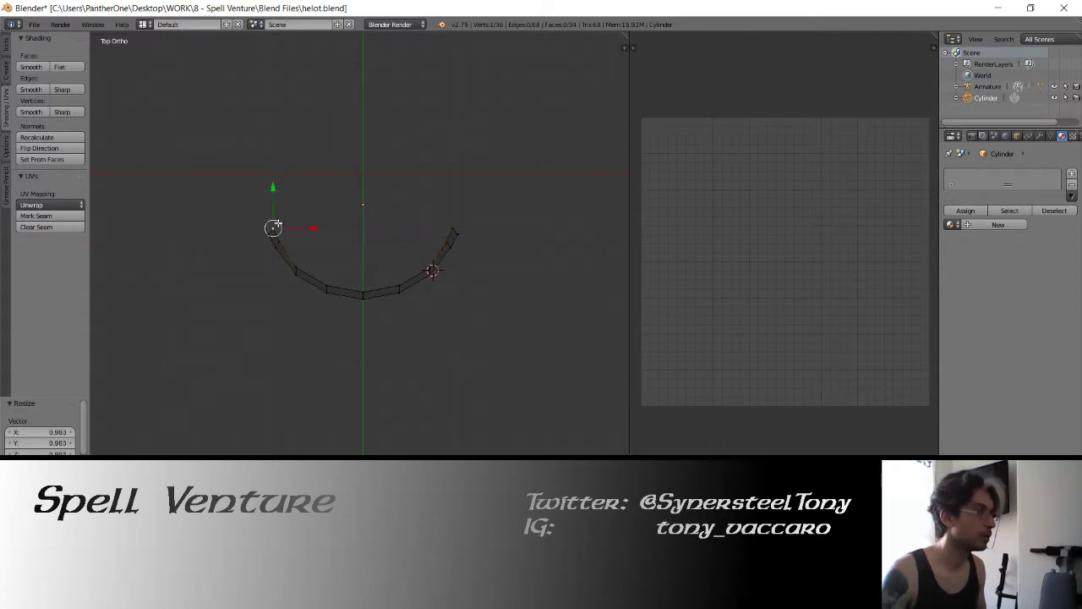
- Select the right-tip vertices and nudge them slightly along Y
key("c")
left_click_drag(411, 222, 442, 225)
key("Escape")
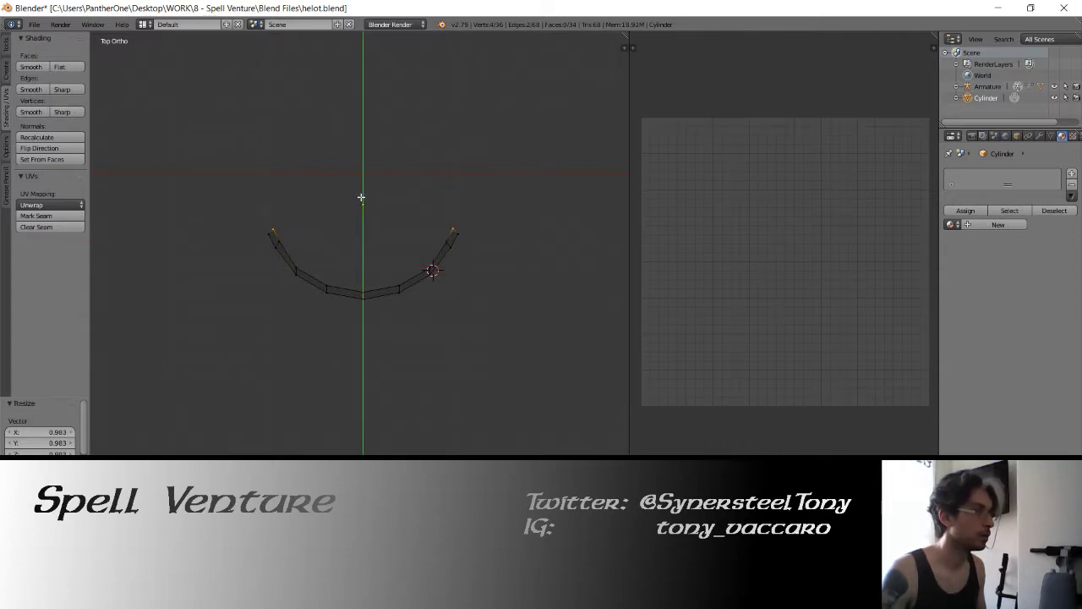
left_click(362, 203)
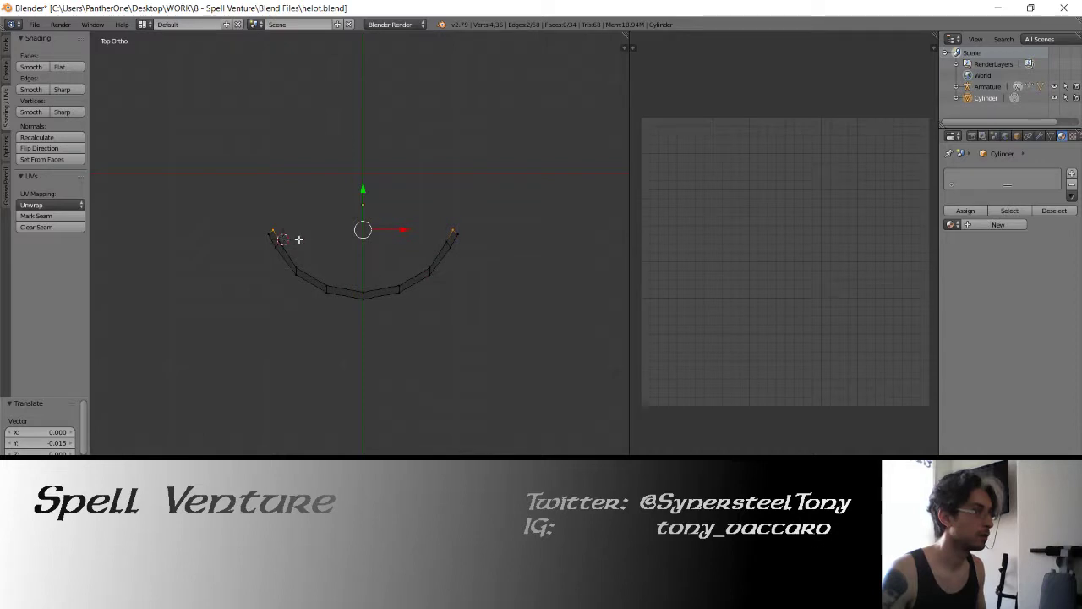
- Select both arc tips and scale them along Y to spread them wider
key("shift+c")
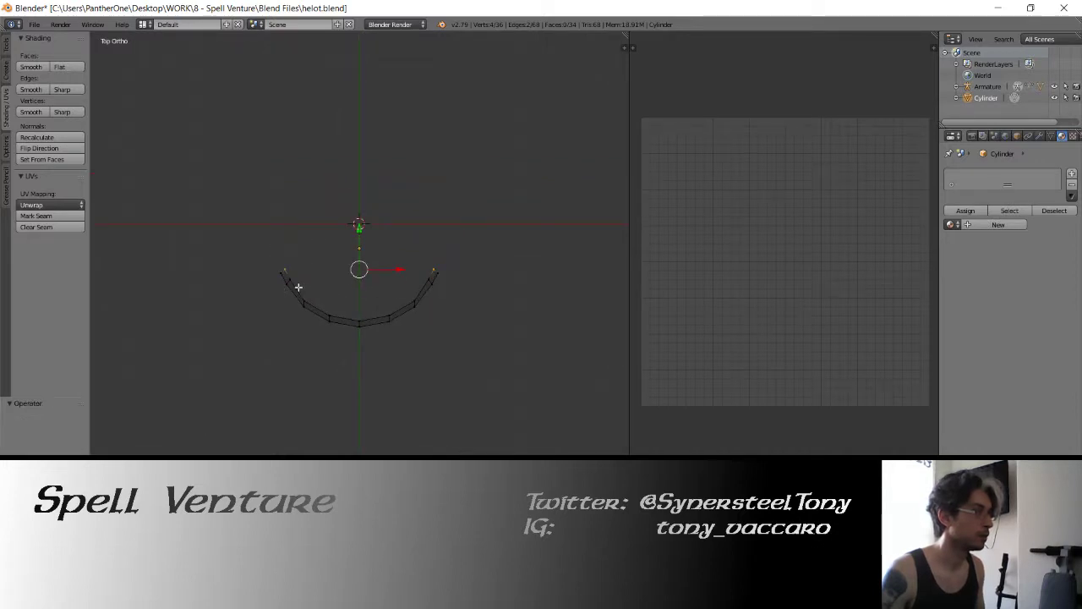
scroll(295, 285, "up", 4)
right_click(222, 284)
right_click(498, 283, "shift")
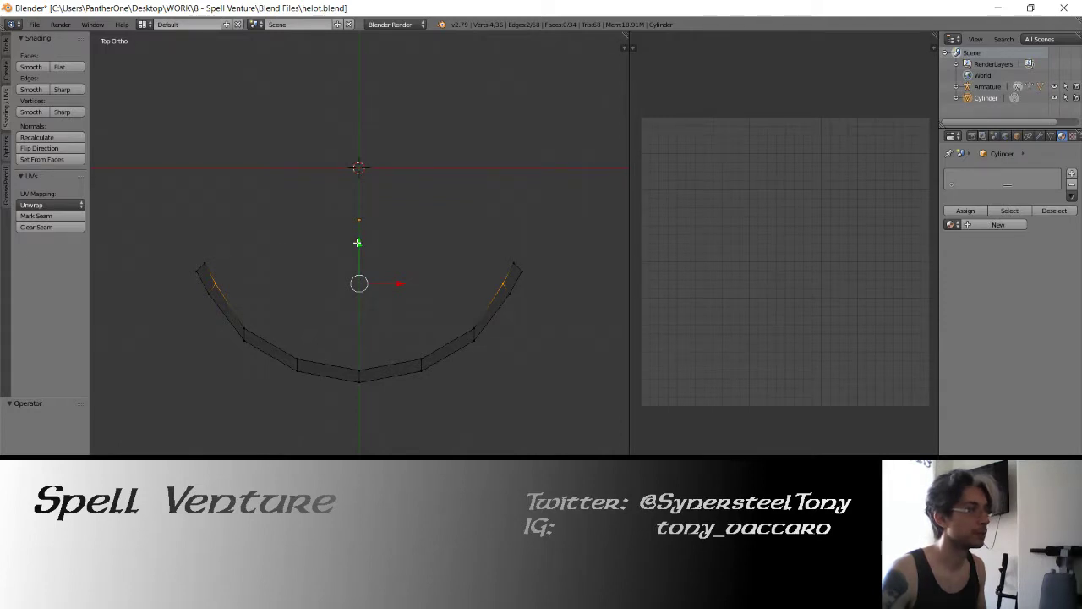
key("s")
key("y")
left_click(365, 282)
- Return to Object Mode and orbit to inspect the shield from the side
key("Tab")
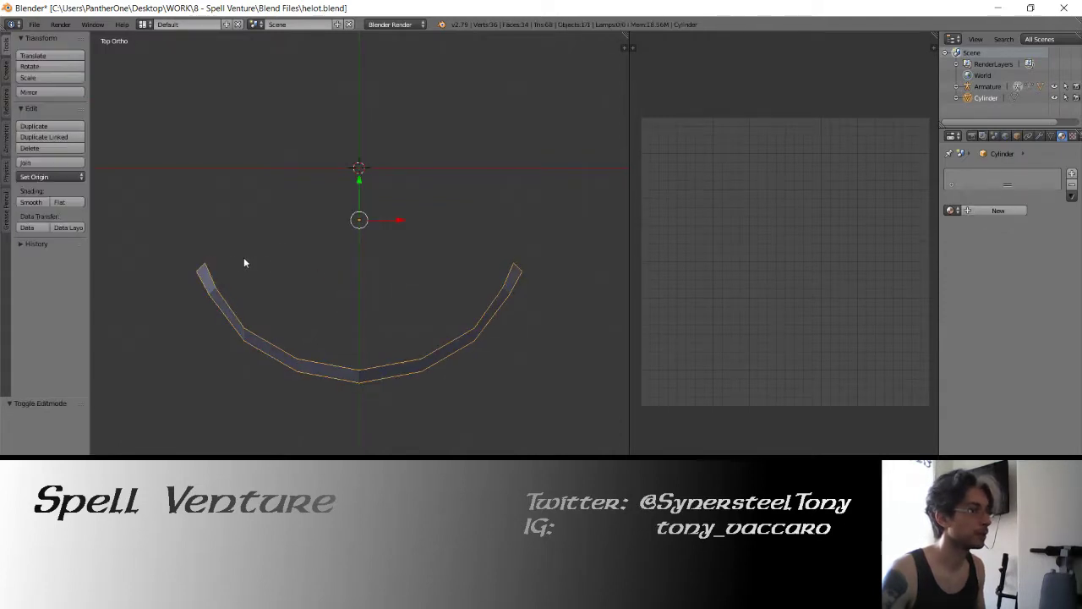
key("a")
middle_click_drag(243, 262, 237, 232)
scroll(425, 195, "up", 5)
scroll(453, 182, "down", 1)
scroll(453, 182, "down", 3)
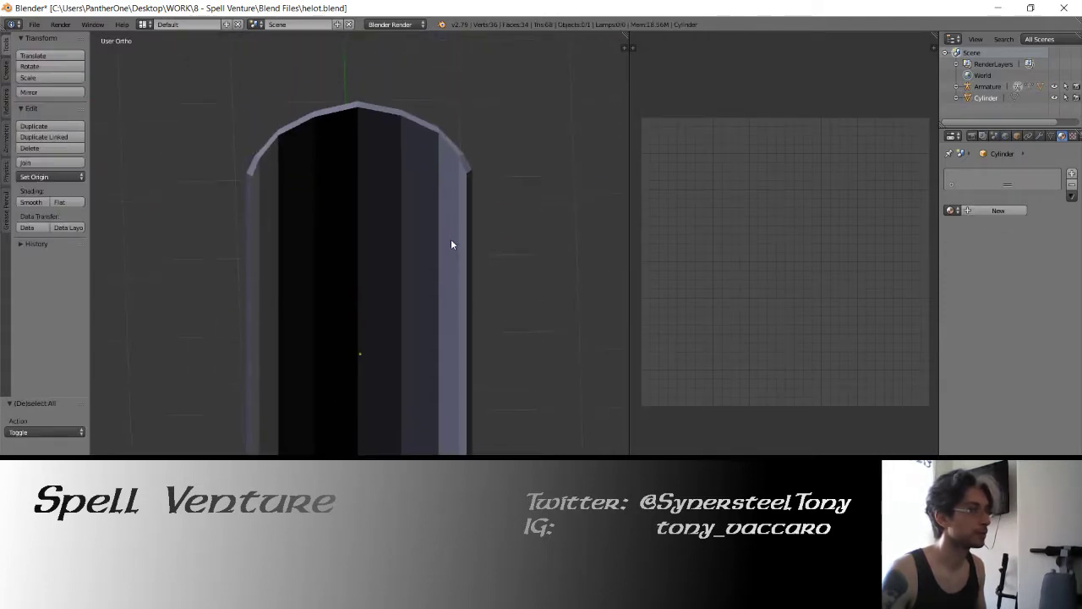
mouse_move(451, 241)
middle_mouse_down()
mouse_move(382, 227)
mouse_move(207, 243)
middle_mouse_up()
- Select the whole shield mesh, recalculate its normals consistently, and check the shading from the front
key("Tab")
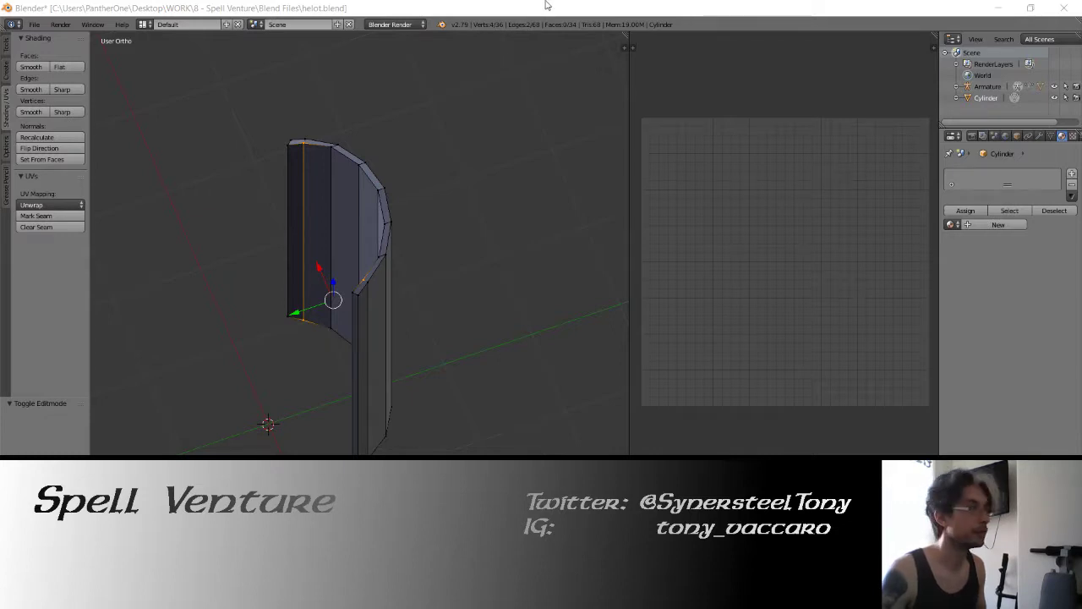
mouse_move(282, 223)
middle_mouse_down()
mouse_move(388, 216)
mouse_move(313, 217)
middle_mouse_up()
key("a")
left_click(36, 138)
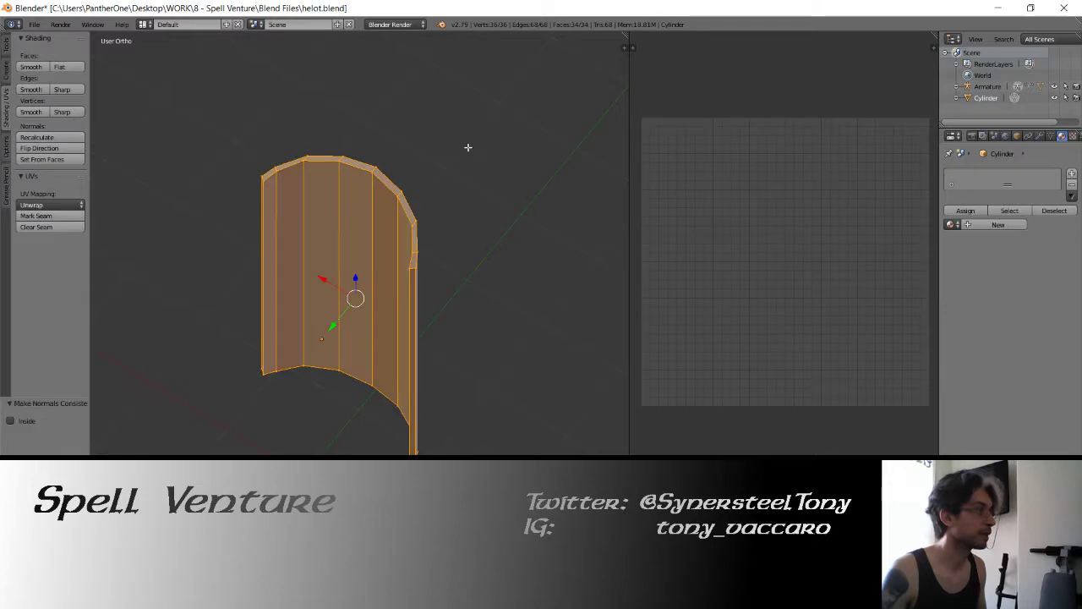
middle_click_drag(466, 148, 338, 150)
key("Tab")
middle_click_drag(394, 222, 358, 195)
key("KP_1")
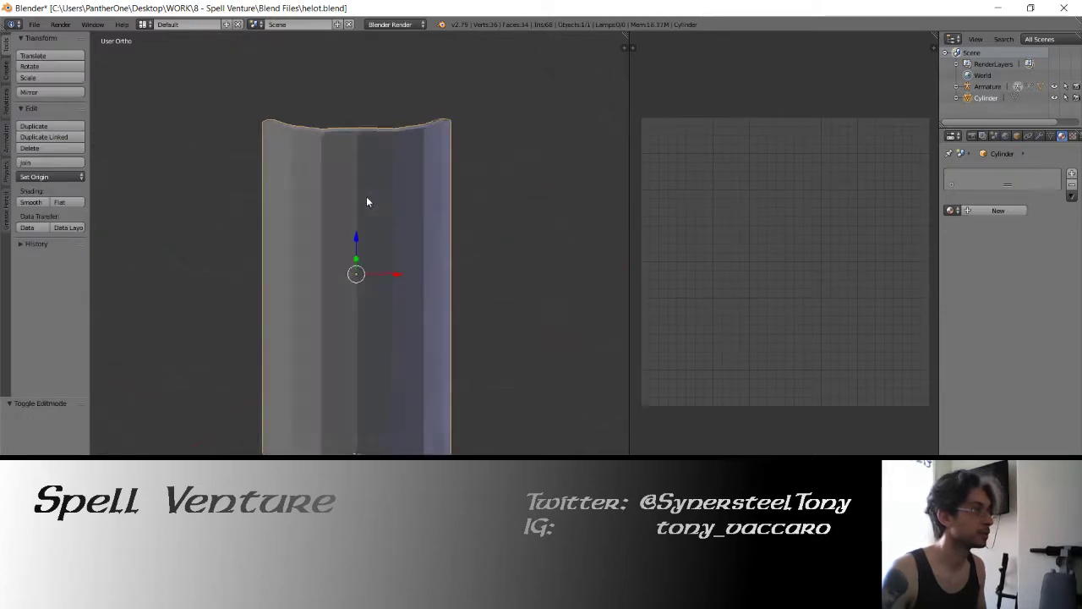
key("Tab")
- Add a horizontal edge loop across the shield near its top
key("a")
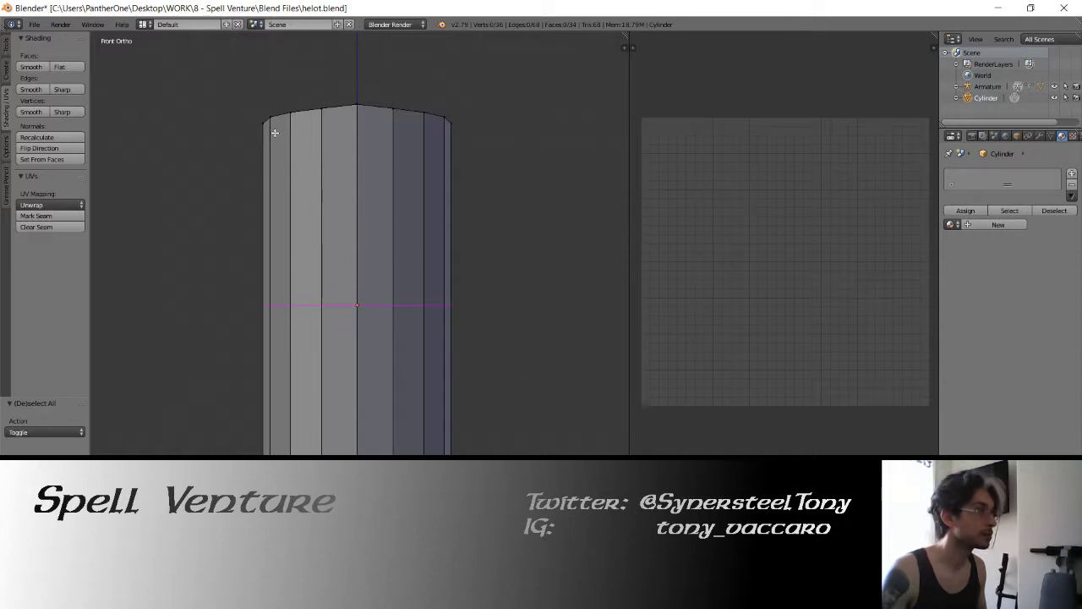
left_click(293, 292)
left_click(300, 105)
key("a")
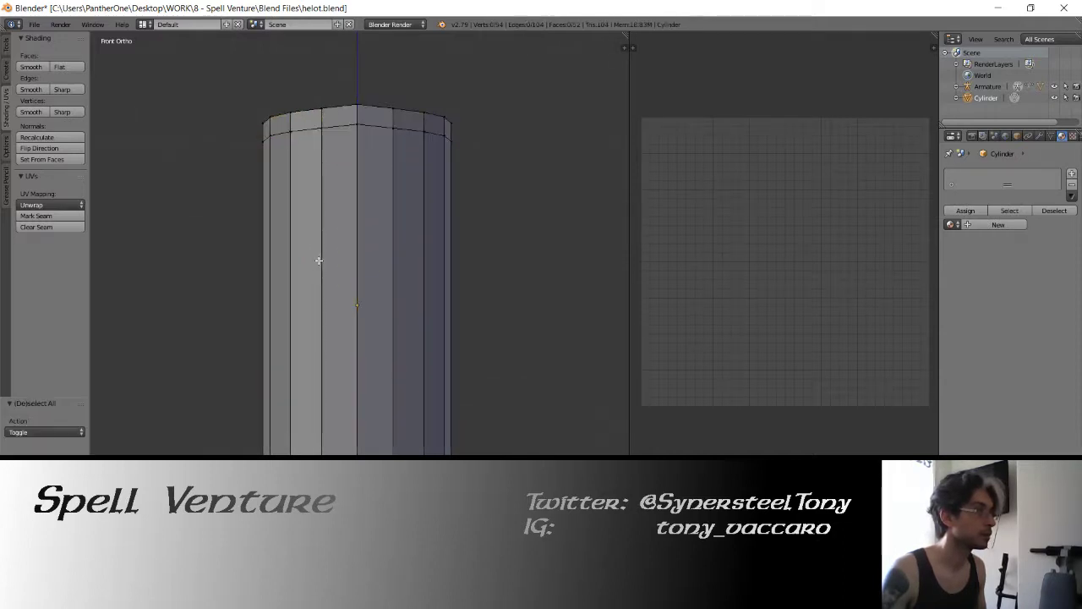
key("ctrl+r")
left_click(319, 309)
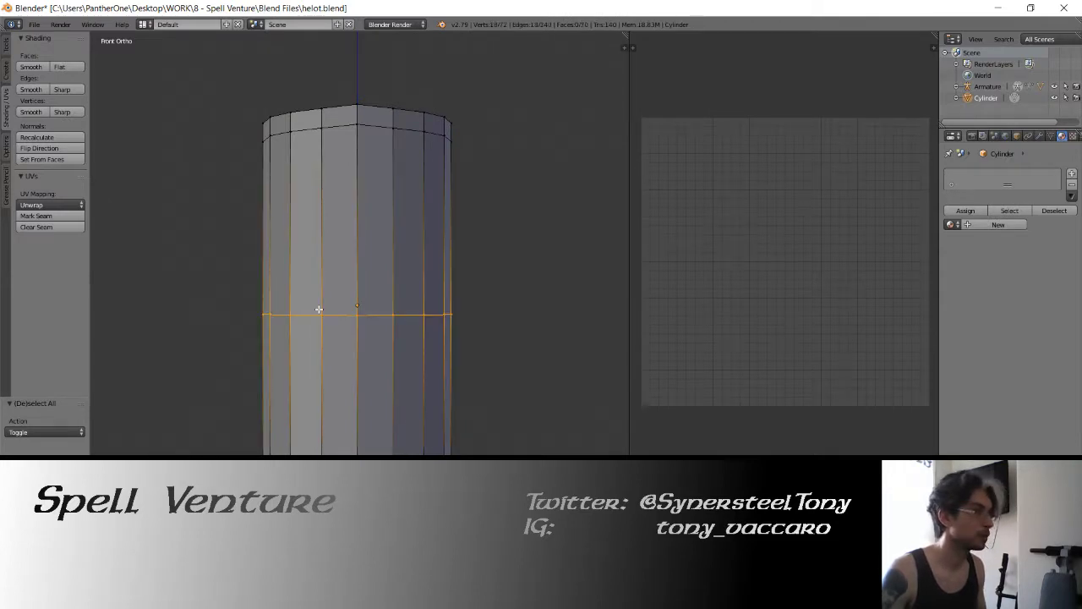
- Undo the extra cut and adjust the shield's vertices below the top in wireframe
key("ctrl+z")
key("z")
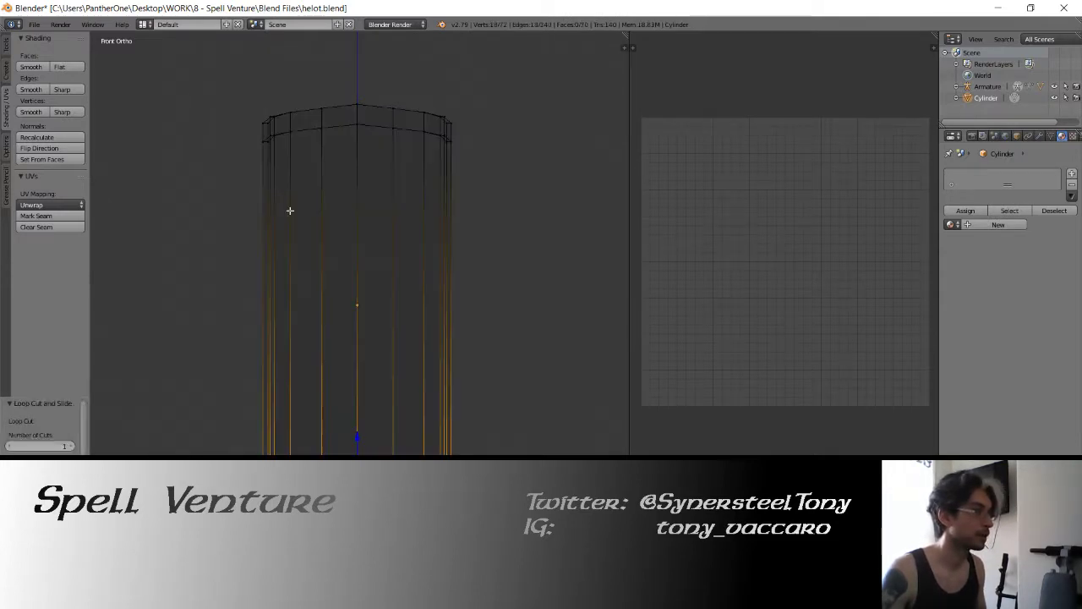
key("c")
mouse_move(251, 191)
left_mouse_down()
mouse_move(291, 140)
mouse_move(448, 150)
left_mouse_up()
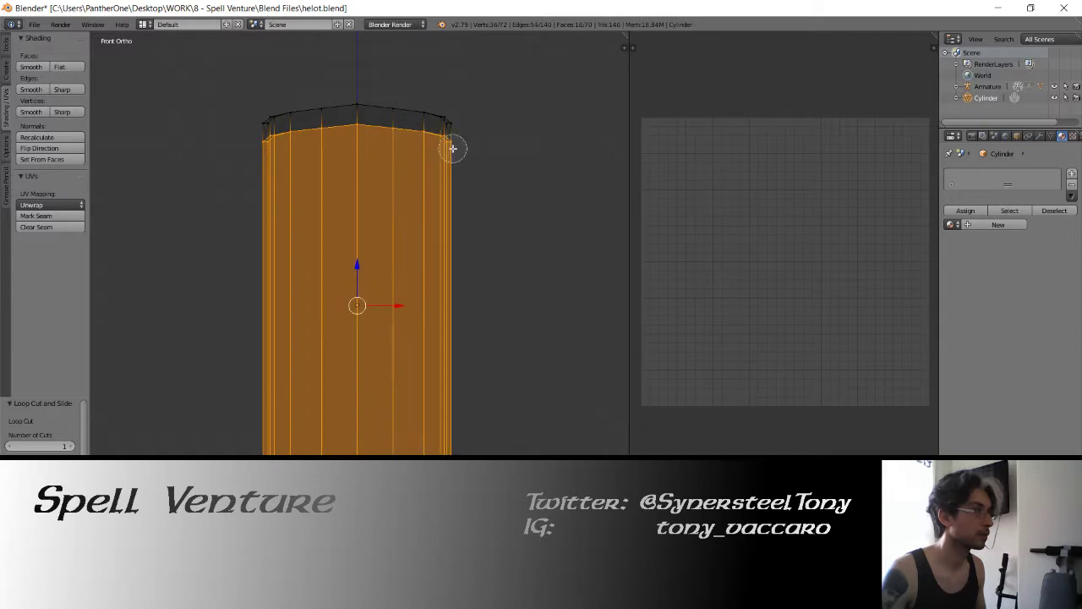
key("z")
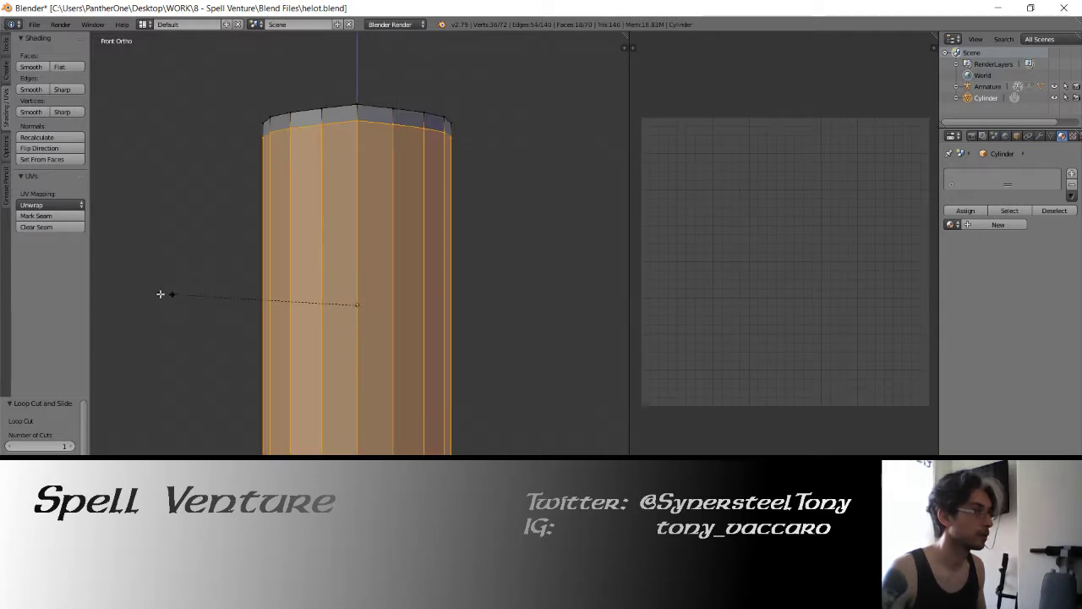
left_click(119, 296)
key("a")
- Add a vertical edge loop close to the left edge, redoing a misplaced cut, and begin one on the right
mouse_move(355, 302)
middle_mouse_down()
mouse_move(326, 333)
mouse_move(353, 338)
middle_mouse_up()
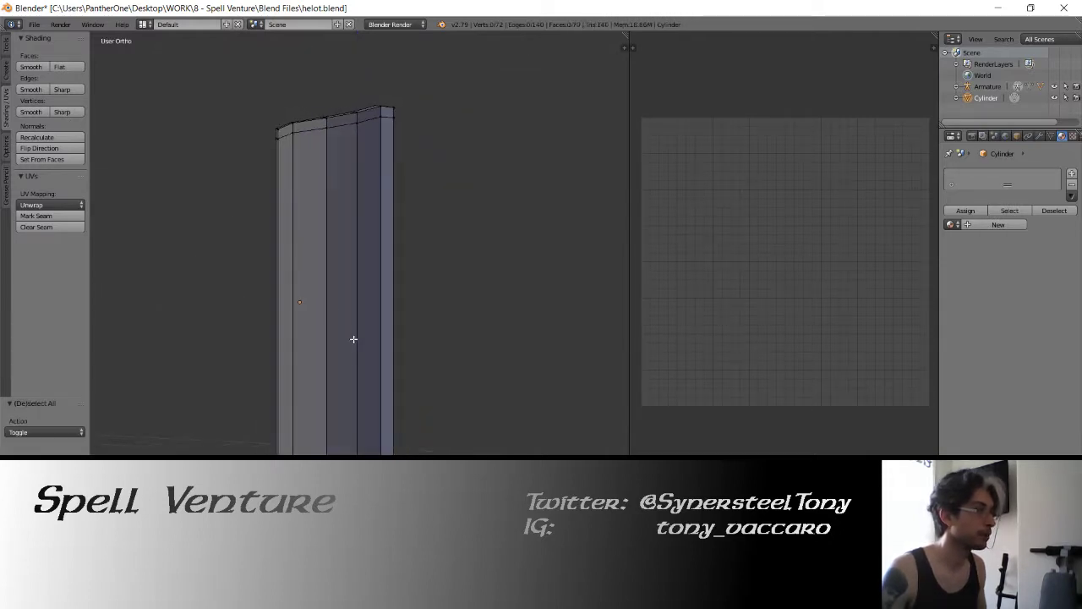
right_click(285, 133)
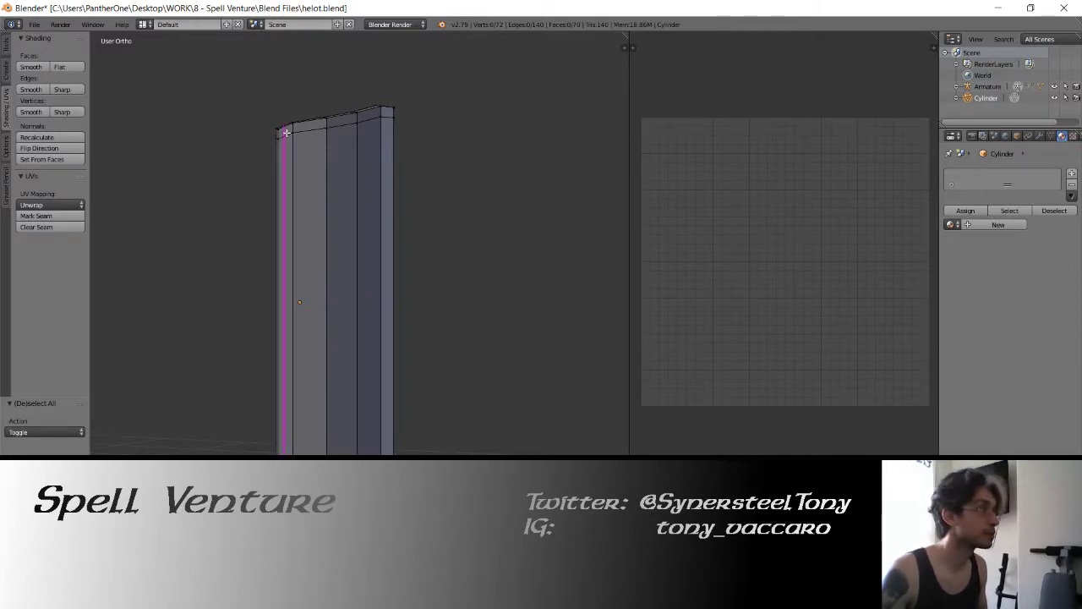
left_click(286, 133)
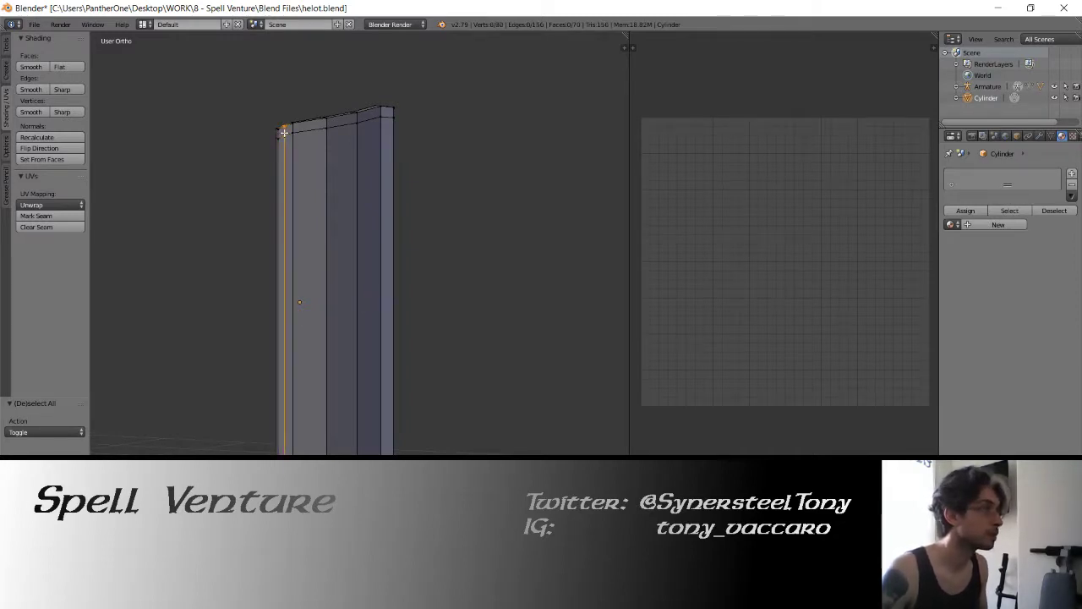
key("ctrl+z")
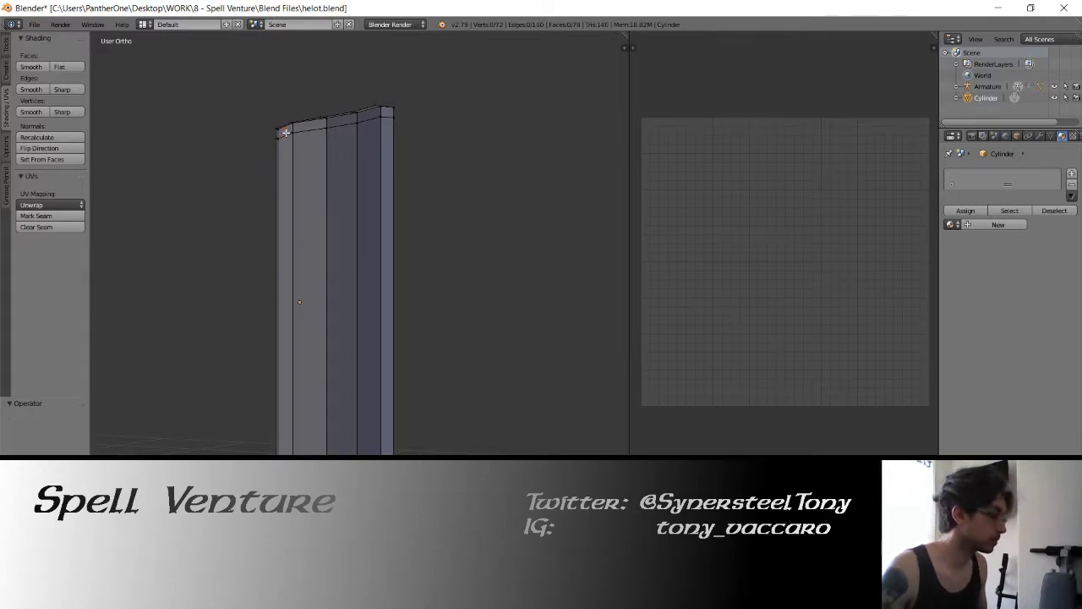
key("ctrl+r")
left_click(285, 133)
key("a")
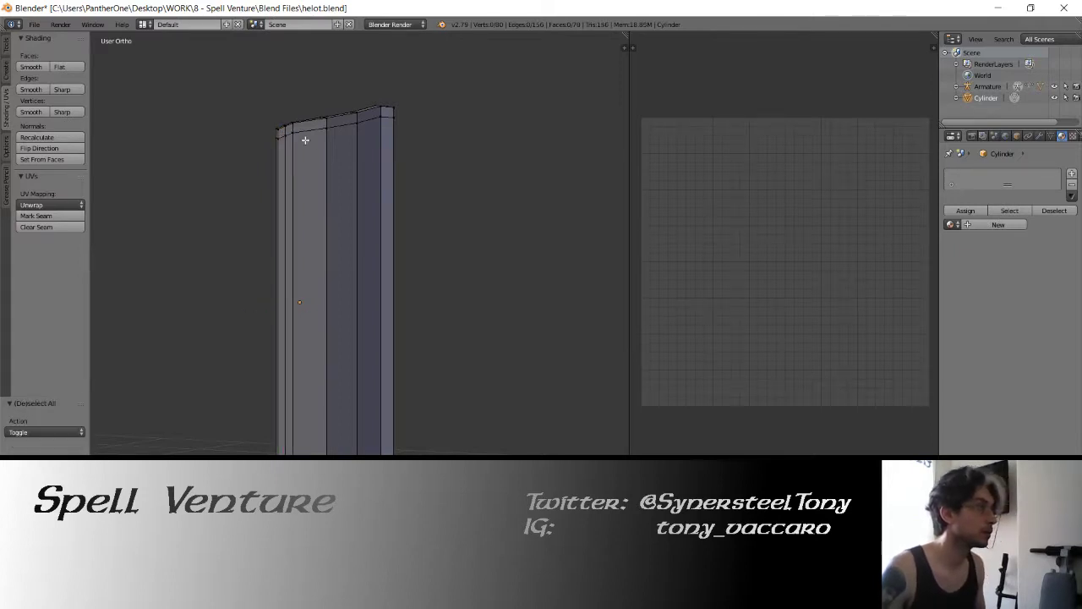
middle_click_drag(432, 187, 348, 210)
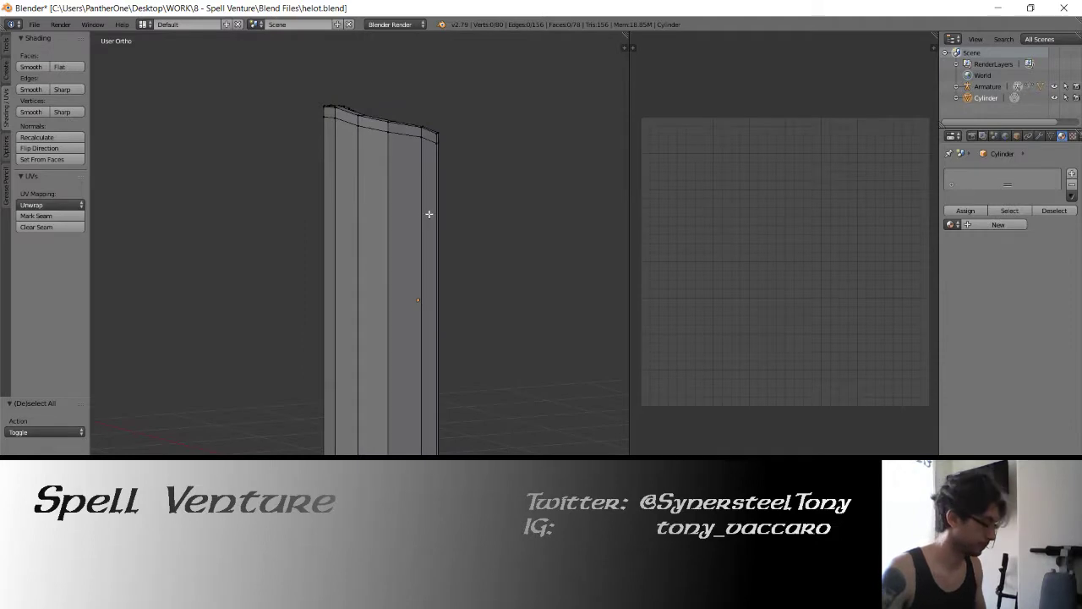
key("ctrl+r")
- Place the edge loop near the right edge and select the shield's top border edges
left_click(430, 136)
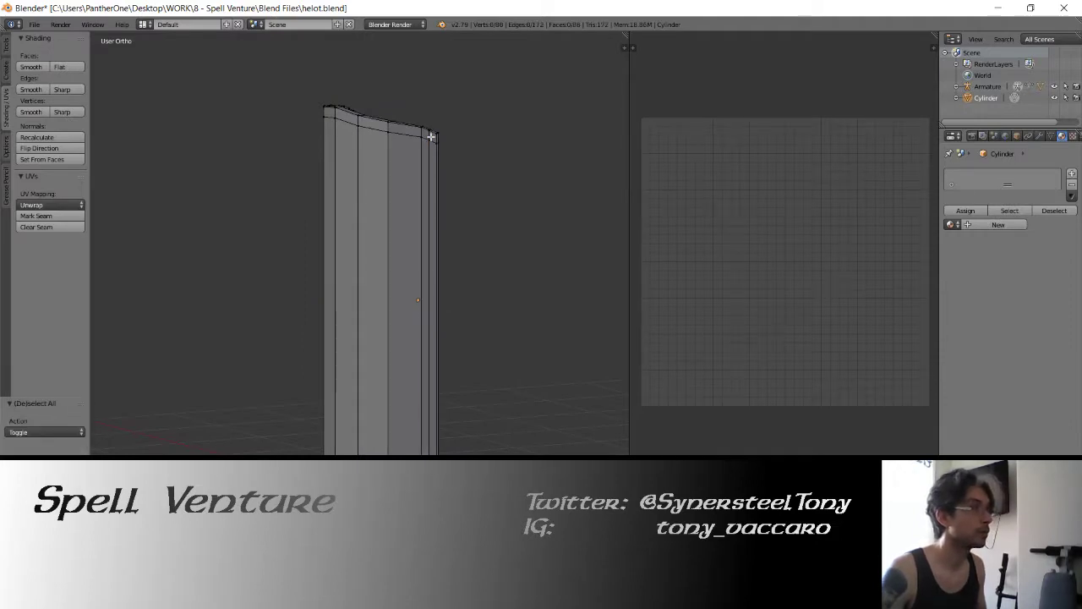
mouse_move(431, 137)
middle_mouse_down()
mouse_move(417, 203)
mouse_move(446, 154)
middle_mouse_up()
right_click(451, 147)
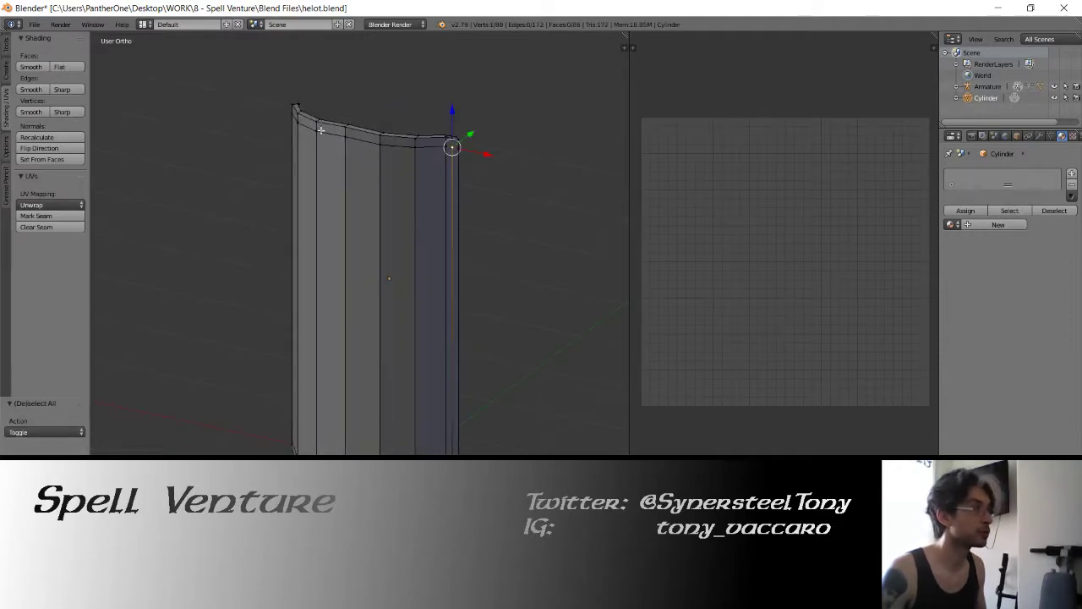
middle_click_drag(320, 130, 280, 170)
right_click(279, 155, "ctrl")
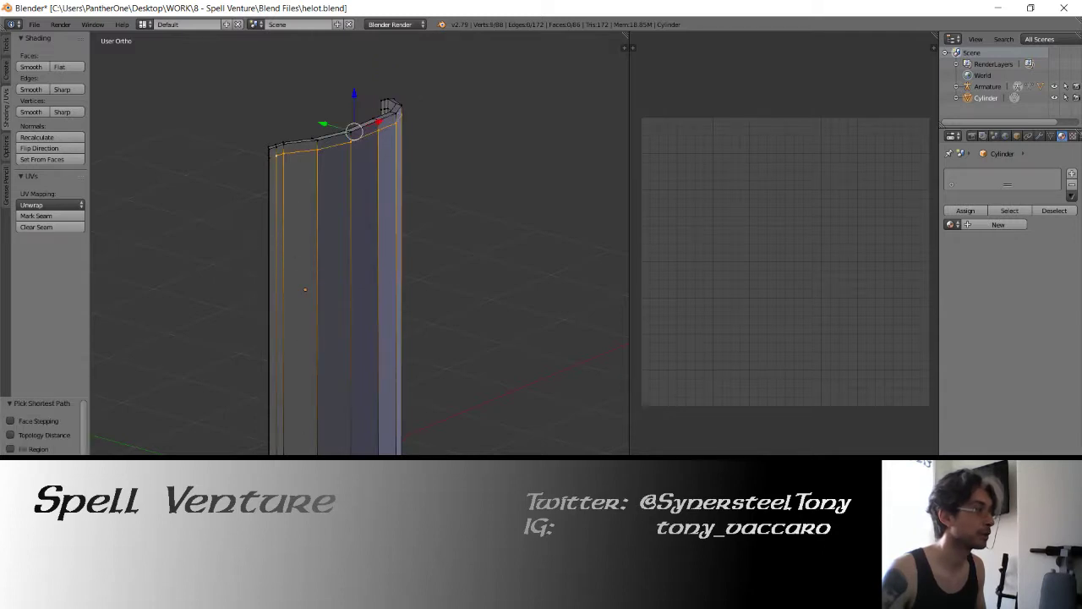
right_click(392, 105, "ctrl")
- Select and deselect face columns on the shield front, then select the whole mesh
middle_click_drag(355, 296, 358, 338)
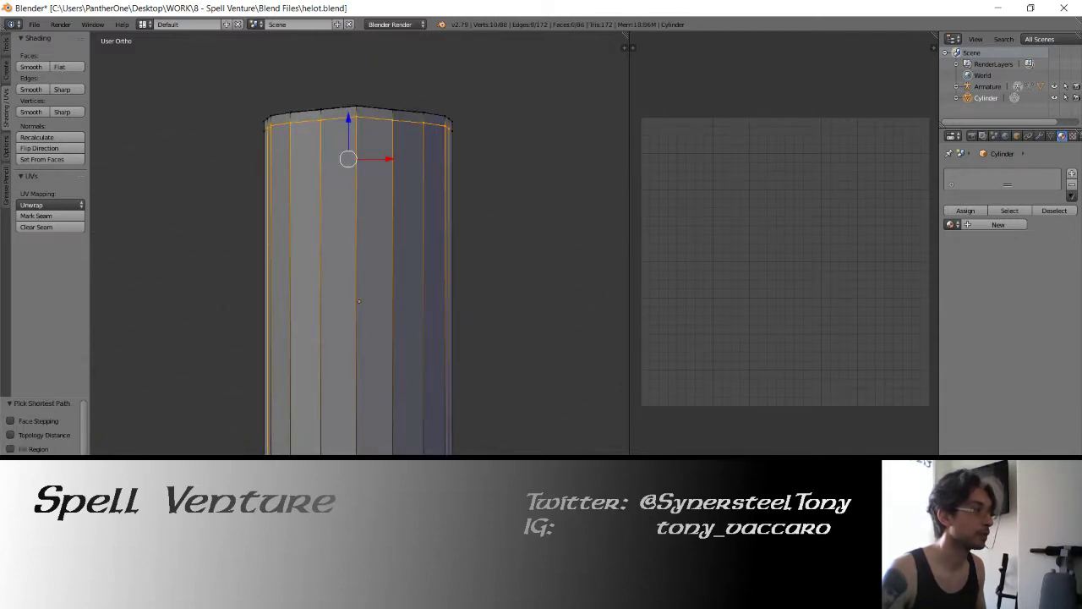
right_click(447, 440, "ctrl+shift")
middle_click_drag(446, 439, 435, 428)
middle_click_drag(372, 252, 306, 300)
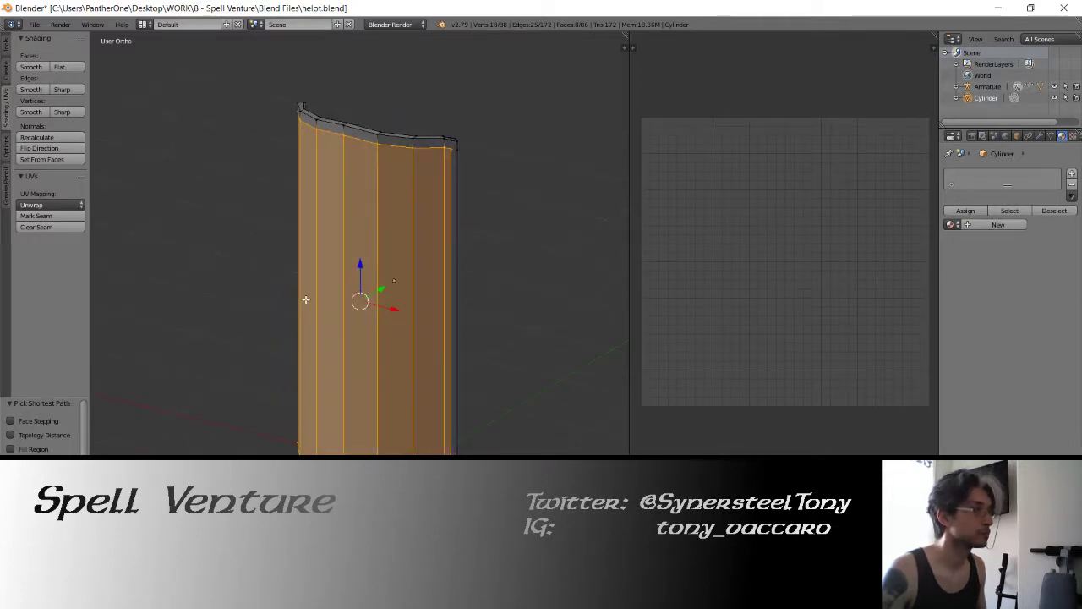
key("c")
mouse_move(394, 280)
middle_mouse_down()
mouse_move(406, 326)
mouse_move(289, 332)
mouse_move(354, 292)
middle_mouse_up()
middle_click(430, 331)
middle_click(285, 332)
key("a")
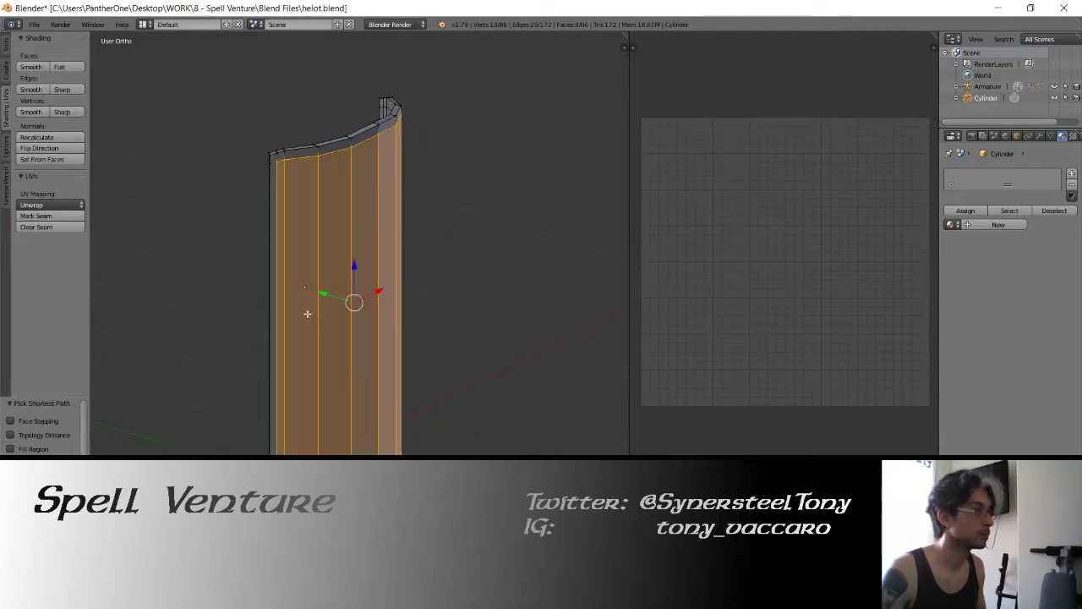
- In front view, select the top edge ring and left edge column while deselecting the centre and right columns
key("KP_1")
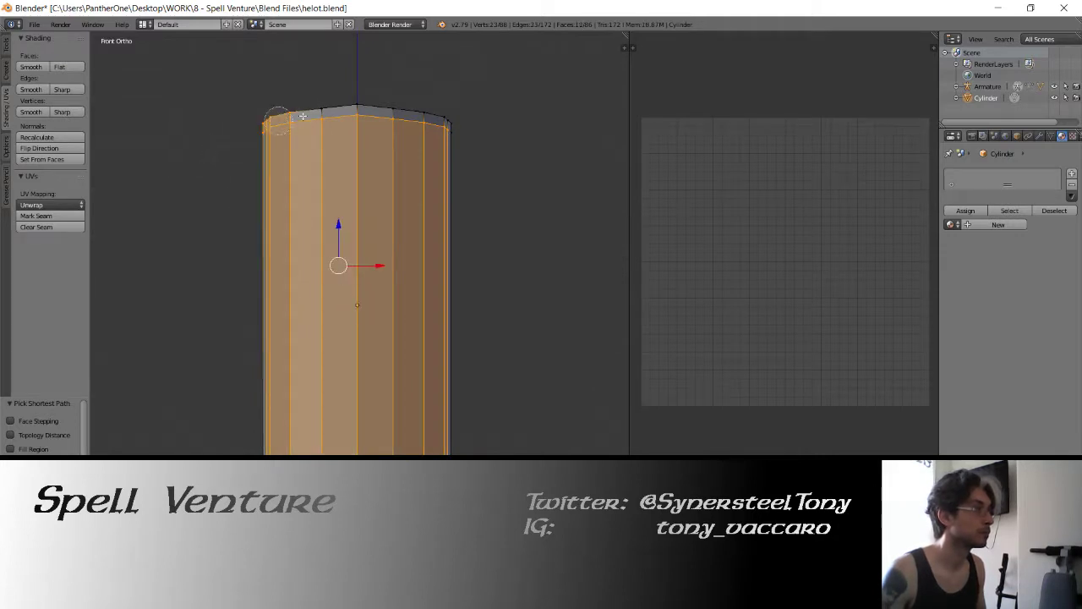
left_click_drag(264, 123, 461, 127)
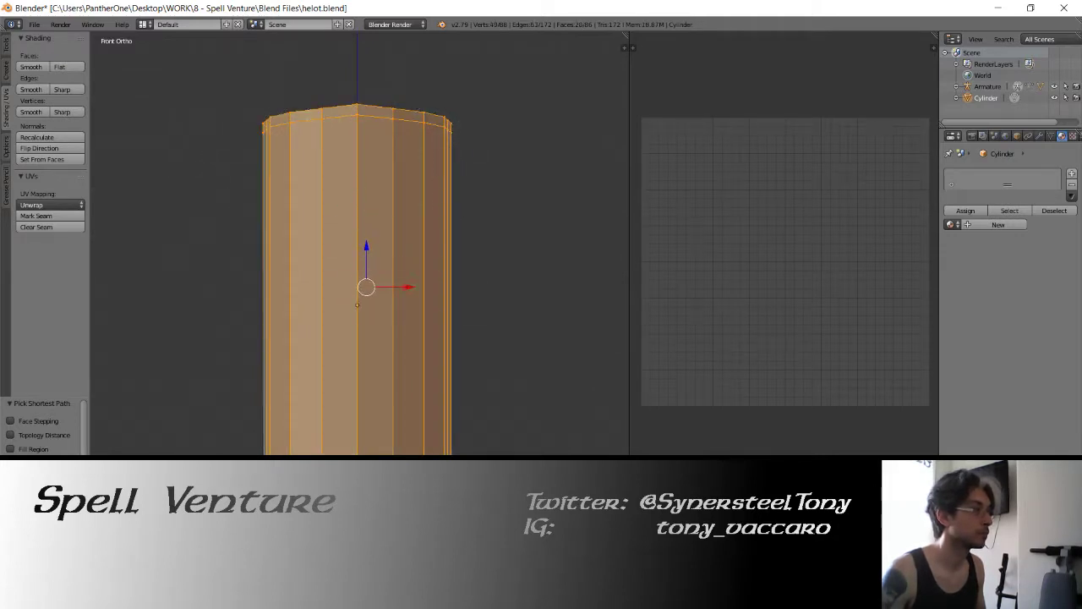
right_click(265, 296, "alt+shift")
key("c")
mouse_move(294, 351)
middle_mouse_down()
mouse_move(294, 331)
mouse_move(282, 326)
mouse_move(430, 330)
mouse_move(374, 316)
mouse_move(434, 337)
middle_mouse_up()
right_click(398, 327)
- In top view, extrude the arc faces and offset the new wall -0.046 along Y
key("KP_7")
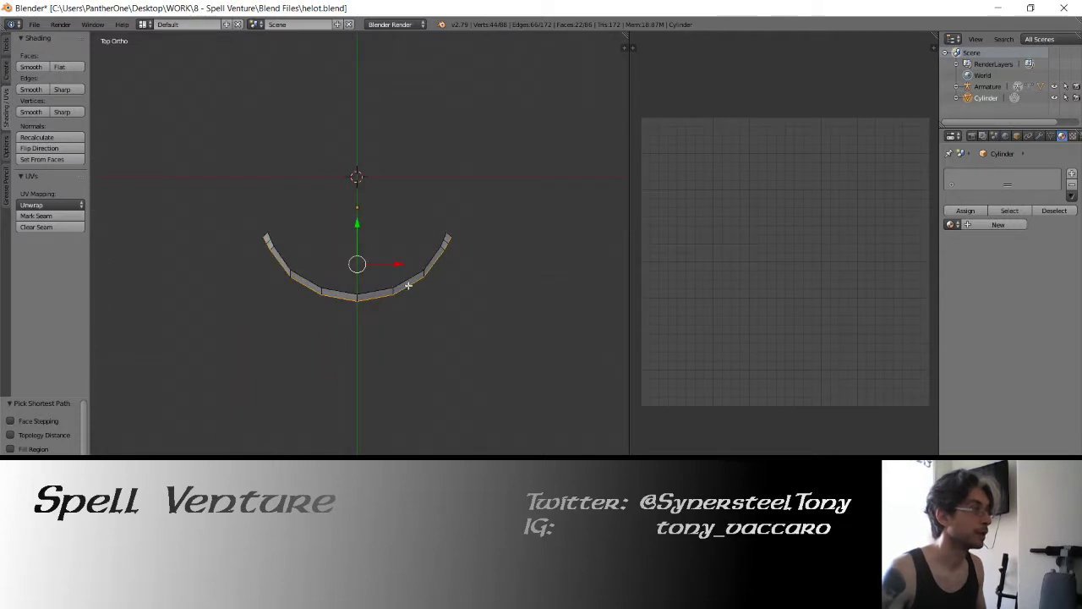
scroll(372, 200, "up", 1)
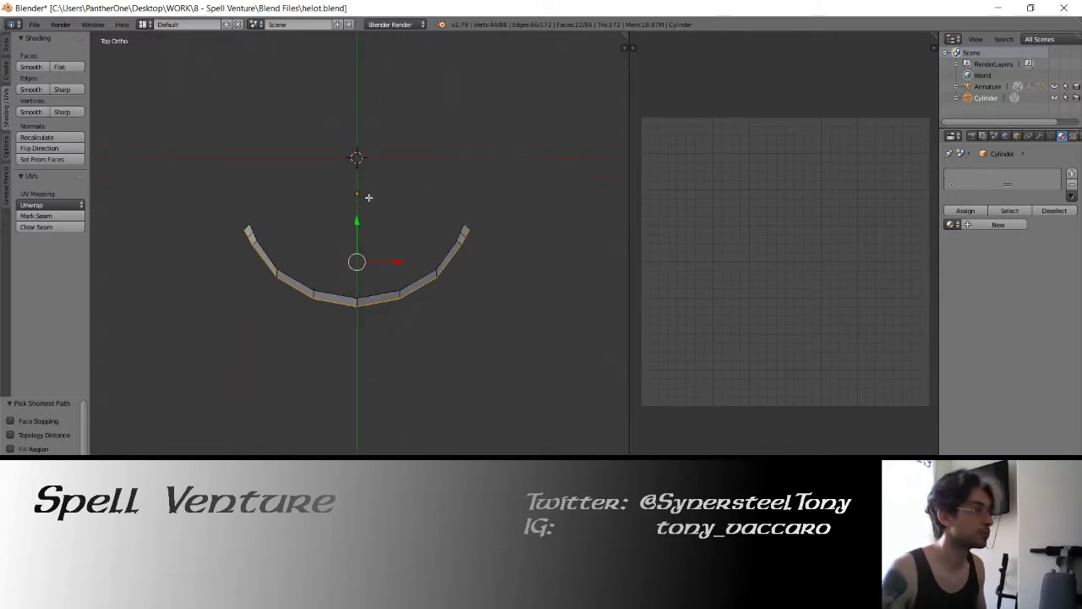
key("e")
right_click(317, 197)
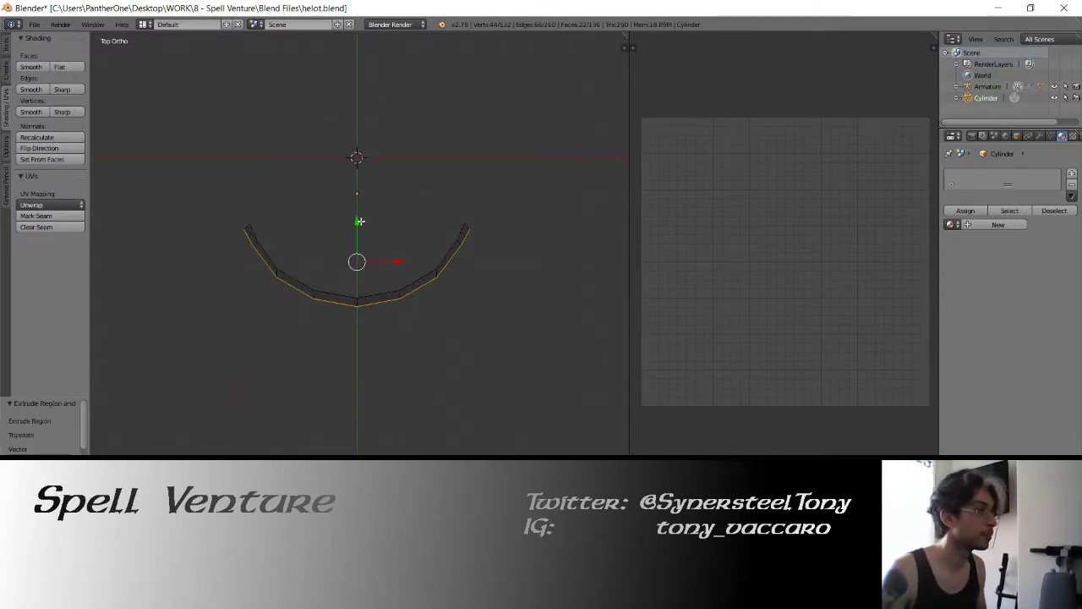
key("g")
key("y")
left_click(352, 249)
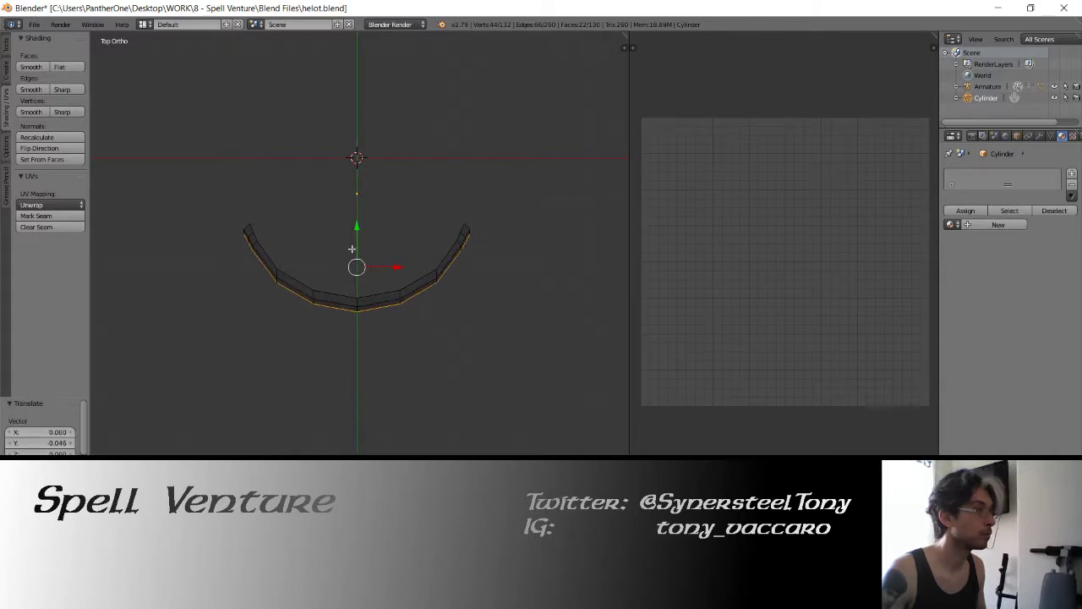
key("x")
- Deselect everything, return to Object Mode, and view the thickened shield from the front
mouse_move(291, 227)
middle_mouse_down()
mouse_move(273, 278)
mouse_move(285, 229)
mouse_move(243, 230)
mouse_move(362, 220)
mouse_move(294, 225)
mouse_move(338, 236)
middle_mouse_up()
key("a")
key("Tab")
key("Tab")
key("KP_1")
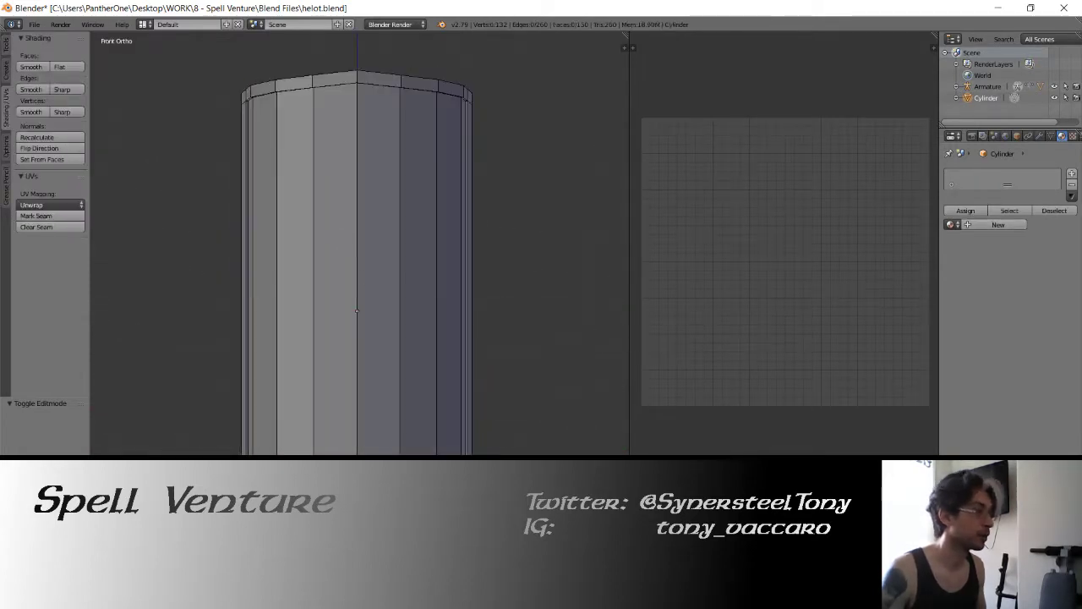
- Select all the front faces across the curved shield, orbiting to reach each side
middle_click_drag(357, 311, 248, 314)
right_click(251, 319)
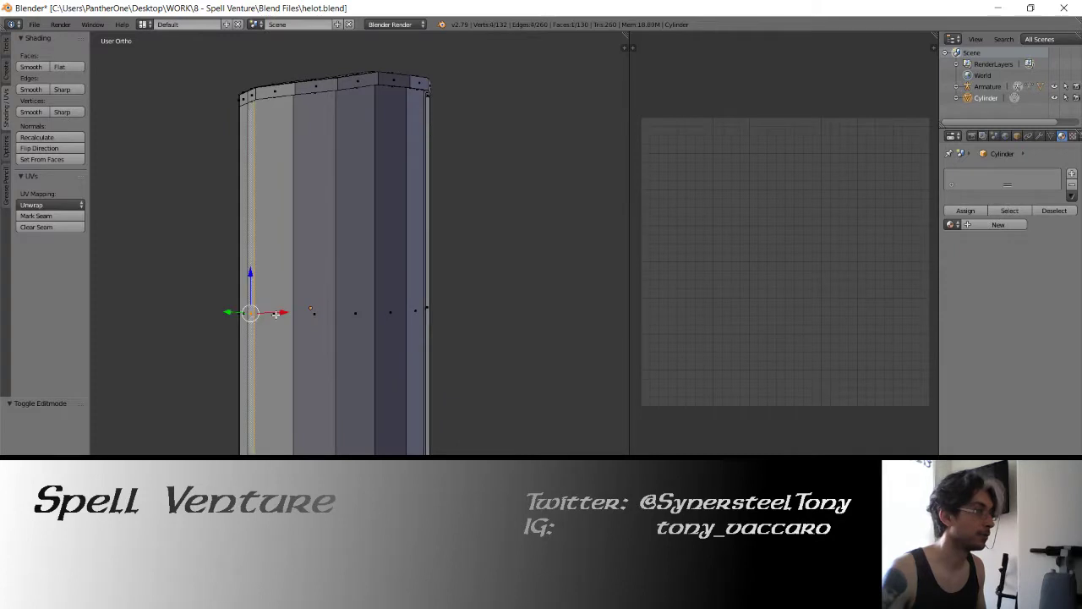
right_click(283, 318, "shift")
right_click(386, 314, "shift")
right_click(414, 314, "shift")
mouse_move(452, 278)
middle_mouse_down()
mouse_move(431, 313)
mouse_move(447, 254)
mouse_move(353, 271)
mouse_move(210, 265)
mouse_move(256, 280)
middle_mouse_up()
right_click(462, 316, "shift")
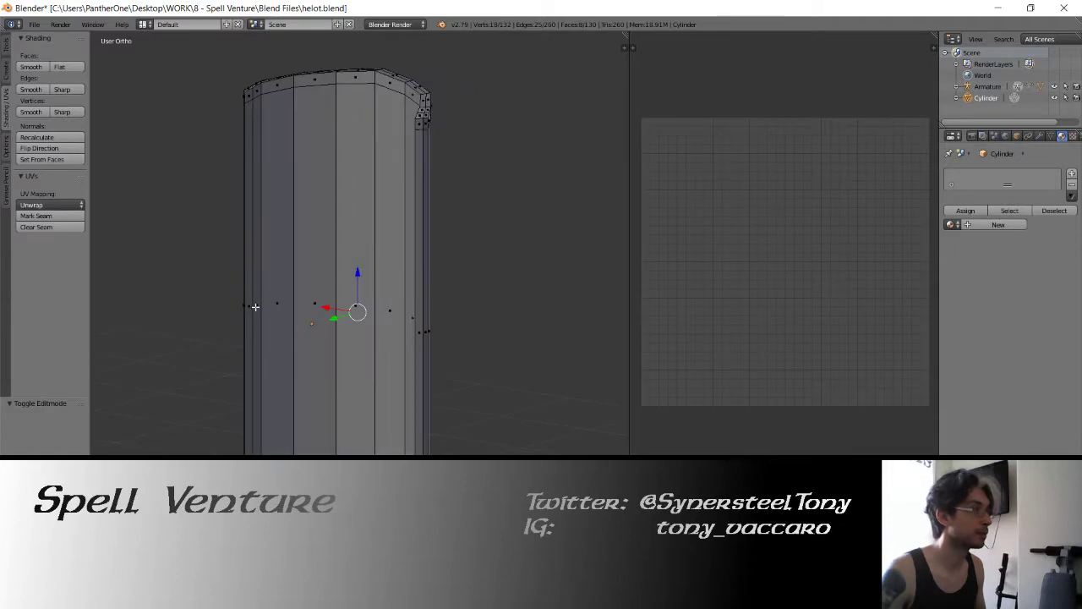
right_click(265, 305, "shift")
right_click(257, 304, "shift")
right_click(314, 305, "shift")
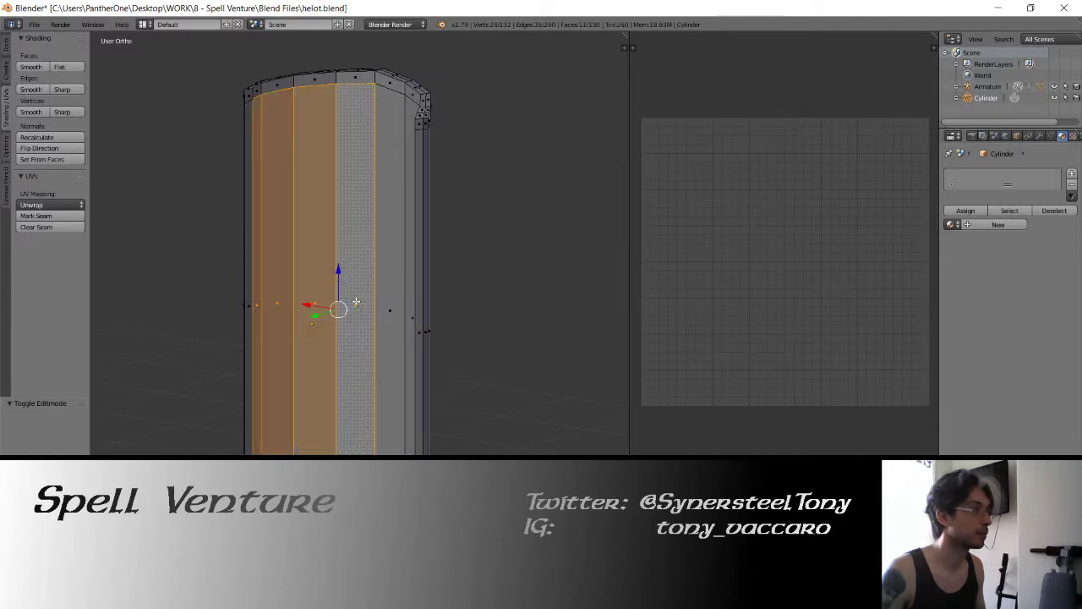
right_click(355, 305, "shift")
middle_click_drag(355, 304, 417, 274)
right_click(432, 298, "shift")
right_click(404, 298, "shift")
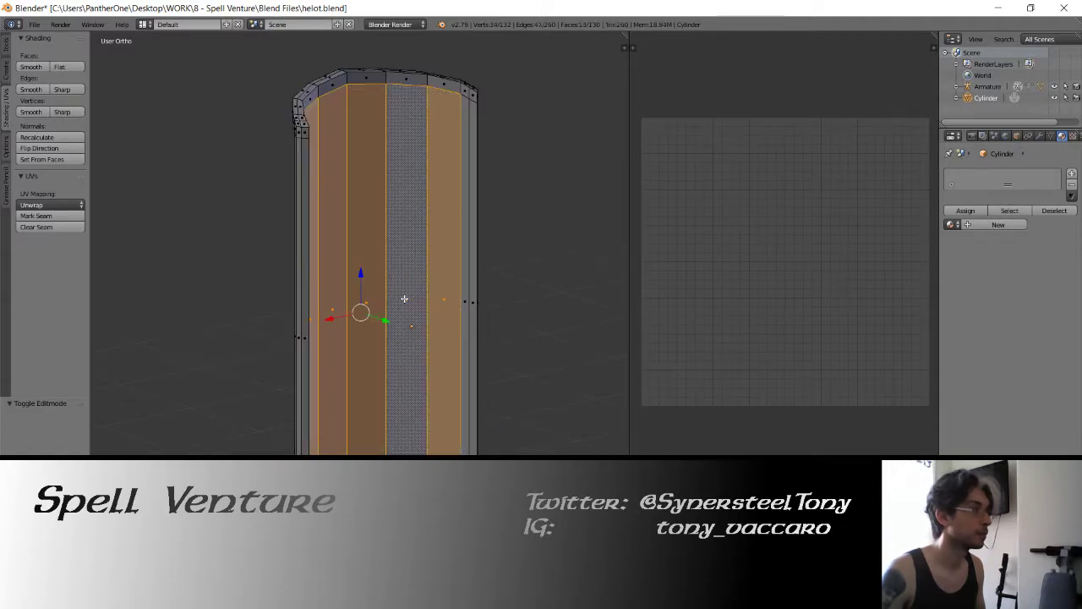
right_click(466, 300, "shift")
middle_click_drag(331, 220, 499, 230)
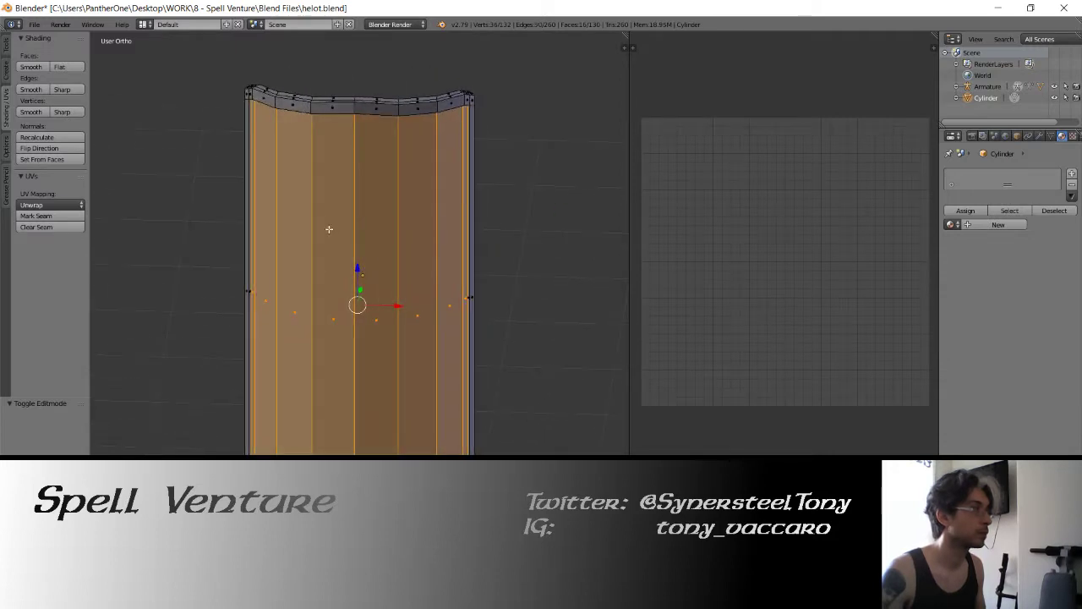
middle_click_drag(329, 228, 322, 222)
- Extrude the selected front faces in place and inset them
key("e")
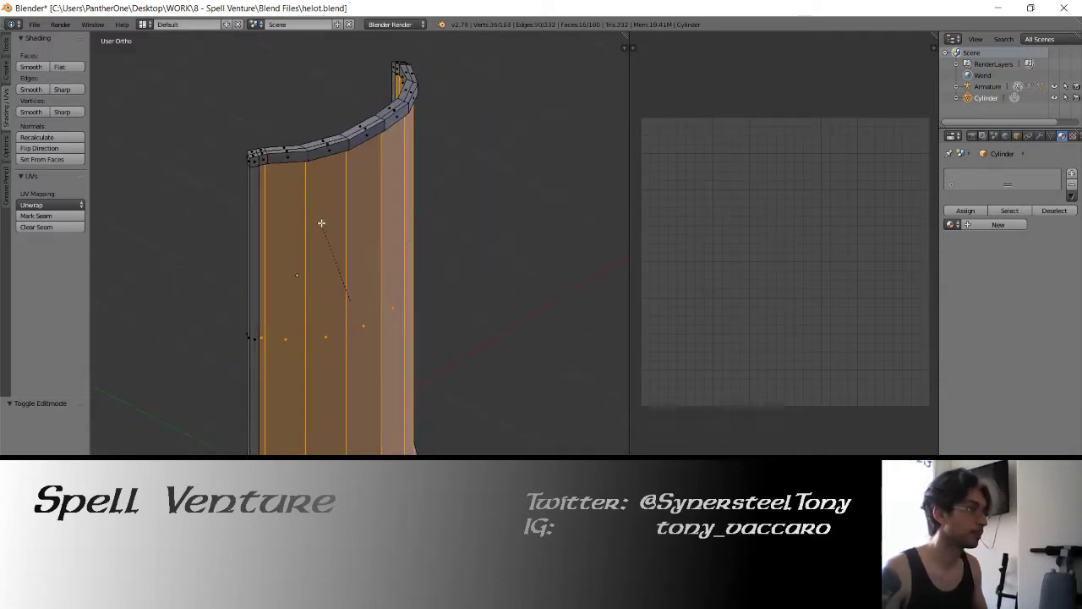
right_click(321, 222)
key("i")
left_click(321, 222)
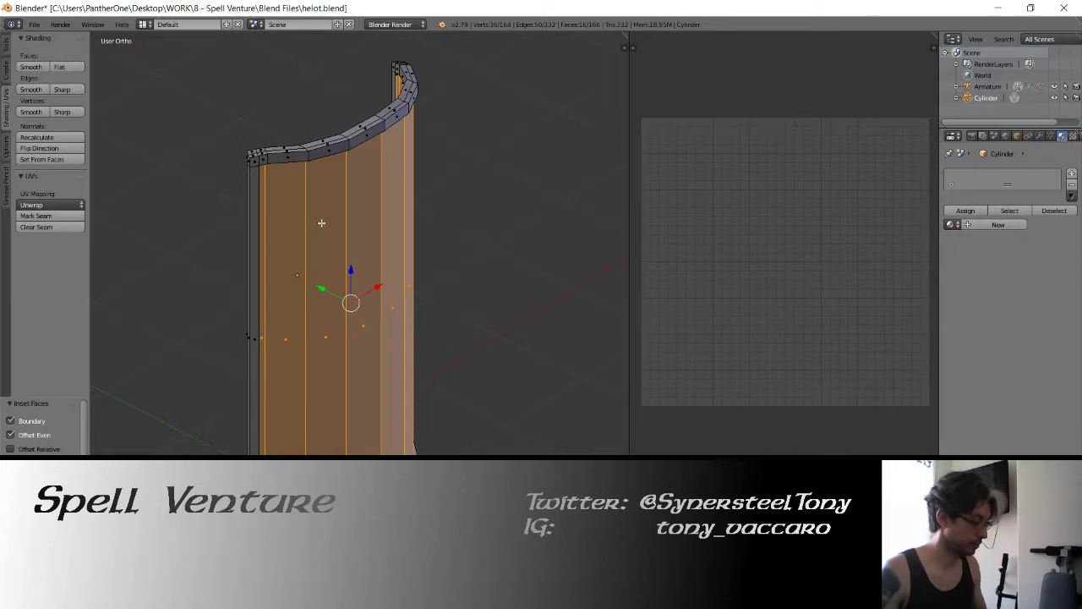
- Separate the selected faces into a new object, Cylinder.001, and select it
key("p")
left_click(321, 222)
key("Tab")
right_click(318, 159)
key("Tab")
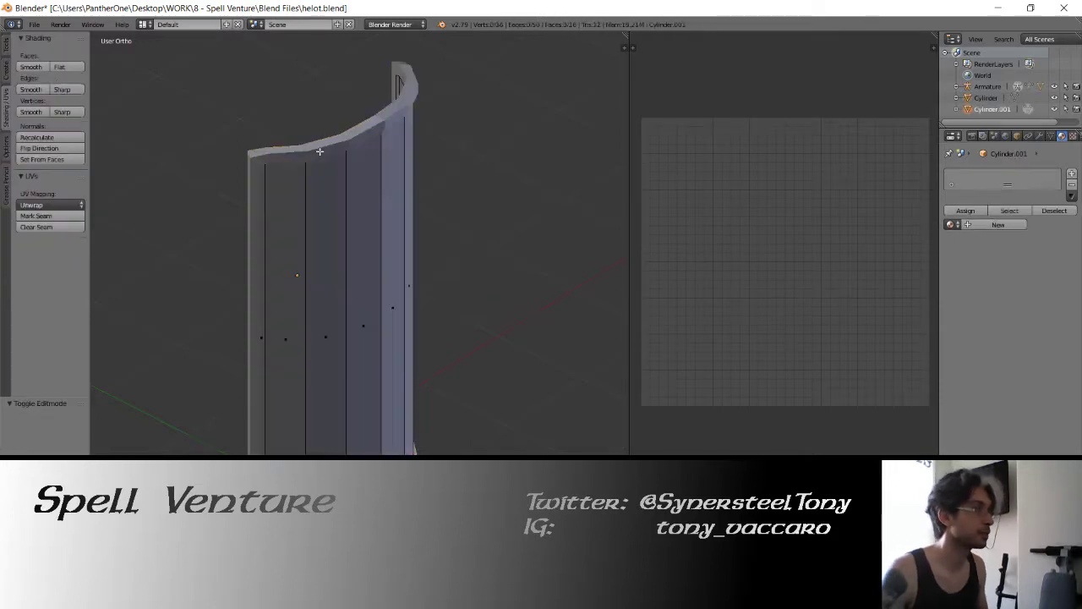
key("Tab")
- Enter Edit Mode on the shield body and merge the first corner vertex pair at Last
right_click(320, 151)
key("Tab")
middle_click_drag(320, 151, 363, 265)
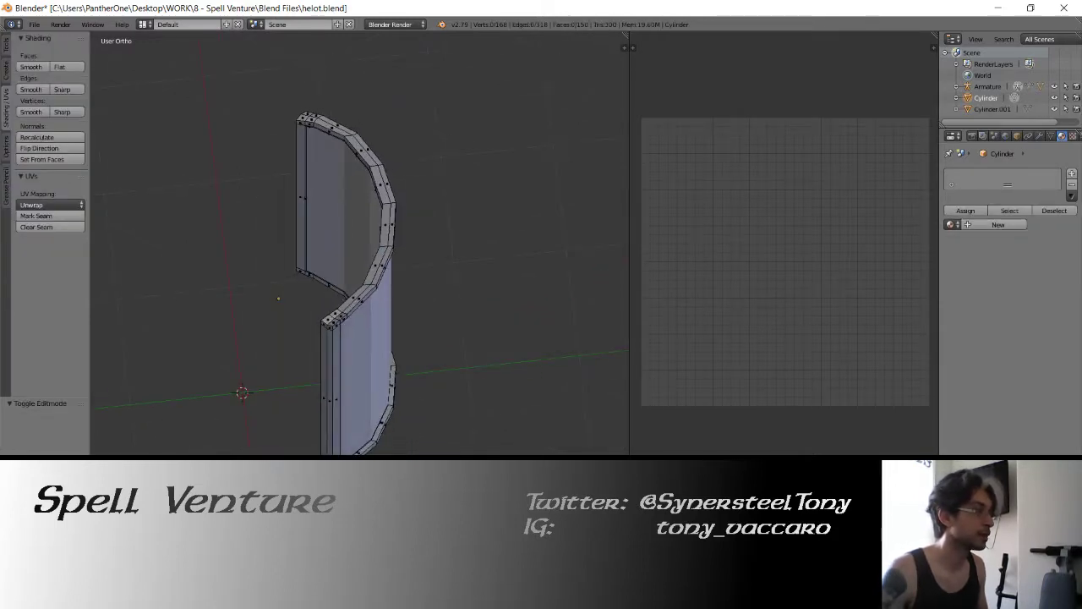
mouse_move(311, 322)
middle_mouse_down()
mouse_move(370, 360)
mouse_move(326, 283)
middle_mouse_up()
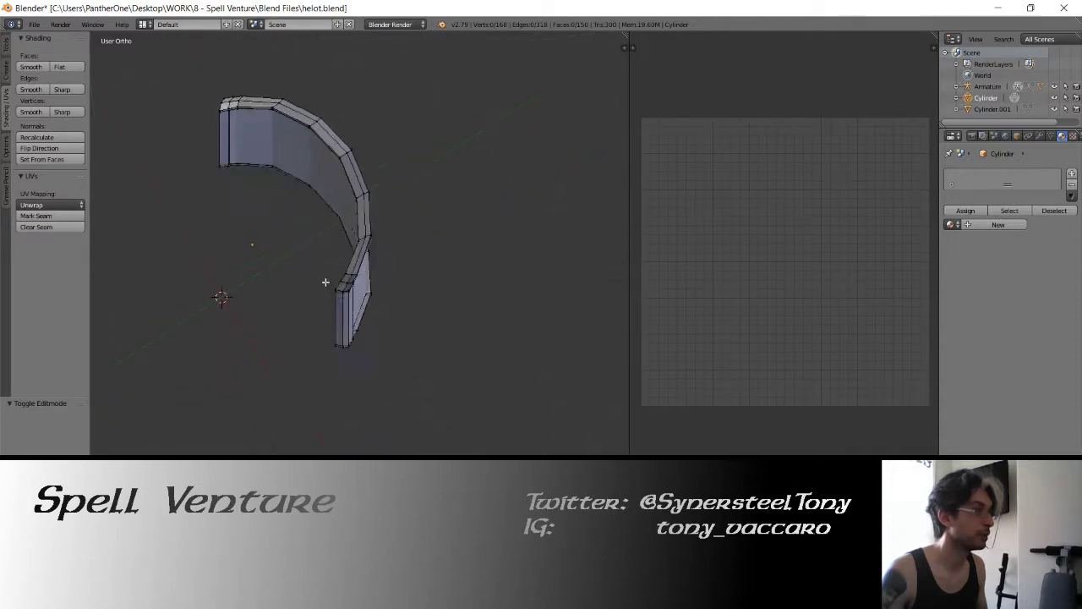
scroll(341, 206, "up", 3)
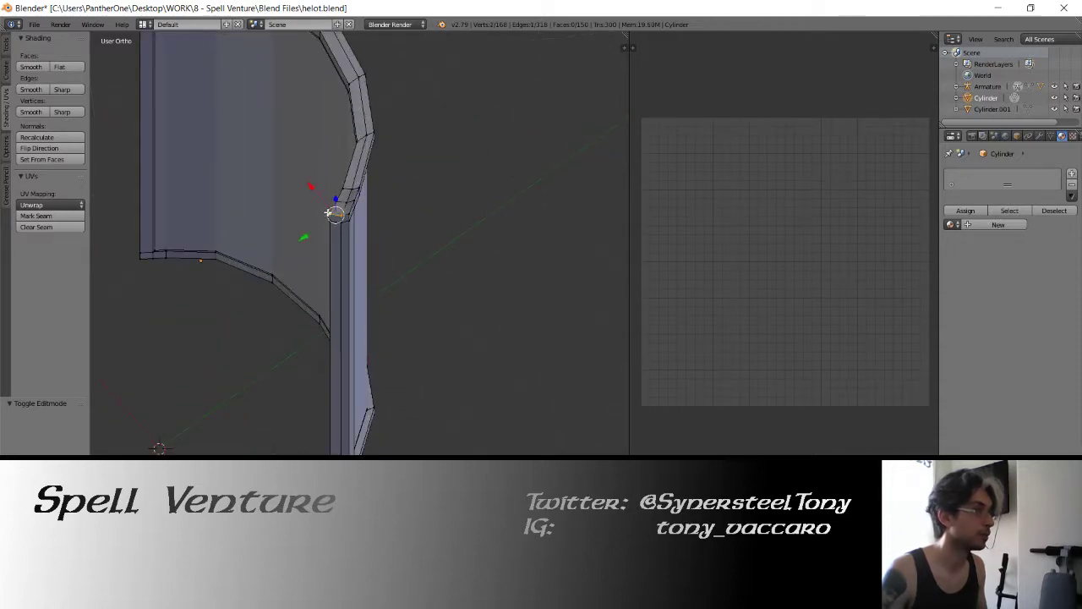
key("alt+m")
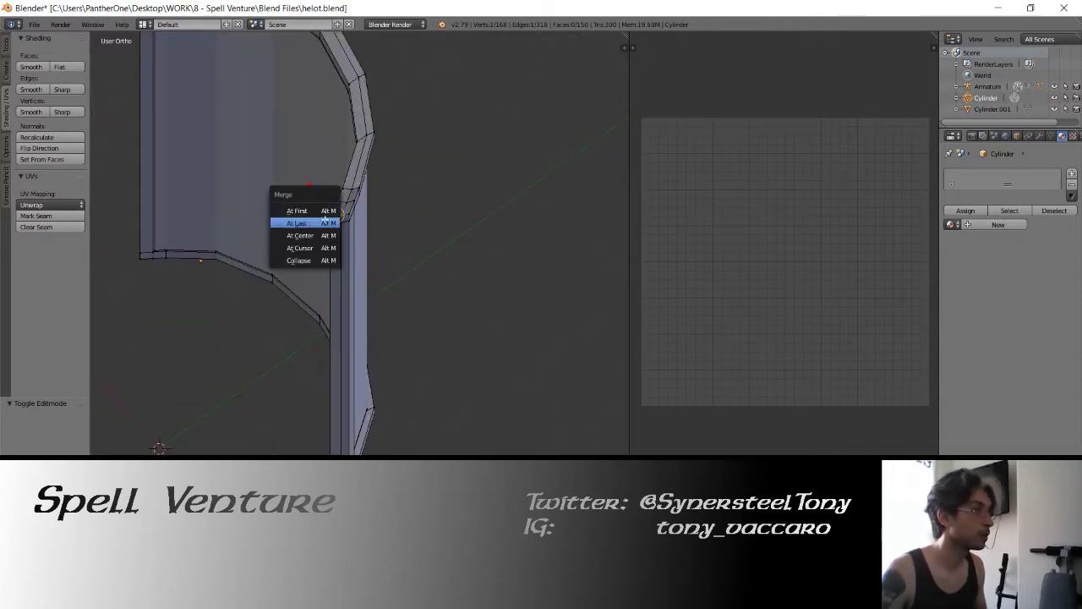
left_click(325, 224)
- Merge five more rim corner vertex pairs at Last around the shield
mouse_move(328, 221)
middle_mouse_down()
mouse_move(352, 230)
mouse_move(341, 434)
mouse_move(329, 196)
middle_mouse_up()
key("alt+m")
left_click(391, 234)
key("alt+m")
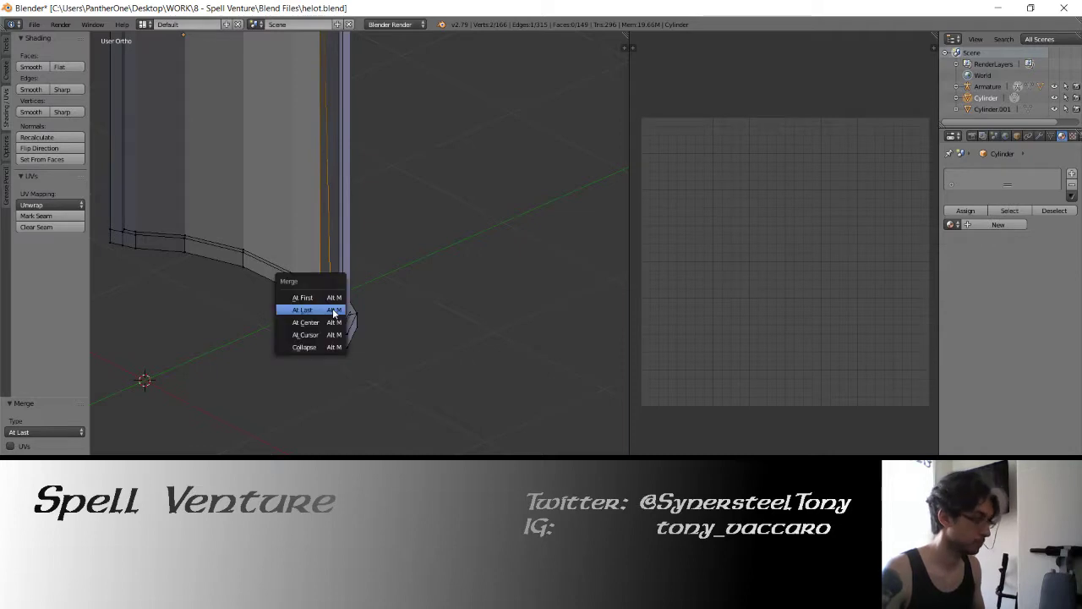
left_click(332, 309)
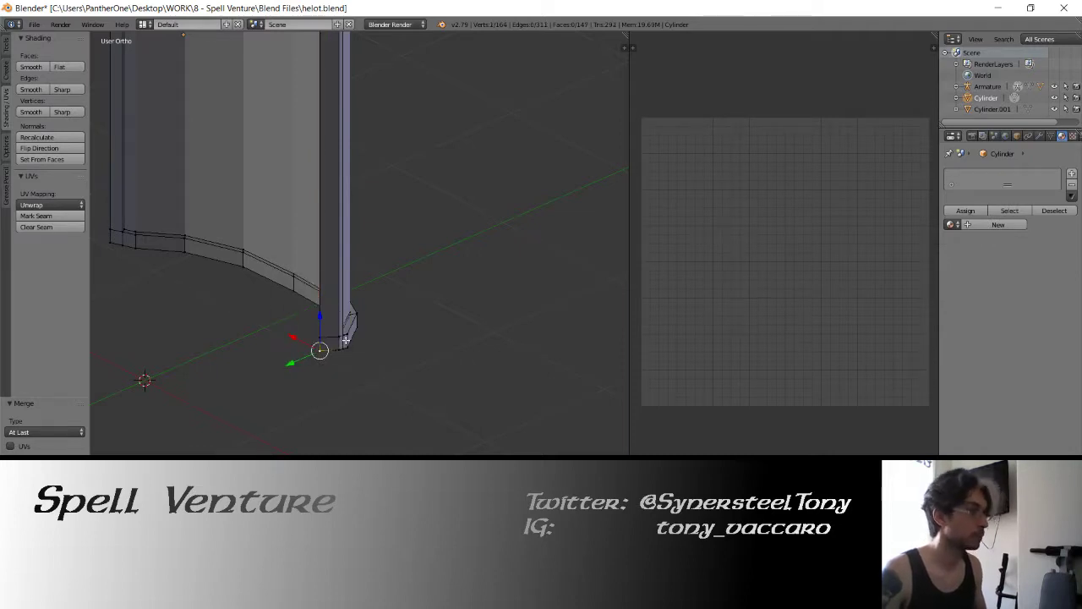
mouse_move(345, 340)
middle_mouse_down()
mouse_move(302, 230)
mouse_move(338, 355)
mouse_move(349, 320)
middle_mouse_up()
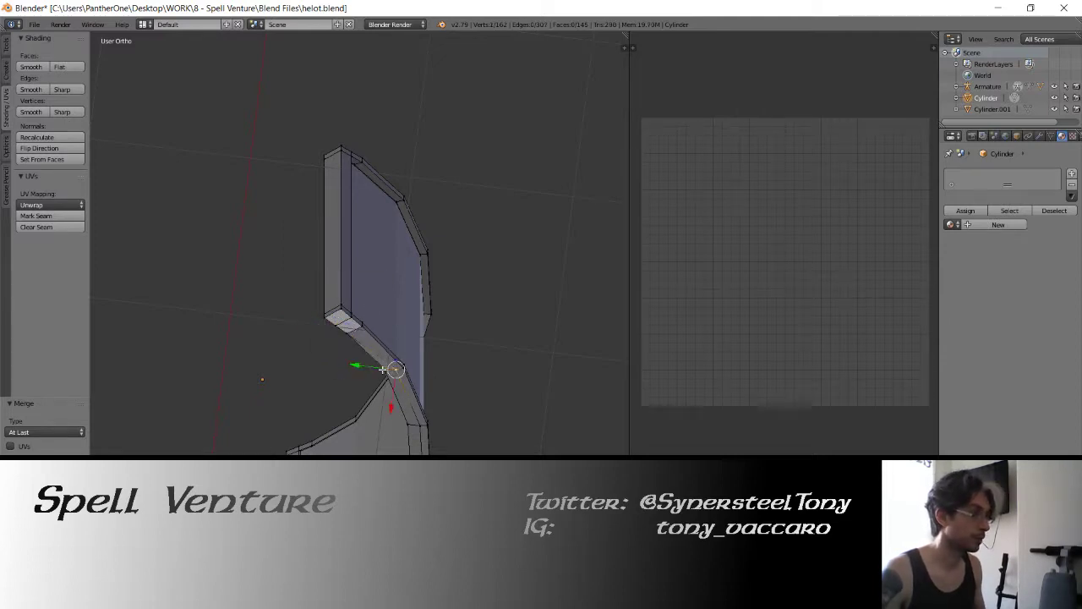
key("alt+m")
left_click(414, 355)
mouse_move(418, 379)
middle_mouse_down()
mouse_move(357, 350)
mouse_move(507, 287)
mouse_move(285, 285)
mouse_move(340, 278)
middle_mouse_up()
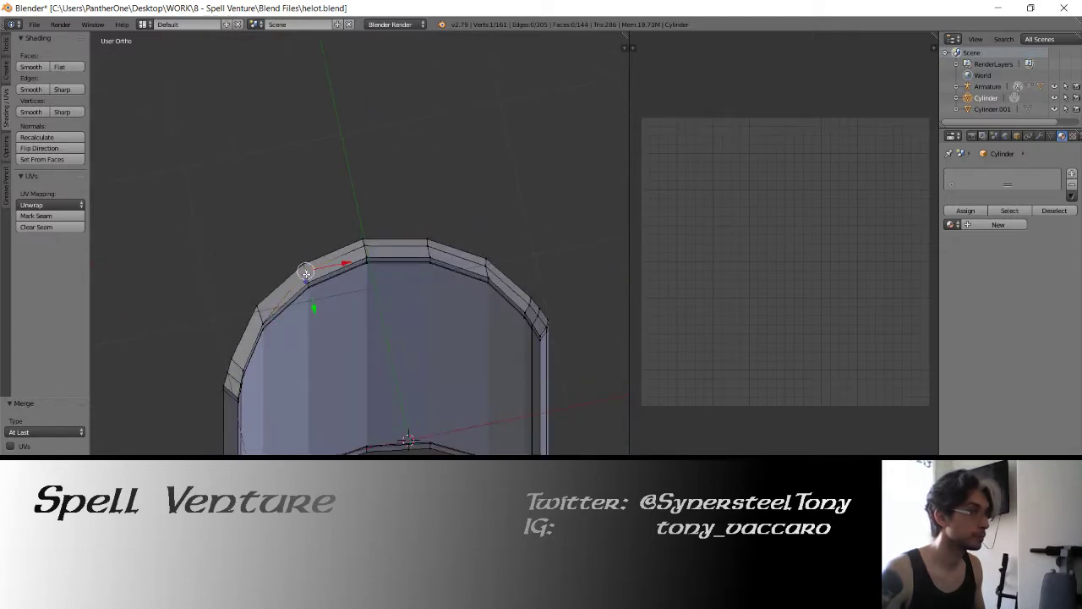
key("alt+m")
left_click(364, 246)
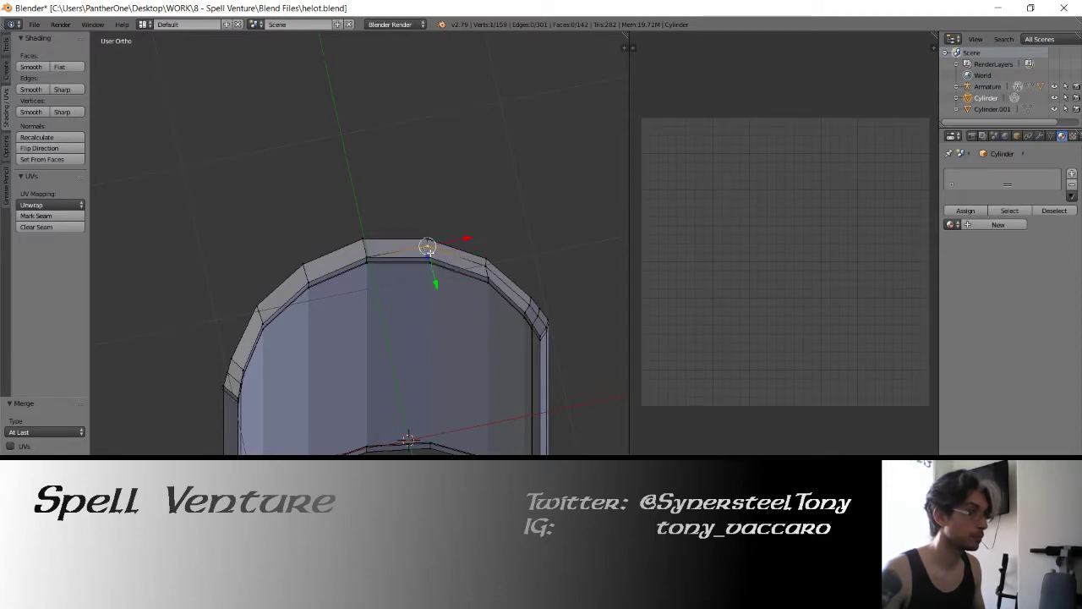
key("alt+m")
left_click(495, 274)
- Merge three corner vertex pairs along the bottom of the shield
mouse_move(429, 176)
middle_mouse_down("shift")
mouse_move(321, 341)
mouse_move(385, 415)
mouse_move(446, 415)
middle_mouse_up("shift")
middle_click_drag(404, 358, 328, 250)
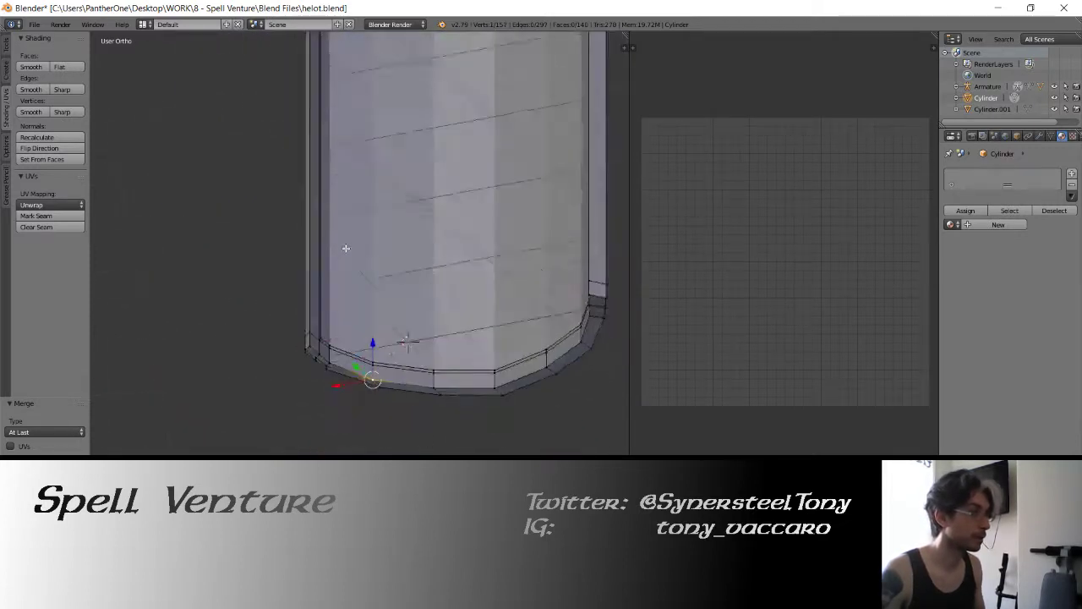
key("alt+m")
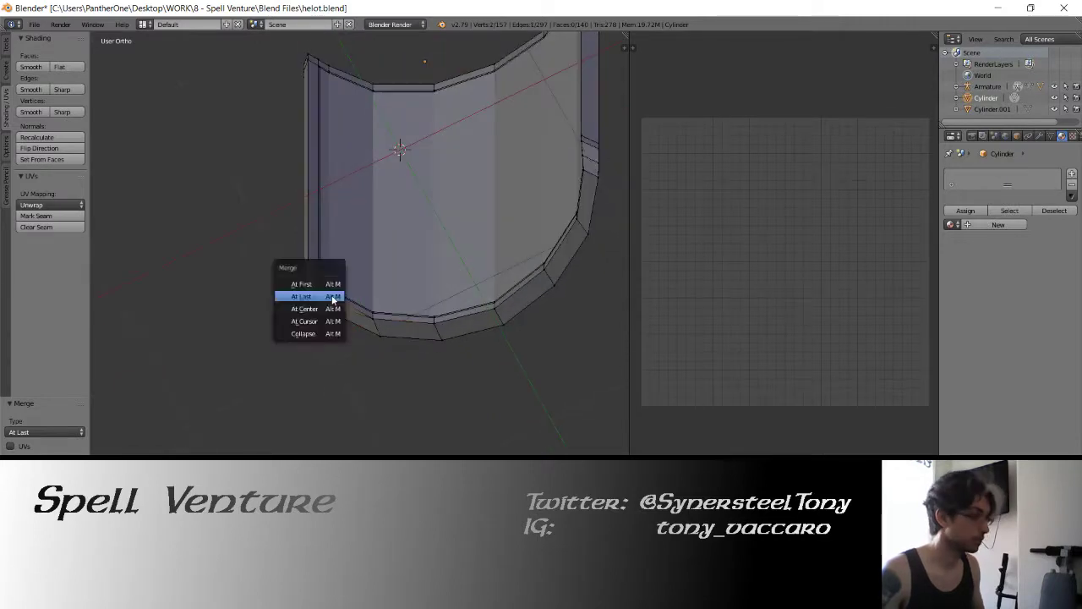
left_click(315, 297)
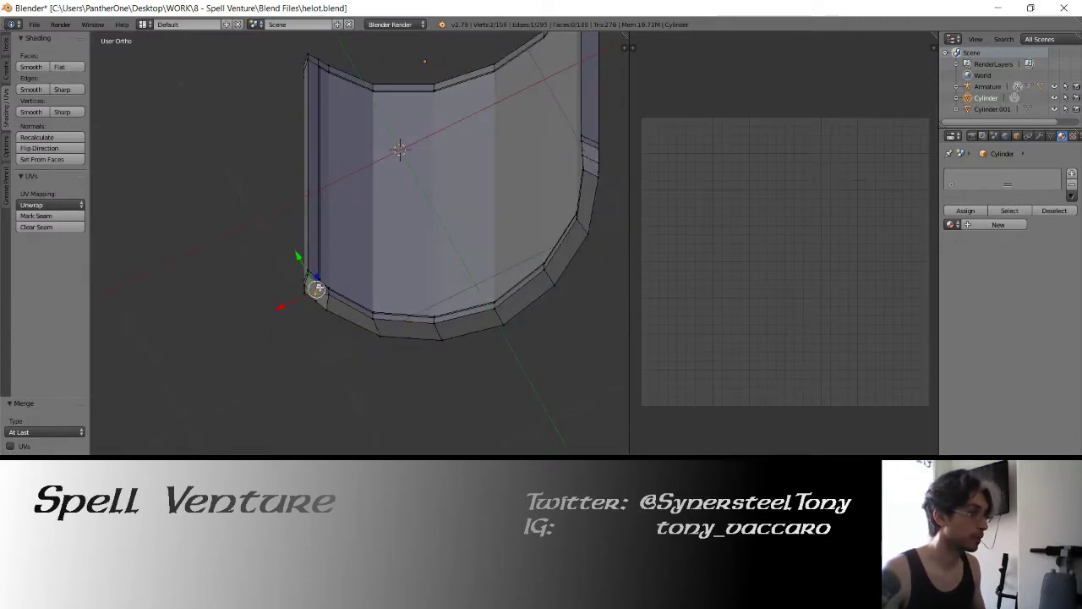
key("alt+m")
left_click(315, 288)
mouse_move(315, 289)
middle_mouse_down()
mouse_move(345, 302)
mouse_move(317, 296)
middle_mouse_up()
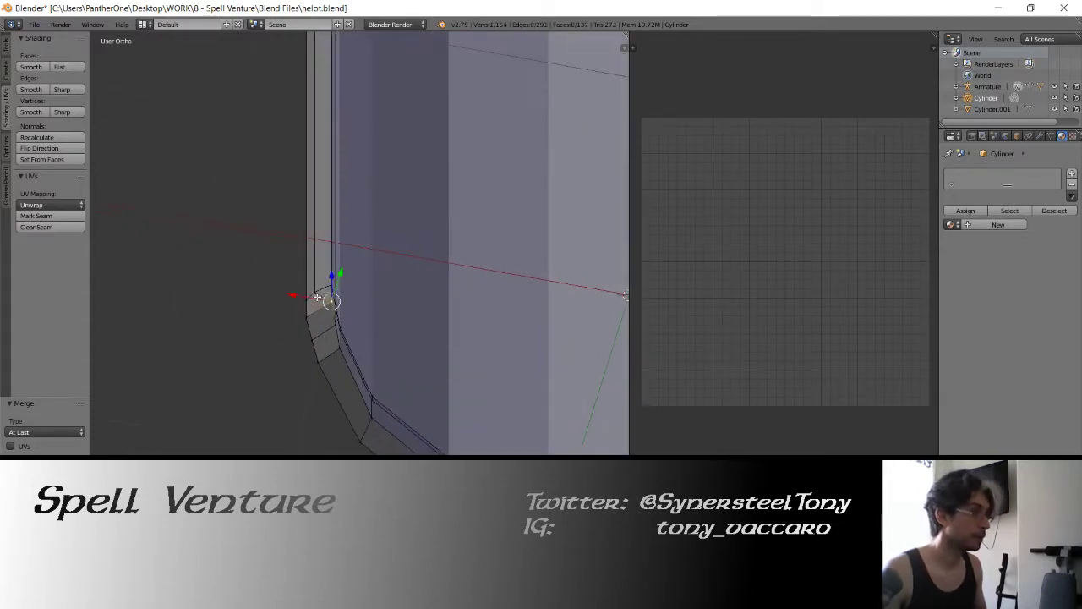
key("alt+m")
left_click(329, 286)
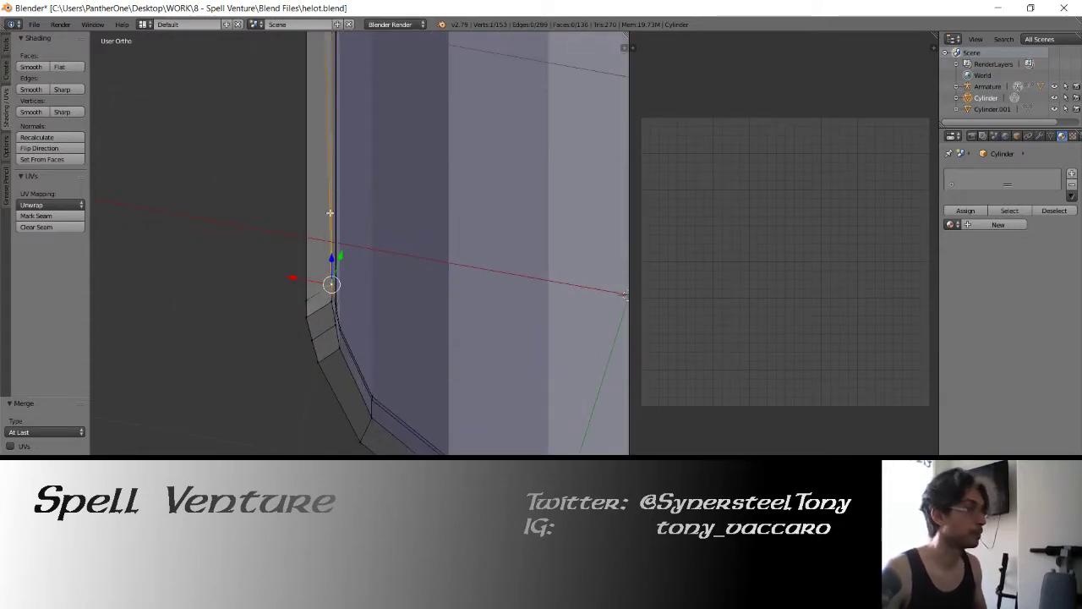
mouse_move(333, 285)
middle_mouse_down()
mouse_move(425, 408)
mouse_move(290, 380)
mouse_move(374, 375)
mouse_move(386, 420)
mouse_move(359, 381)
mouse_move(358, 331)
mouse_move(413, 340)
mouse_move(374, 317)
mouse_move(432, 379)
mouse_move(351, 329)
mouse_move(242, 318)
middle_mouse_up()
- Centre the view on a stray vertex and merge three more corner pairs
key("Tab")
key("Tab")
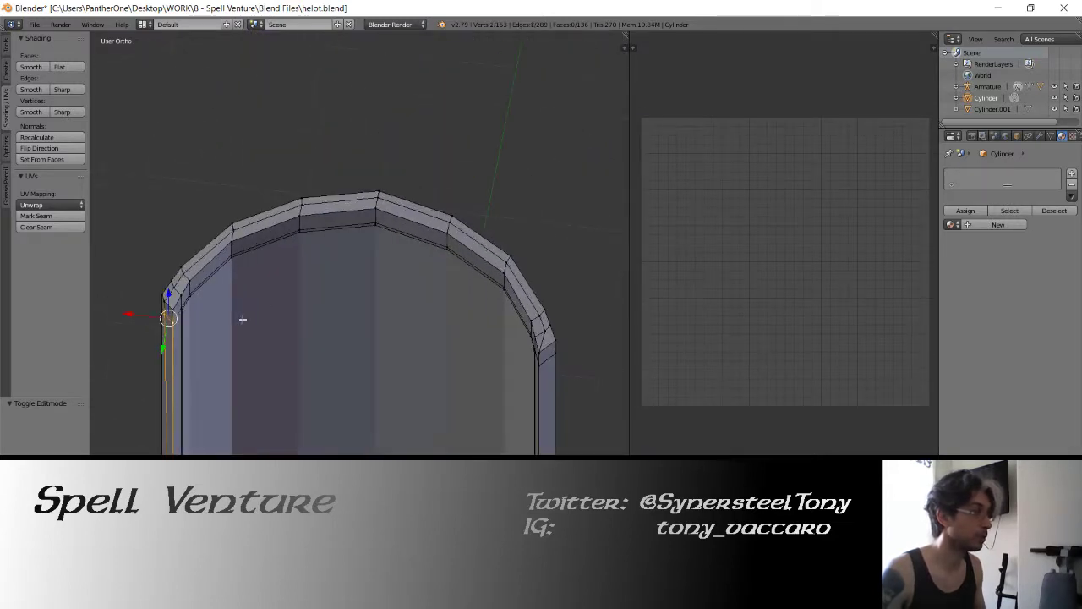
key("KP_Decimal")
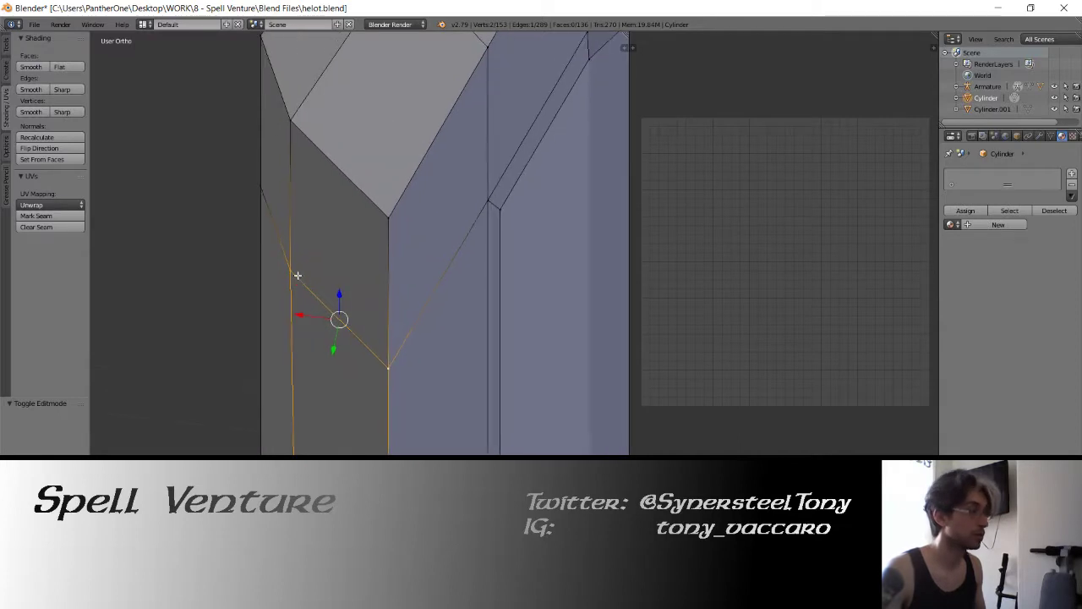
key("alt+m")
left_click(285, 161)
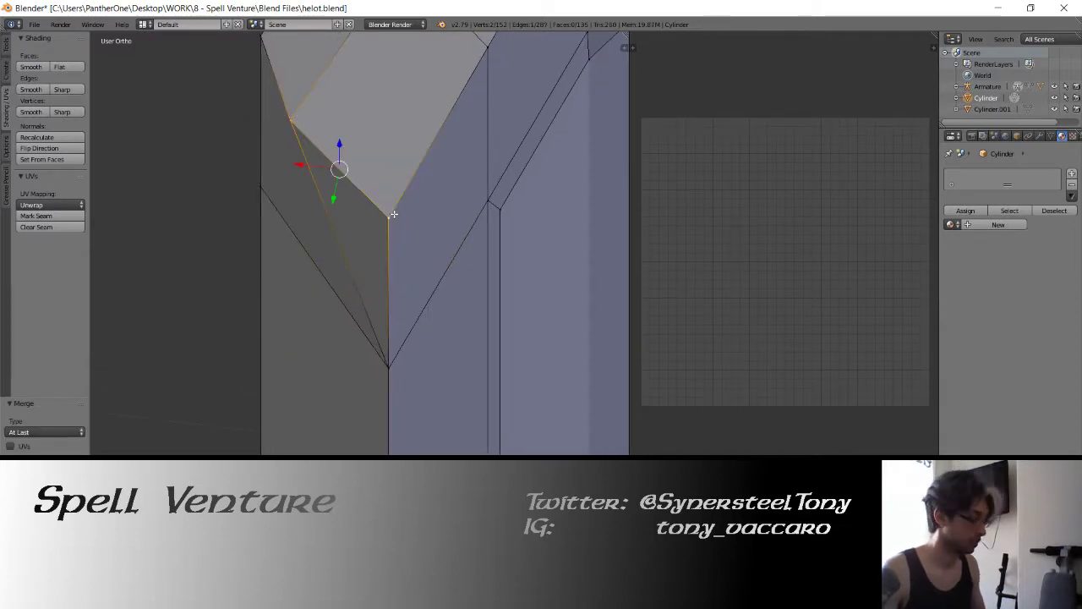
key("alt+m")
left_click(388, 213)
middle_click_drag(389, 213, 291, 211)
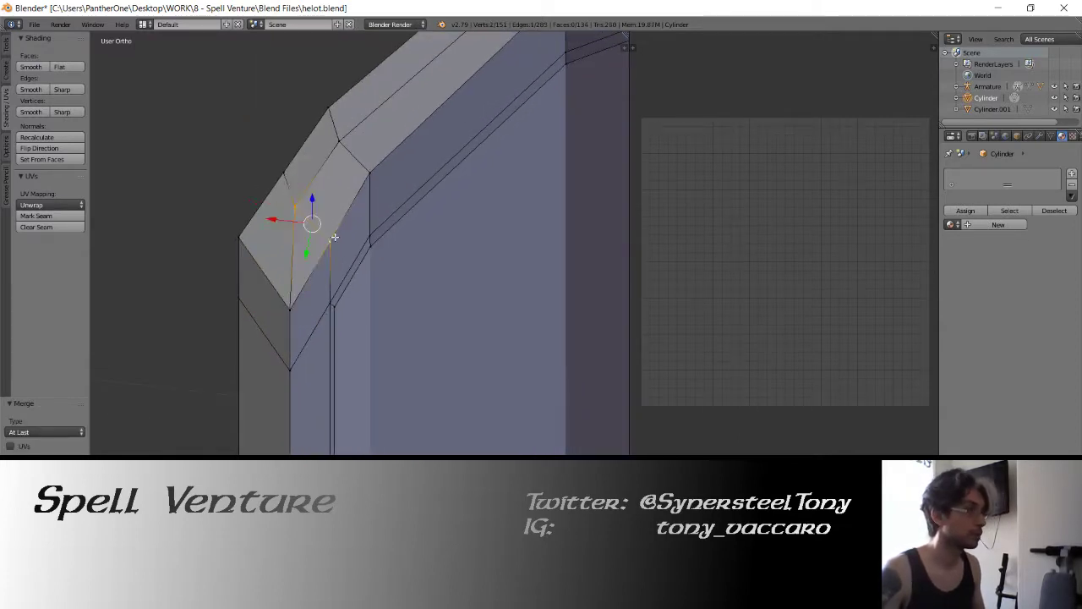
right_click(336, 143, "shift")
key("alt+m")
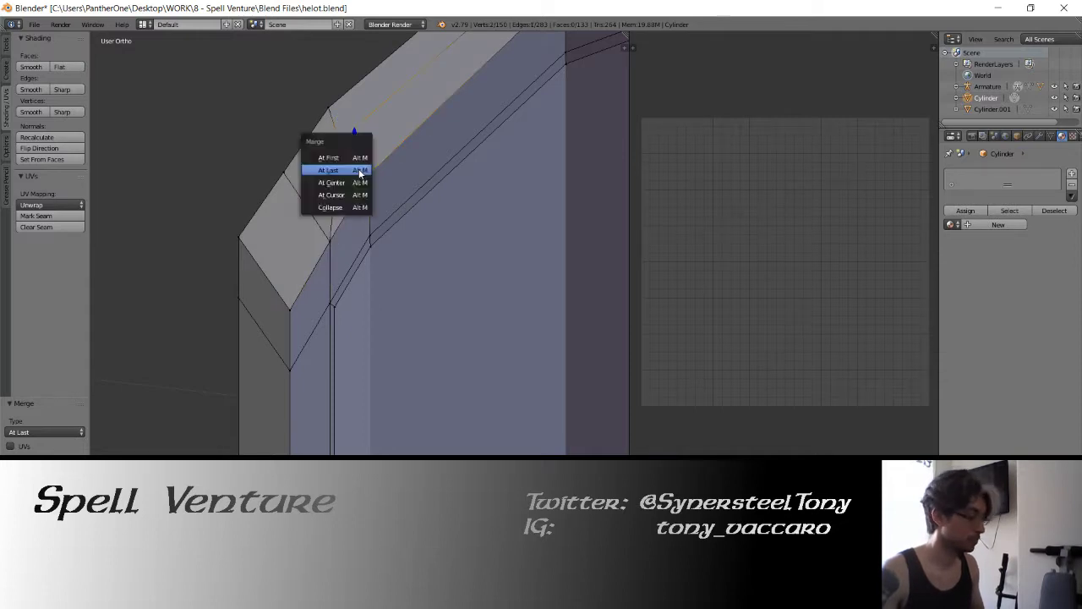
left_click(330, 169)
- Merge the final three rim corner pairs, leave Edit Mode and select Cylinder.001
mouse_move(329, 169)
middle_mouse_down()
mouse_move(423, 169)
mouse_move(244, 204)
middle_mouse_up()
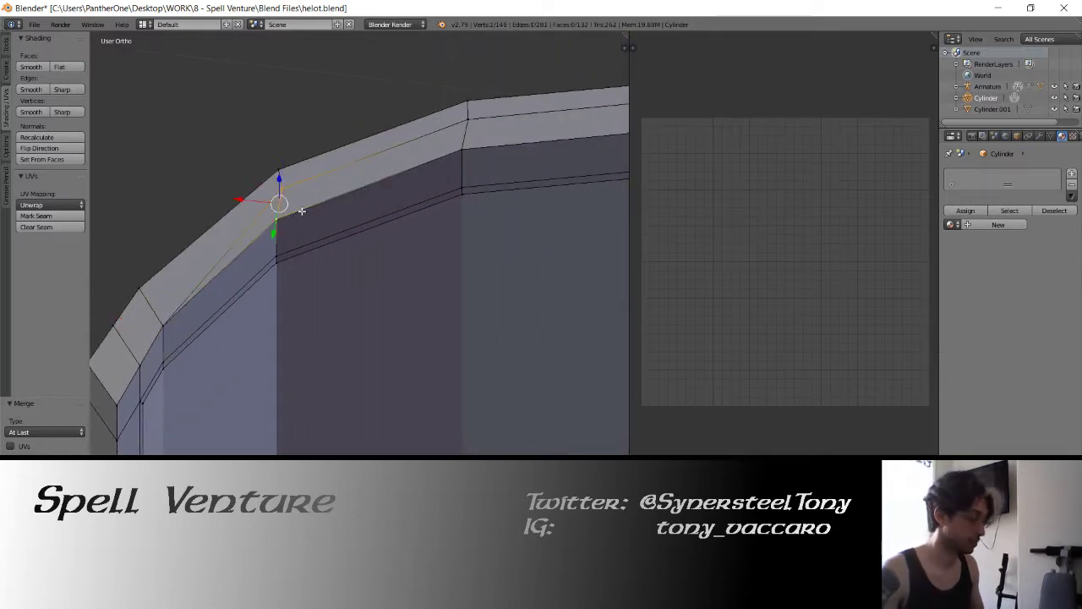
right_click(469, 120)
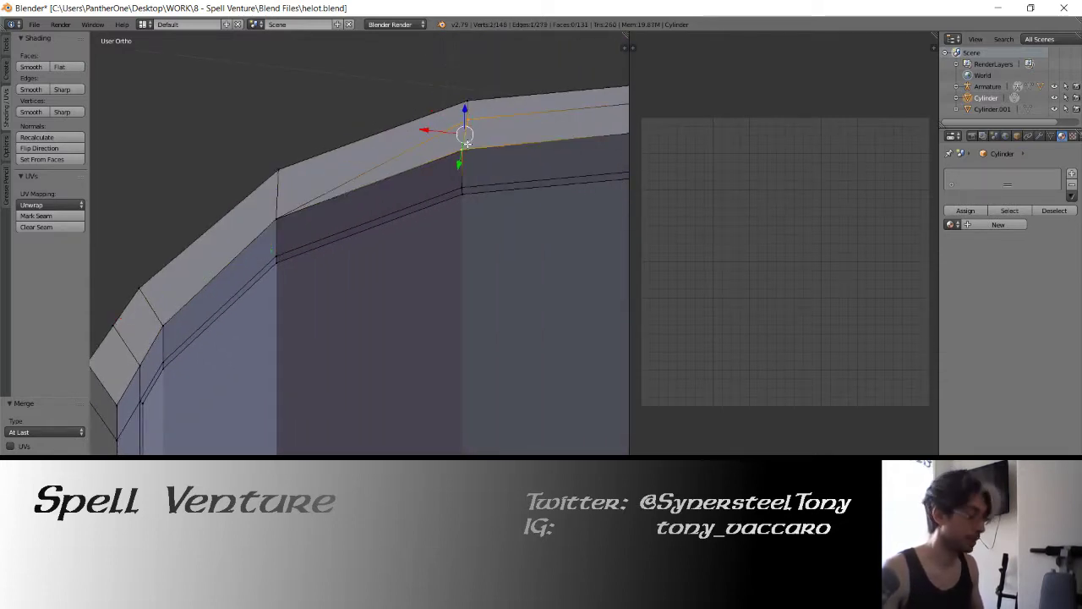
mouse_move(466, 146)
middle_mouse_down()
mouse_move(485, 215)
mouse_move(324, 169)
middle_mouse_up()
right_click(311, 176, "shift")
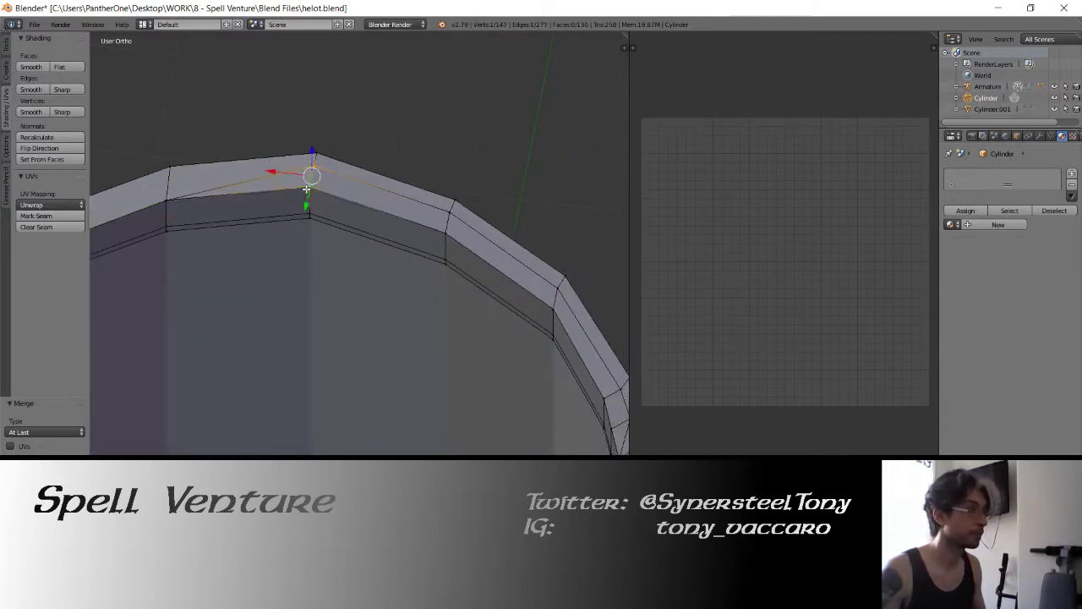
key("alt+m")
left_click(310, 188)
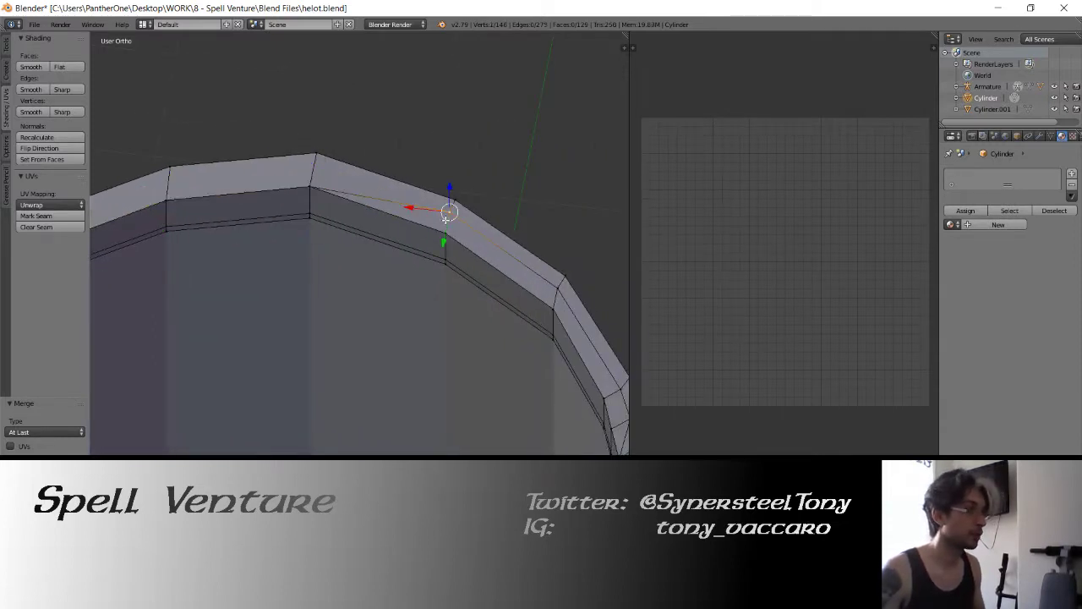
key("alt+m")
left_click(554, 301)
middle_click_drag(553, 301, 382, 273, "shift")
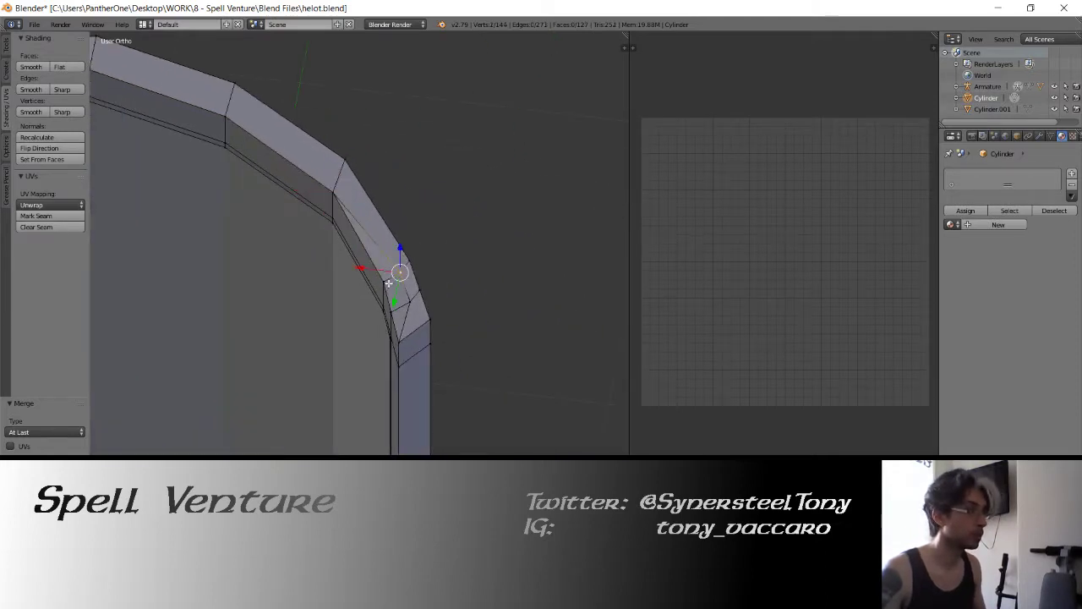
key("alt+m")
left_click(410, 304)
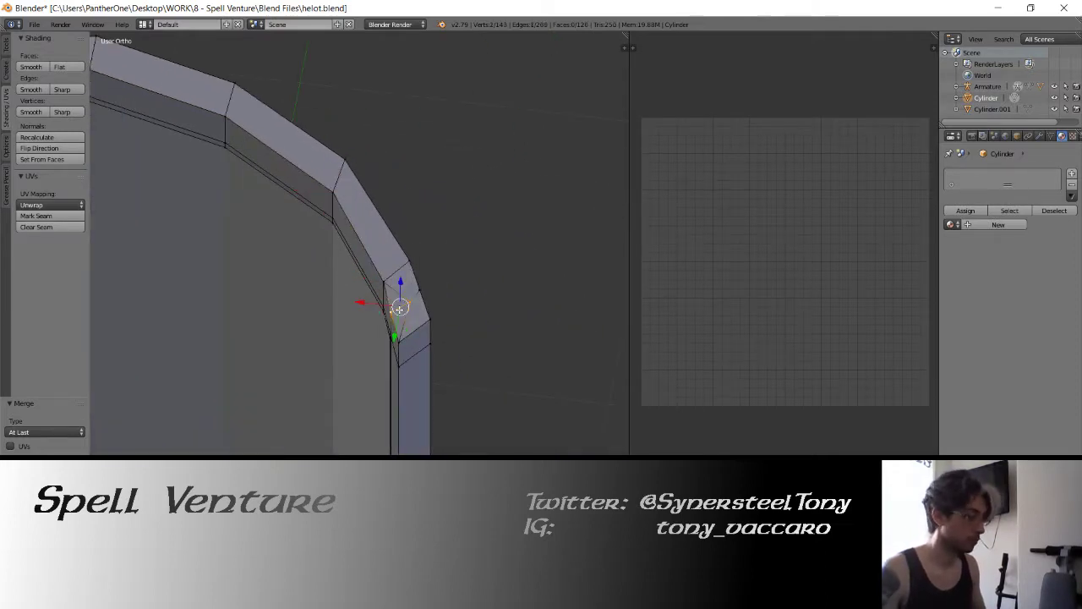
mouse_move(359, 309)
middle_mouse_down()
mouse_move(382, 249)
mouse_move(203, 257)
mouse_move(263, 251)
mouse_move(434, 282)
mouse_move(380, 246)
mouse_move(365, 254)
mouse_move(449, 261)
mouse_move(389, 262)
middle_mouse_up()
key("Tab")
right_click(420, 252)
- In Top Ortho, circle-select the vertices along the panel's inner arc
key("KP_Decimal")
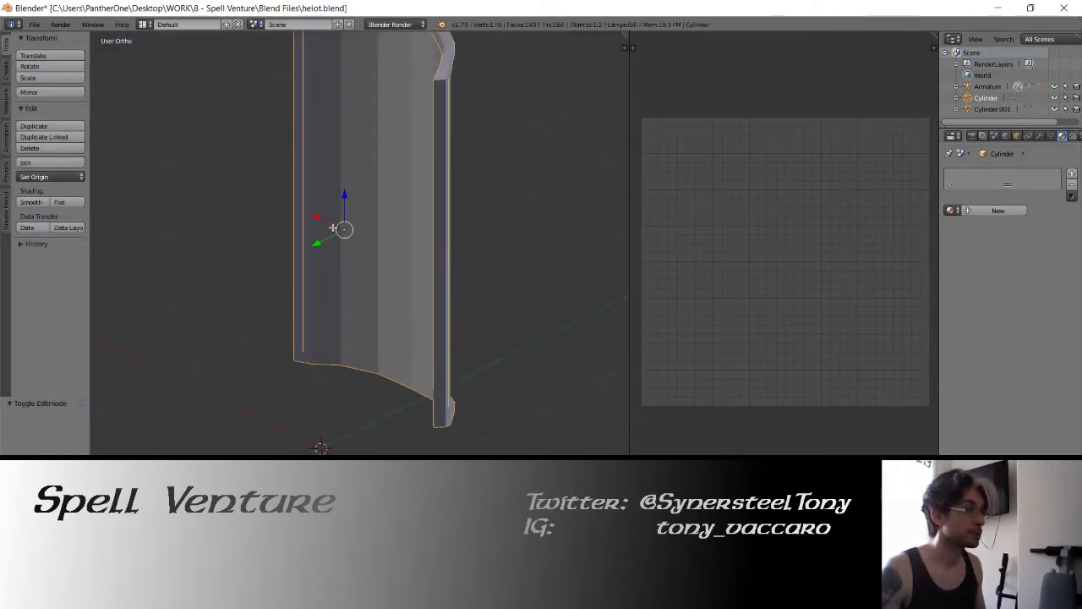
key("Tab")
mouse_move(358, 190)
middle_mouse_down()
mouse_move(316, 265)
mouse_move(186, 222)
mouse_move(324, 223)
mouse_move(284, 239)
middle_mouse_up()
key("KP_7")
scroll(238, 257, "up", 4)
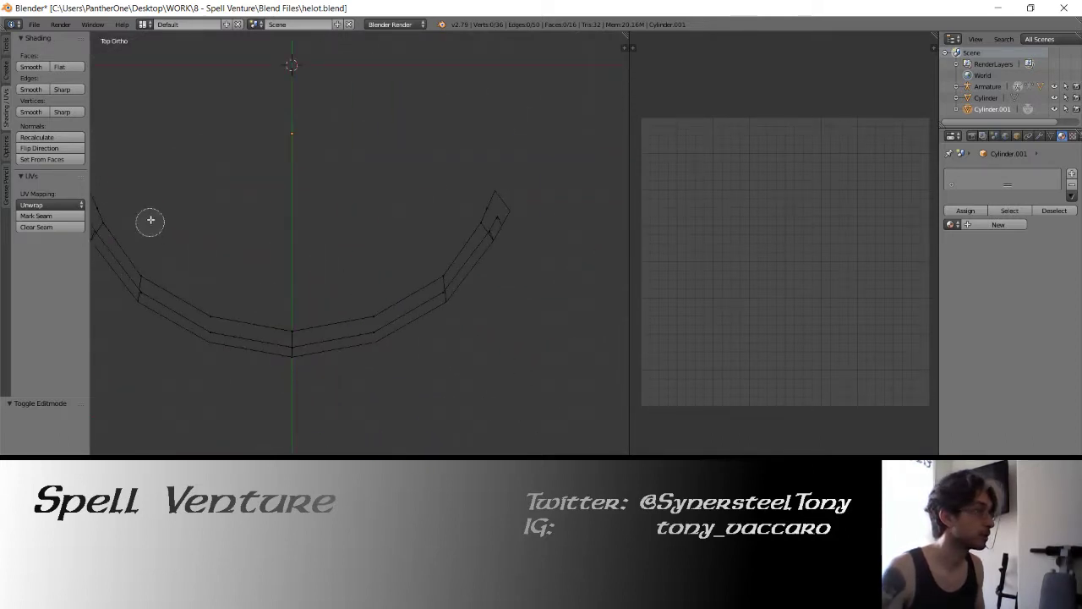
middle_click_drag(150, 220, 236, 228, "shift")
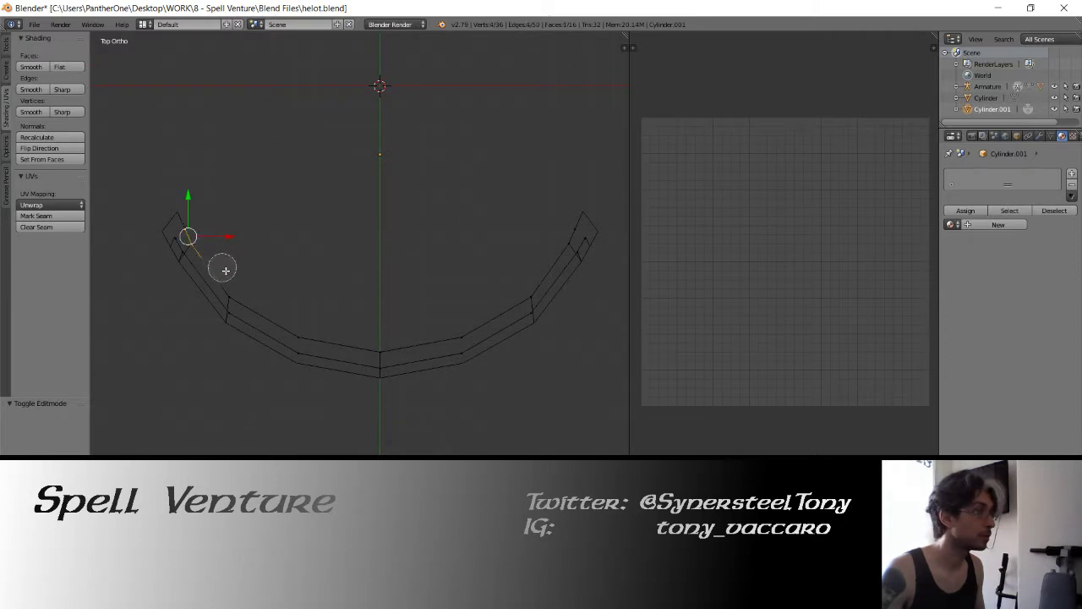
left_click_drag(226, 270, 306, 324)
right_click(307, 326)
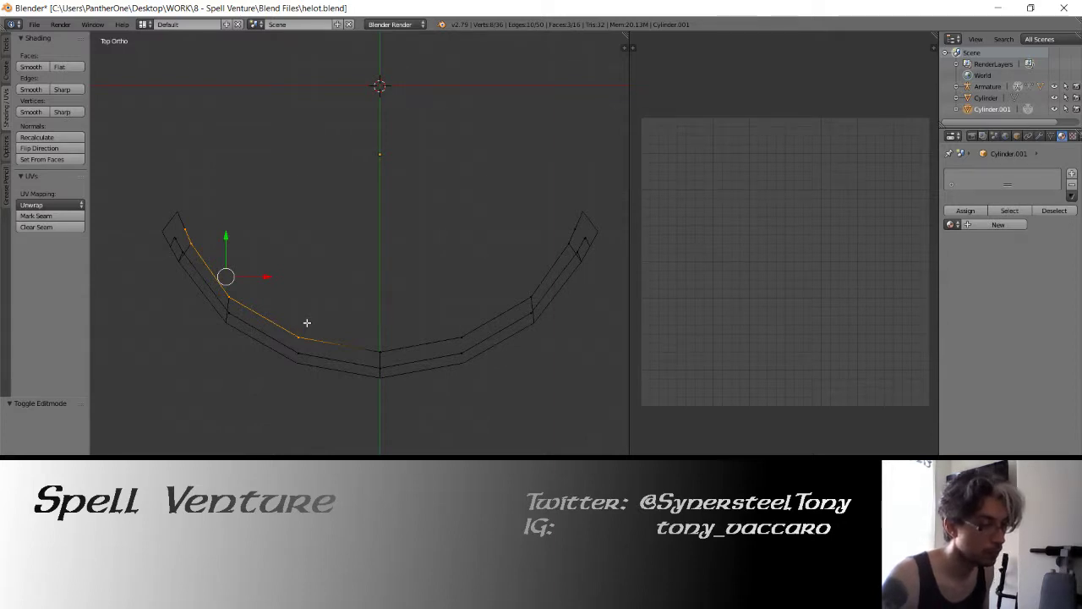
key("c")
mouse_move(307, 322)
left_mouse_down()
mouse_move(405, 338)
mouse_move(503, 298)
mouse_move(544, 257)
left_mouse_up()
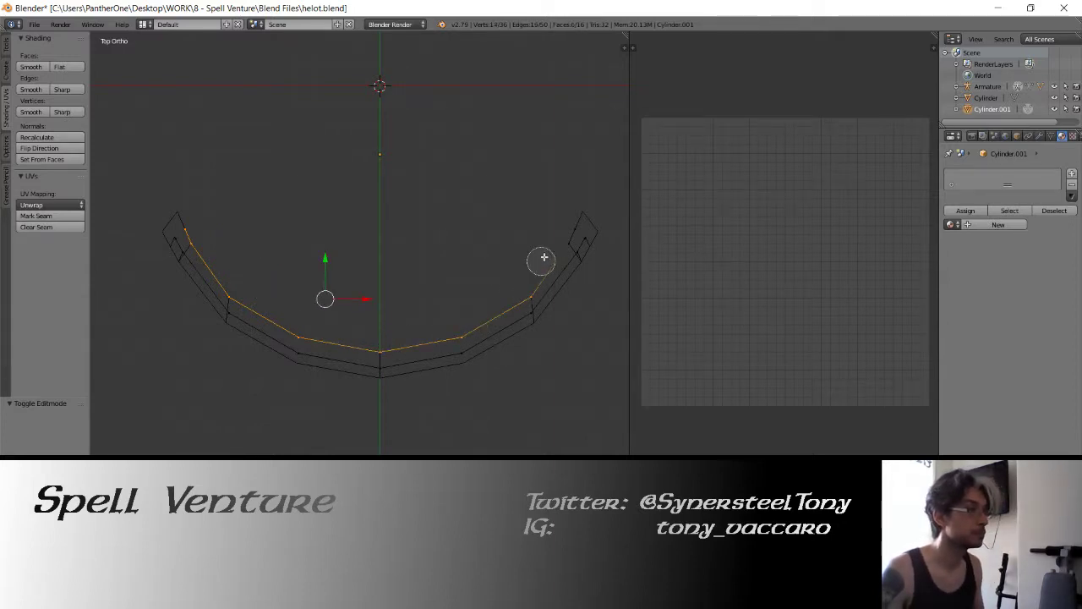
right_click(562, 227)
- Move the selected inner arc -0.026 along Y and check the result
key("z")
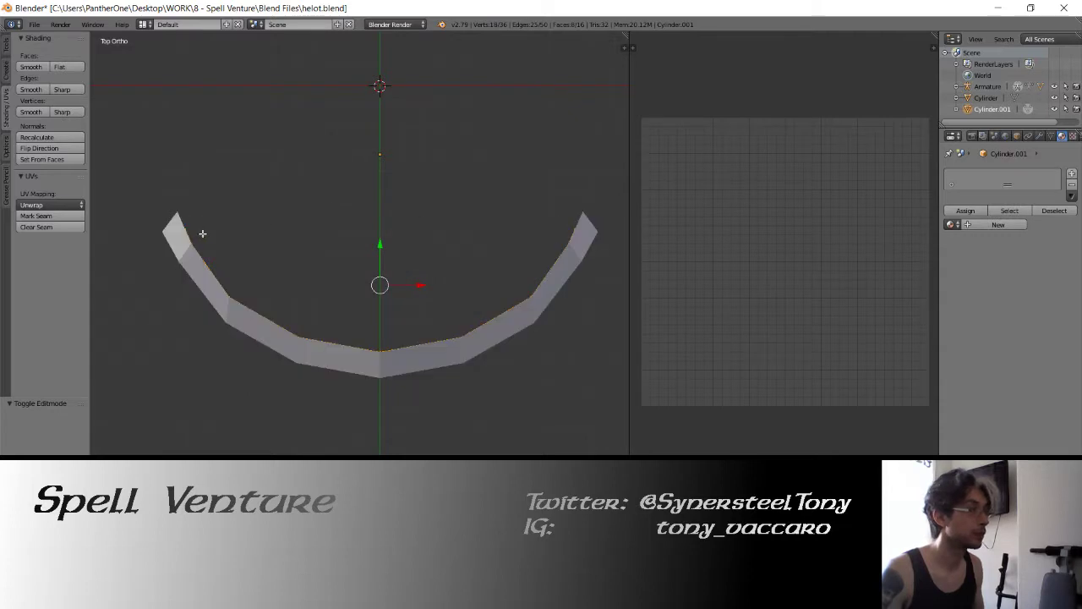
middle_click_drag(203, 234, 332, 252)
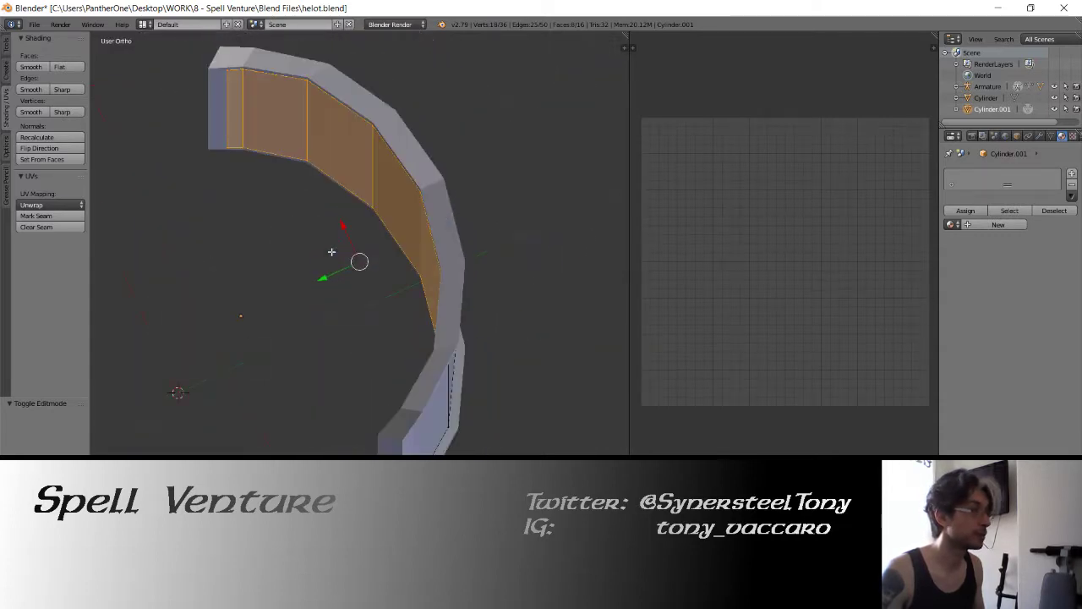
key("KP_7")
key("z")
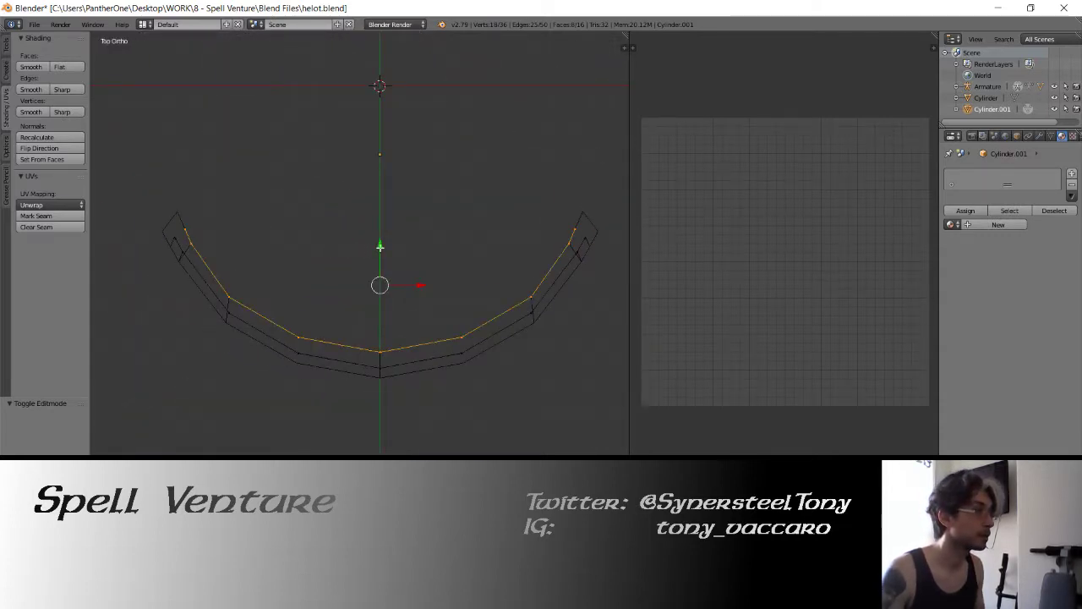
key("g")
left_click(396, 269)
key("z")
middle_click_drag(398, 242, 275, 223)
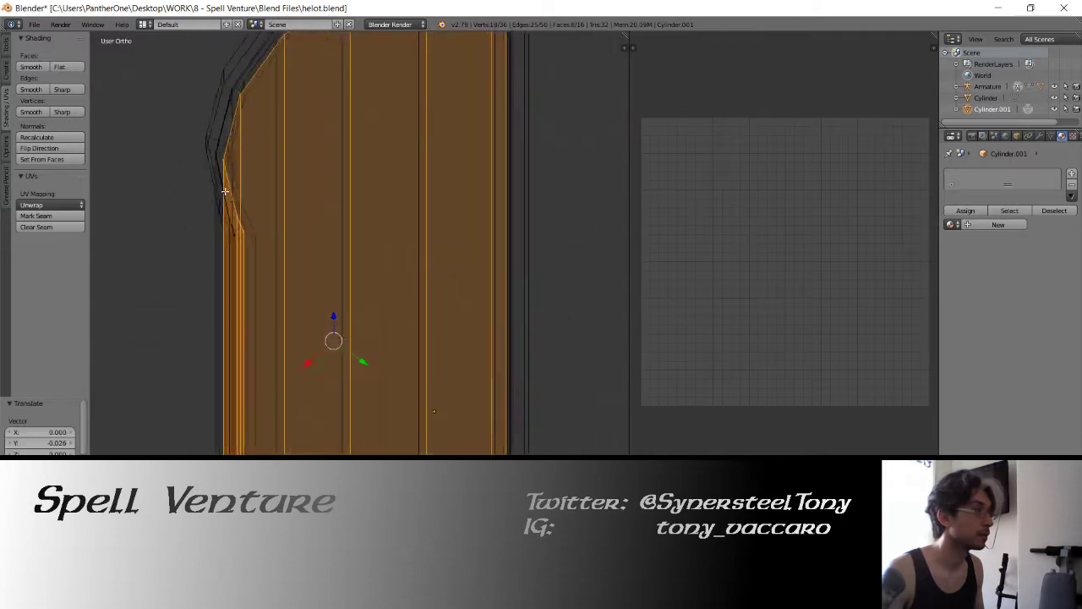
scroll(275, 222, "up", 5)
scroll(275, 222, "down", 5)
mouse_move(264, 300)
middle_mouse_down()
mouse_move(356, 271)
mouse_move(262, 283)
middle_mouse_up()
- Reduce the selection to the arc's end vertices and review the panel from tilted views
key("KP_7")
key("z")
scroll(350, 285, "down", 1)
mouse_move(198, 299)
middle_mouse_down()
mouse_move(271, 345)
mouse_move(391, 341)
mouse_move(444, 293)
middle_mouse_up()
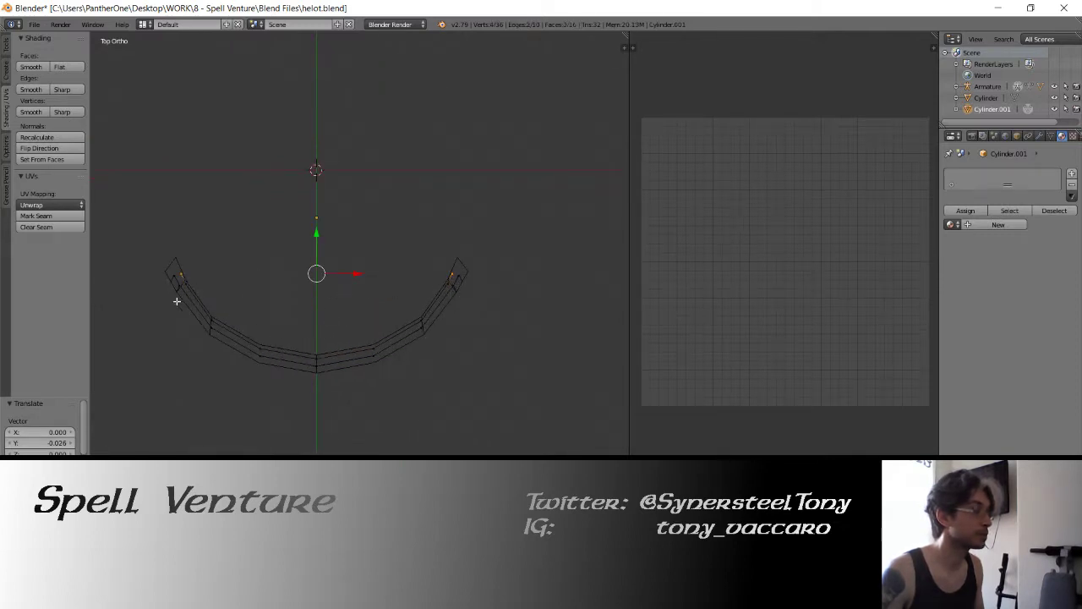
key("z")
mouse_move(177, 301)
middle_mouse_down()
mouse_move(413, 258)
mouse_move(355, 254)
mouse_move(312, 285)
mouse_move(326, 355)
mouse_move(320, 278)
middle_mouse_up()
scroll(328, 362, "up", 2)
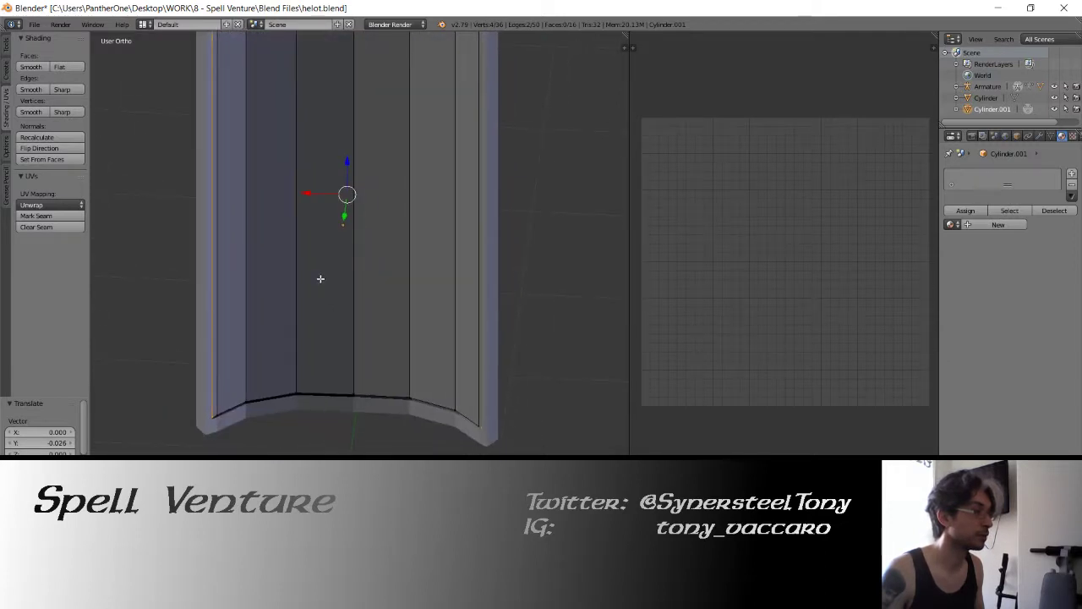
mouse_move(356, 395)
middle_mouse_down()
mouse_move(331, 321)
mouse_move(257, 337)
middle_mouse_up()
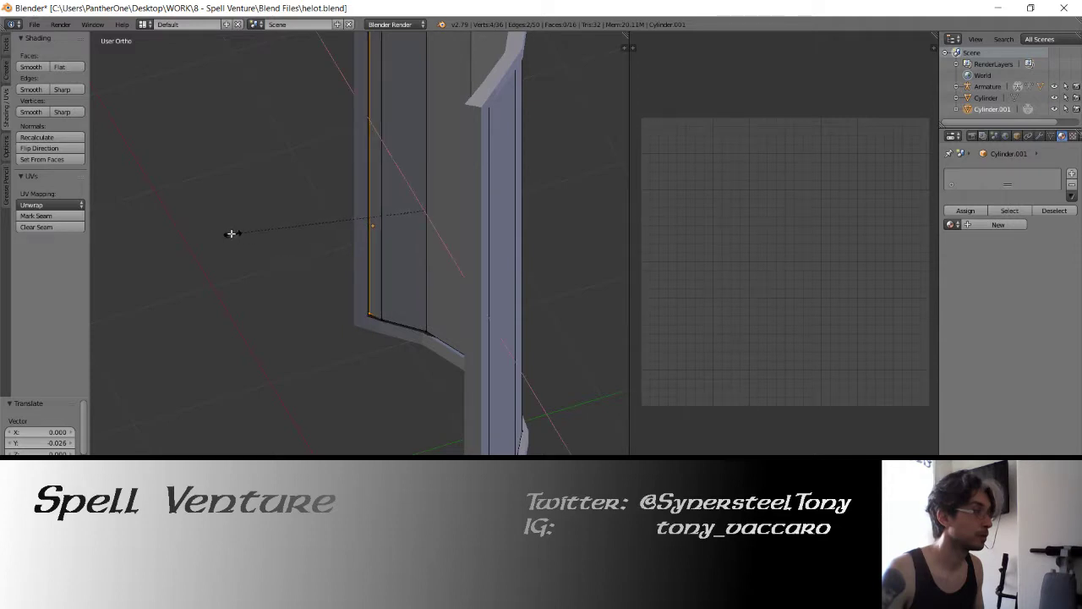
mouse_move(343, 229)
middle_mouse_down()
mouse_move(309, 266)
mouse_move(352, 245)
middle_mouse_up()
- Switch between the shield and panel in wireframe, ending with the inset panel selected
key("Tab")
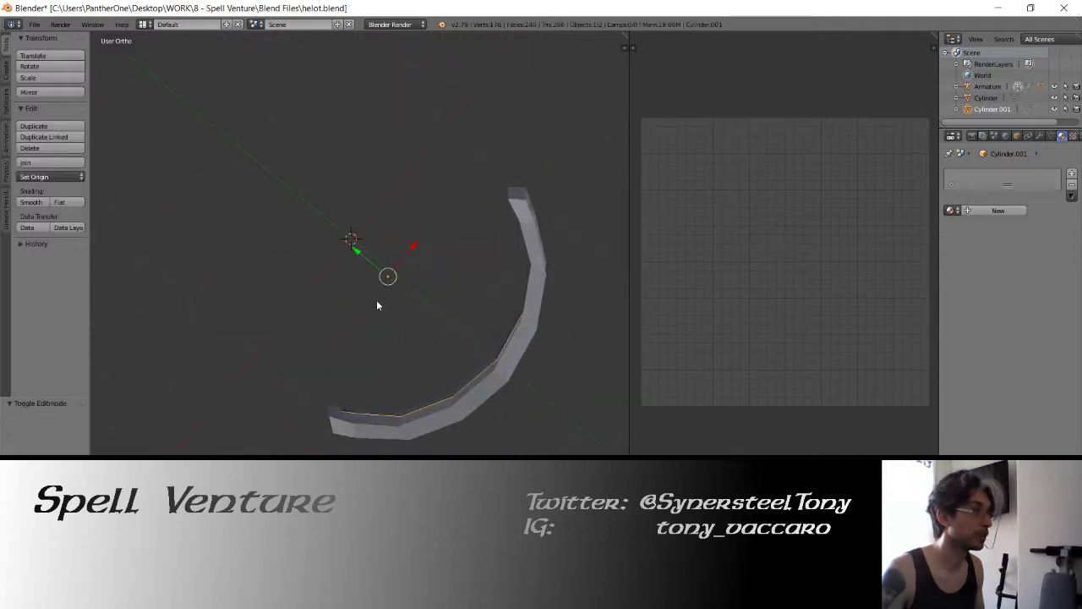
mouse_move(376, 305)
middle_mouse_down()
mouse_move(495, 242)
mouse_move(564, 239)
mouse_move(380, 212)
mouse_move(454, 212)
mouse_move(283, 212)
mouse_move(345, 237)
mouse_move(358, 258)
mouse_move(306, 245)
mouse_move(355, 234)
mouse_move(377, 254)
middle_mouse_up()
key("Tab")
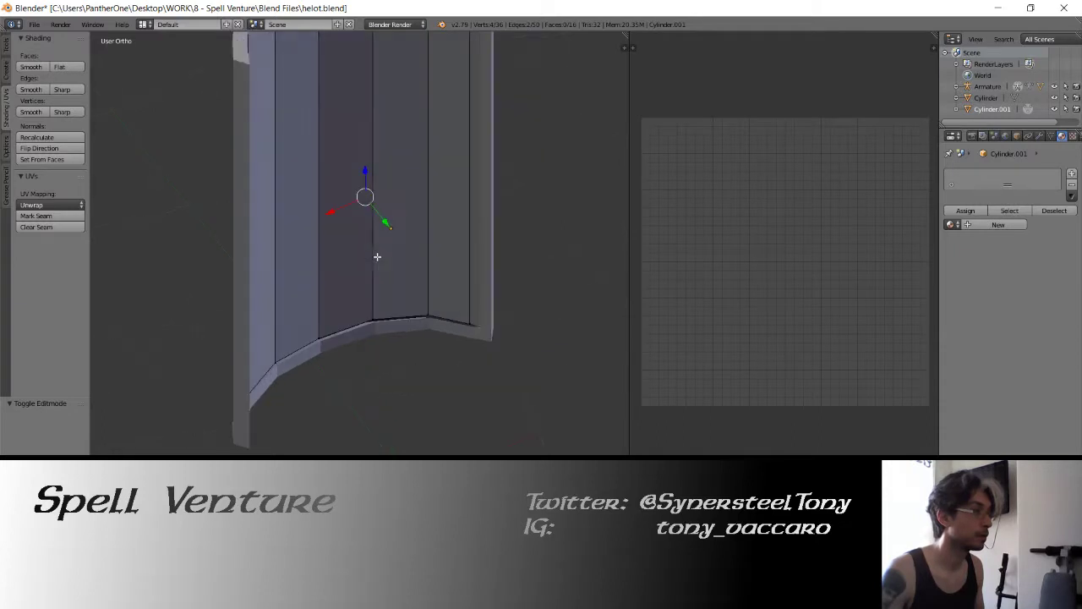
key("Tab")
key("z")
right_click(282, 366)
key("Tab")
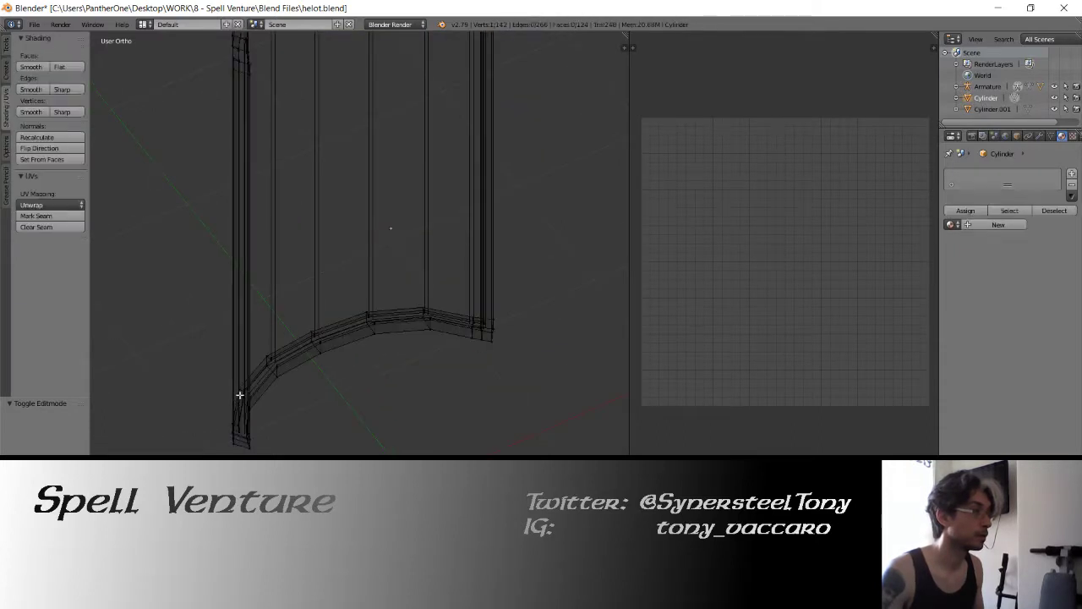
key("Tab")
key("Tab")
key("Tab")
right_click(271, 326)
key("Tab")
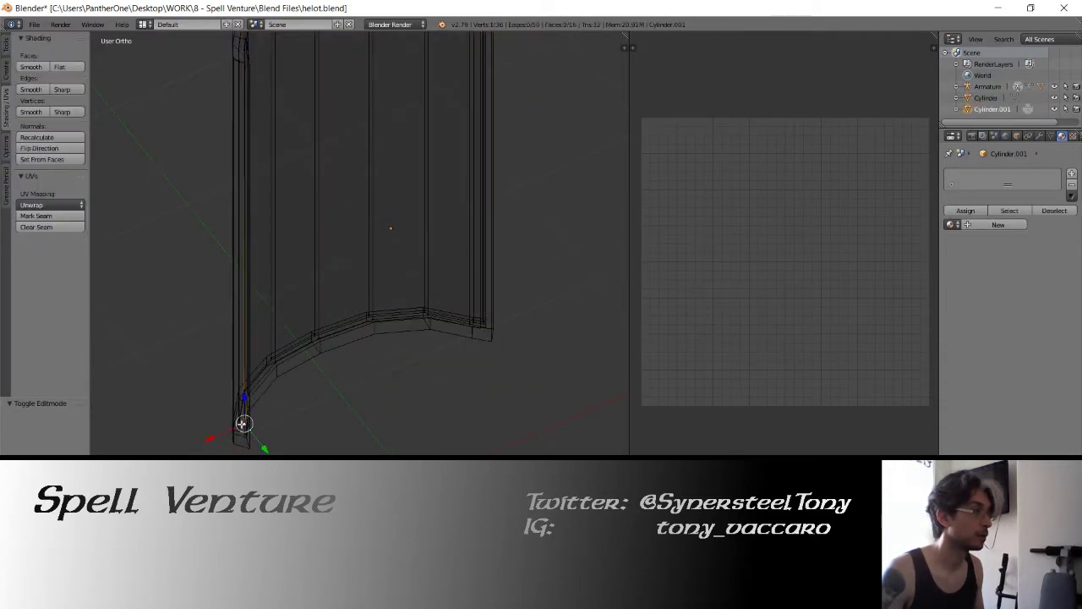
- Circle-select the panel's vertical edges and curved loop and shift them along Z
key("c")
mouse_move(242, 427)
left_mouse_down()
mouse_move(242, 387)
mouse_move(390, 320)
mouse_move(475, 319)
left_mouse_up()
right_click(475, 320)
key("z")
middle_click_drag(475, 319, 430, 322)
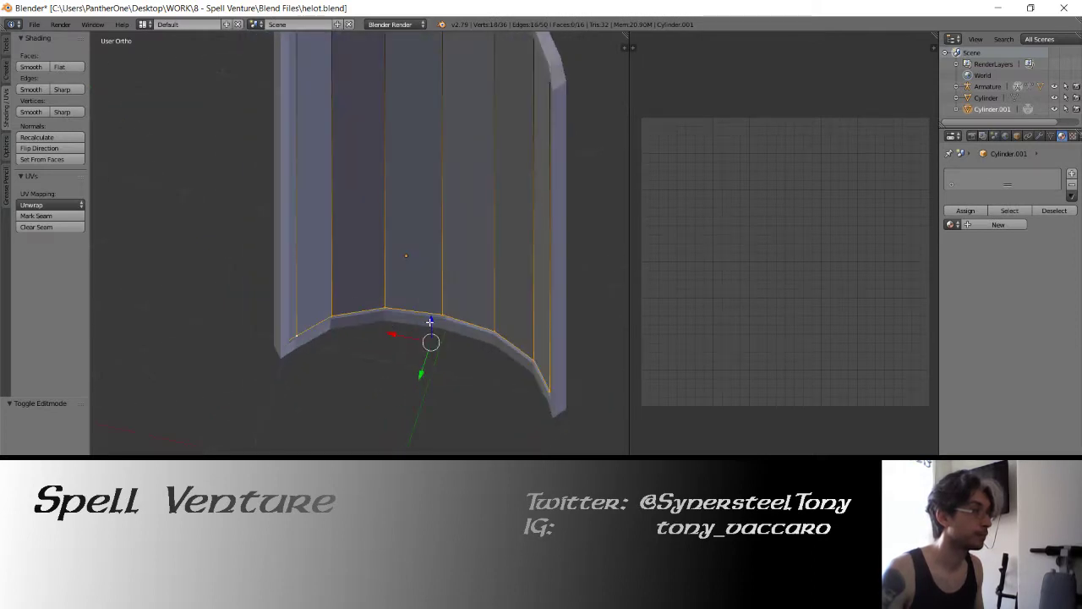
left_click(437, 366)
mouse_move(437, 366)
middle_mouse_down()
mouse_move(408, 250)
mouse_move(355, 300)
mouse_move(338, 300)
mouse_move(329, 274)
mouse_move(346, 394)
mouse_move(374, 258)
mouse_move(464, 254)
middle_mouse_up()
key("z")
key("z")
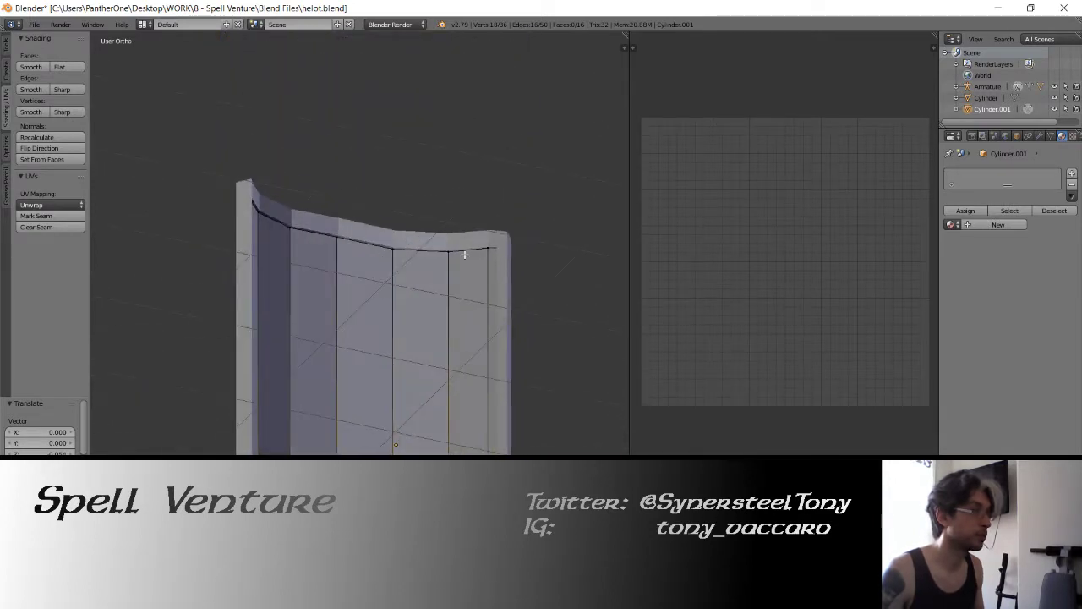
key("z")
- Select the panel's top edge loops, cancel the move, leave Edit Mode and save
key("c")
mouse_move(519, 251)
left_mouse_down()
mouse_move(290, 239)
mouse_move(324, 224)
left_mouse_up()
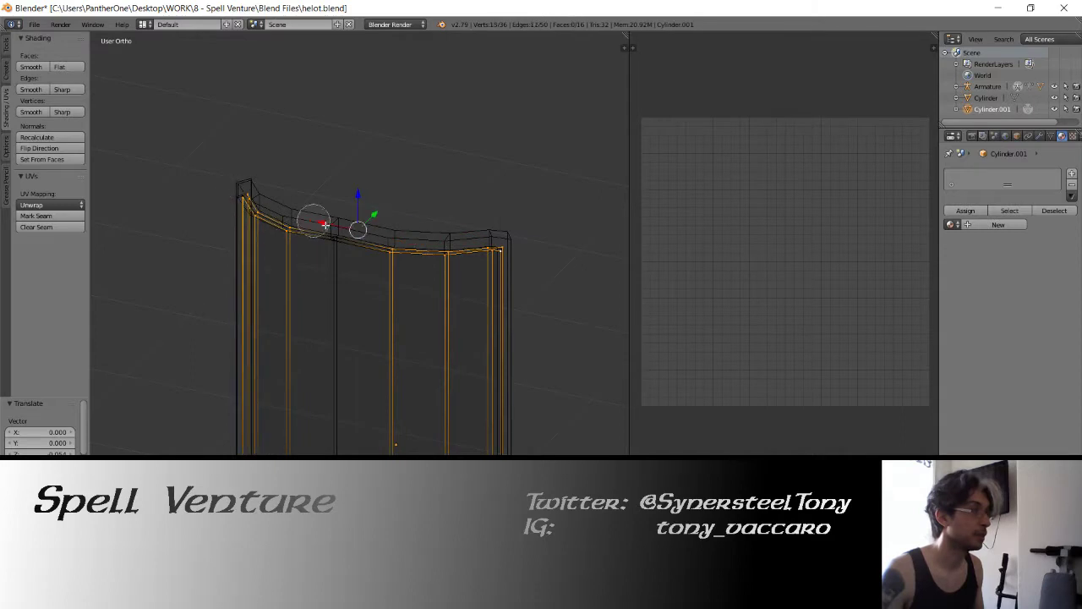
key("Escape")
key("z")
middle_click_drag(325, 224, 303, 247)
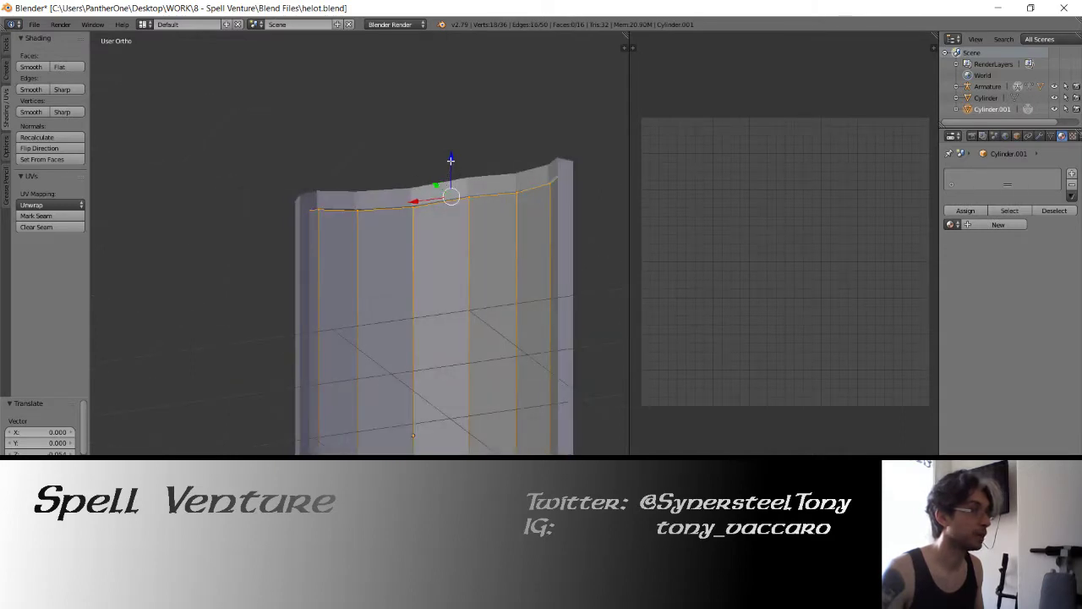
right_click(450, 120)
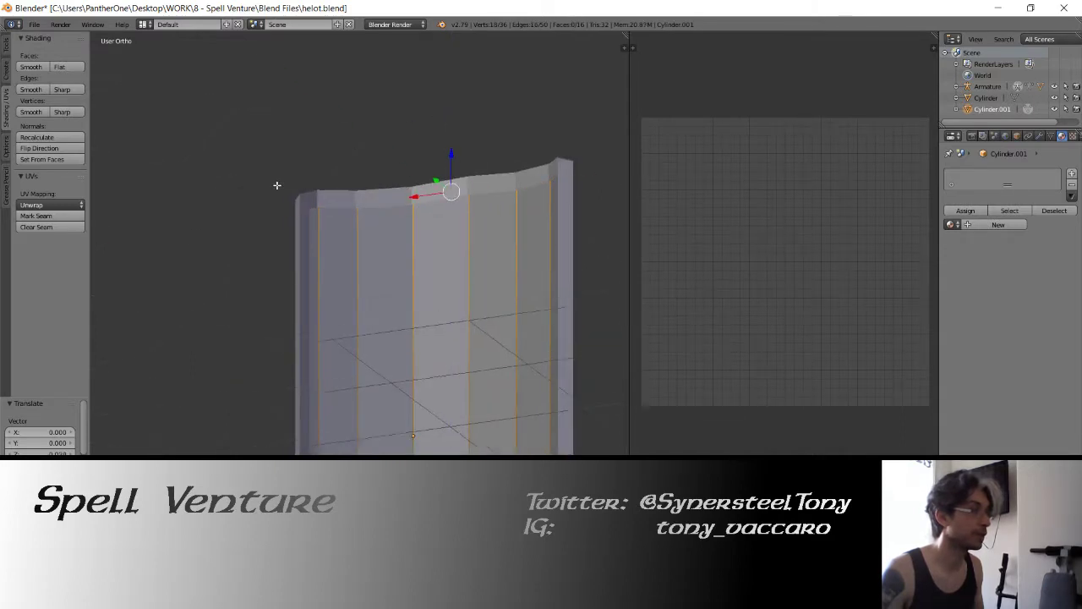
mouse_move(275, 183)
middle_mouse_down()
mouse_move(333, 239)
mouse_move(316, 234)
mouse_move(310, 260)
middle_mouse_up()
key("Tab")
key("ctrl+s")
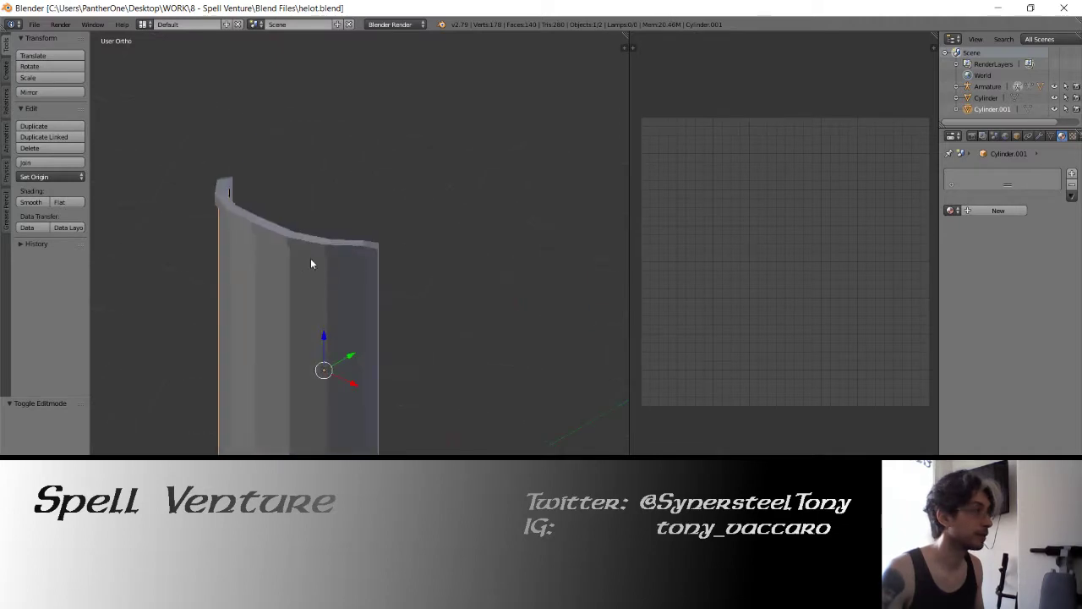
- Apply rotation and scale to the inset panel, Cylinder.001
key("ctrl+a")
left_click(355, 249)
key("ctrl+a")
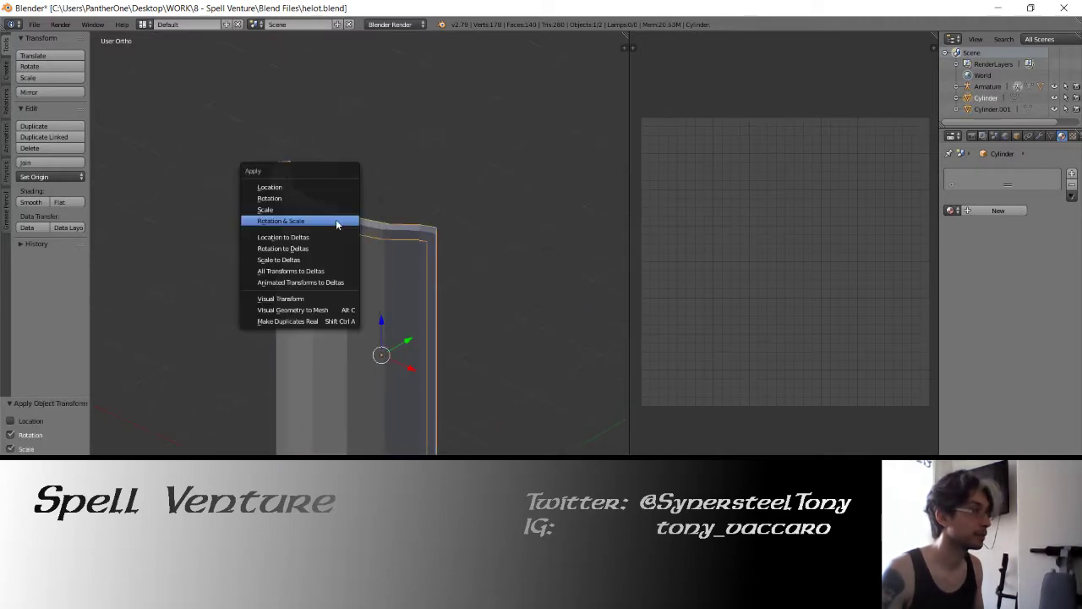
left_click(335, 219)
- Select the main shield, Cylinder, and inspect its curved top in edit mode before returning to object mode
mouse_move(394, 204)
middle_mouse_down()
mouse_move(342, 205)
mouse_move(255, 236)
mouse_move(347, 182)
mouse_move(306, 222)
mouse_move(358, 173)
mouse_move(362, 234)
mouse_move(410, 226)
mouse_move(486, 183)
middle_mouse_up()
right_click(342, 205)
key("a")
key("Tab")
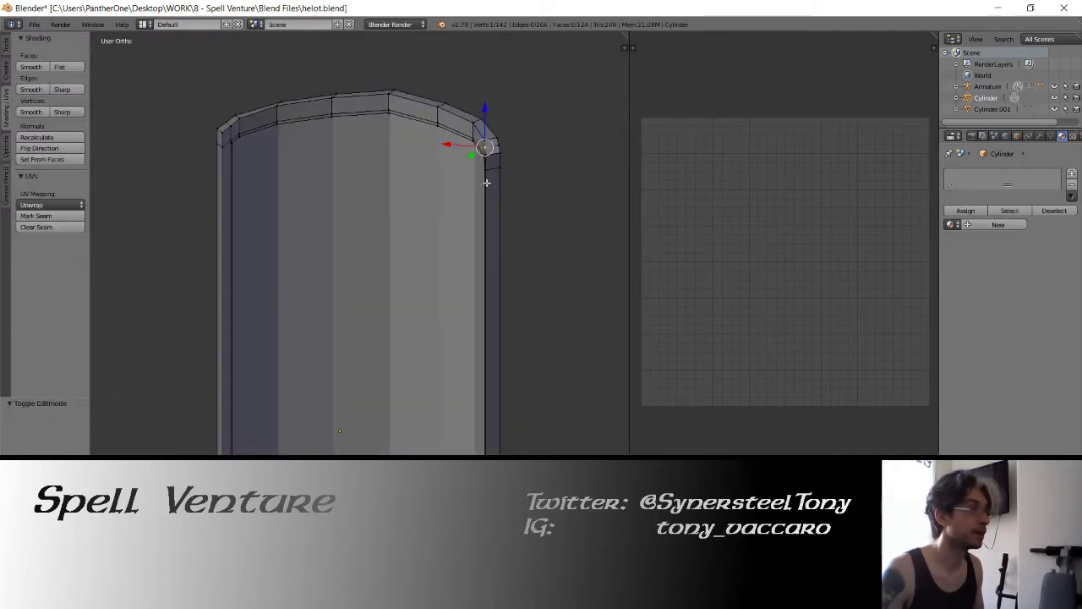
middle_click_drag(326, 166, 316, 207)
key("Tab")
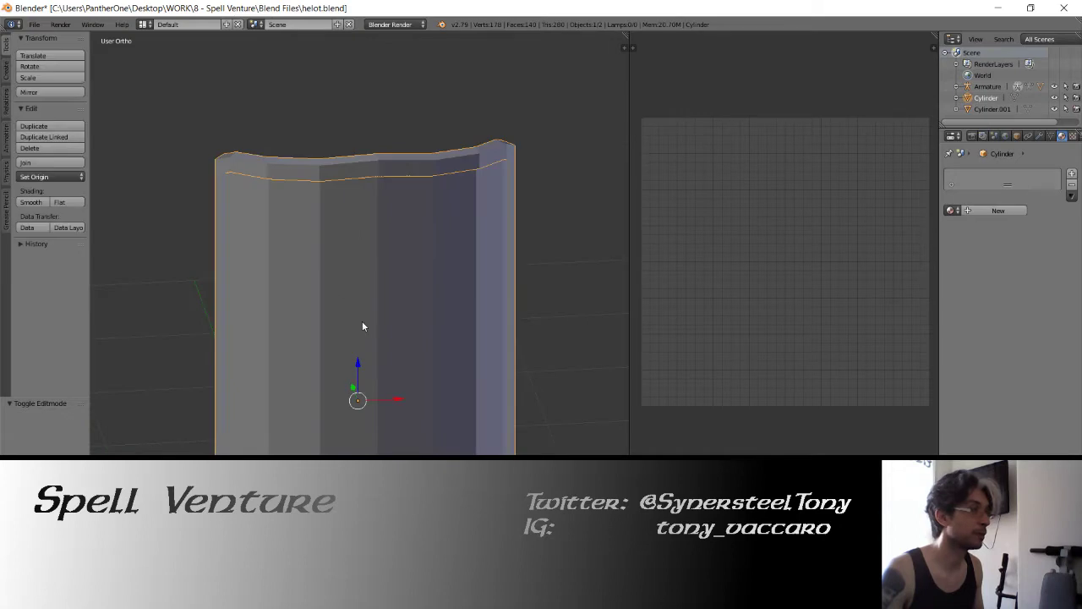